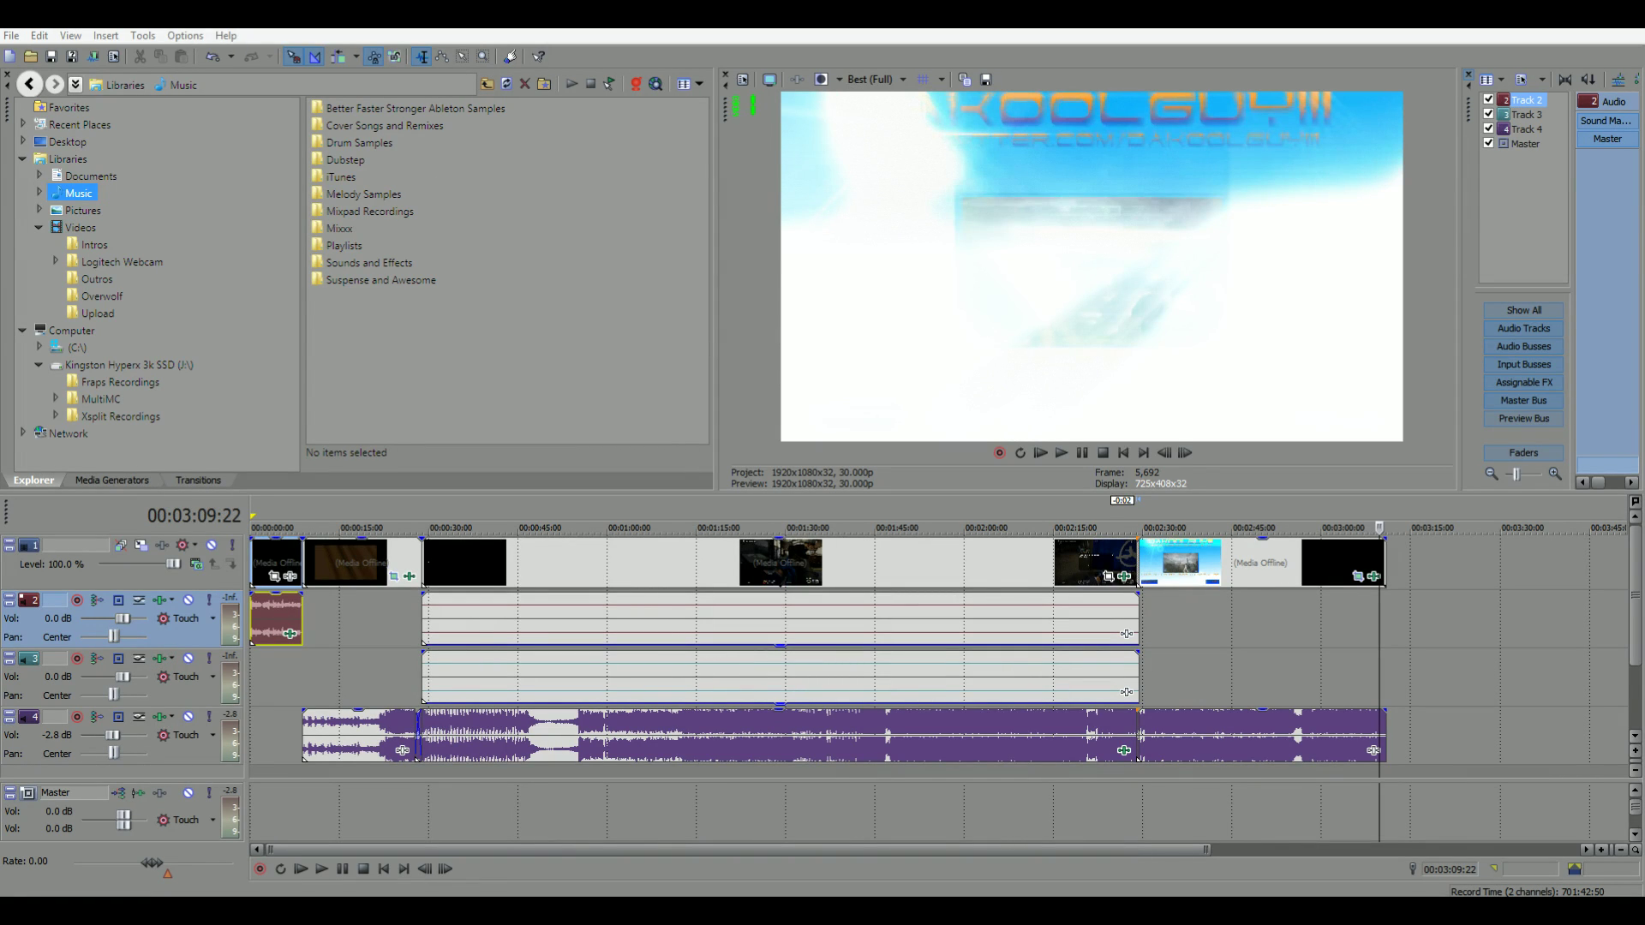
- Show the Official Outro clip's pan/crop settings and scrub back through its spinning zoom keyframes
click(1359, 576)
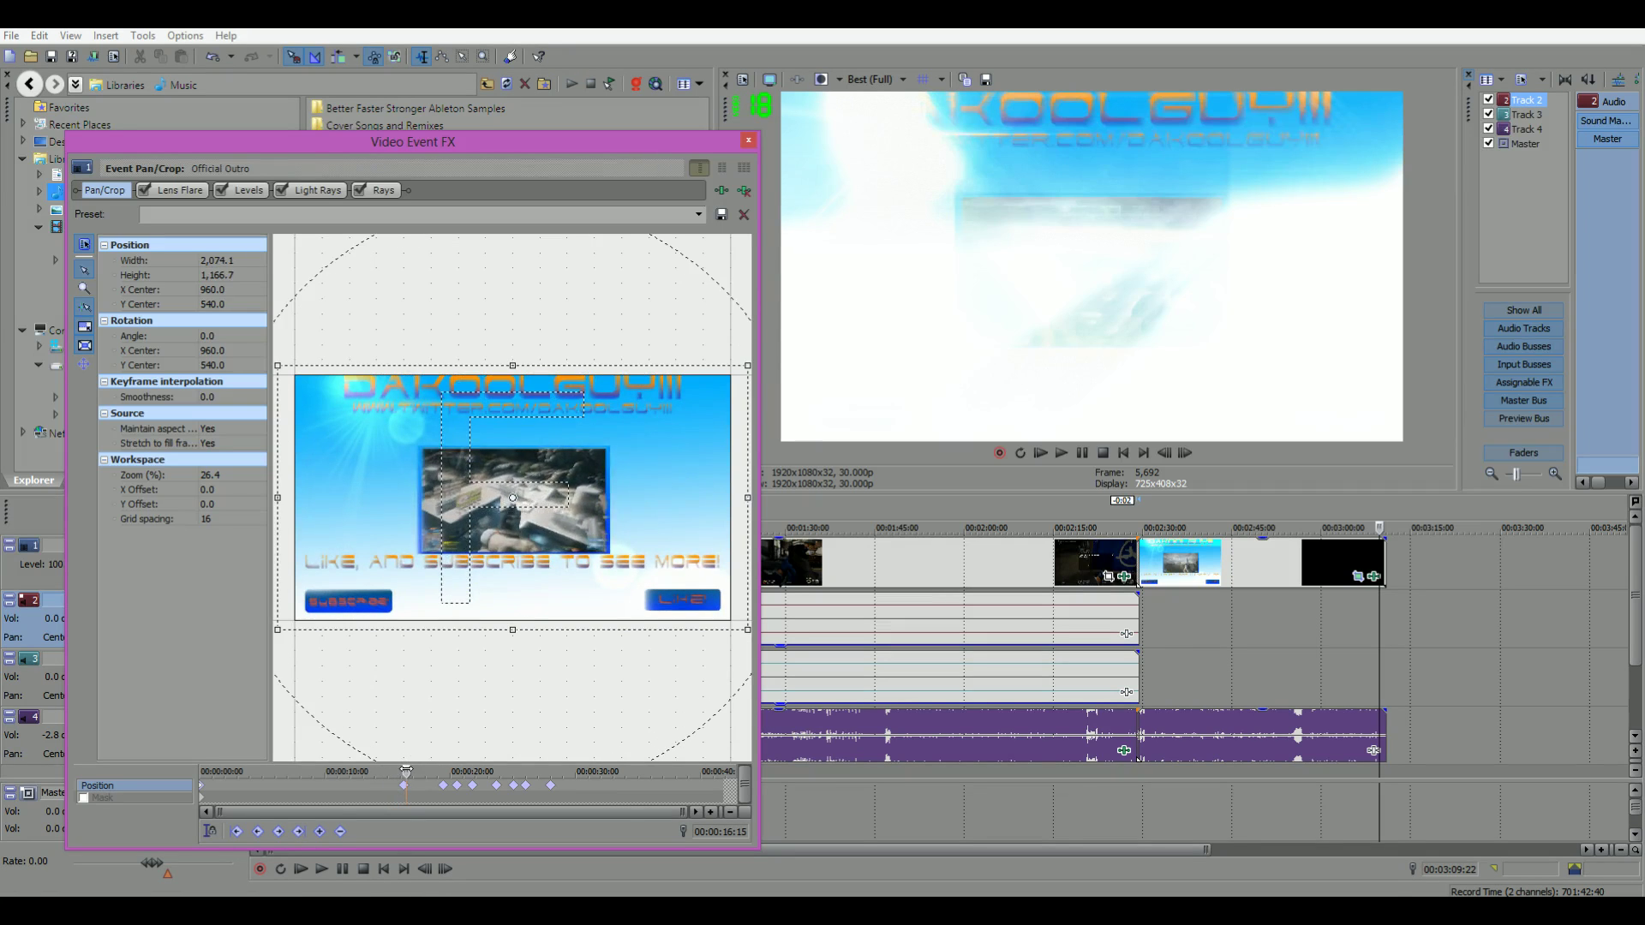
scroll(525, 551, down, 3)
scroll(525, 551, down, 2)
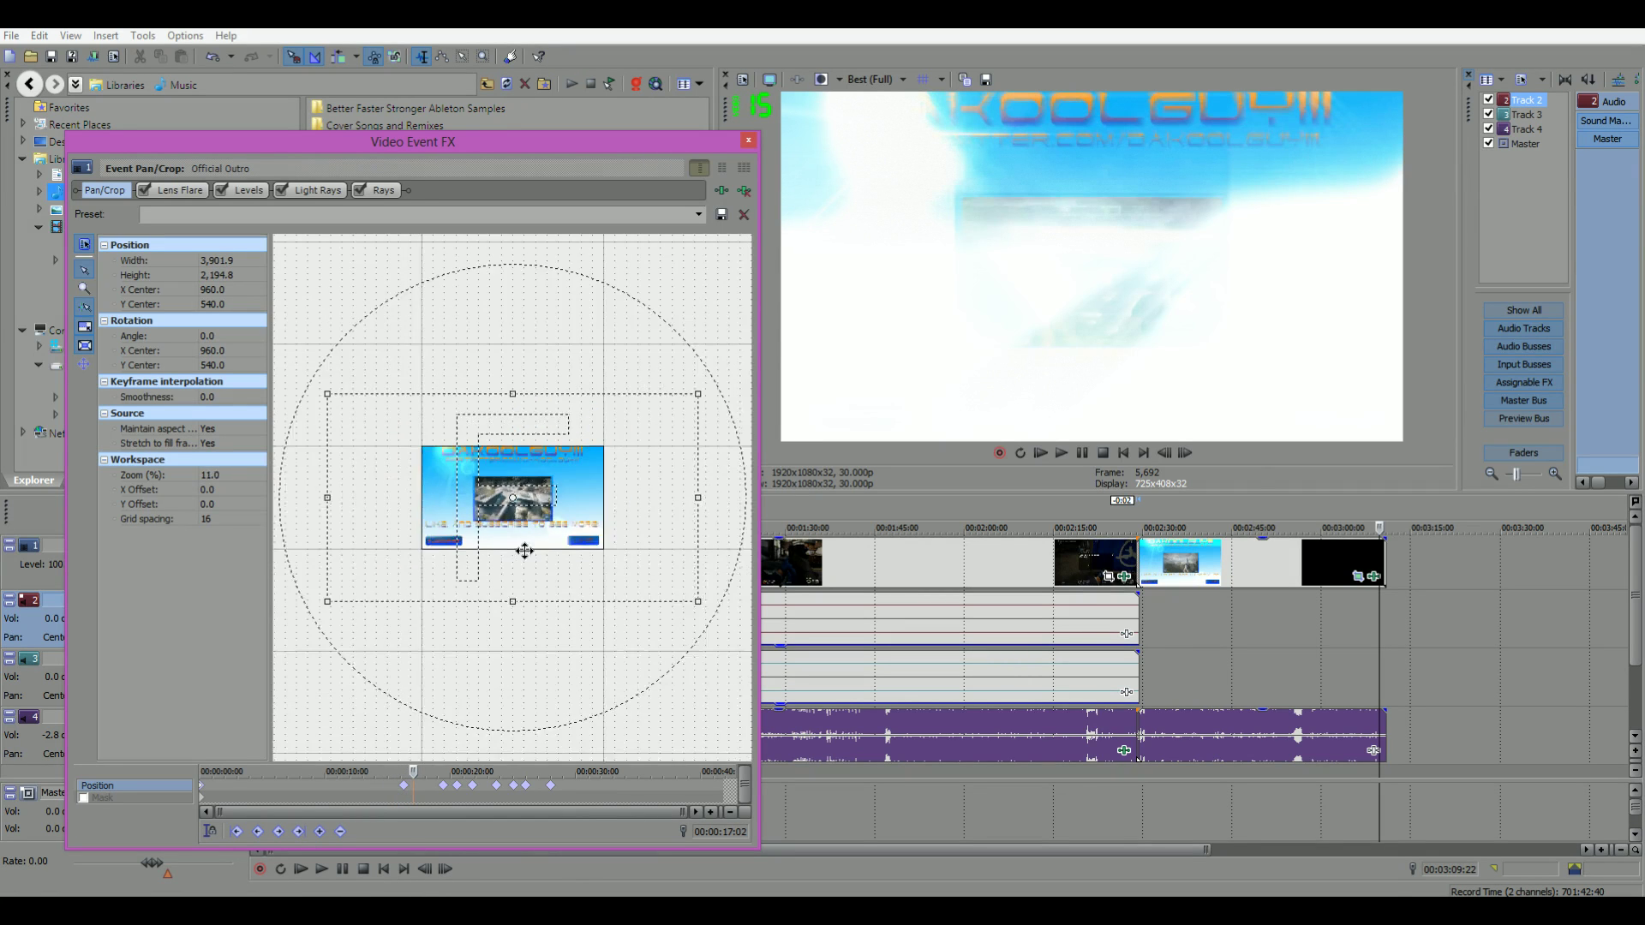
scroll(502, 566, down, 3)
scroll(474, 605, down, 3)
scroll(463, 625, down, 3)
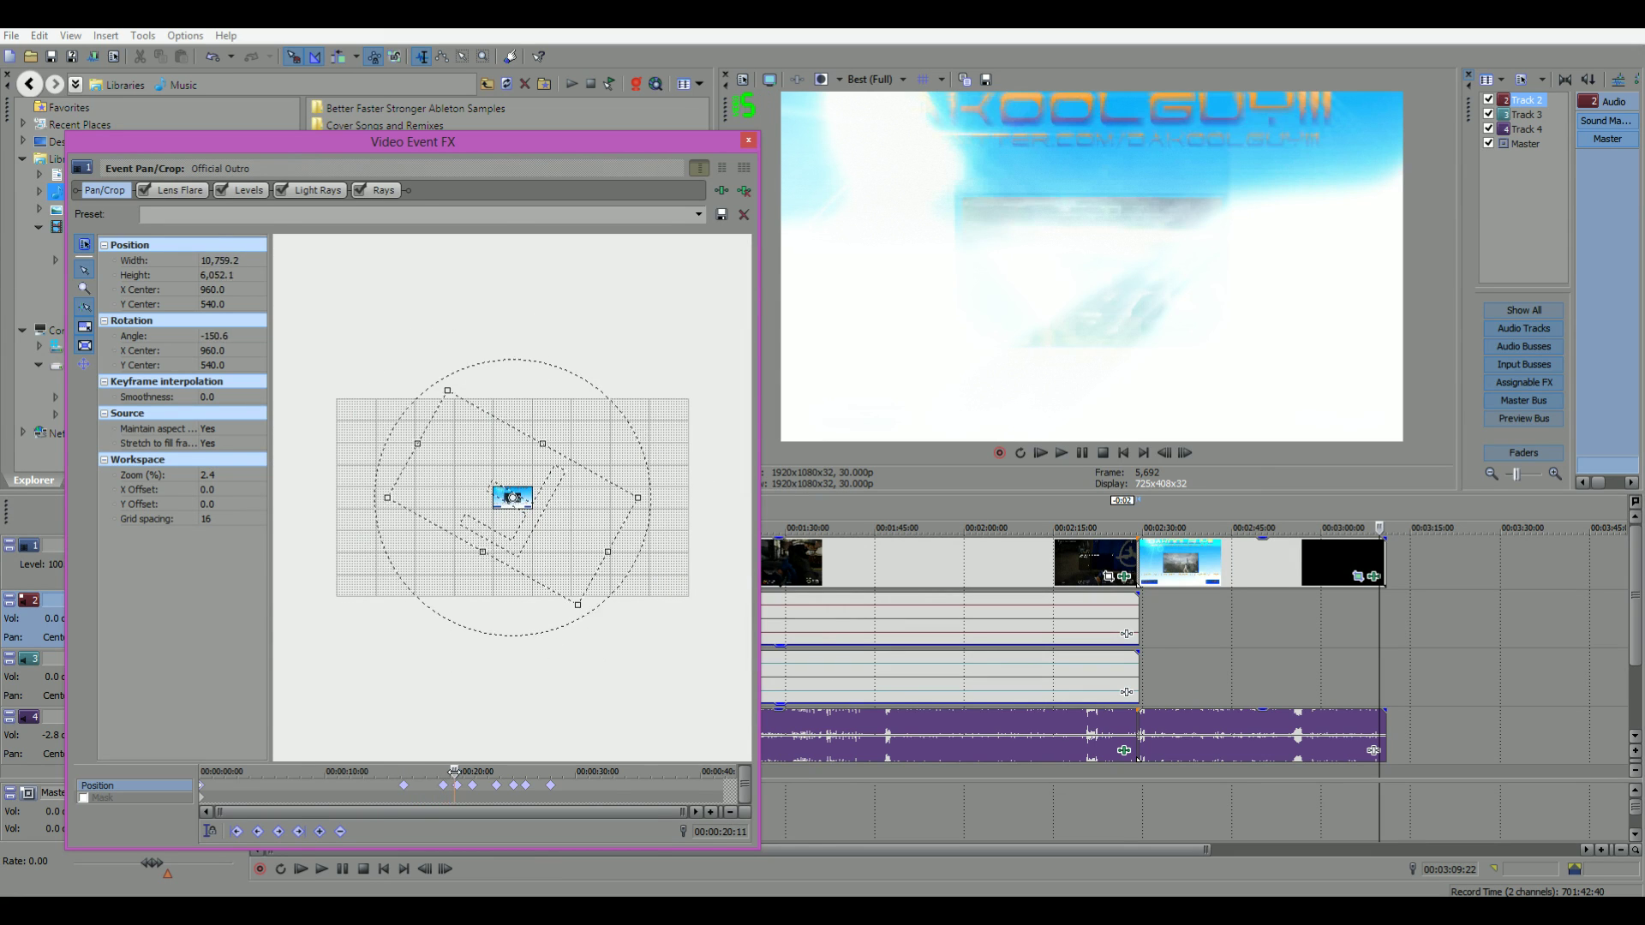
scroll(539, 584, up, 2)
scroll(532, 606, up, 3)
scroll(523, 624, up, 2)
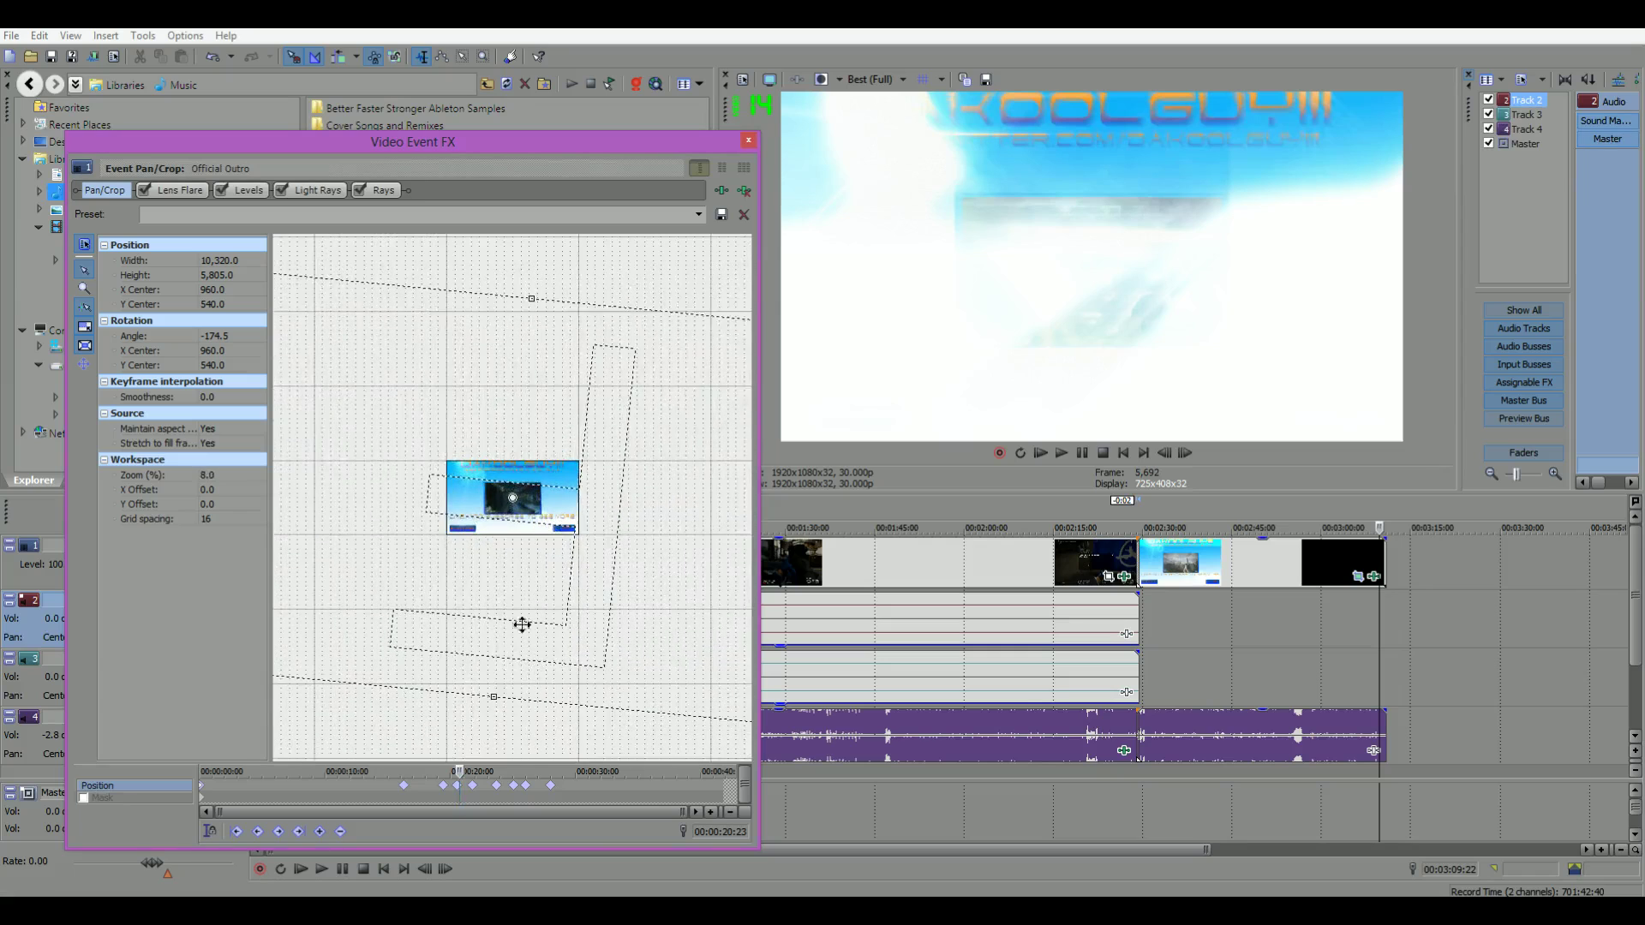
mouse_move(460, 771)
mouse_down()
mouse_move(418, 772)
mouse_move(548, 771)
mouse_up()
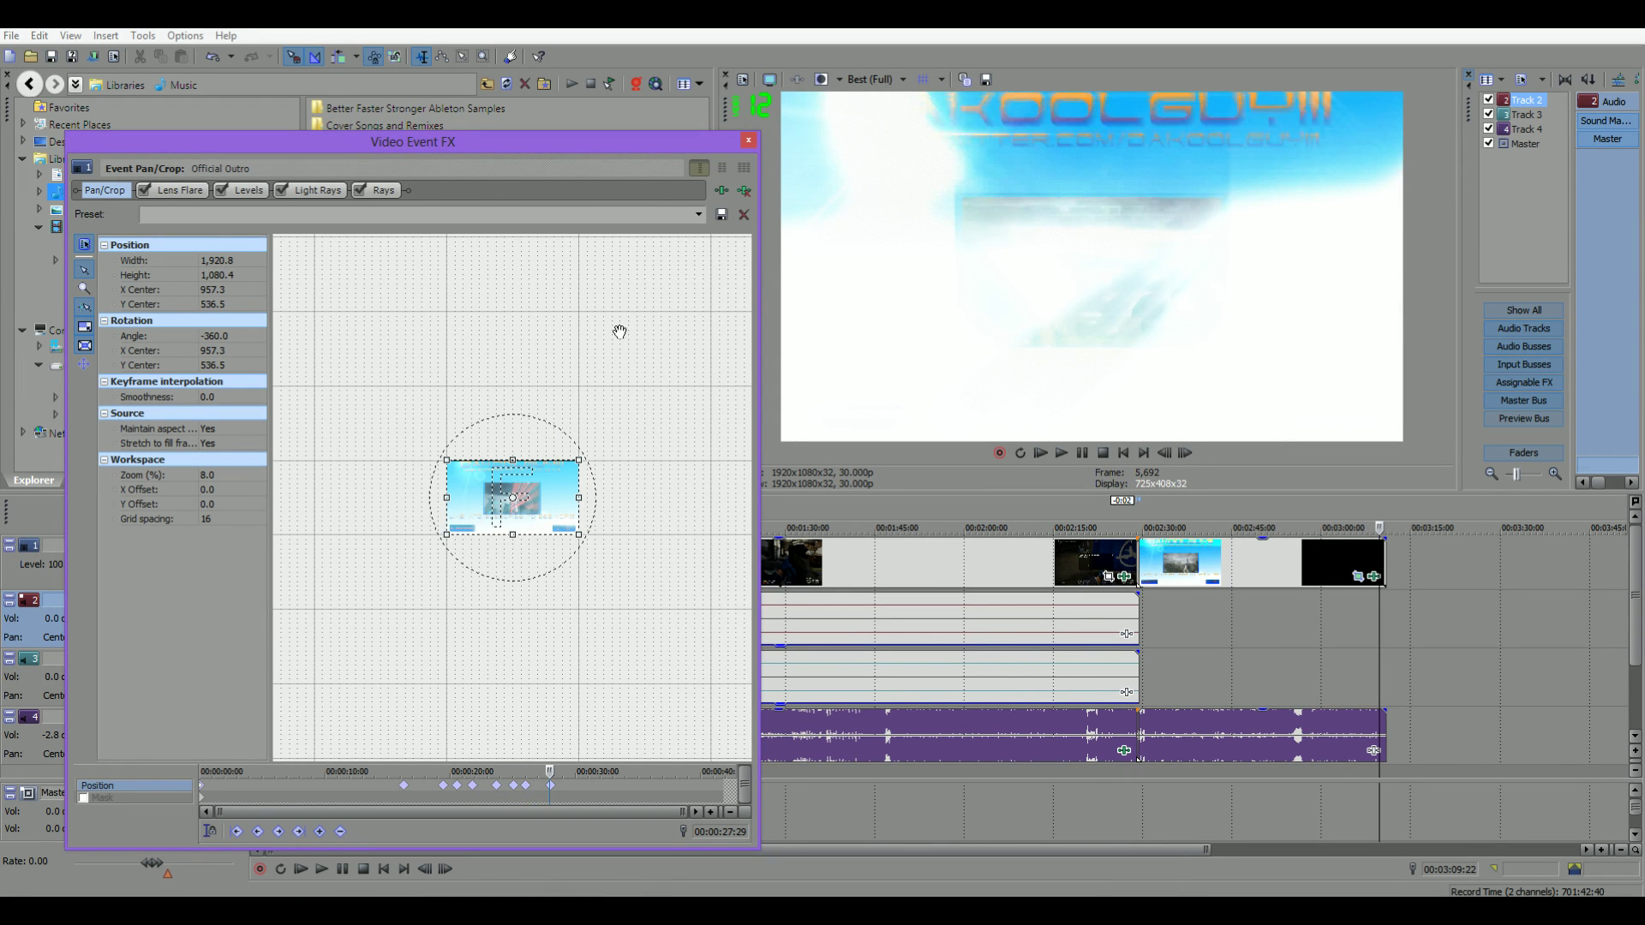
- Close the pan/crop settings and split the music at 00:02:31:20 and 00:02:35:14
click(749, 140)
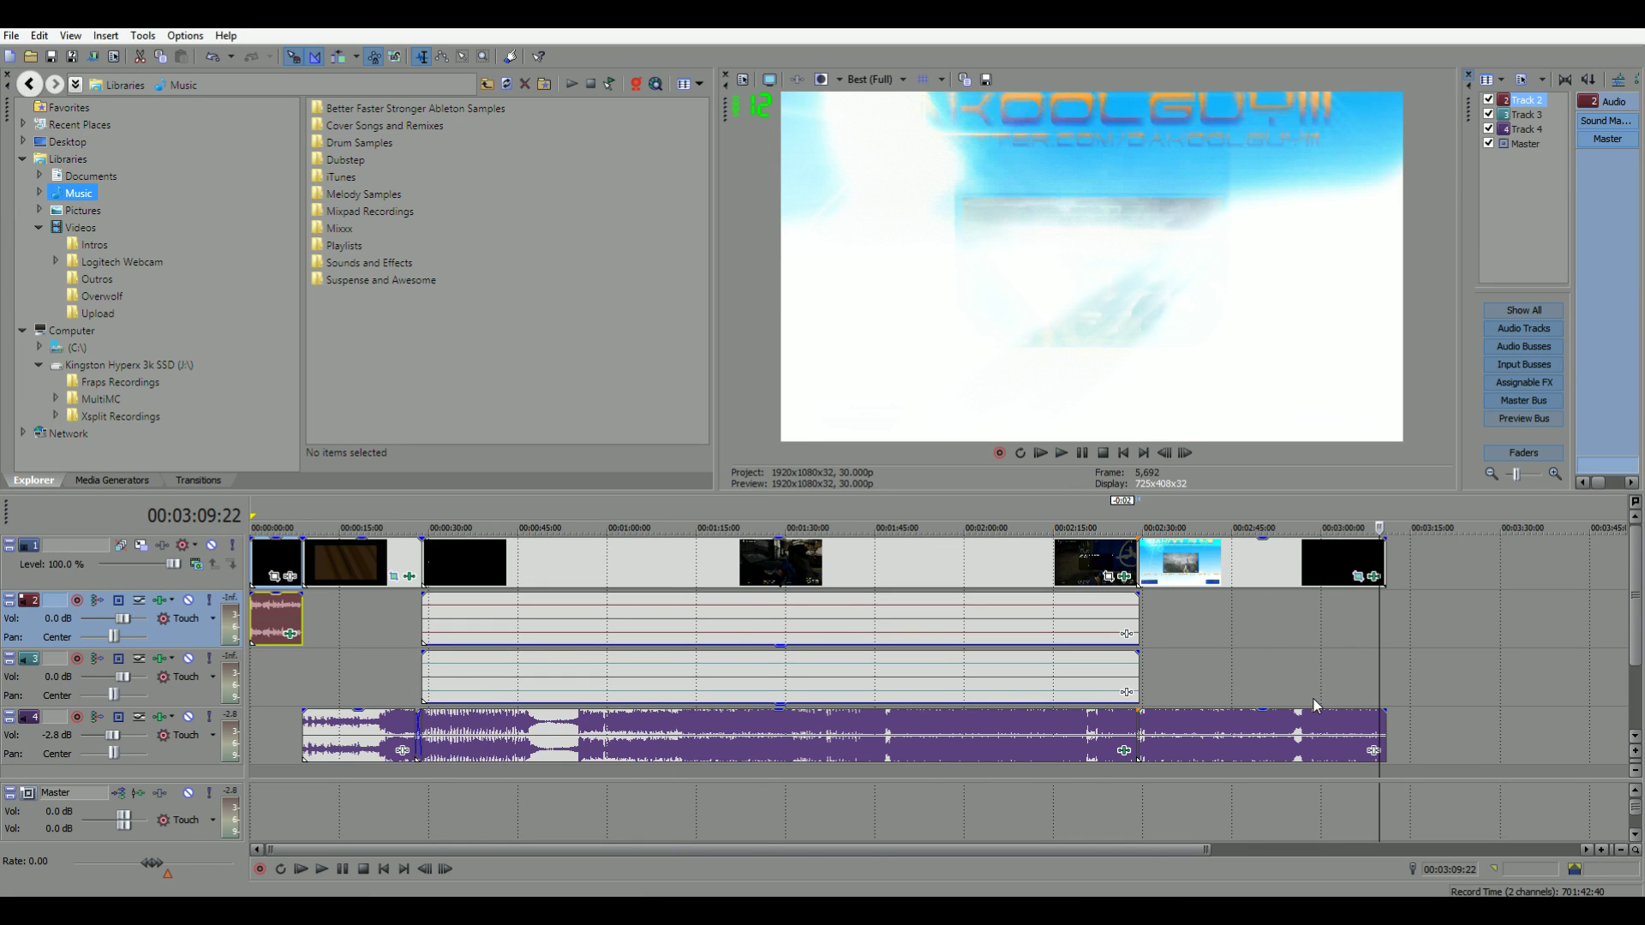
scroll(1313, 700, up, 3)
scroll(1244, 697, down, 1)
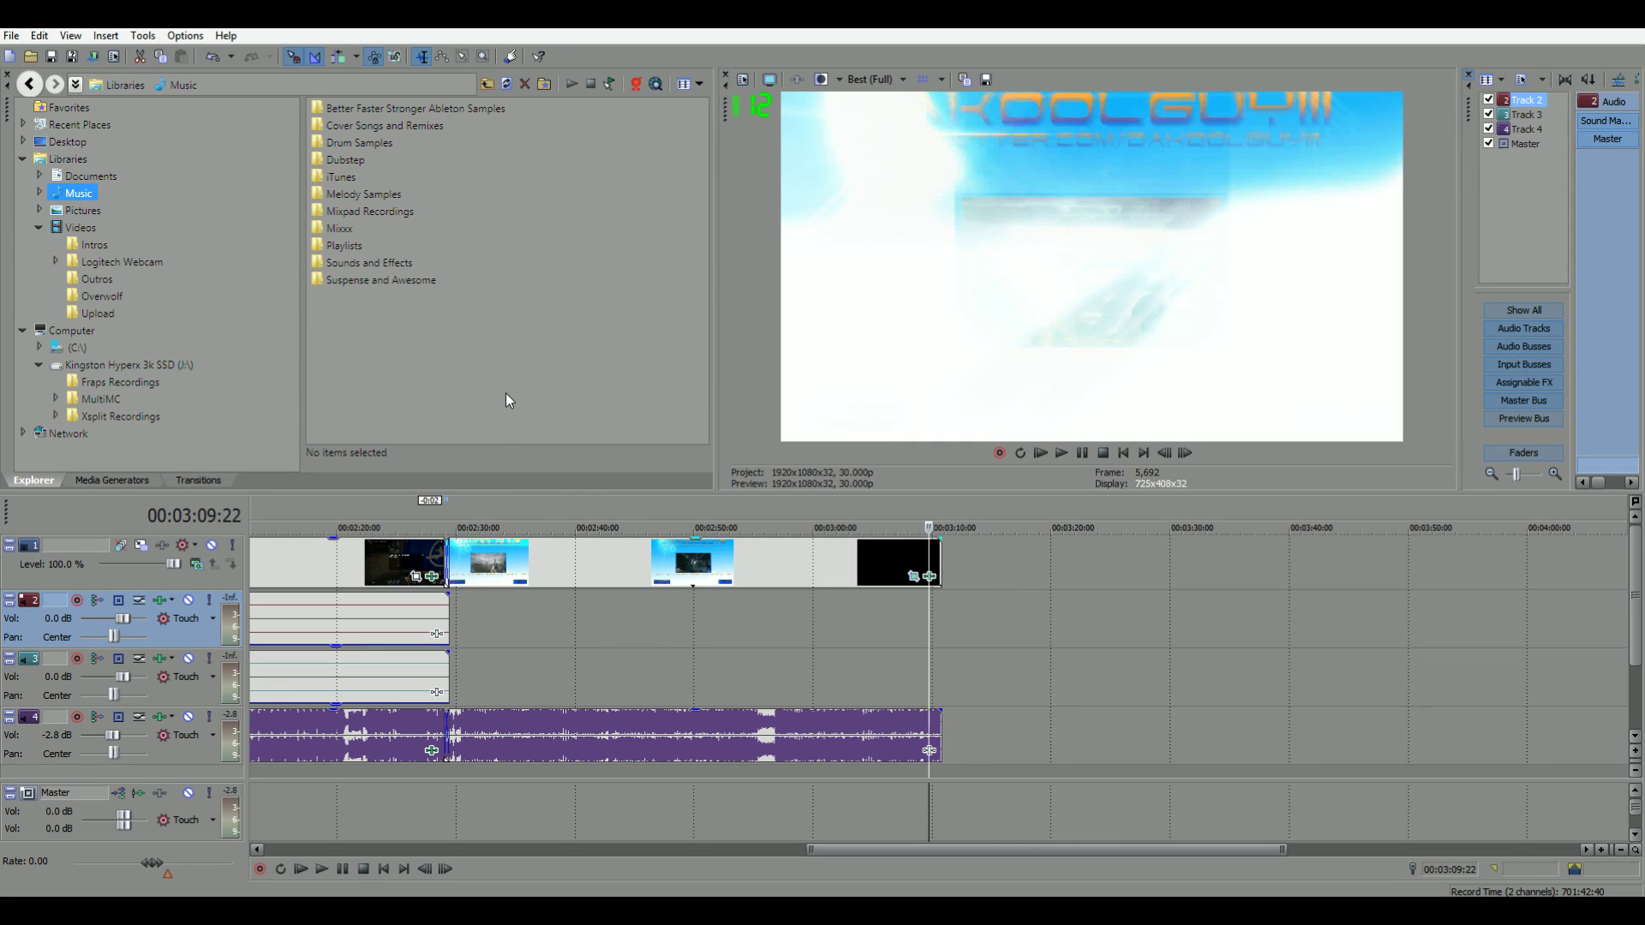
click(449, 511)
scroll(1036, 735, up, 3)
click(1036, 736)
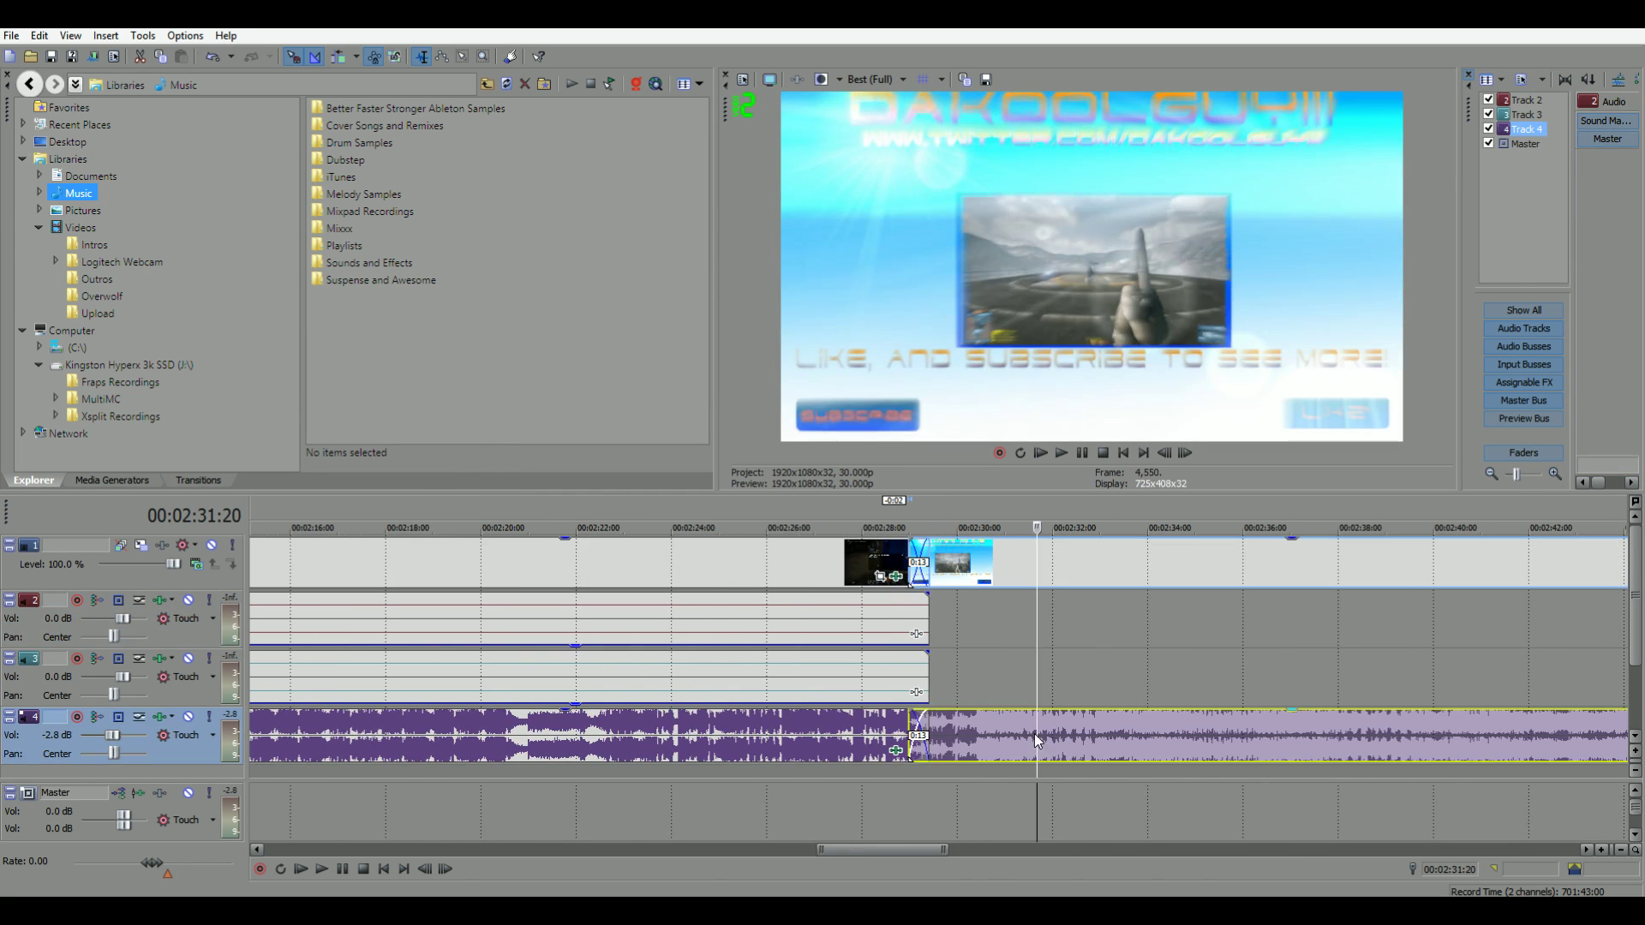
right_click(1038, 733)
click(1110, 483)
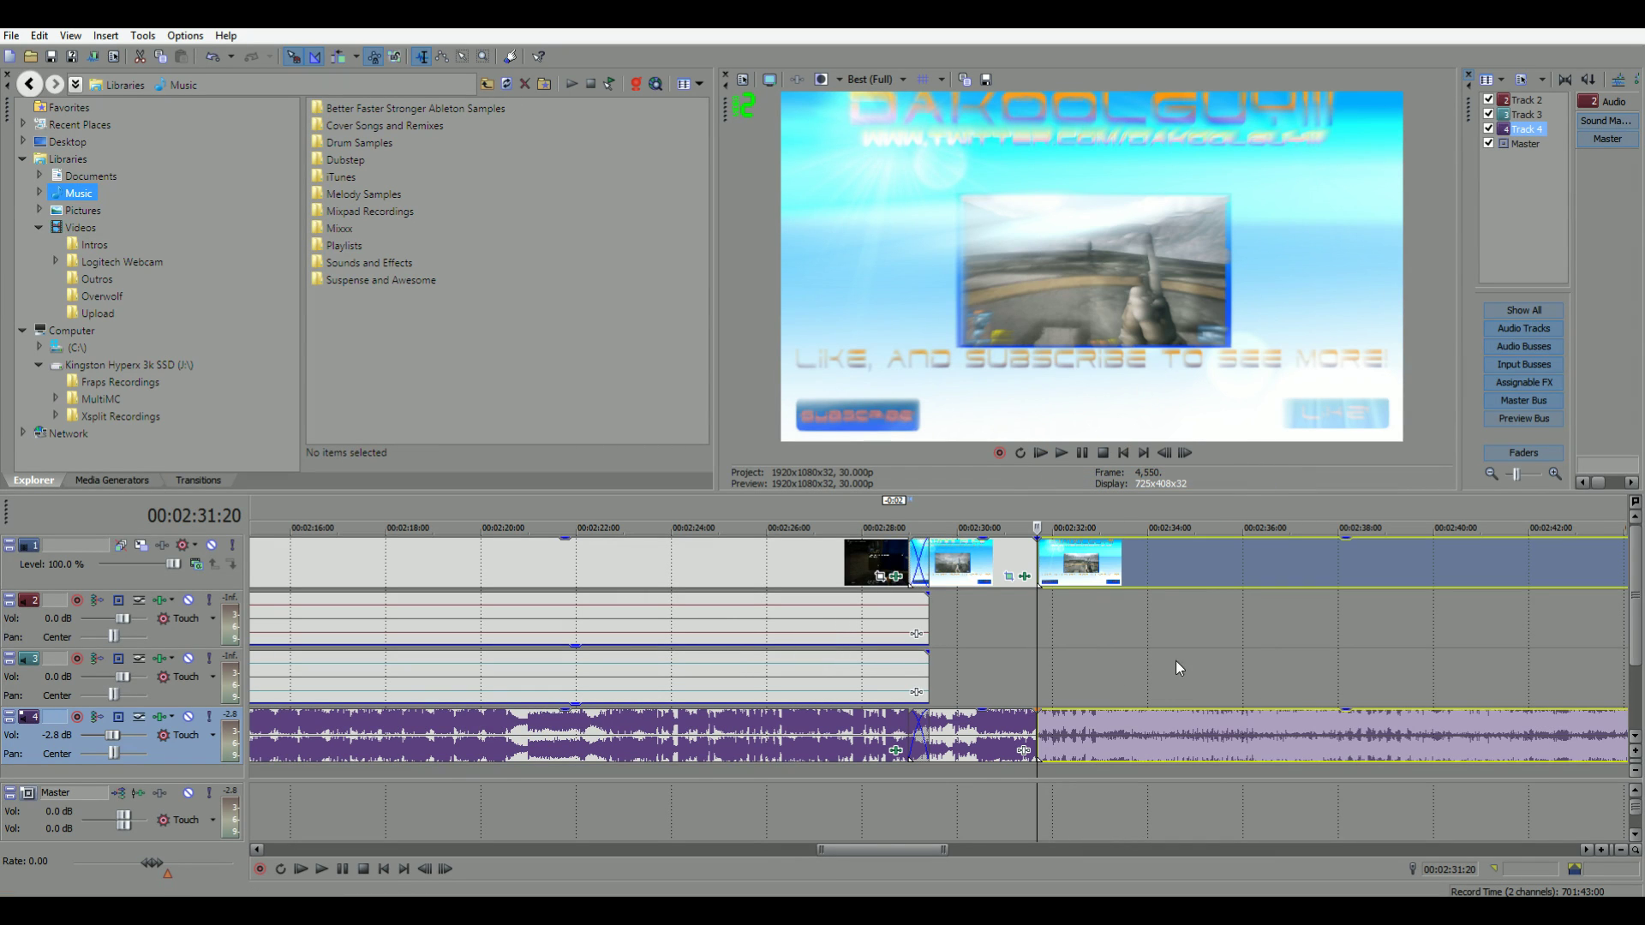
click(1218, 725)
right_click(1221, 729)
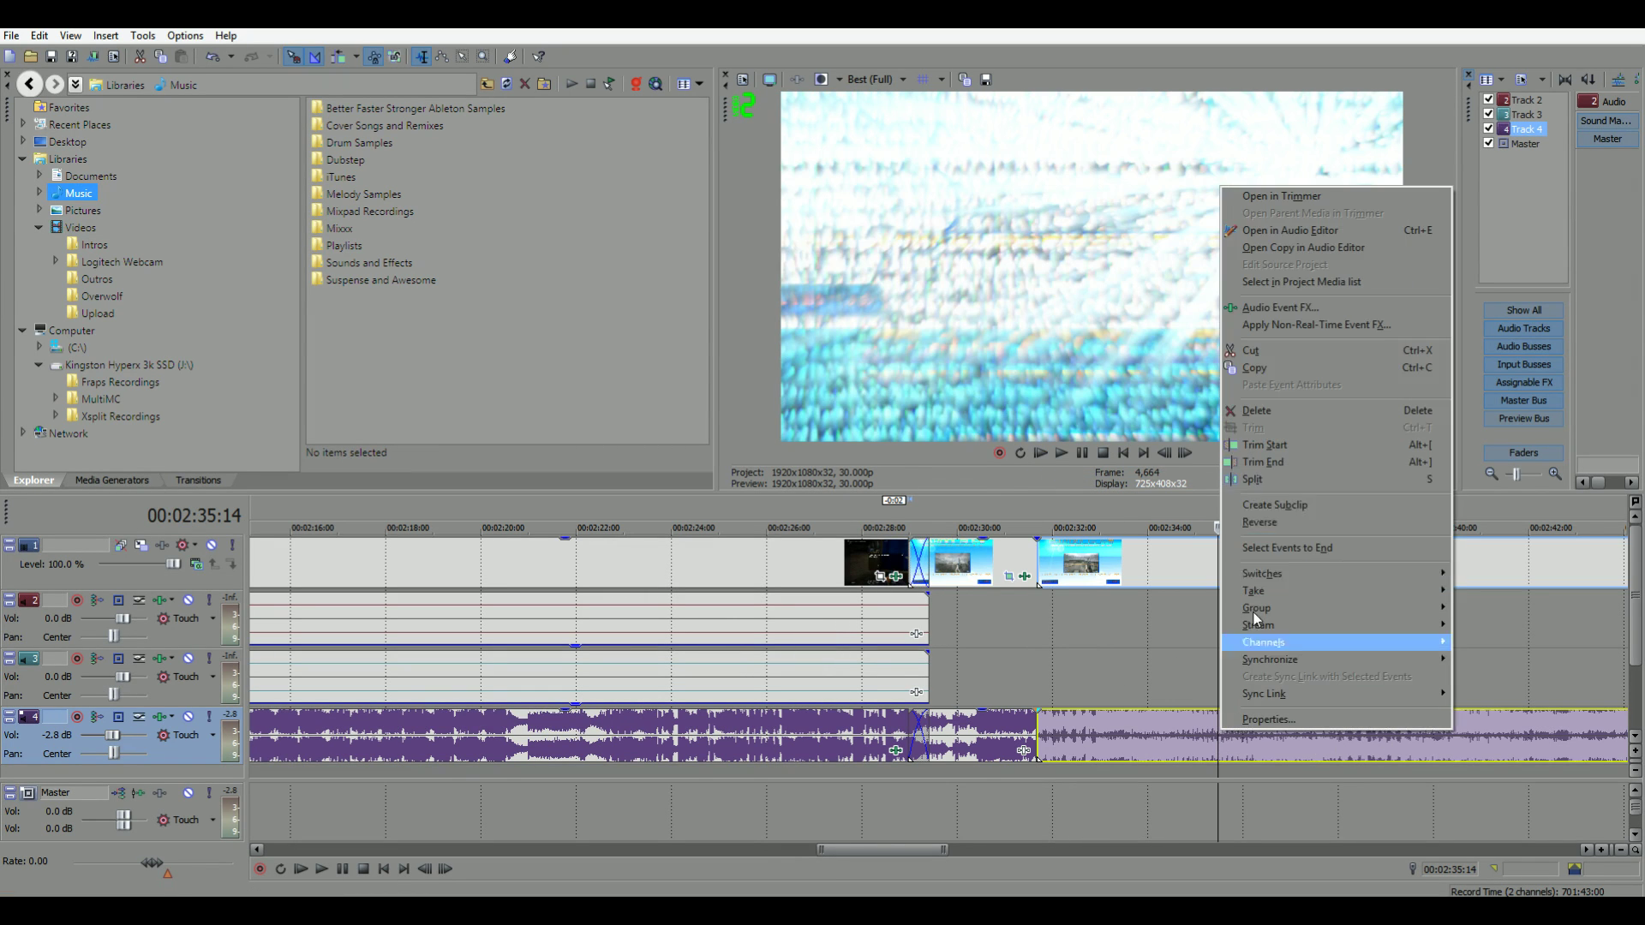
click(1304, 480)
scroll(1111, 716, down, 2)
- Select events to the end, split them at 00:02:52:11 and 00:03:00:21, and return to 00:02:29:12
click(1076, 739)
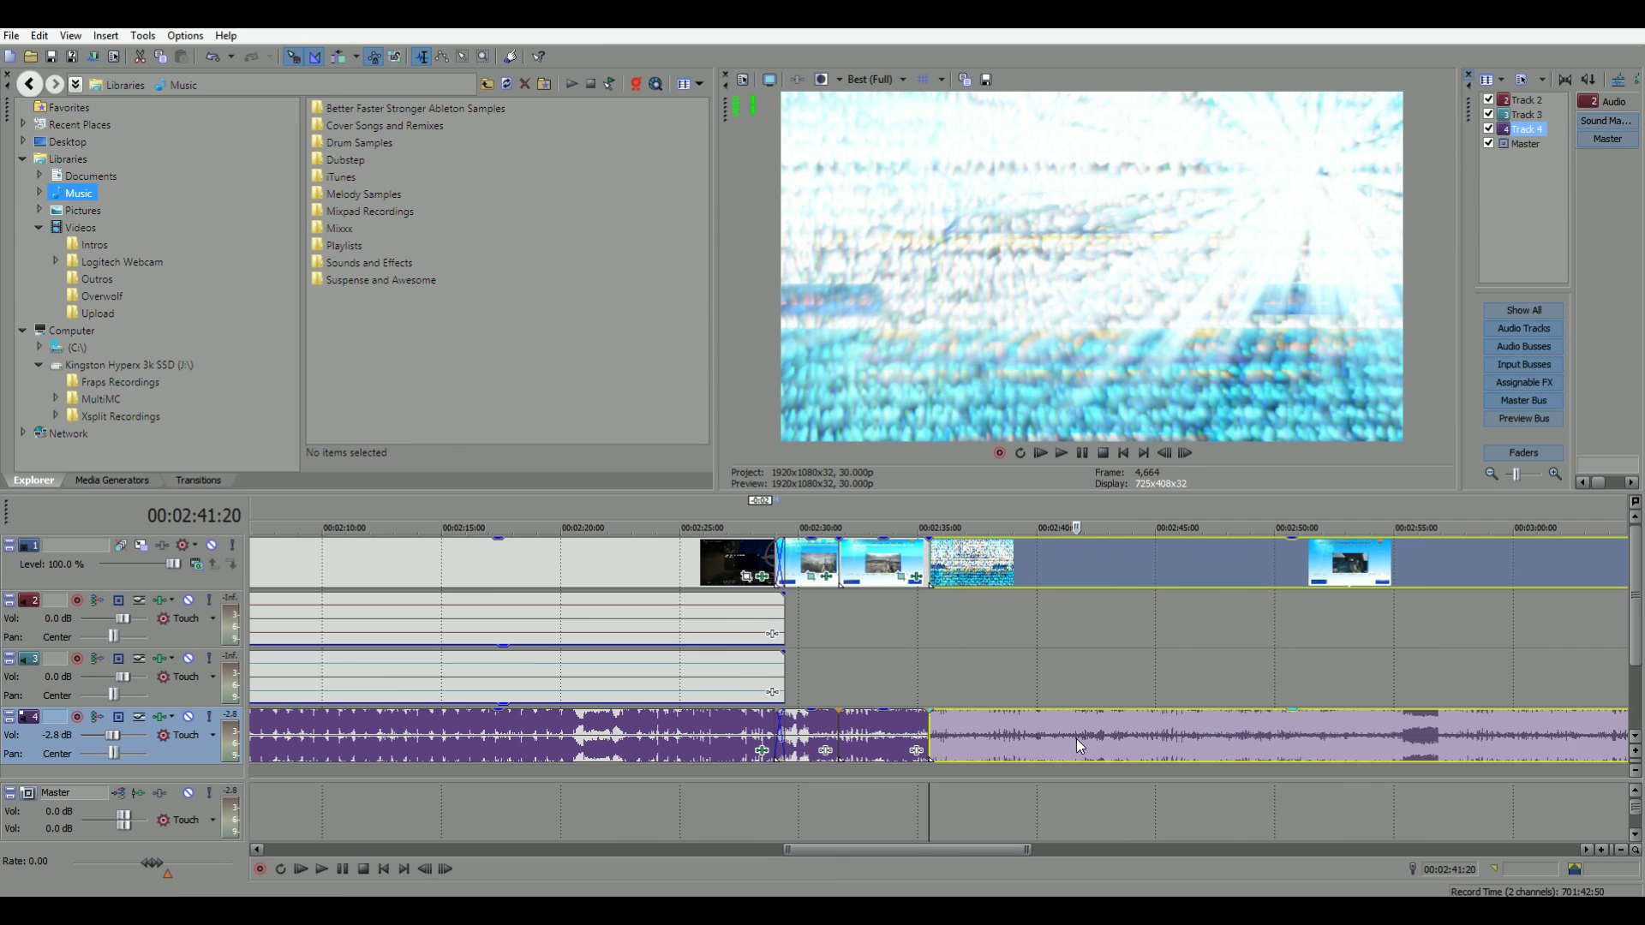
right_click(1076, 740)
click(1131, 555)
scroll(1015, 736, down, 3)
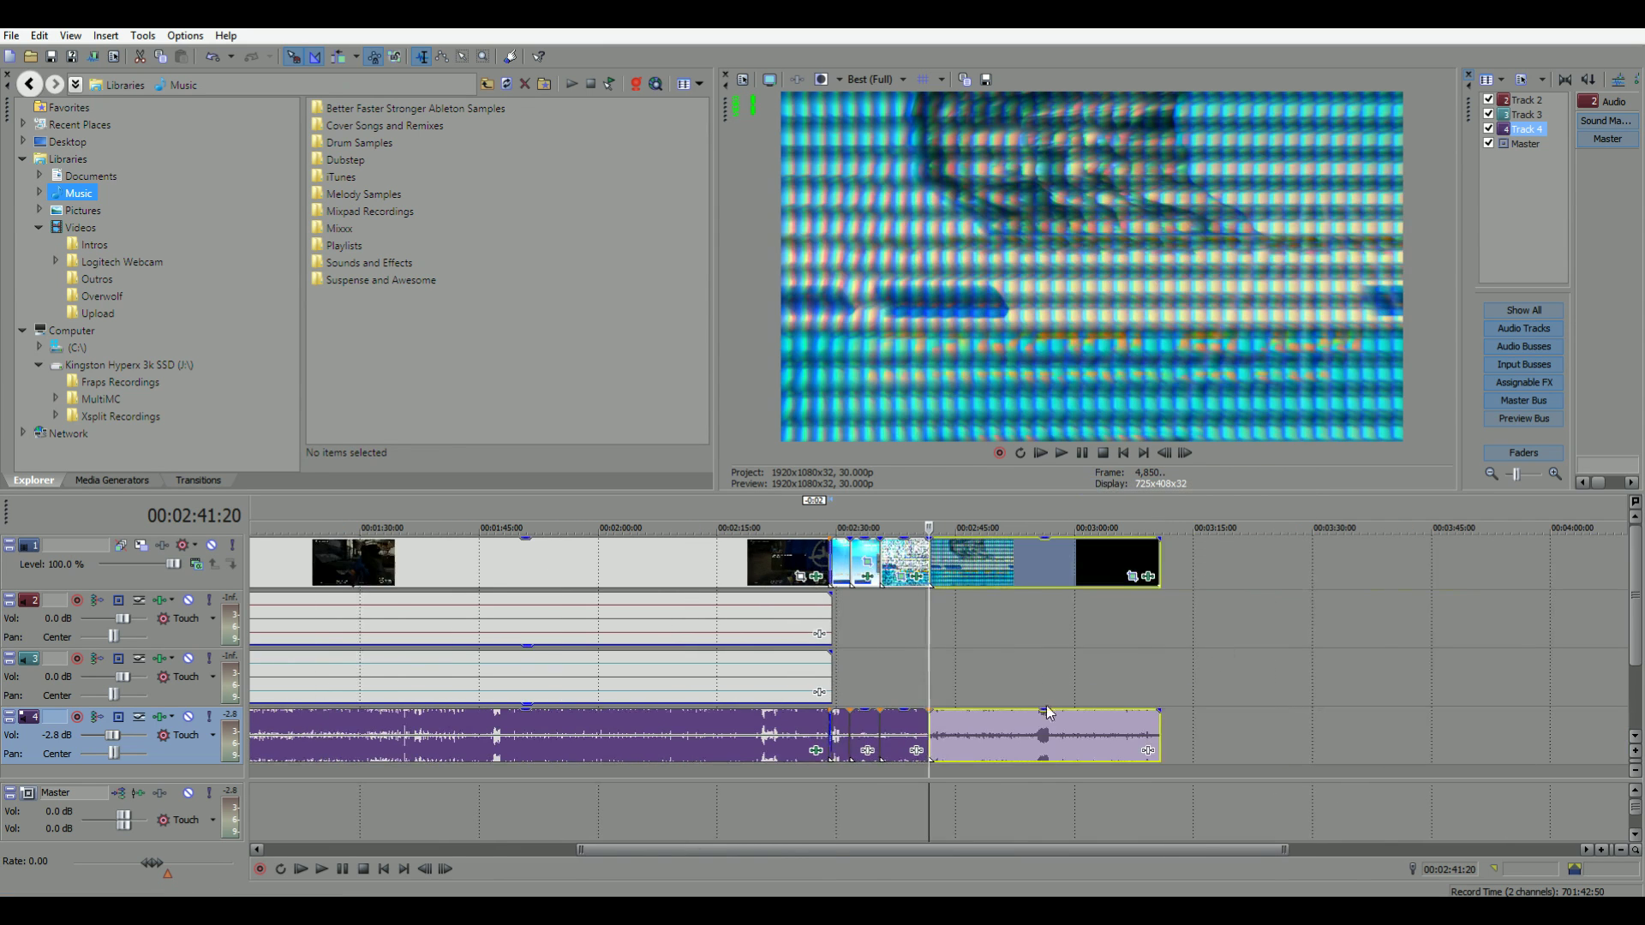
click(1014, 732)
right_click(1013, 732)
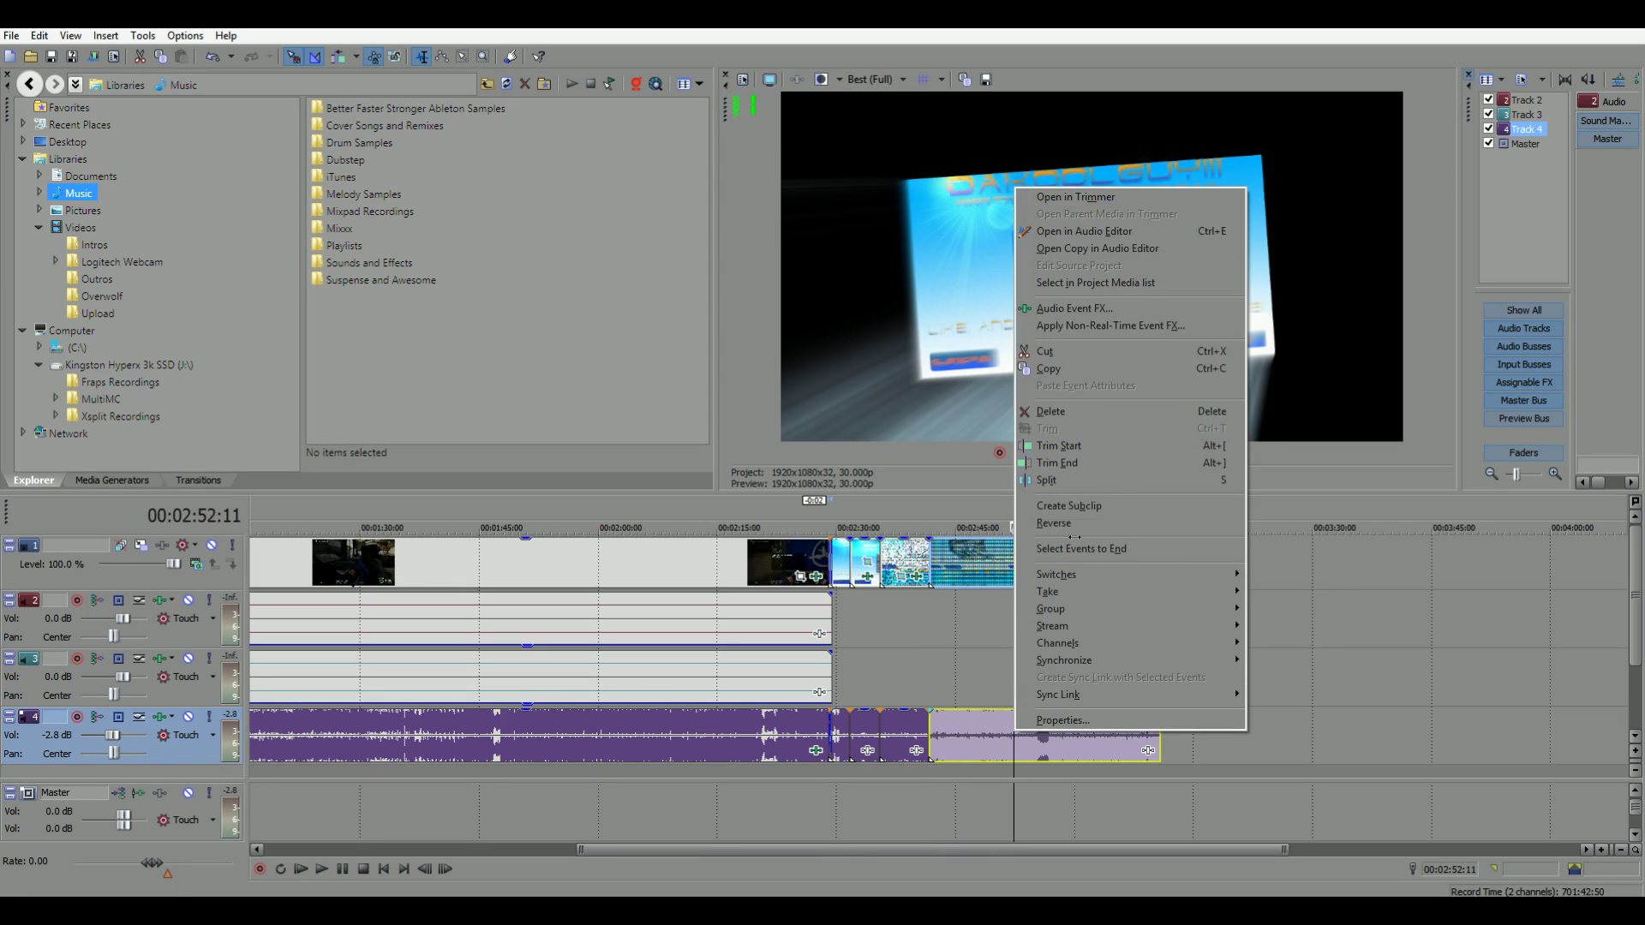
click(1067, 481)
click(1077, 720)
right_click(1078, 719)
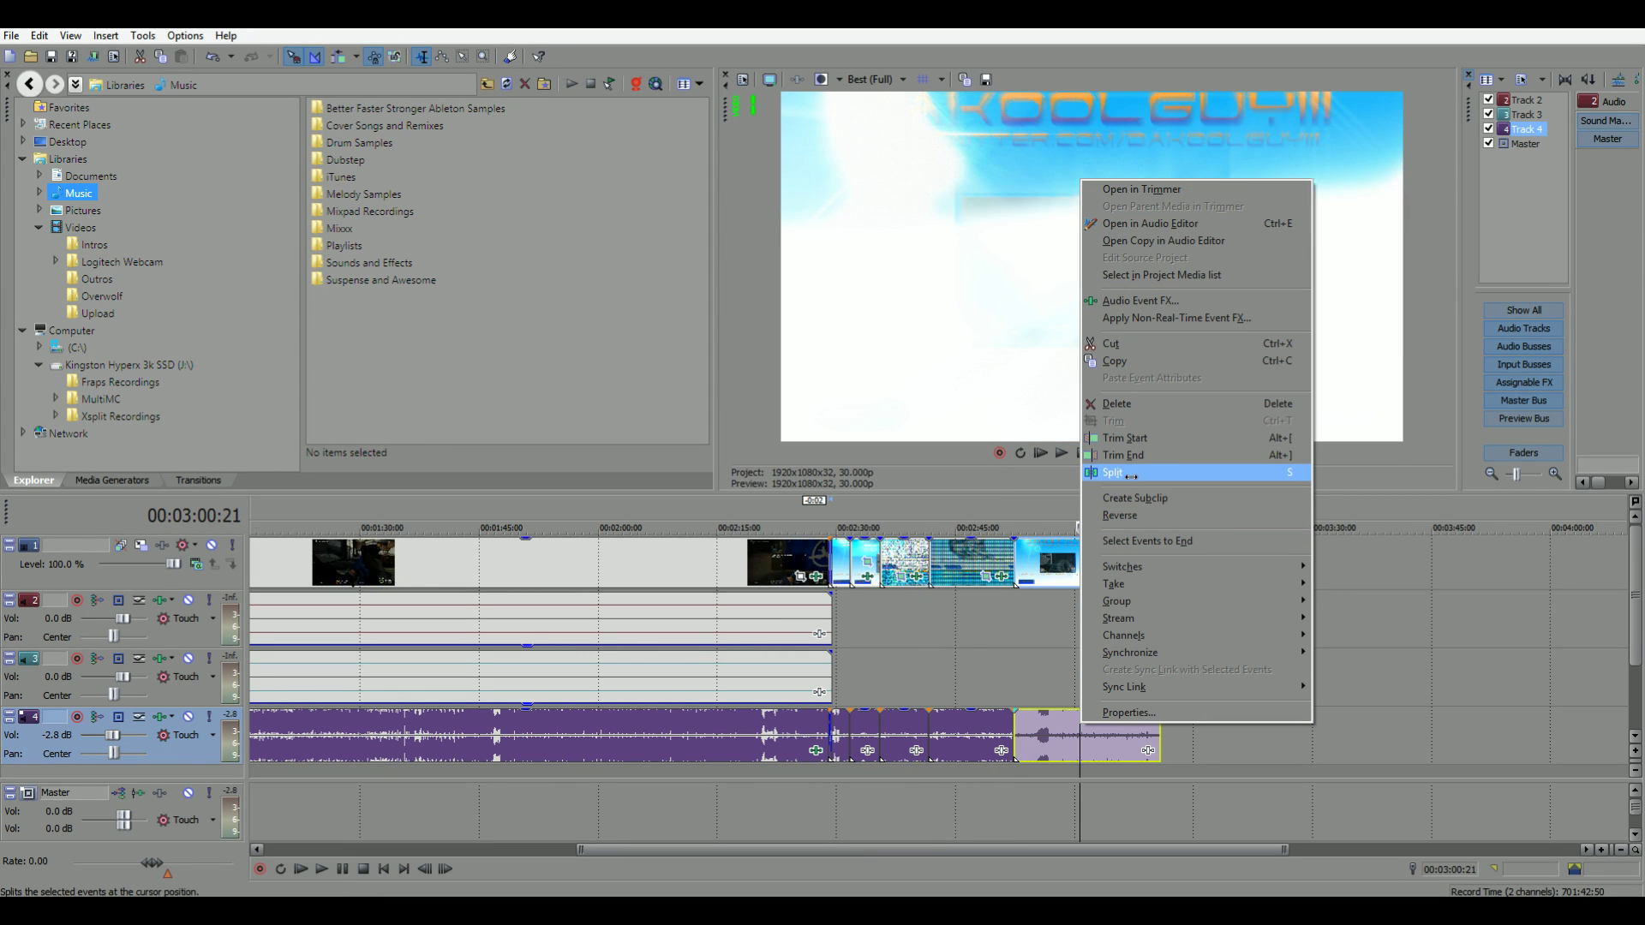
click(1131, 481)
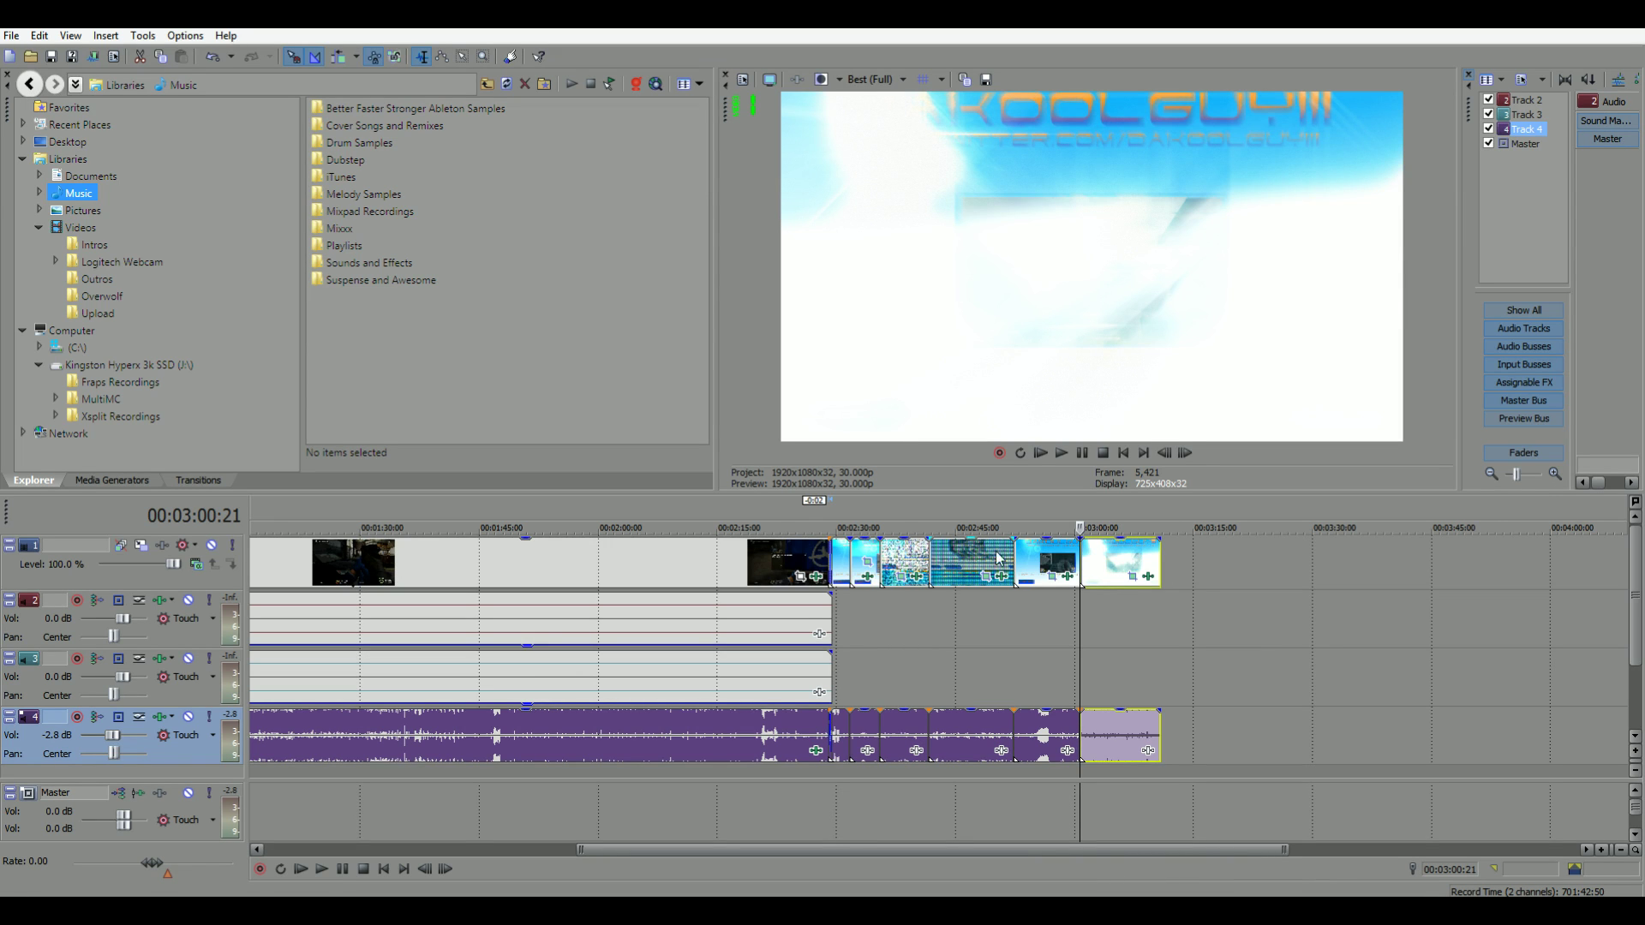
scroll(841, 753, up, 4)
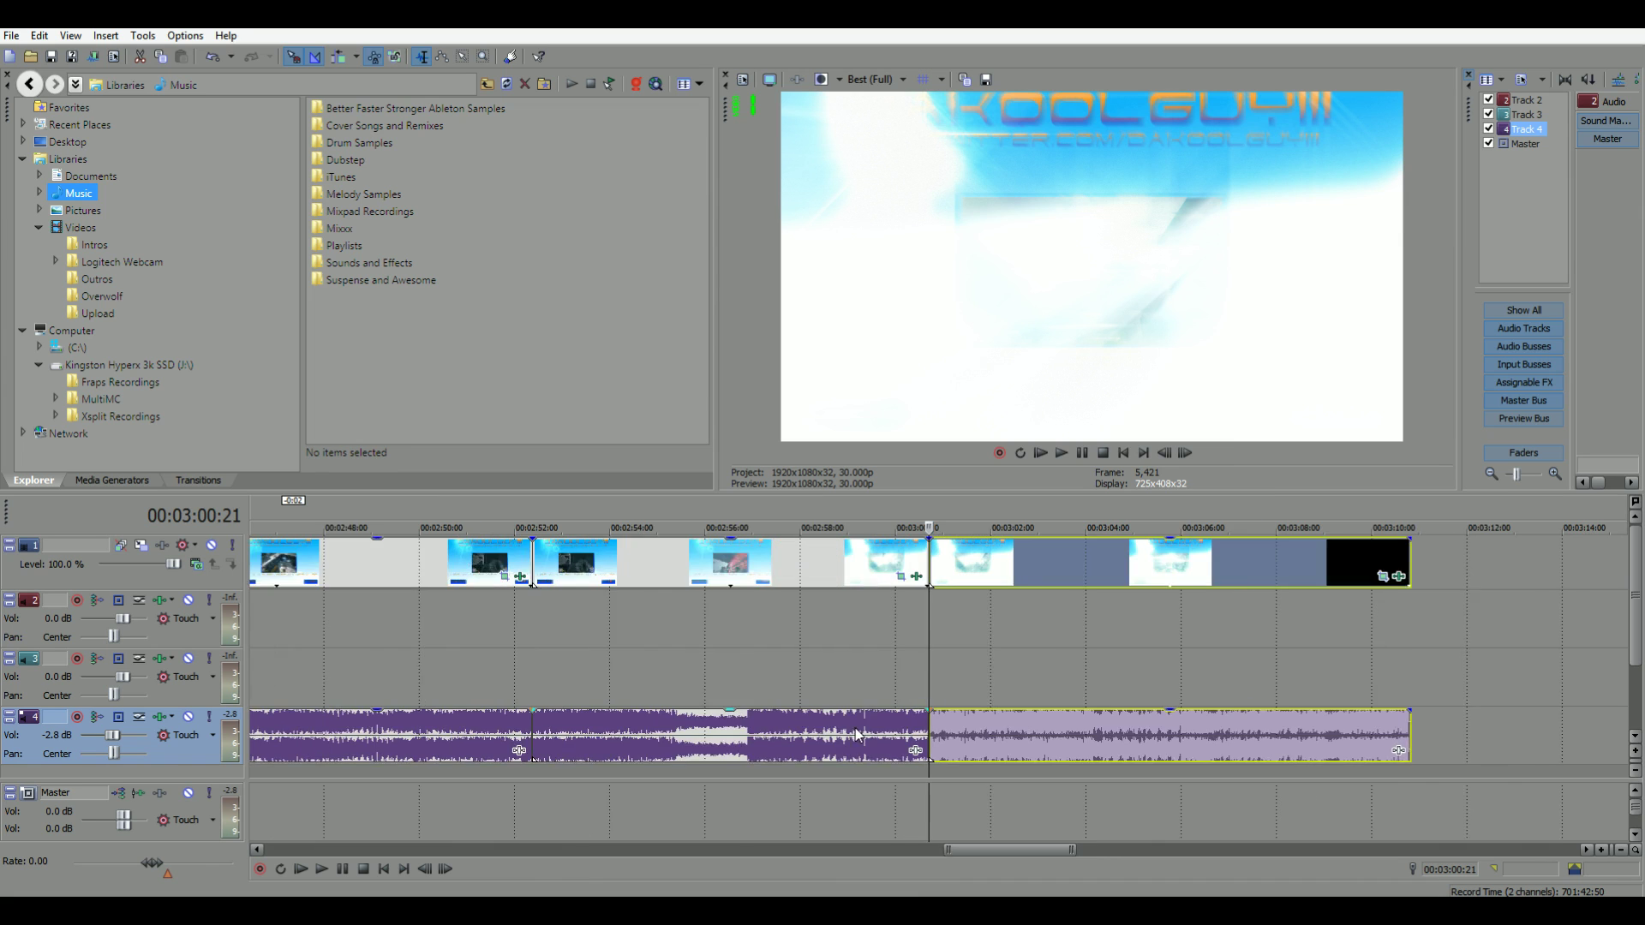
scroll(664, 755, down, 2)
scroll(322, 605, down, 1)
scroll(322, 593, down, 1)
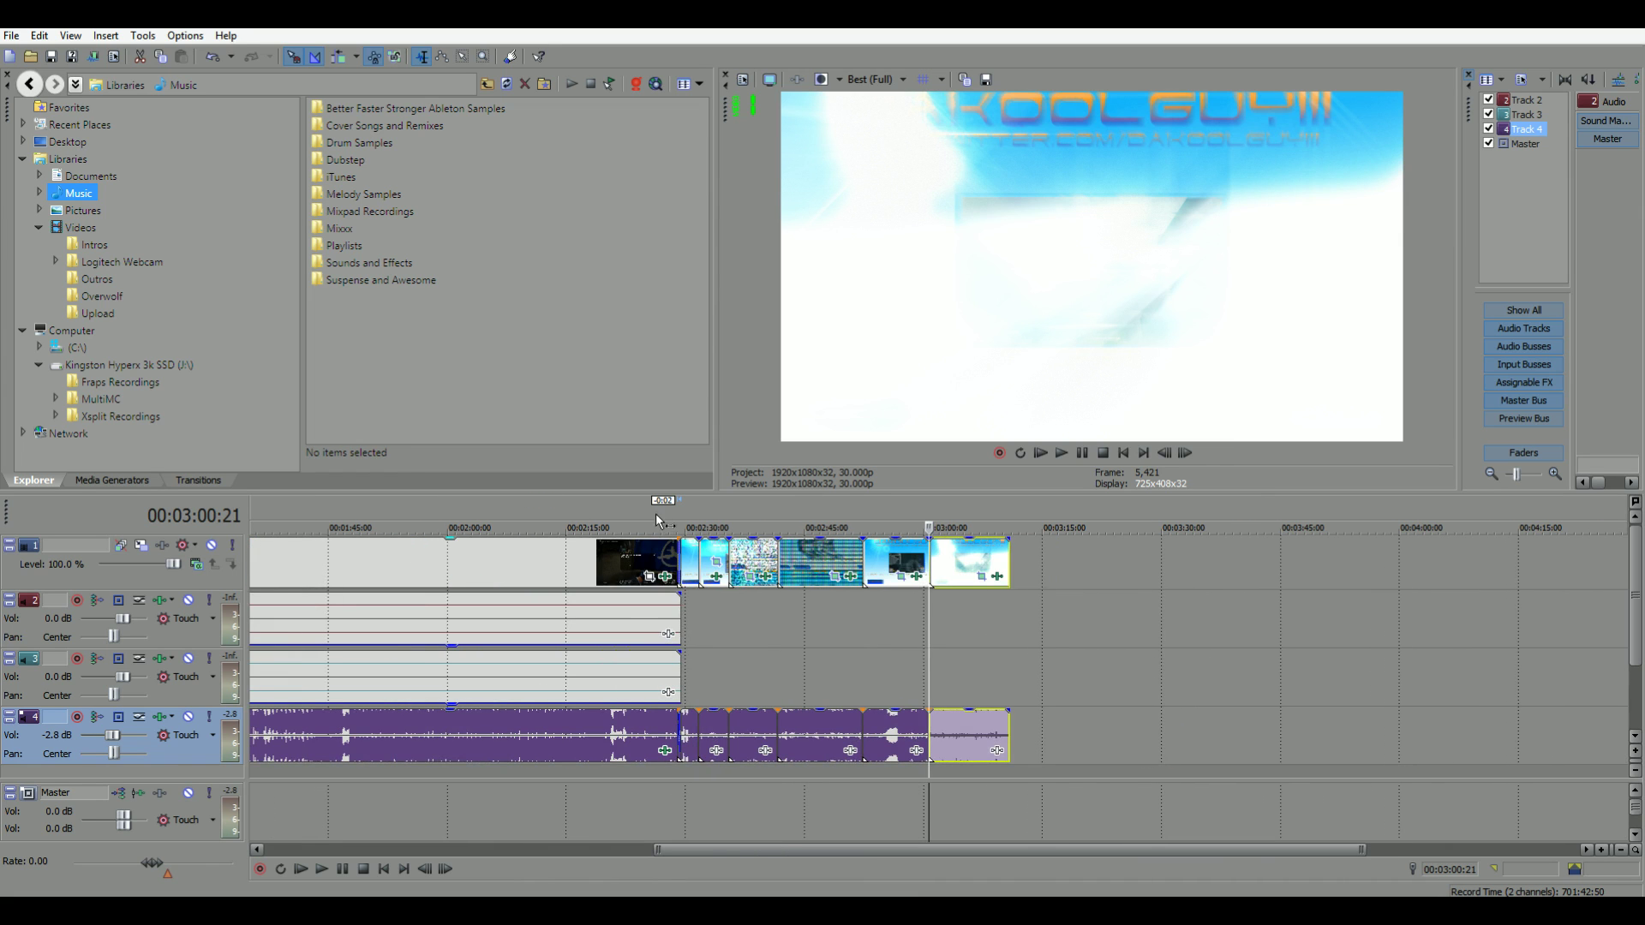
click(681, 617)
scroll(1191, 644, up, 5)
scroll(1190, 644, up, 2)
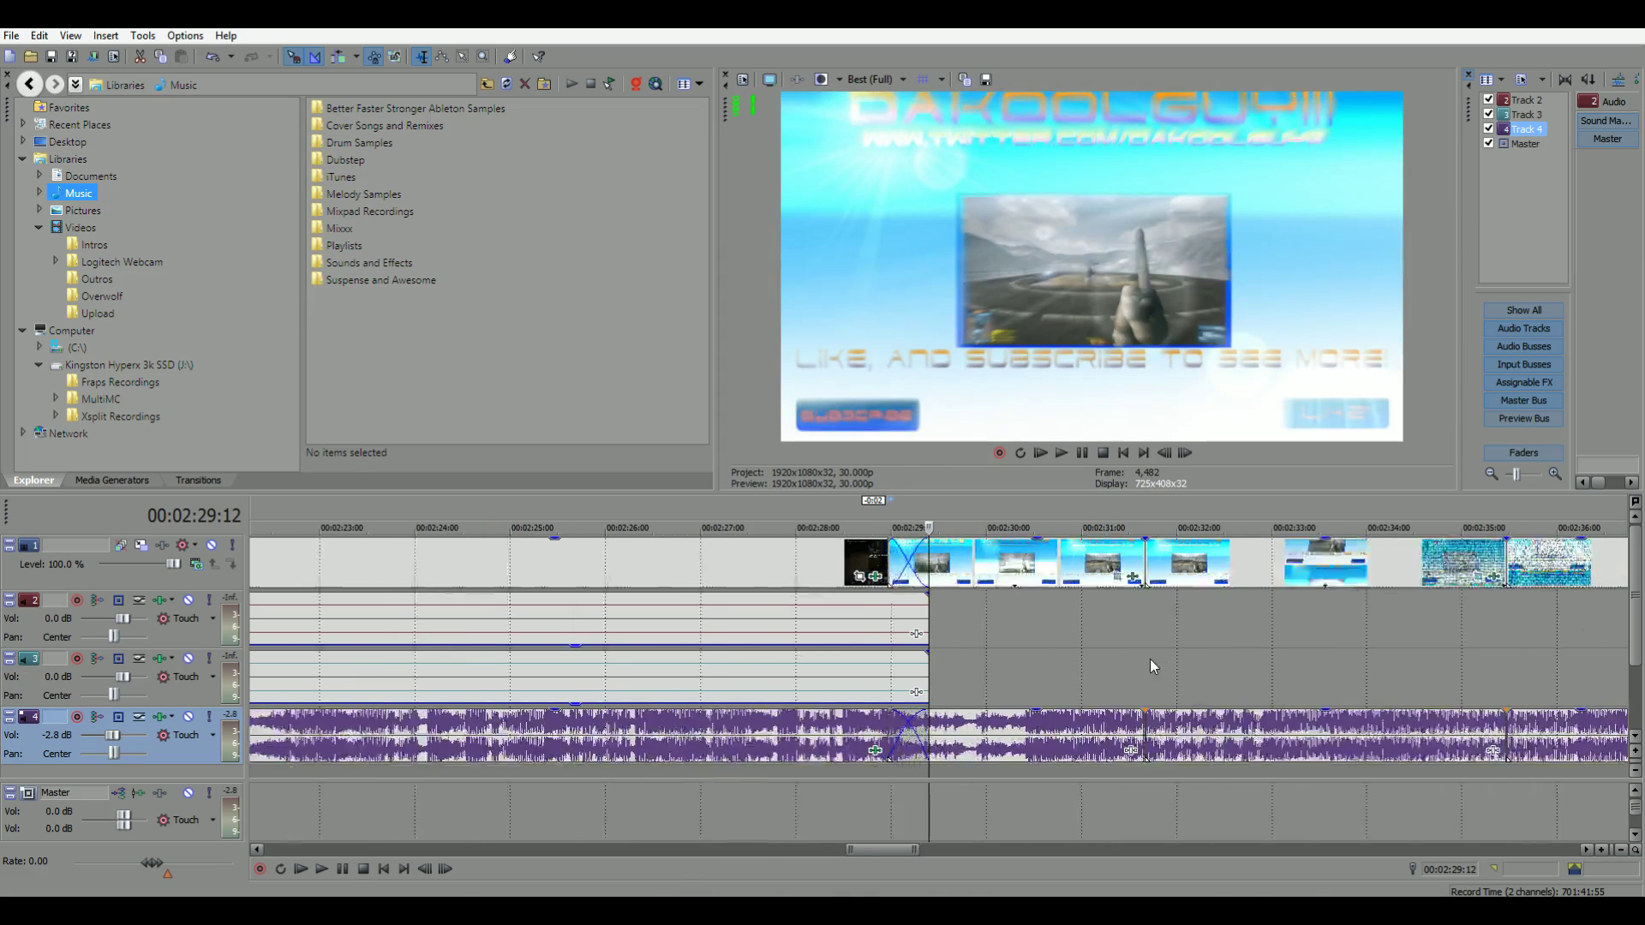
- Preview the music from 00:02:28:06, then move to the section starting at 00:02:31:20
click(1062, 755)
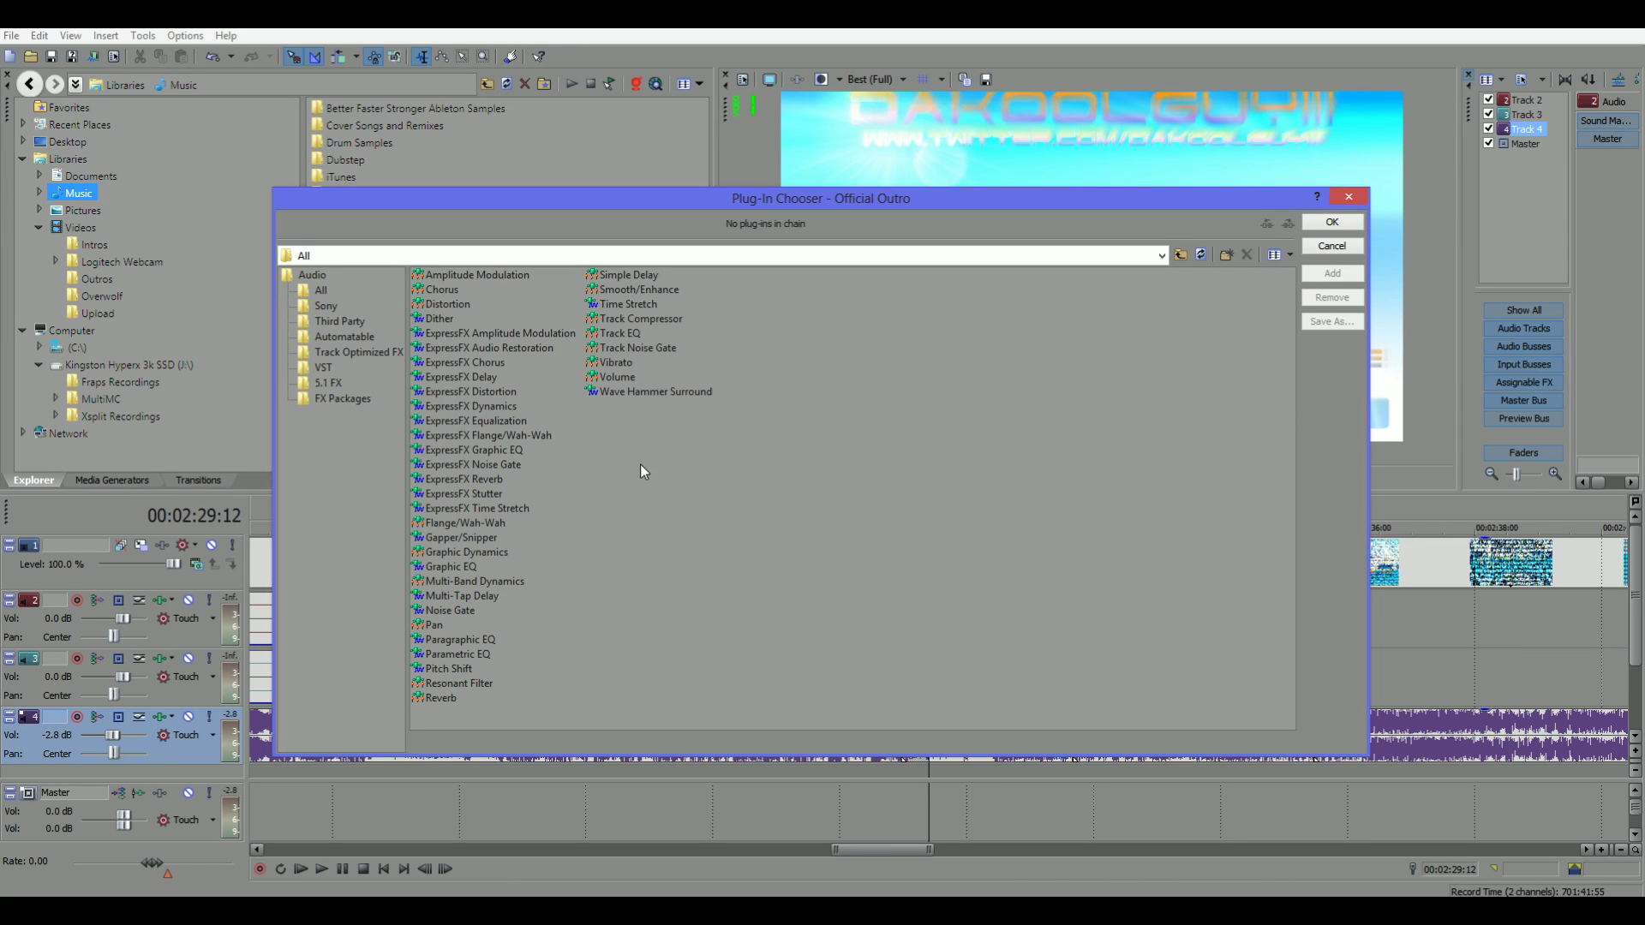
click(1346, 199)
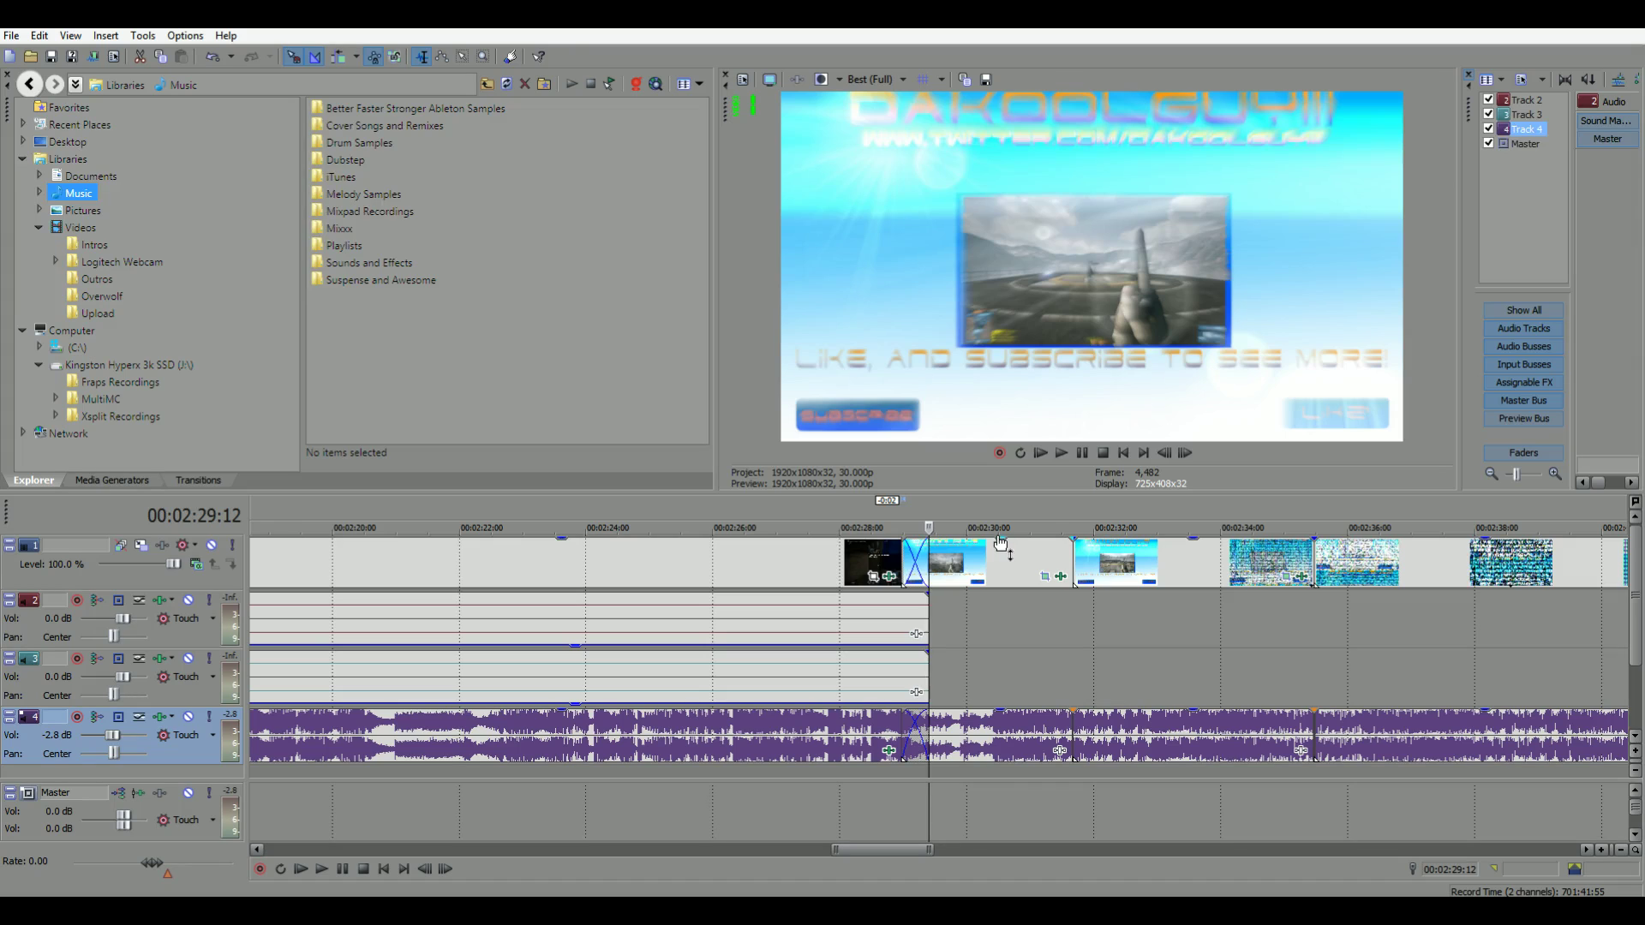
click(854, 525)
key(space)
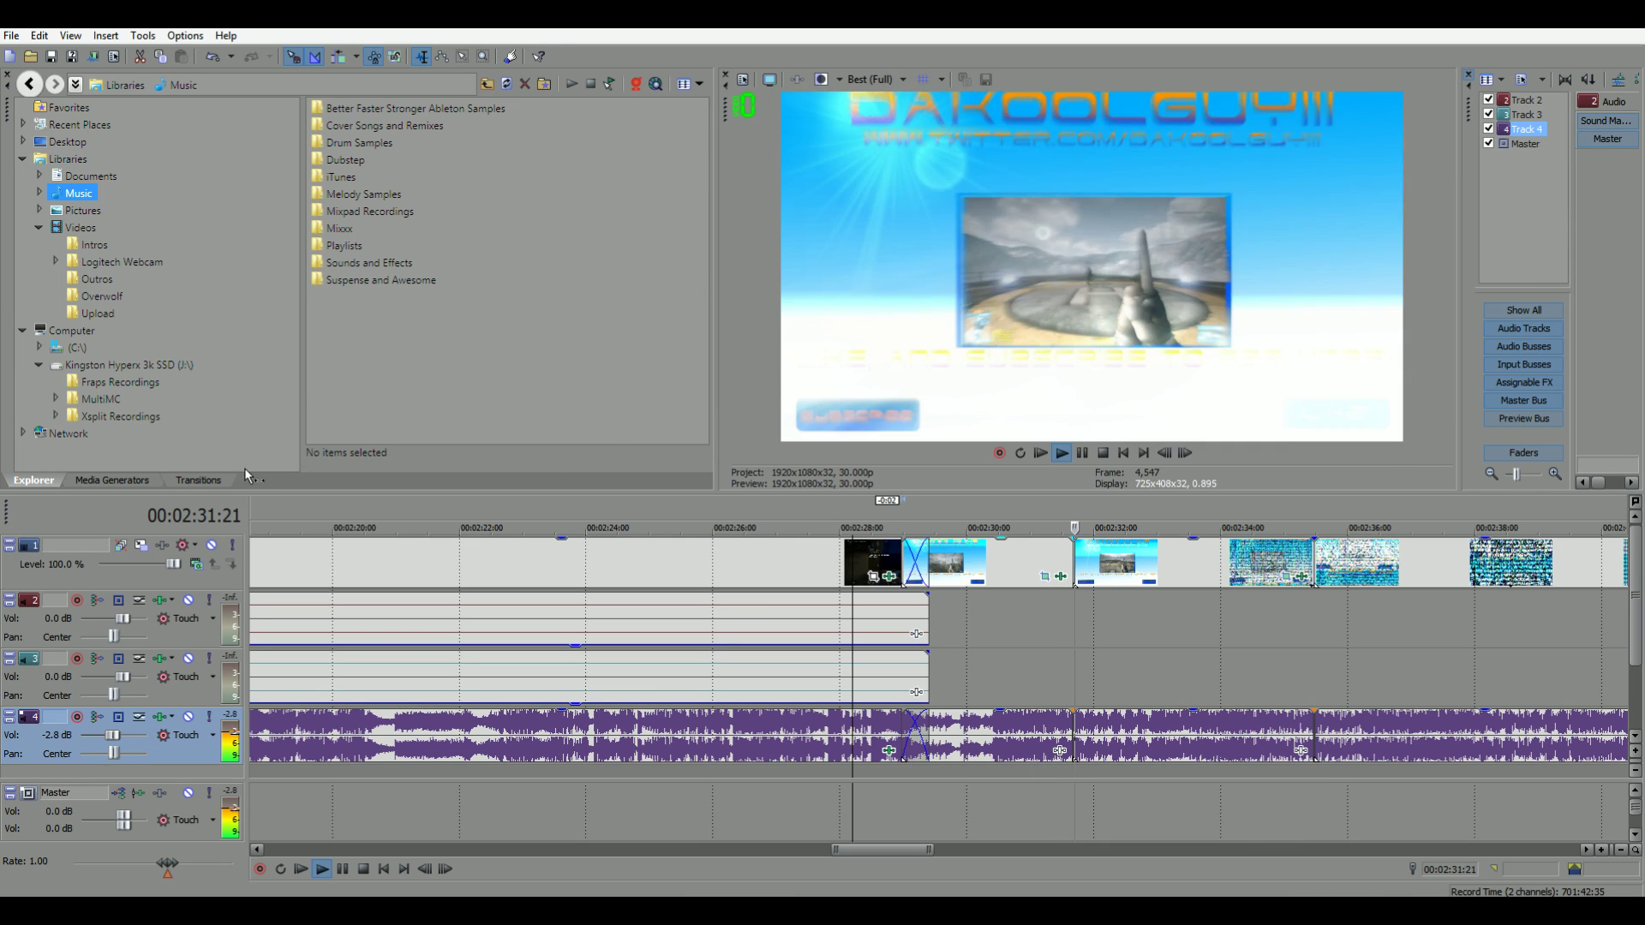
key(space)
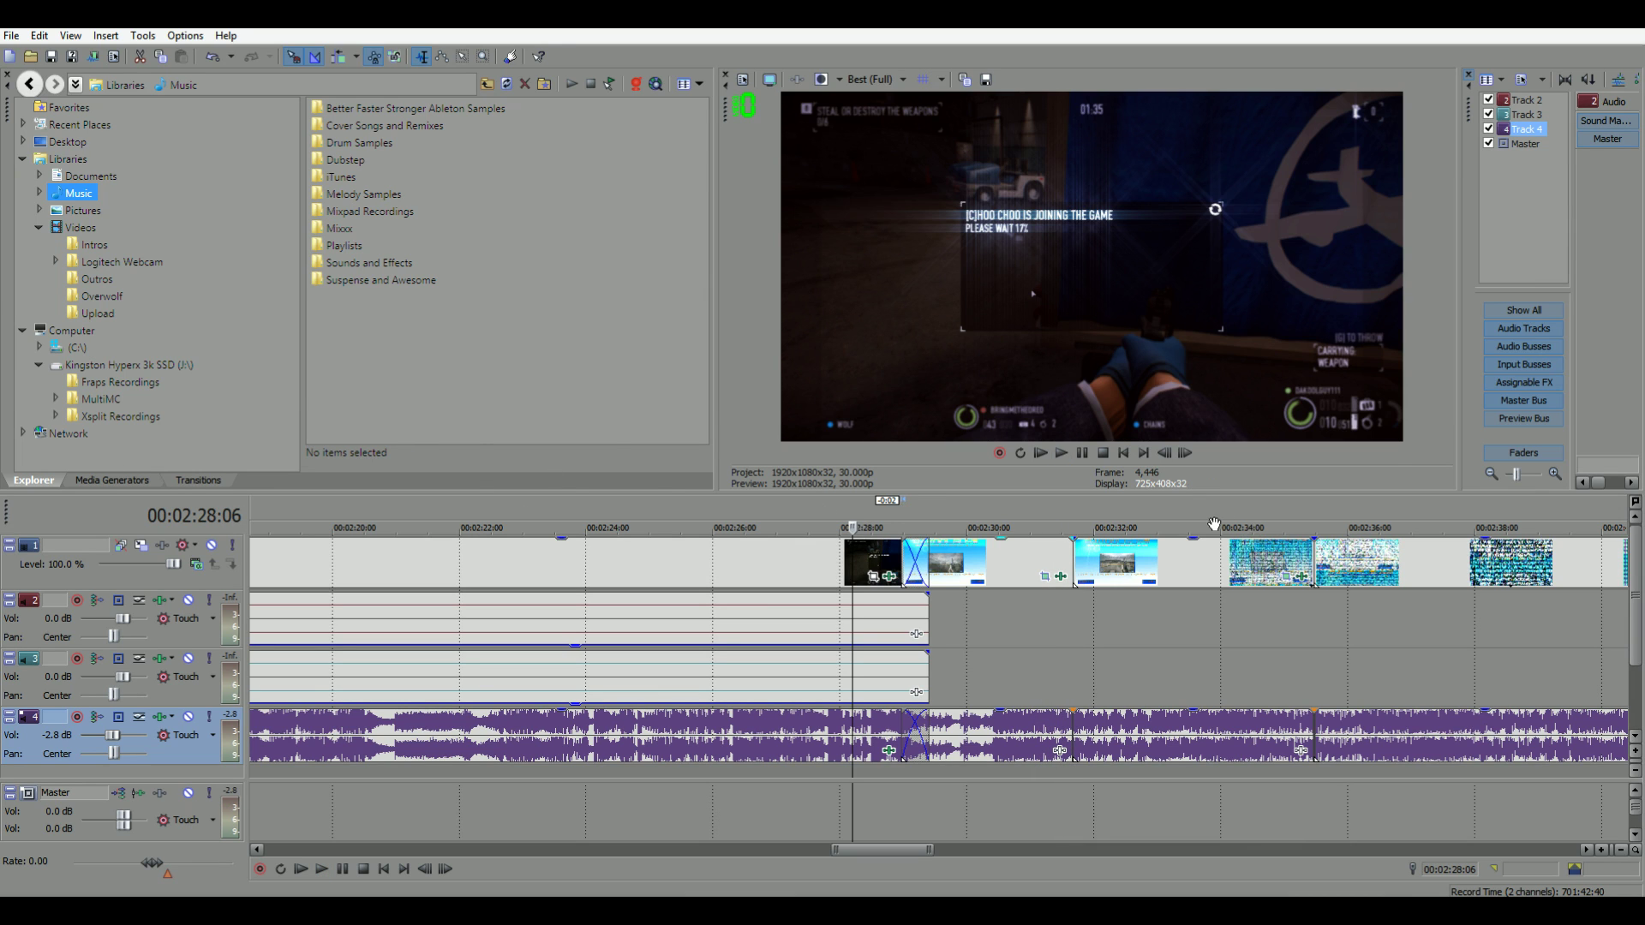
click(1071, 523)
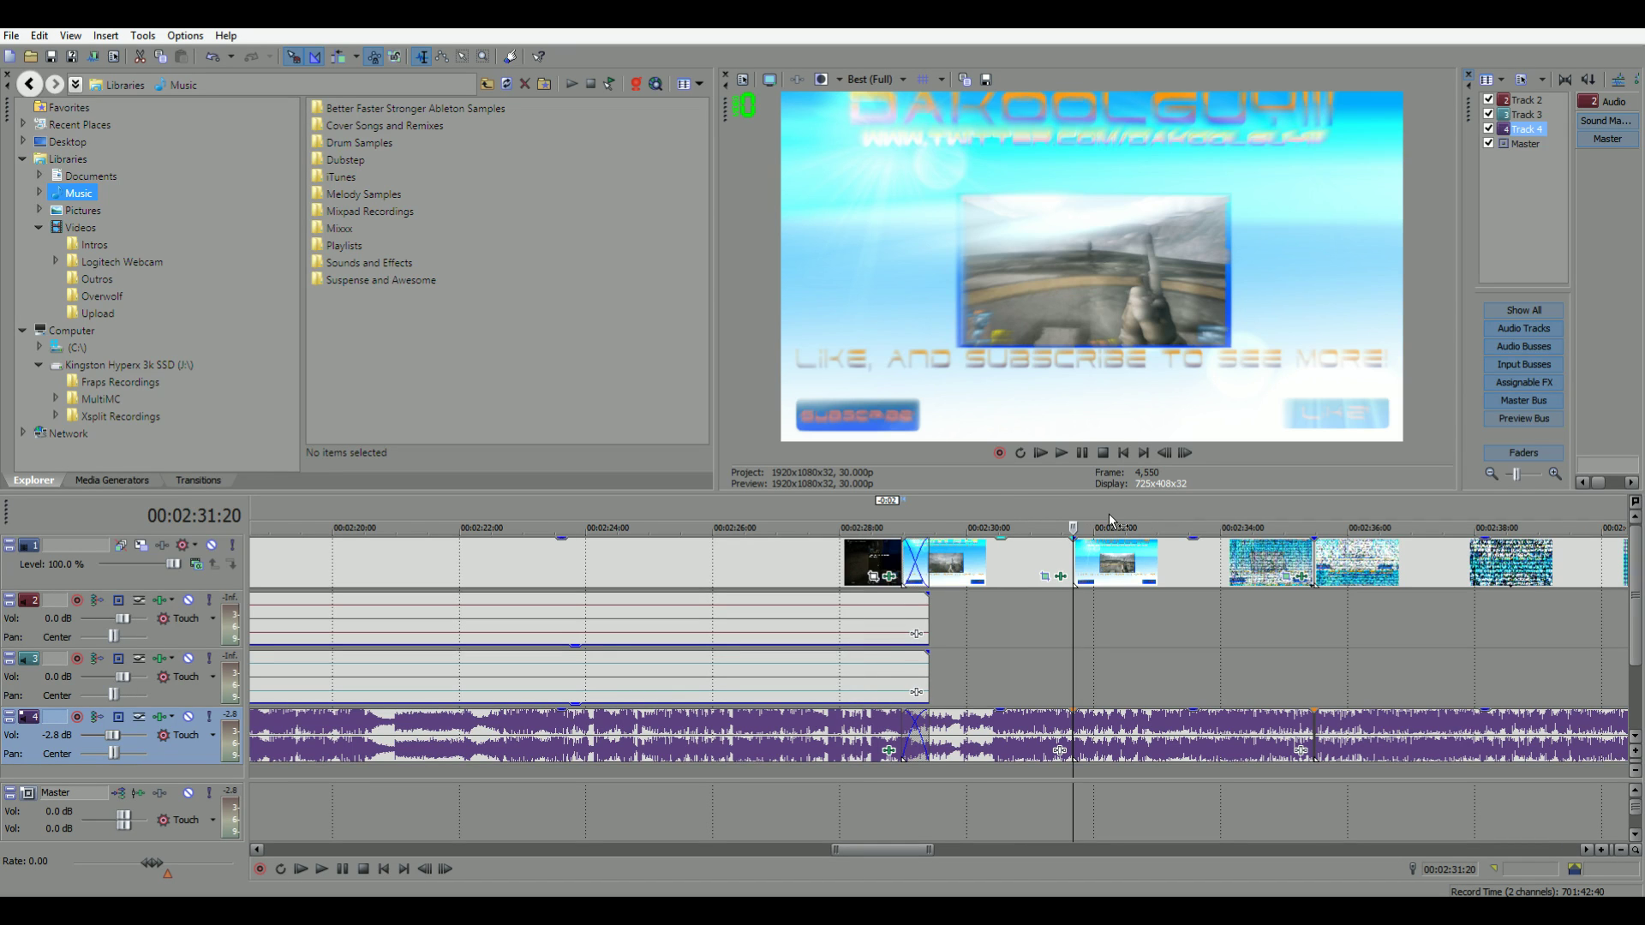
- Give that section an effect chain of ExpressFX Delay, ExpressFX Chorus and Reverb
click(1300, 751)
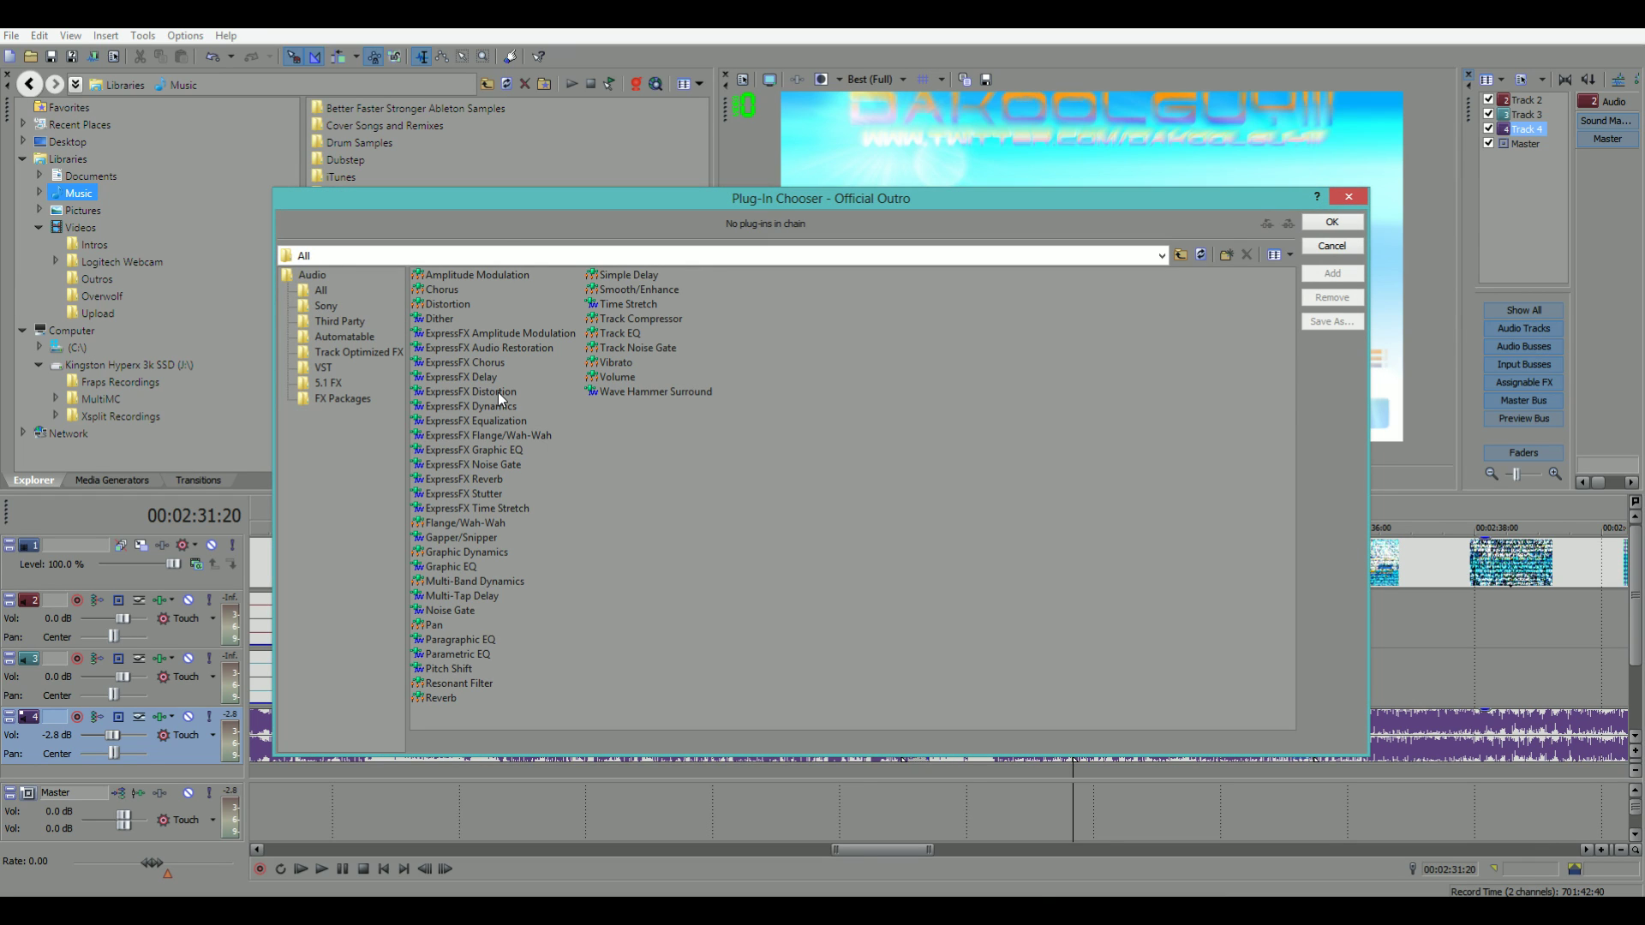
drag(466, 377, 345, 231)
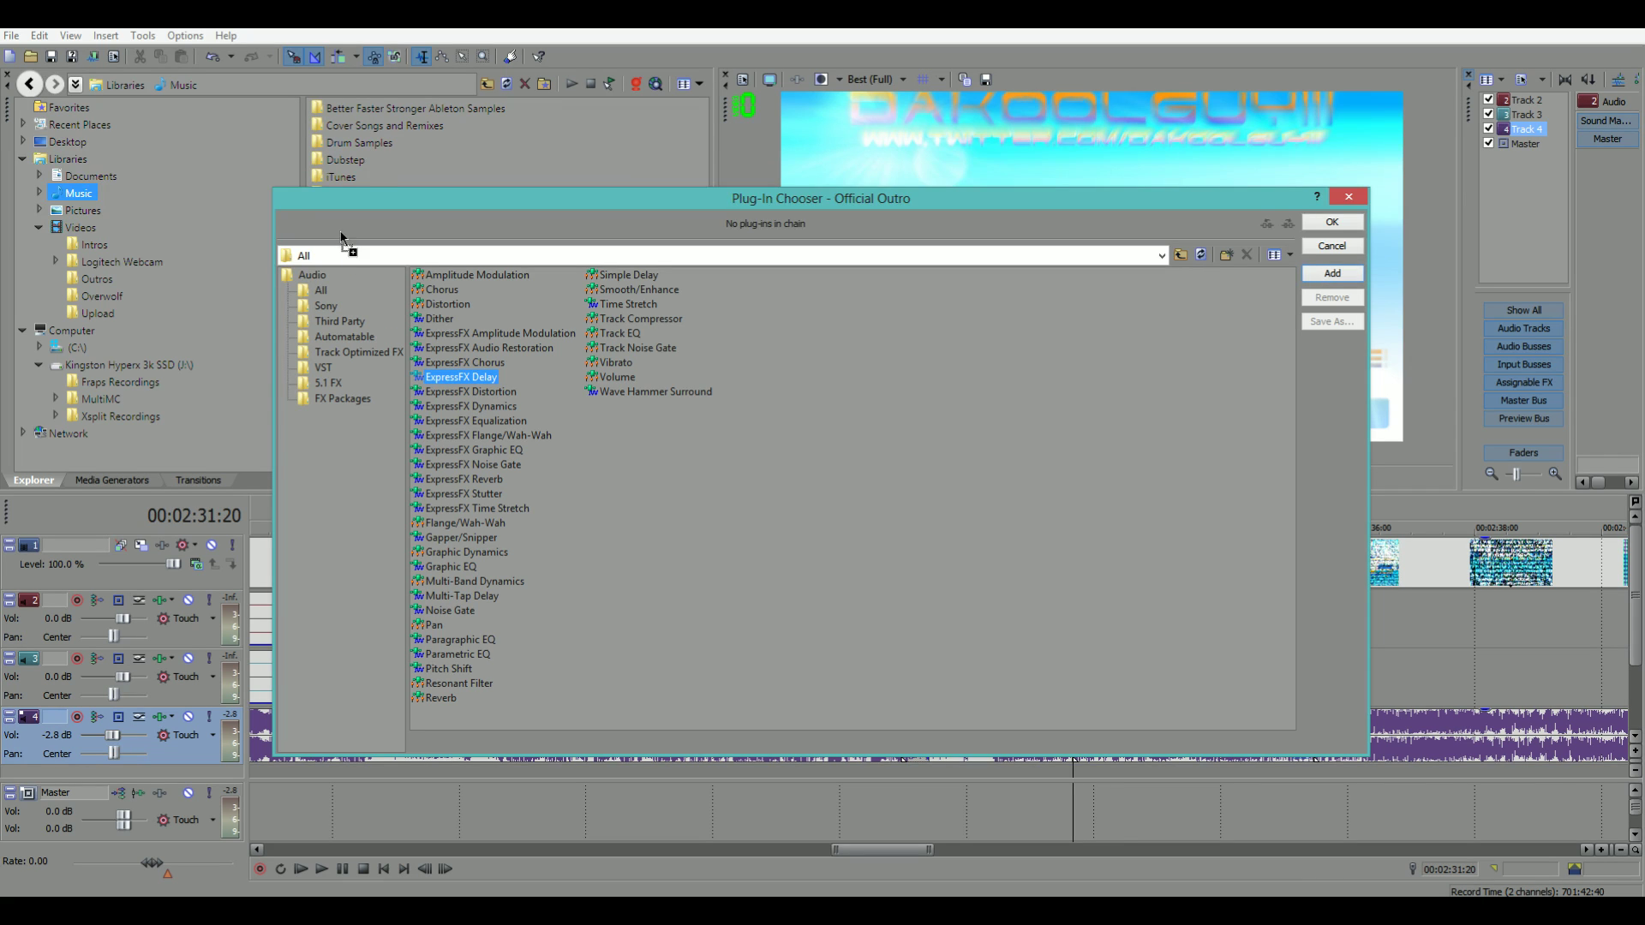
drag(463, 362, 413, 218)
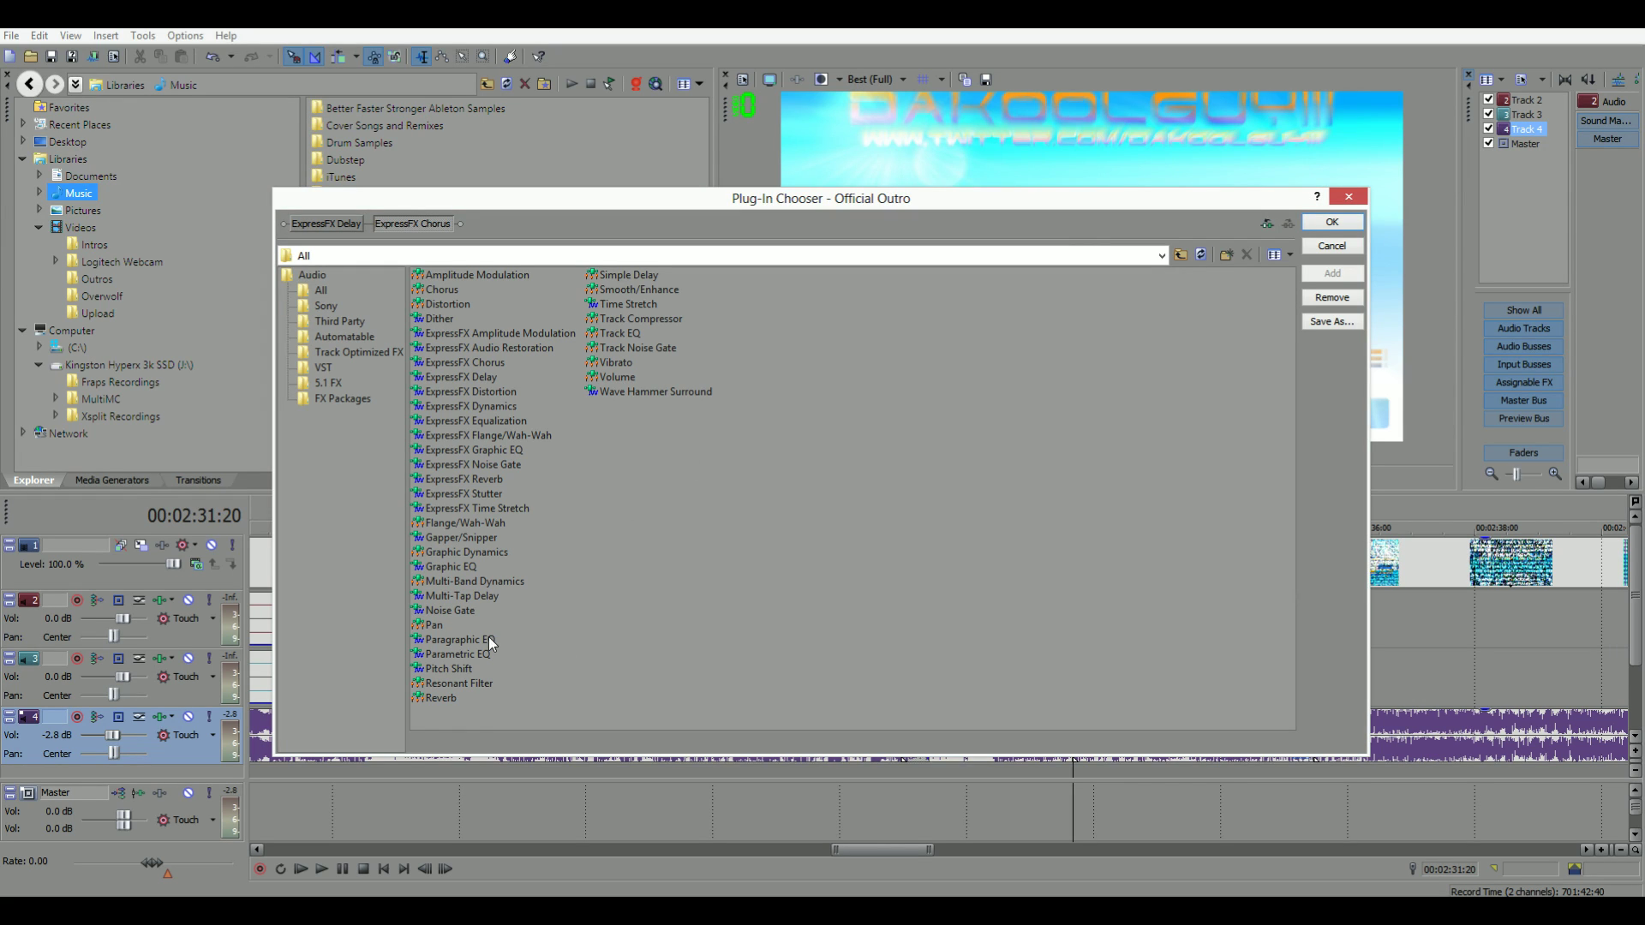
drag(442, 698, 492, 228)
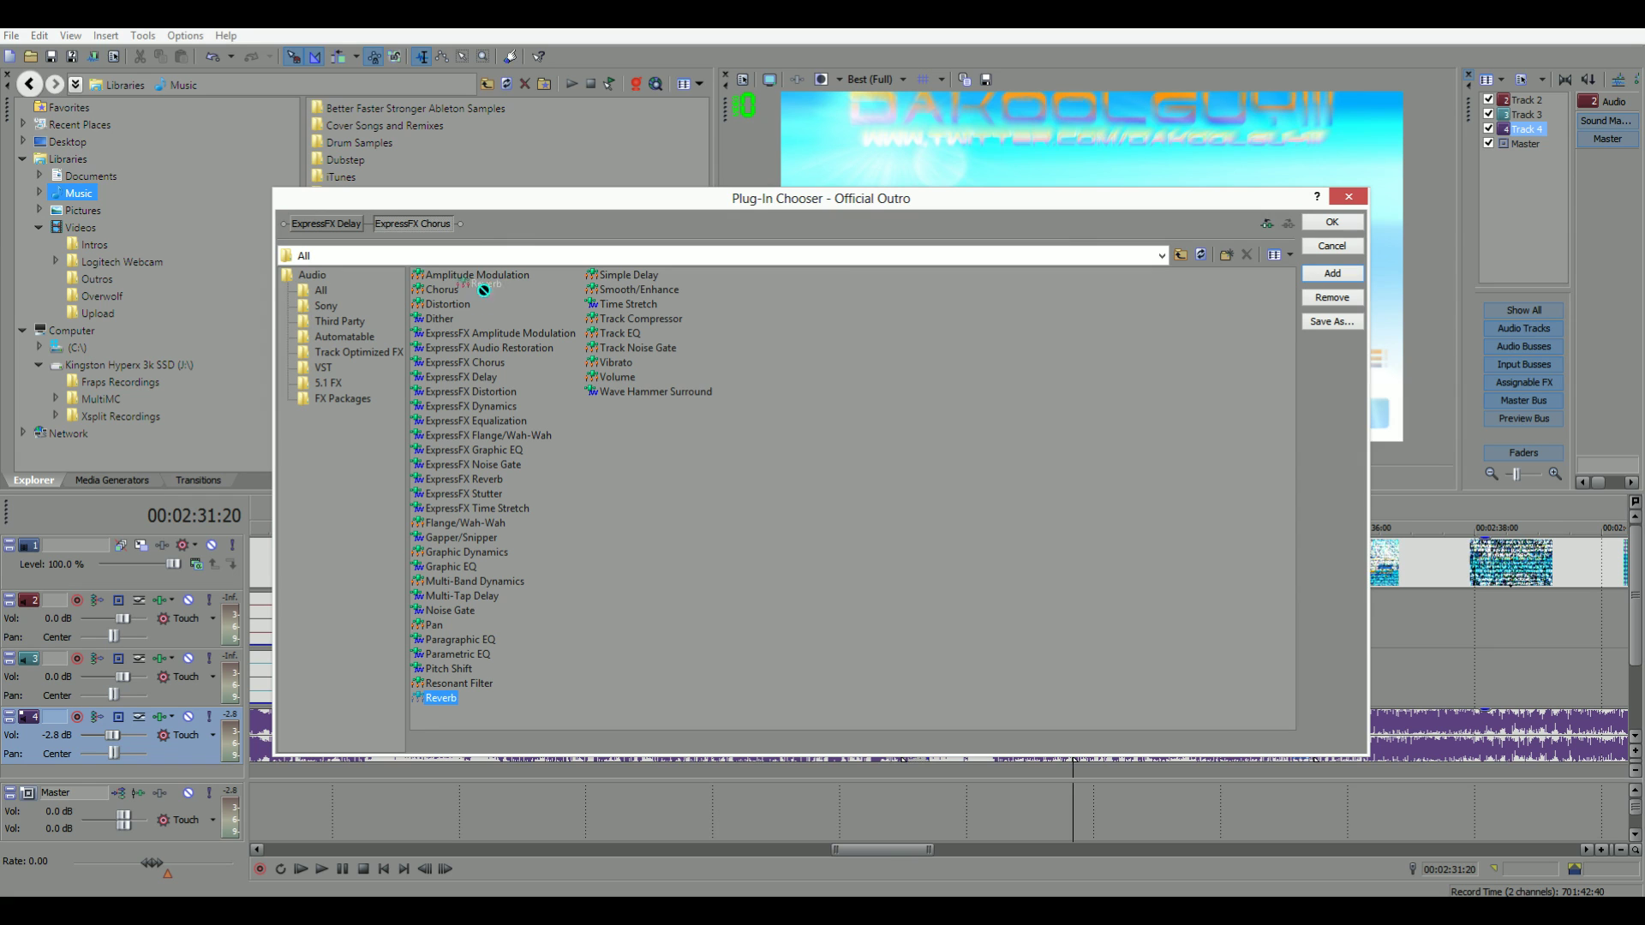
click(1333, 225)
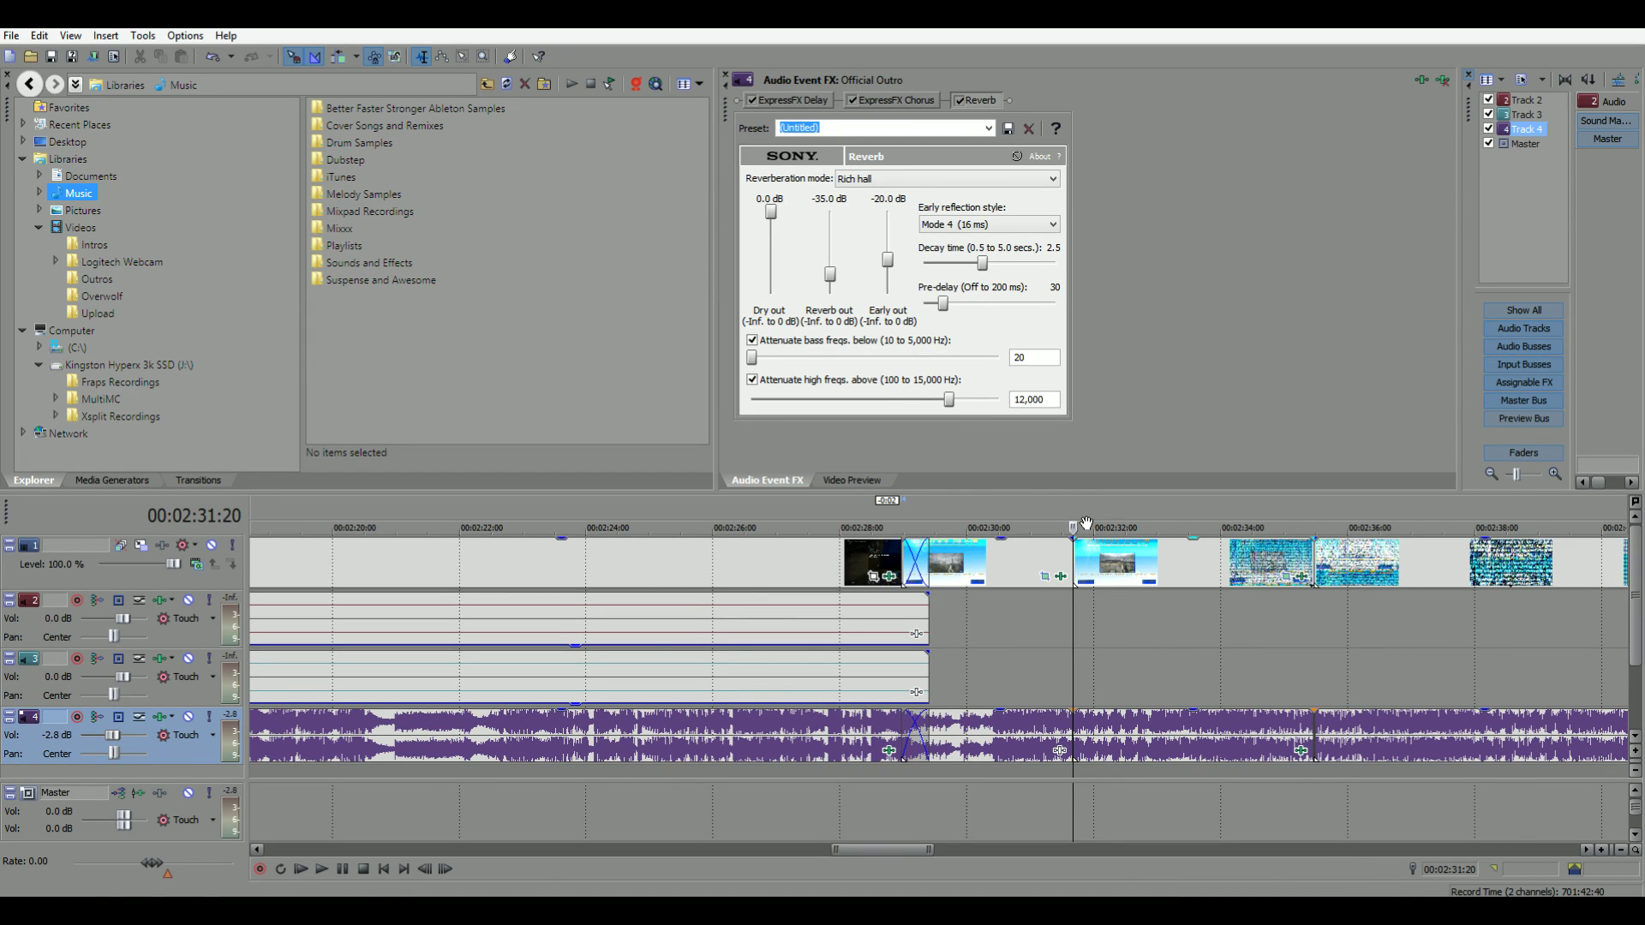
- Tune Reverb to Rich hall, bass cutoff 356, Mode 2 (8 ms) reflections and shorter decay, previewing it
key(space)
key(space)
click(925, 180)
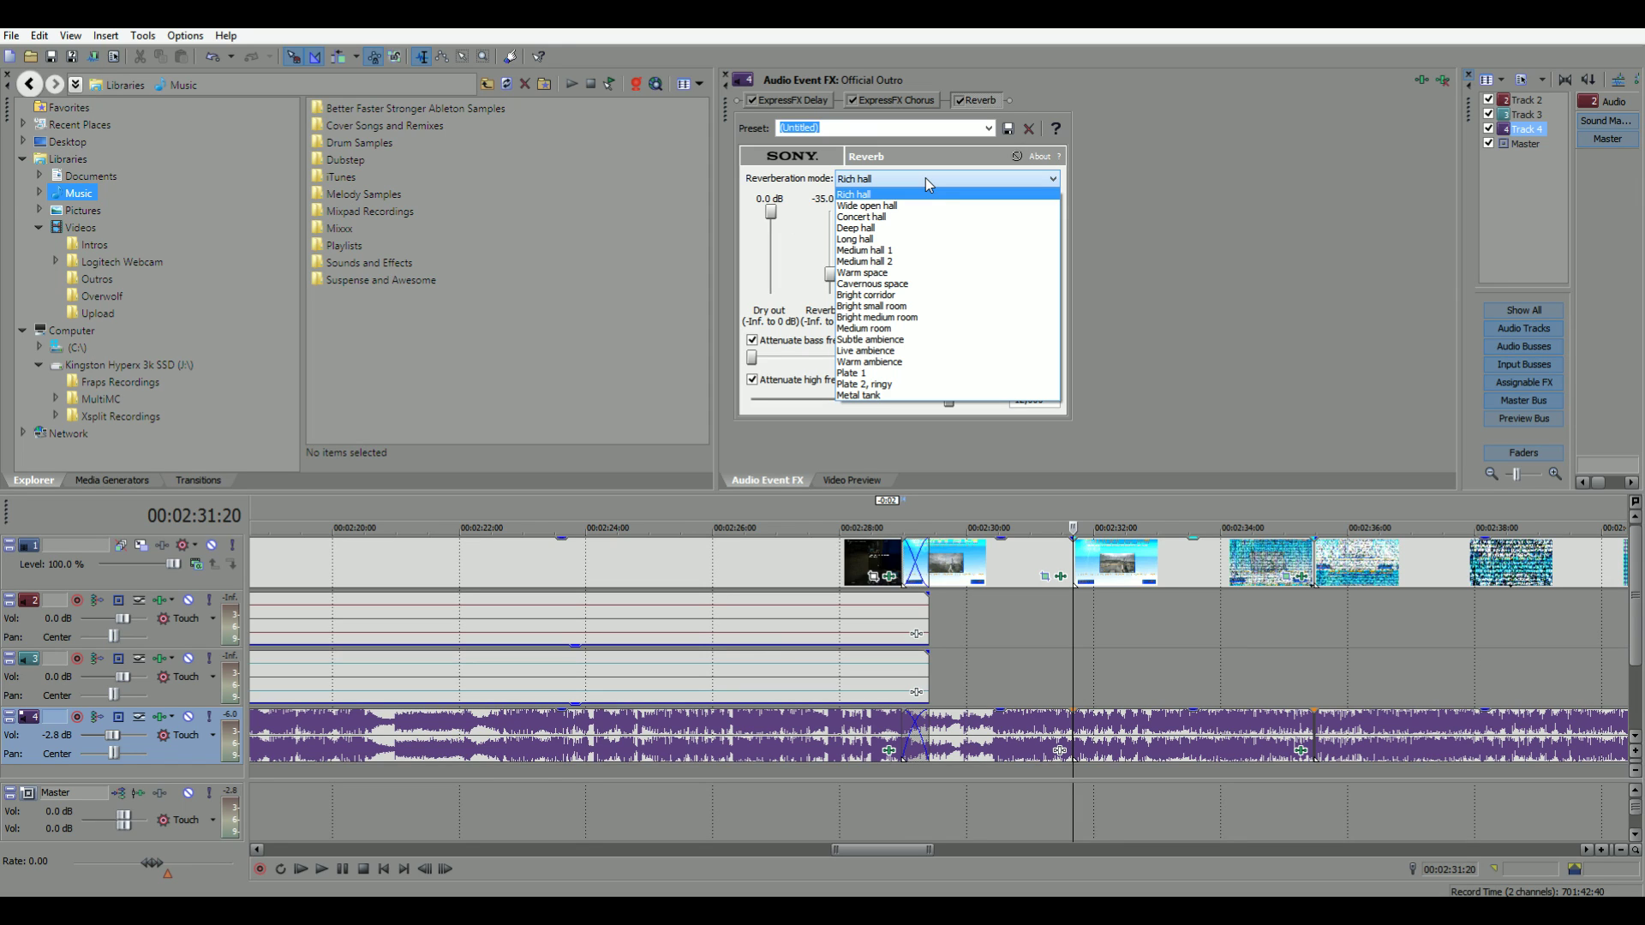
click(926, 178)
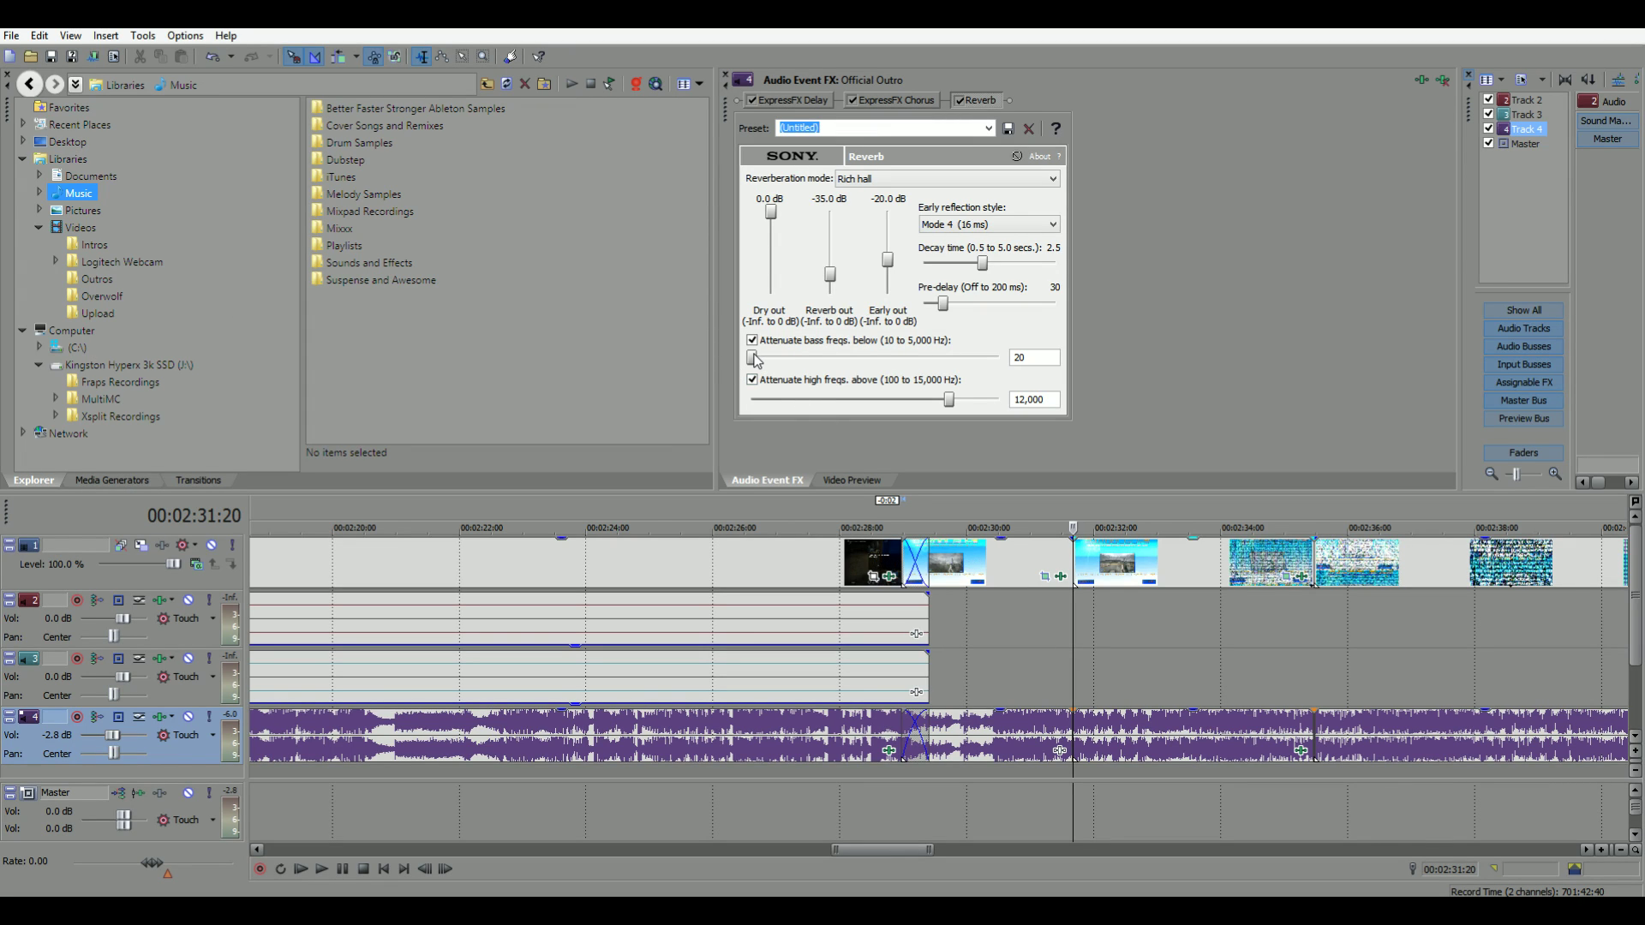
drag(754, 358, 772, 361)
click(997, 228)
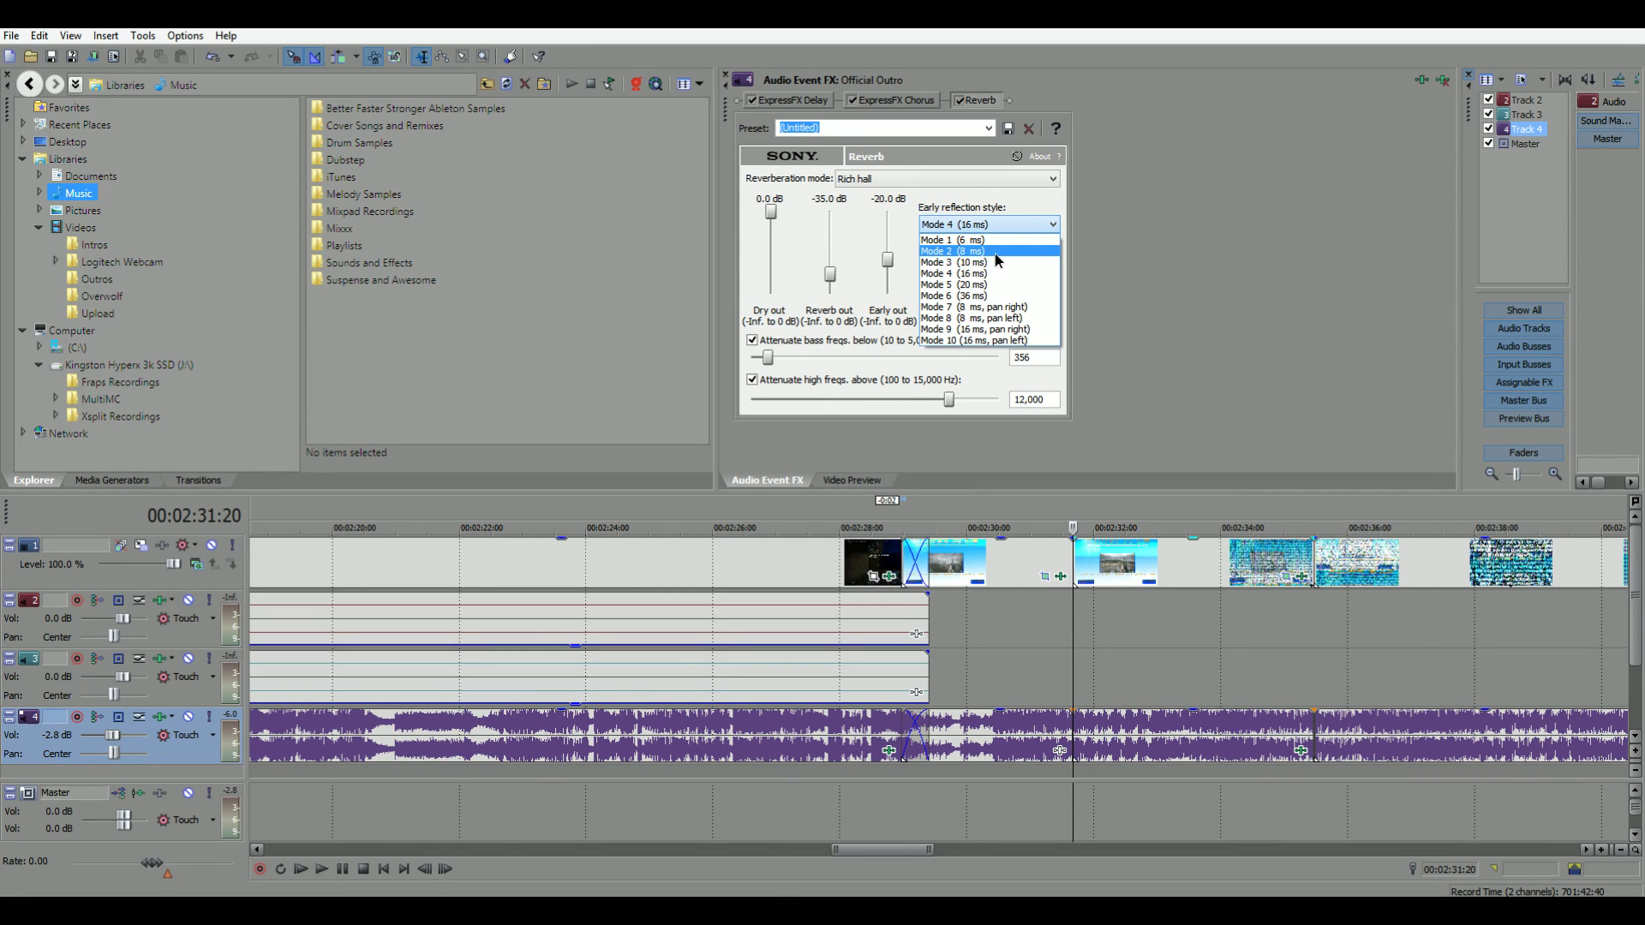
click(996, 252)
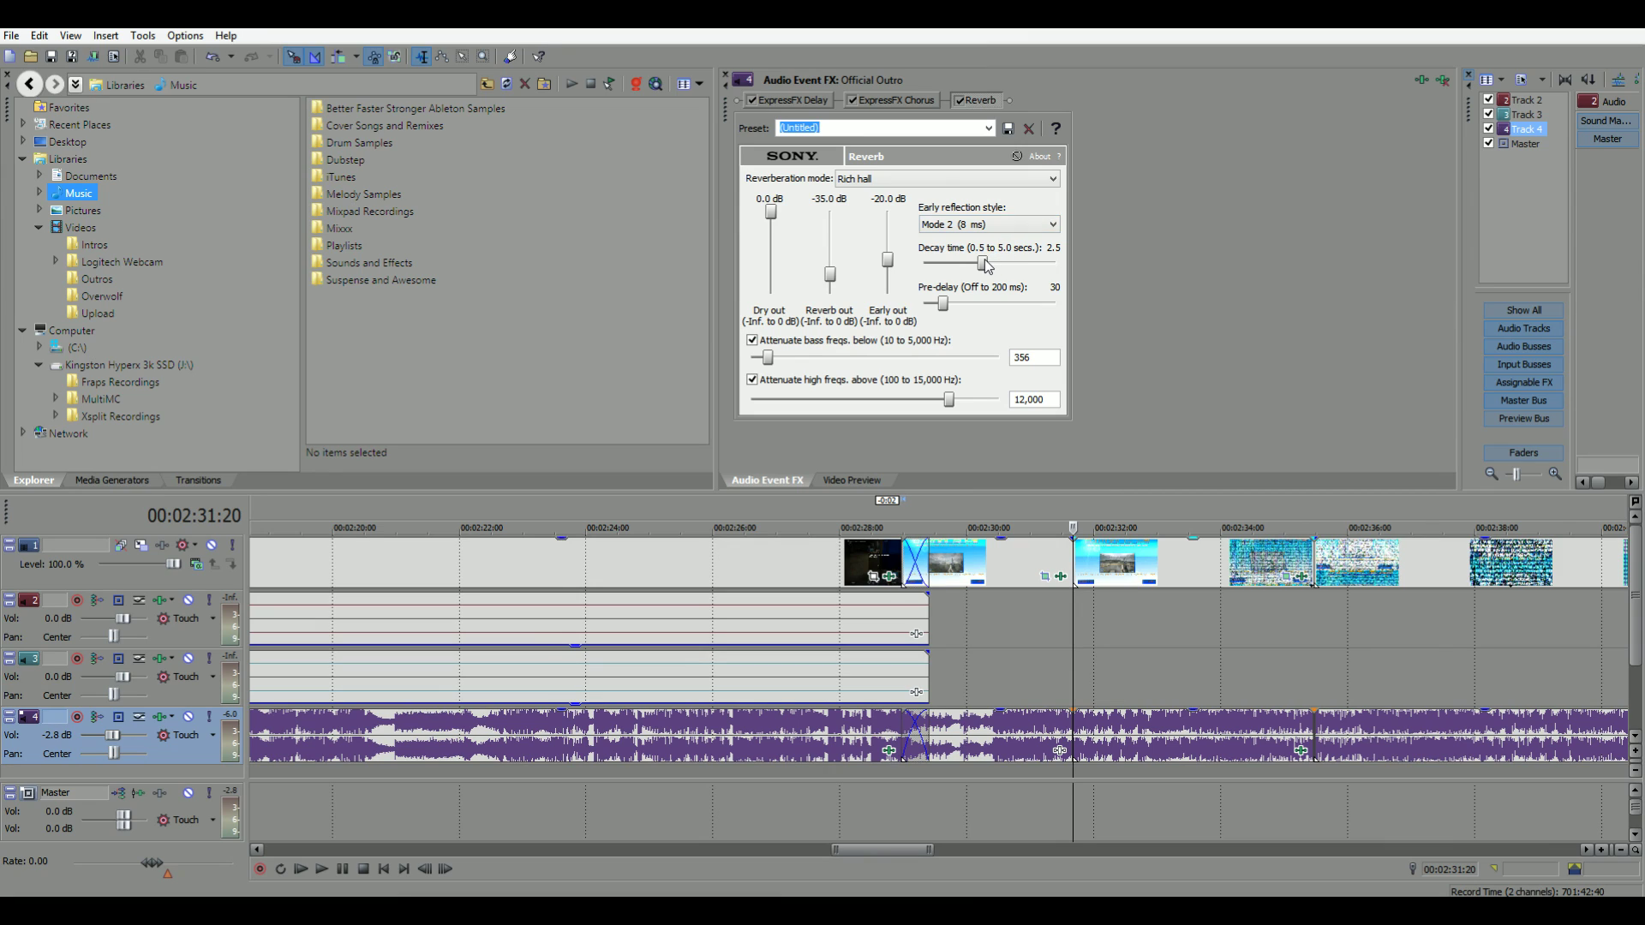
mouse_move(985, 264)
mouse_down()
mouse_move(952, 269)
mouse_move(949, 299)
mouse_up()
key(space)
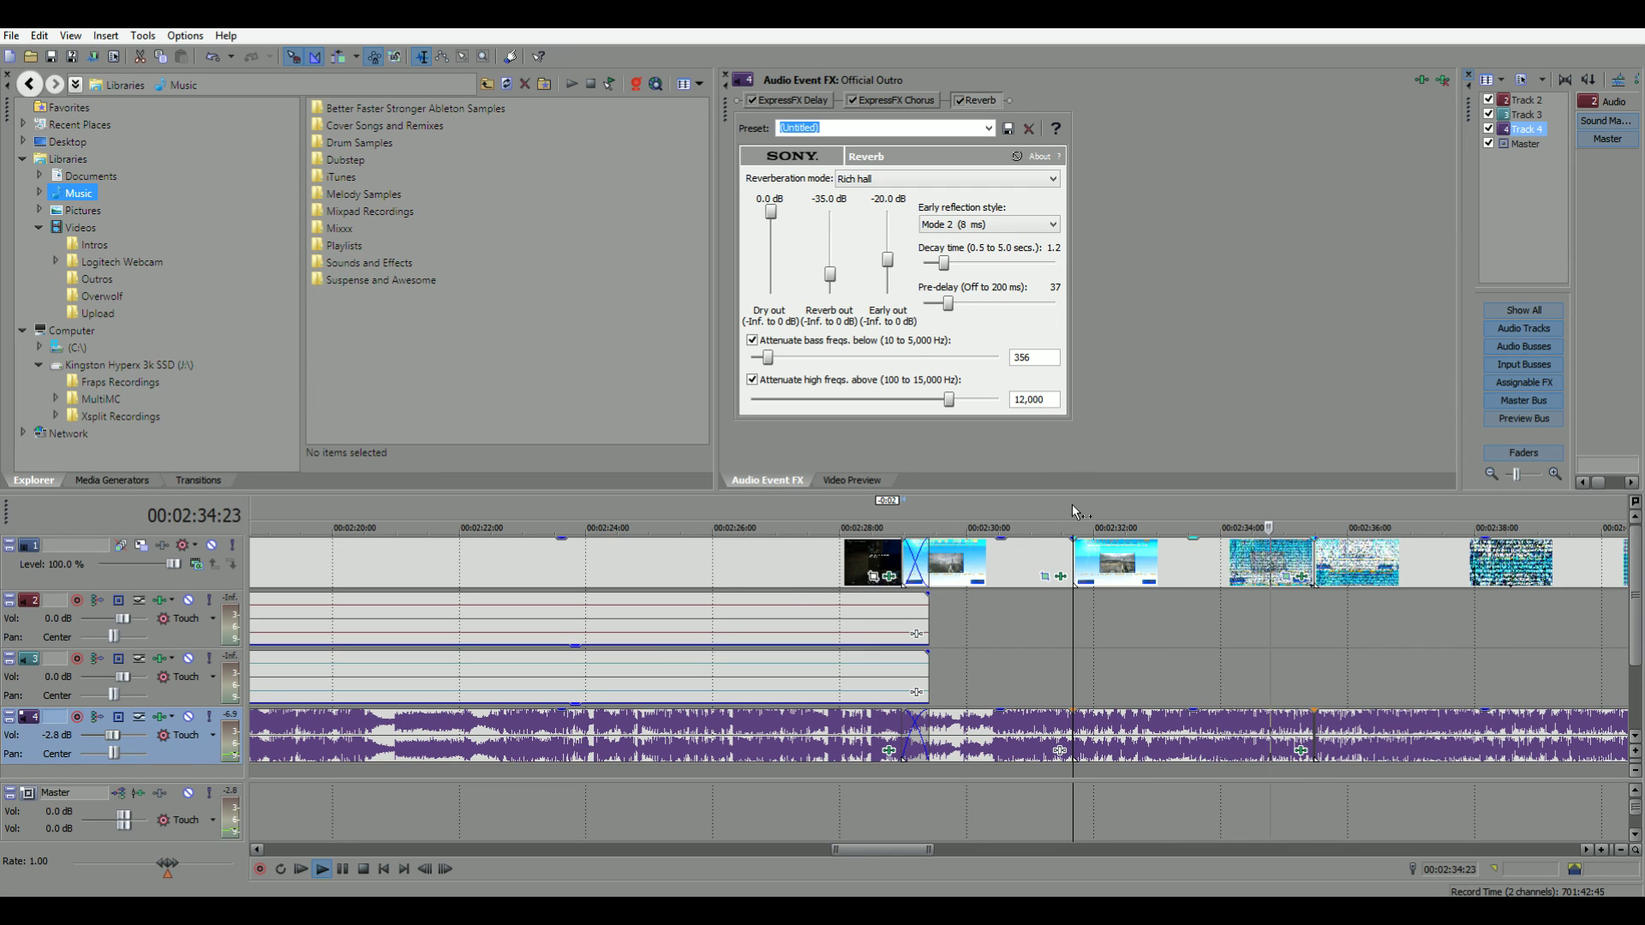
key(space)
- Set the ExpressFX Chorus rate to 3.456 Hz and depth to 27, previewing playback
click(893, 100)
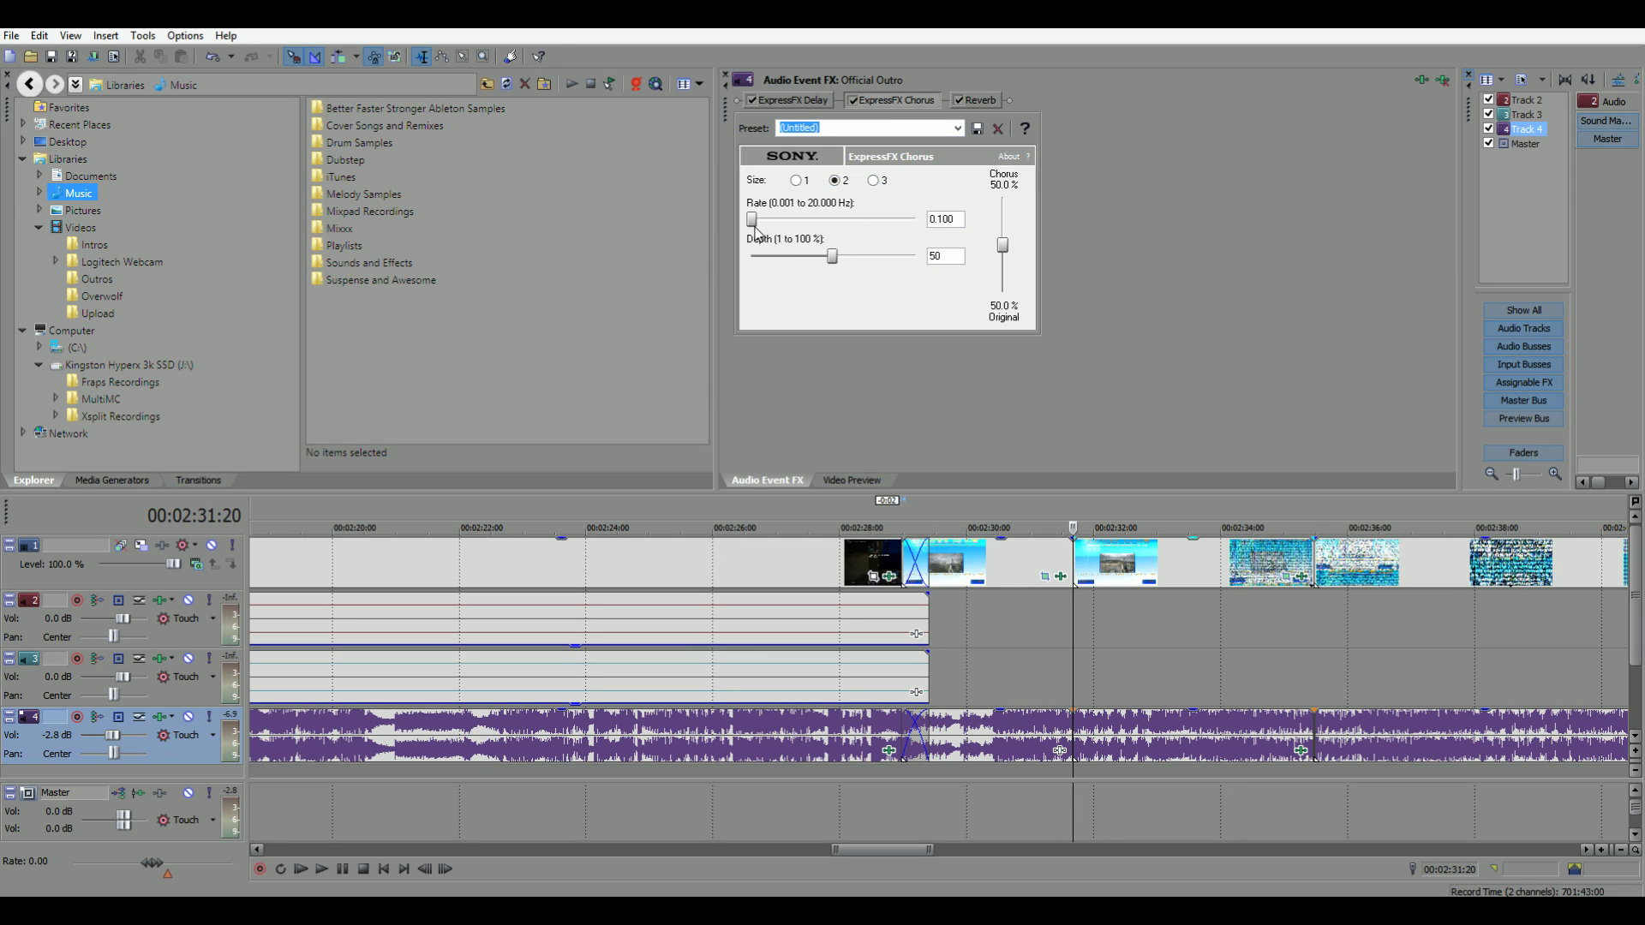
drag(753, 220, 766, 220)
key(space)
drag(765, 220, 900, 221)
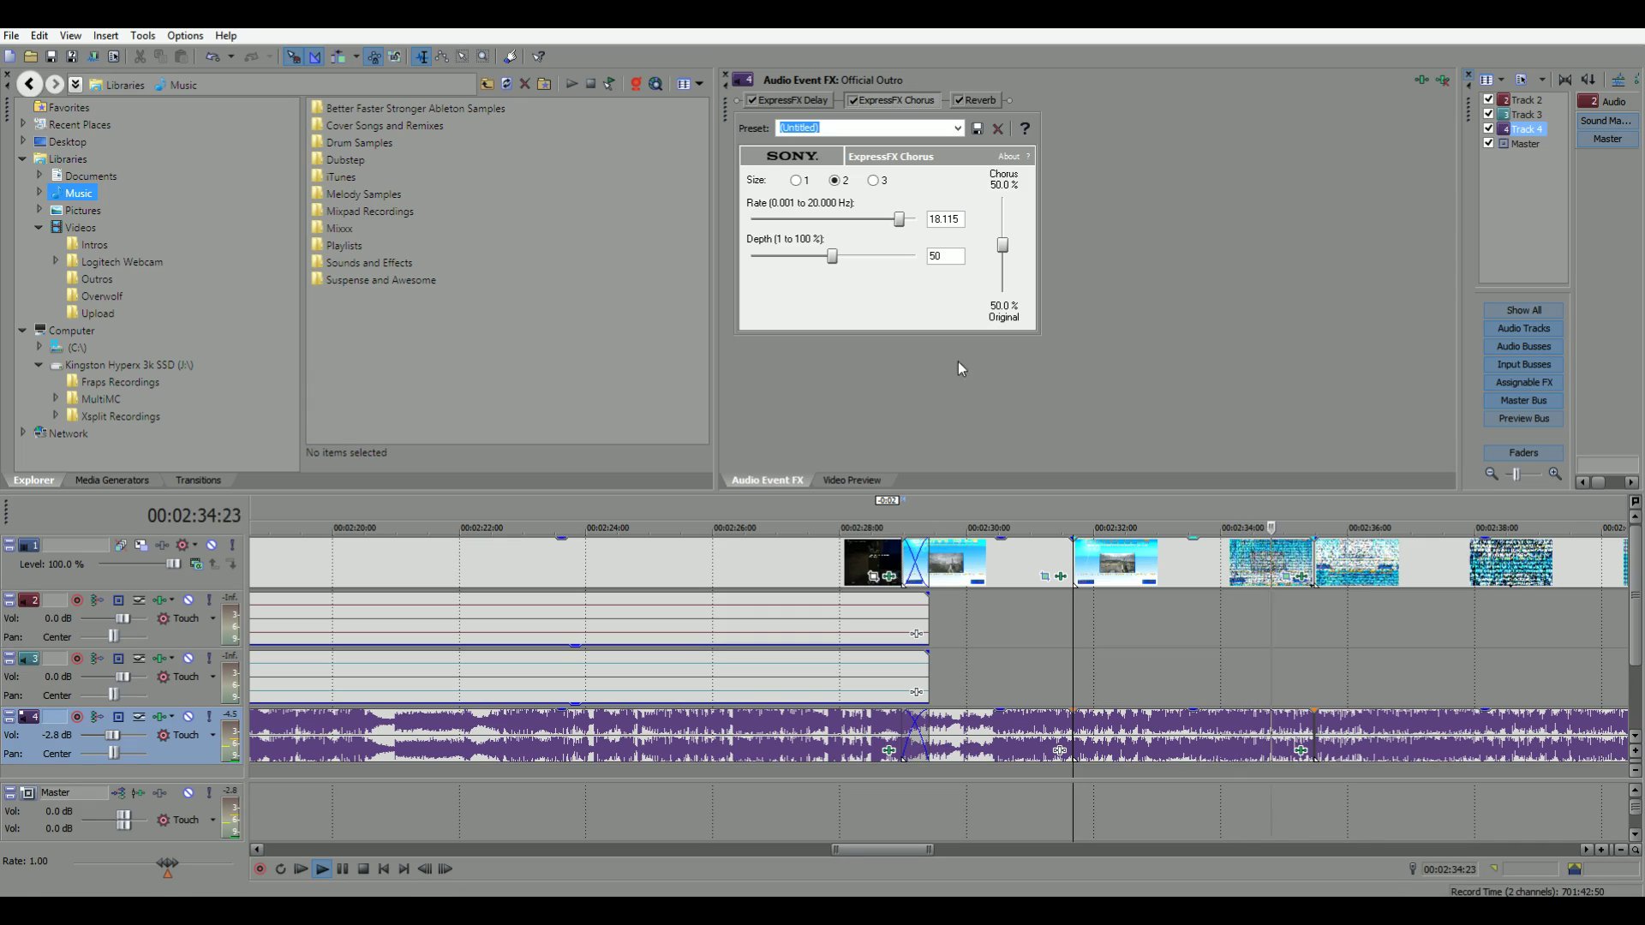
key(space)
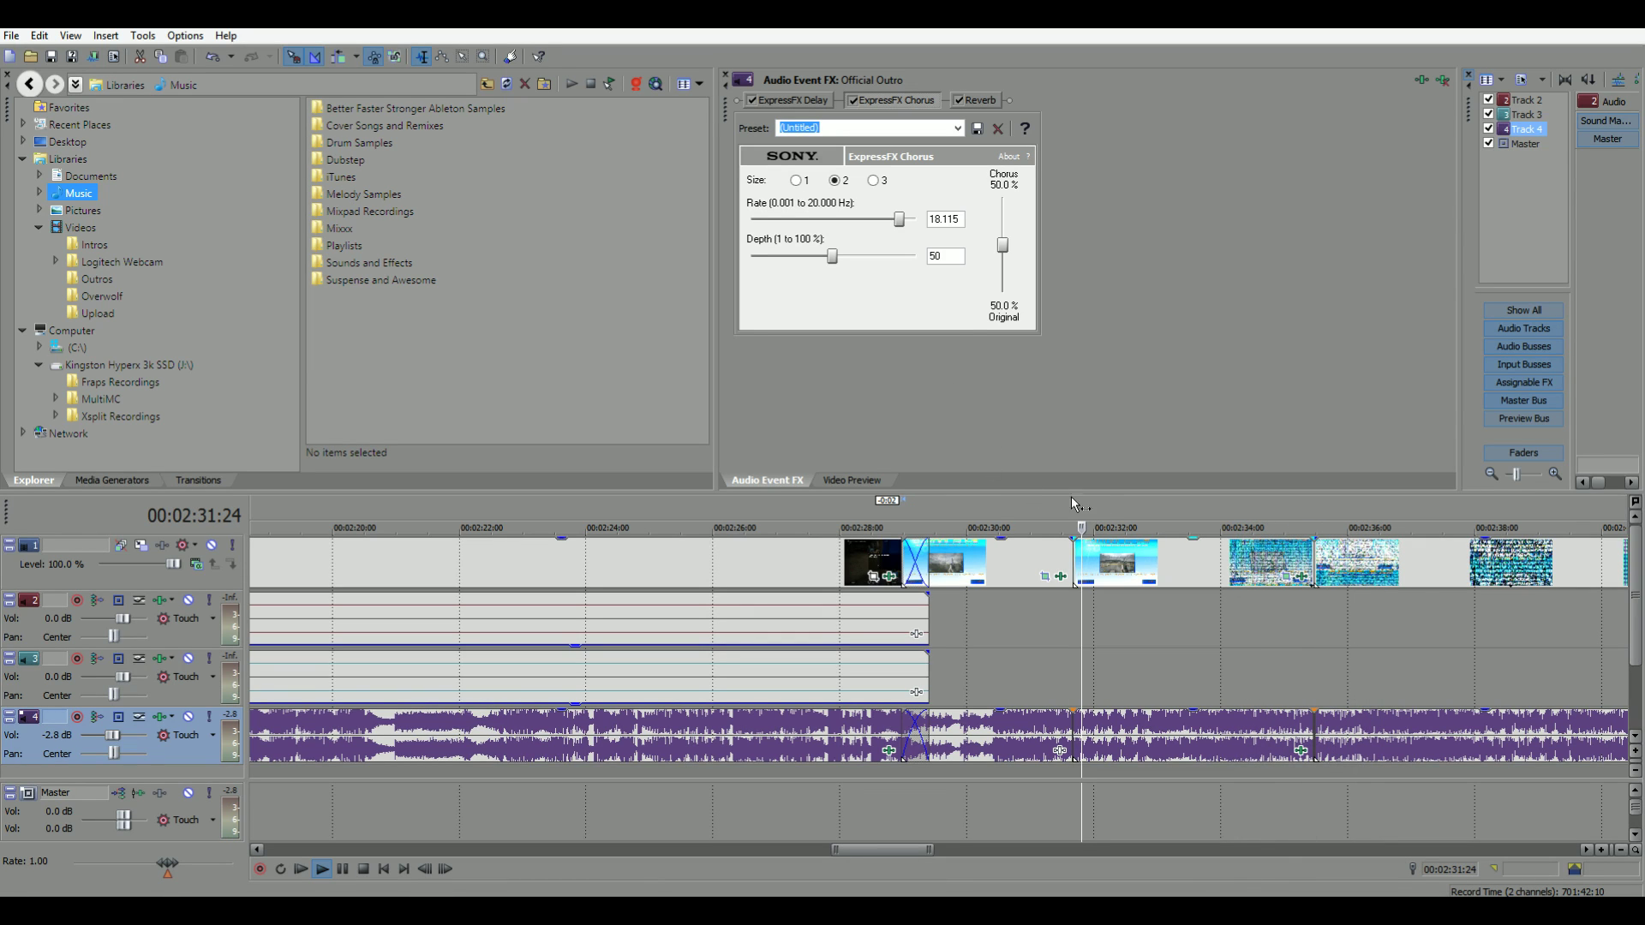
drag(898, 220, 780, 220)
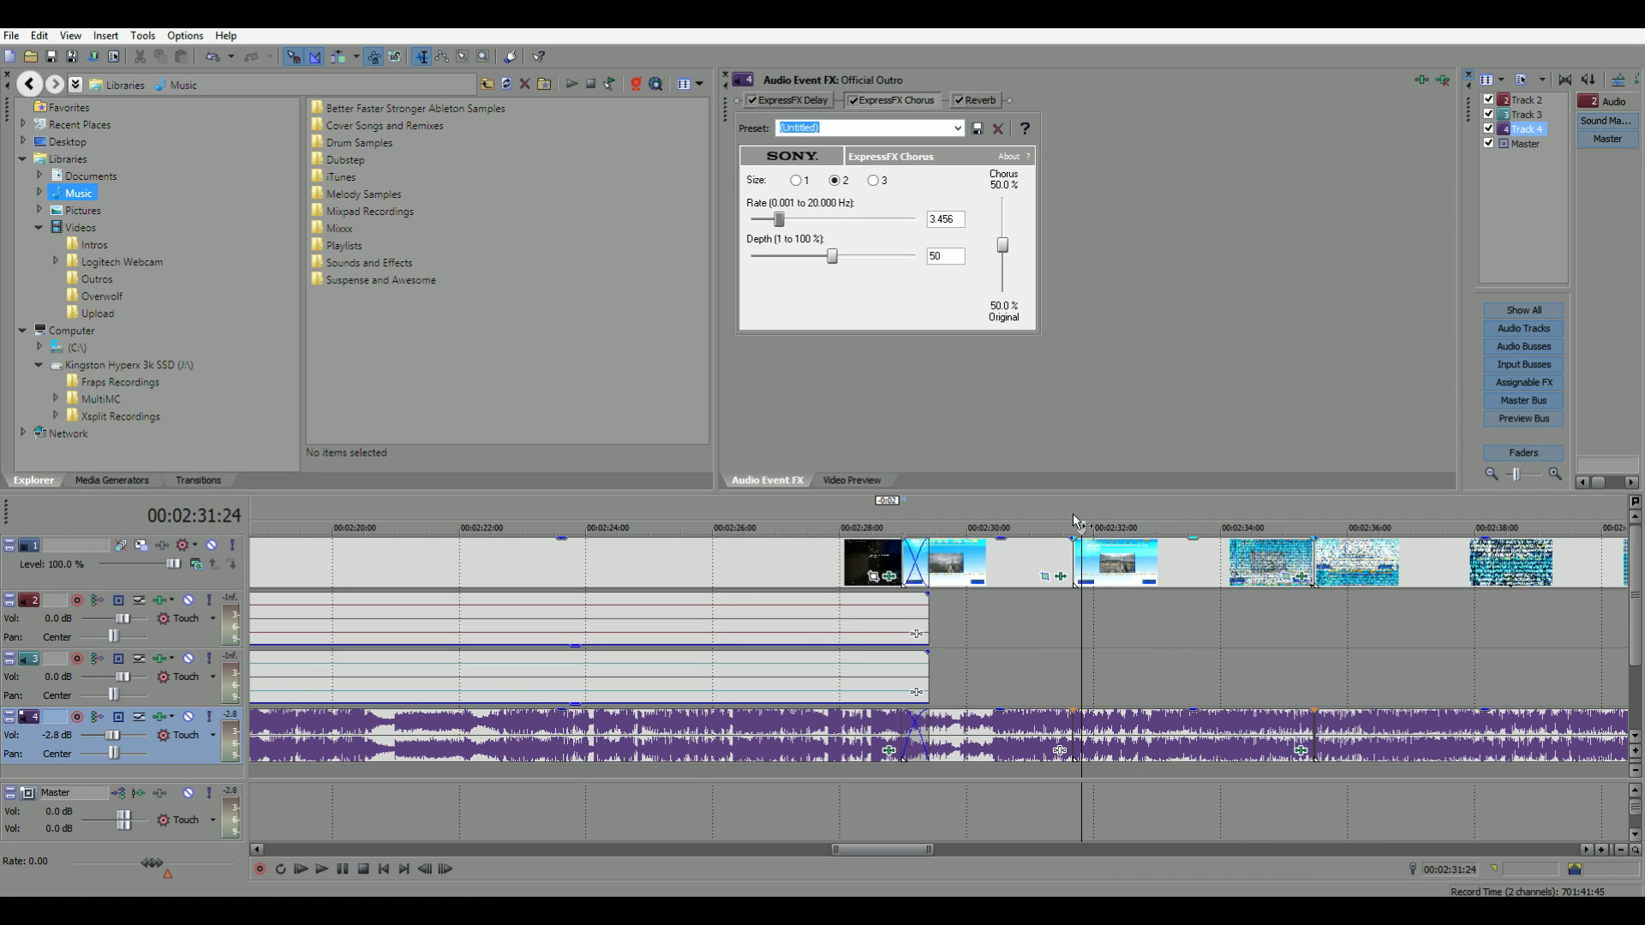
click(1074, 521)
key(space)
mouse_move(837, 259)
mouse_down()
mouse_move(917, 261)
mouse_move(794, 259)
mouse_up()
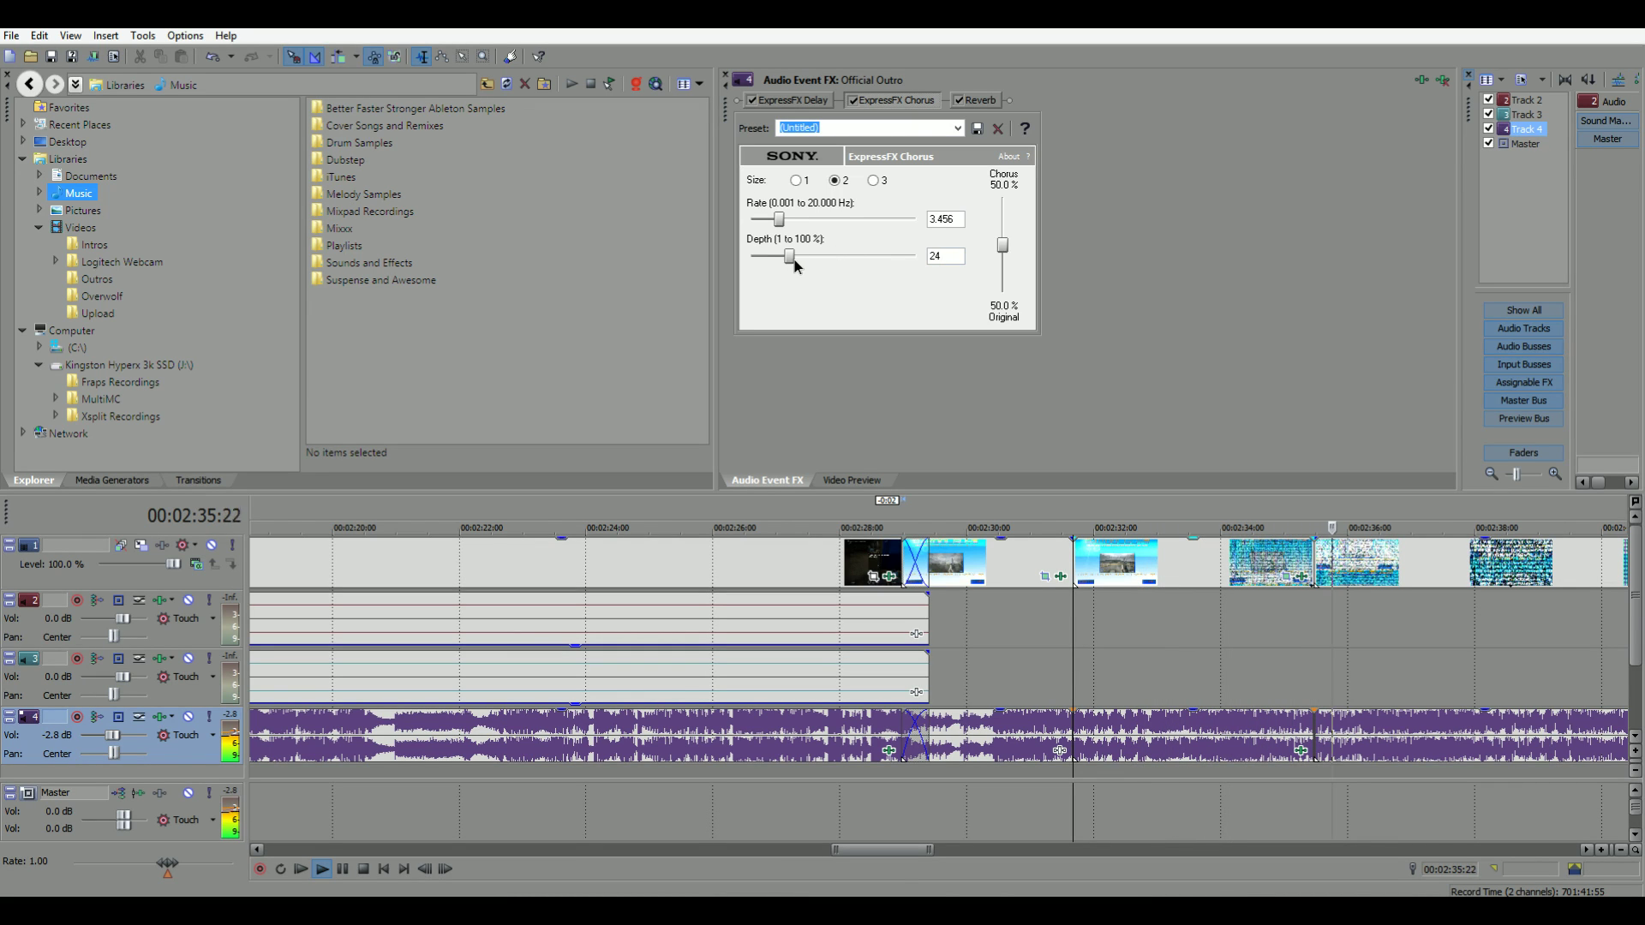
click(1070, 519)
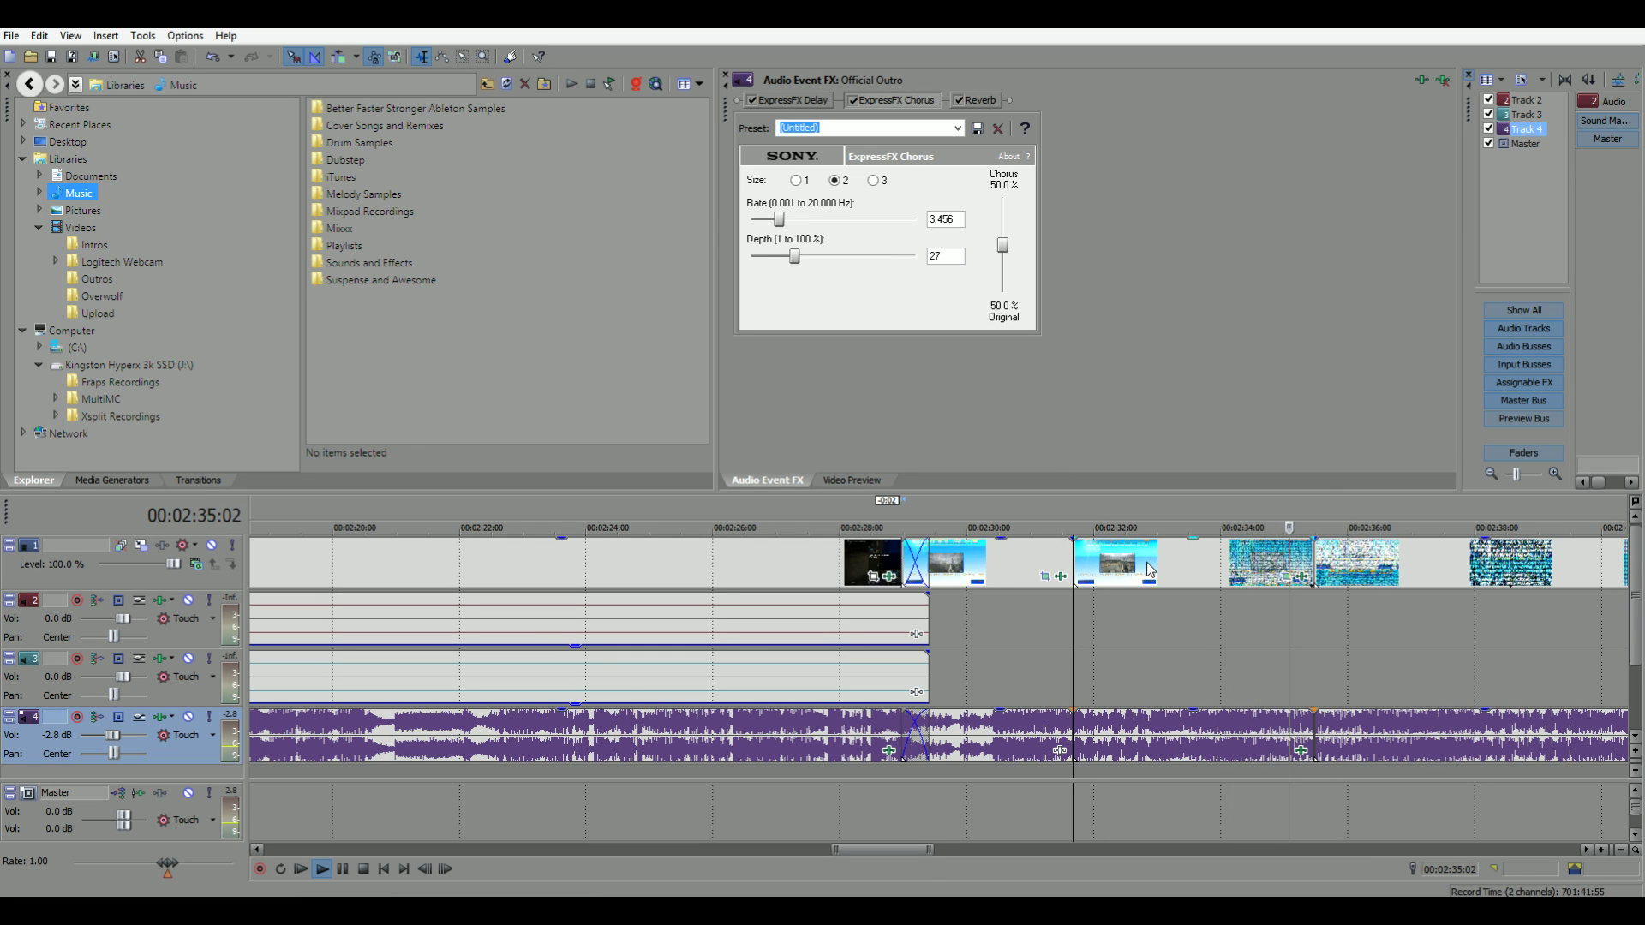
key(space)
- Set ExpressFX Delay to 150.2 ms delay with 11.8% decay, then preview it
click(801, 102)
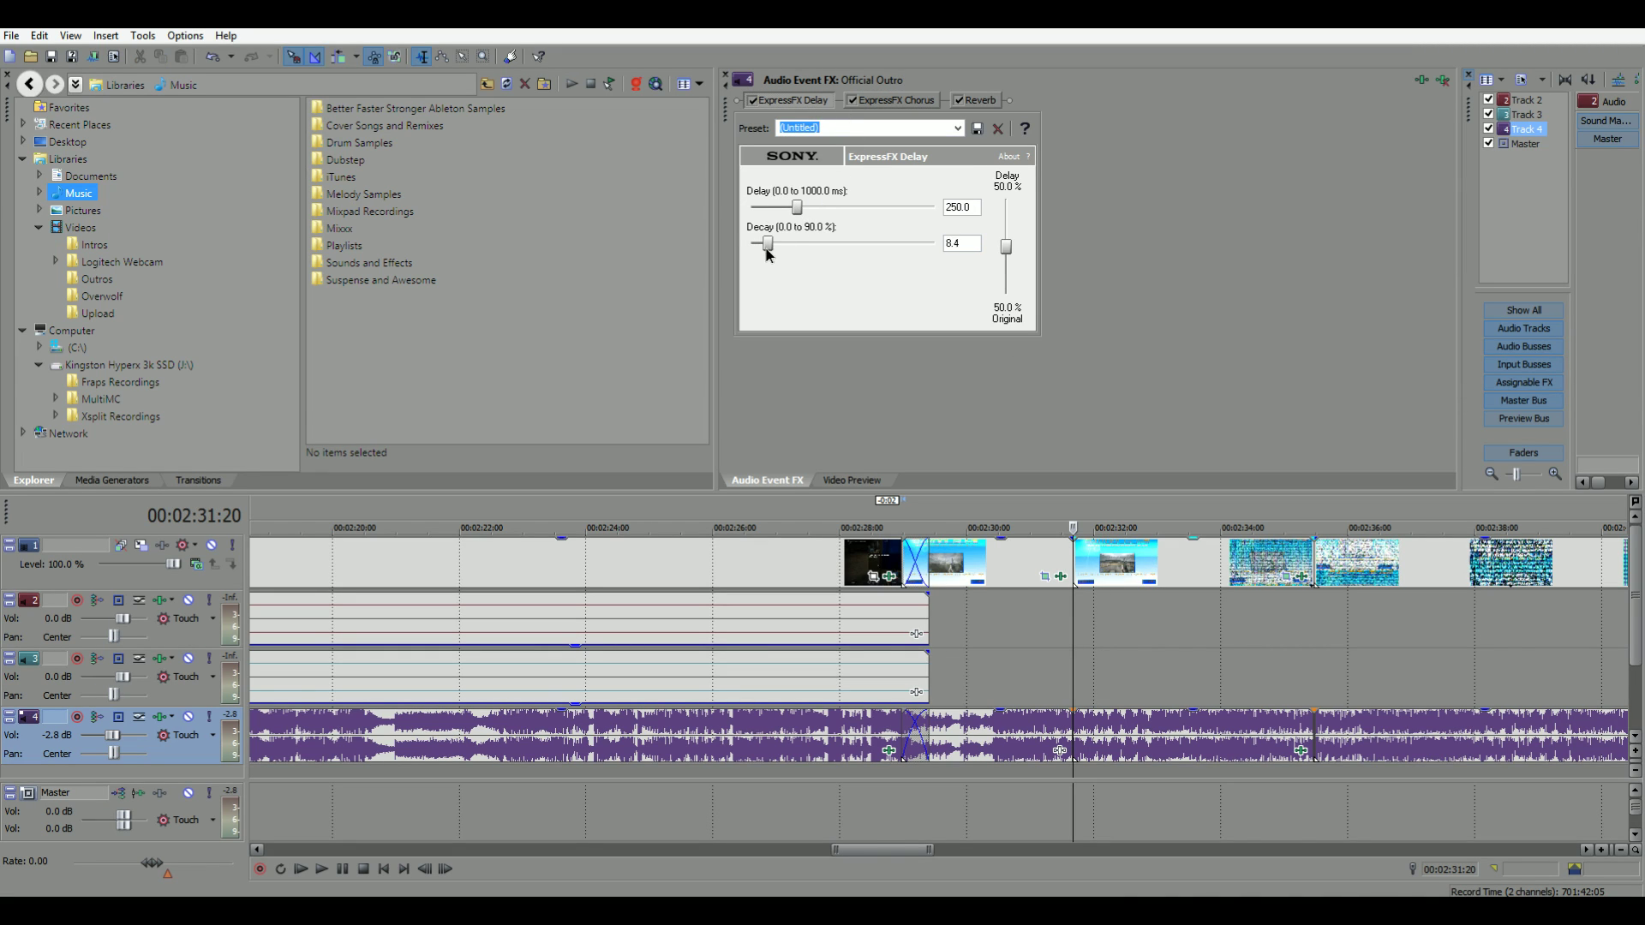
drag(766, 253, 788, 212)
click(1079, 514)
key(space)
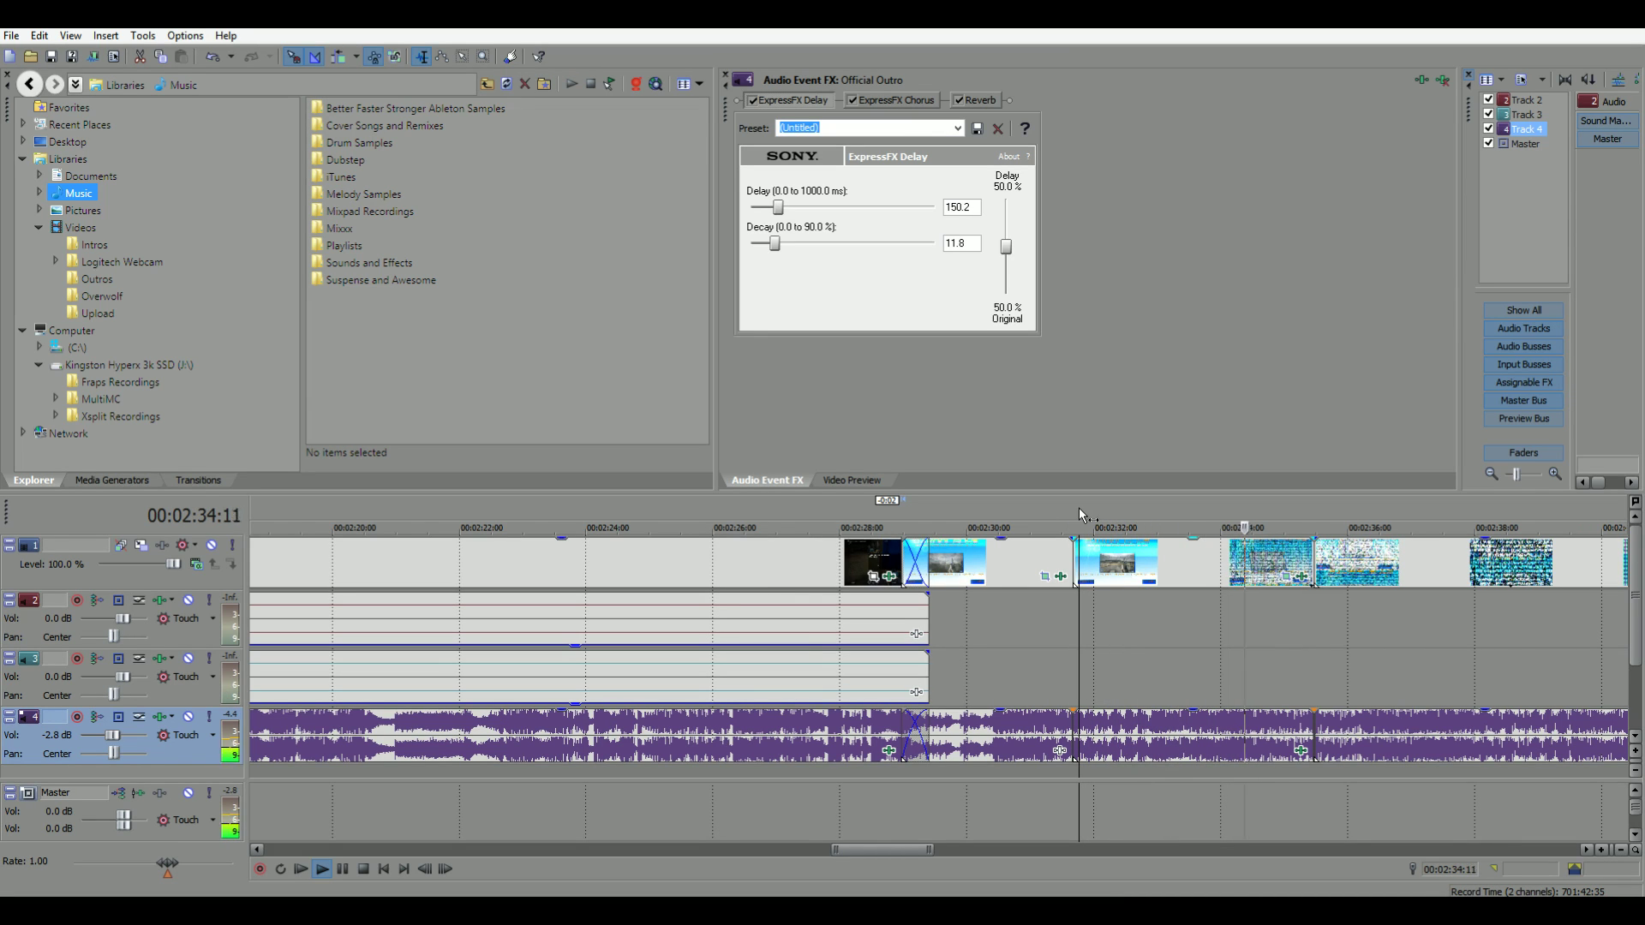
key(space)
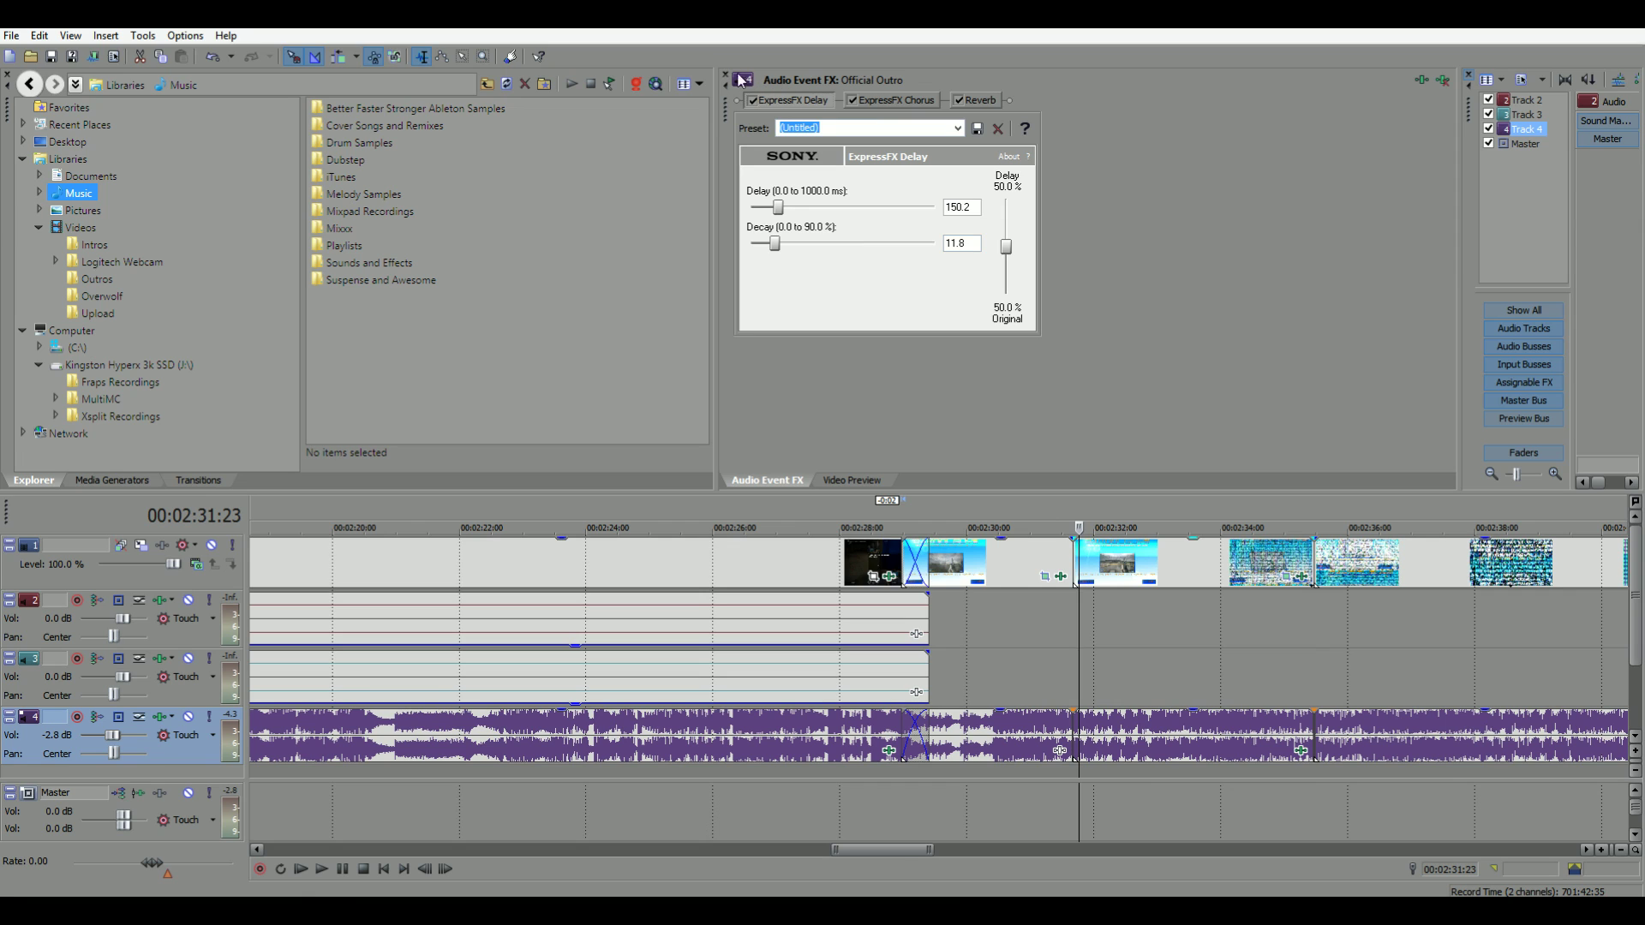
- Close the effects window and add Flange/Wah-Wah, Dynamics and Pan to the next music section
click(722, 78)
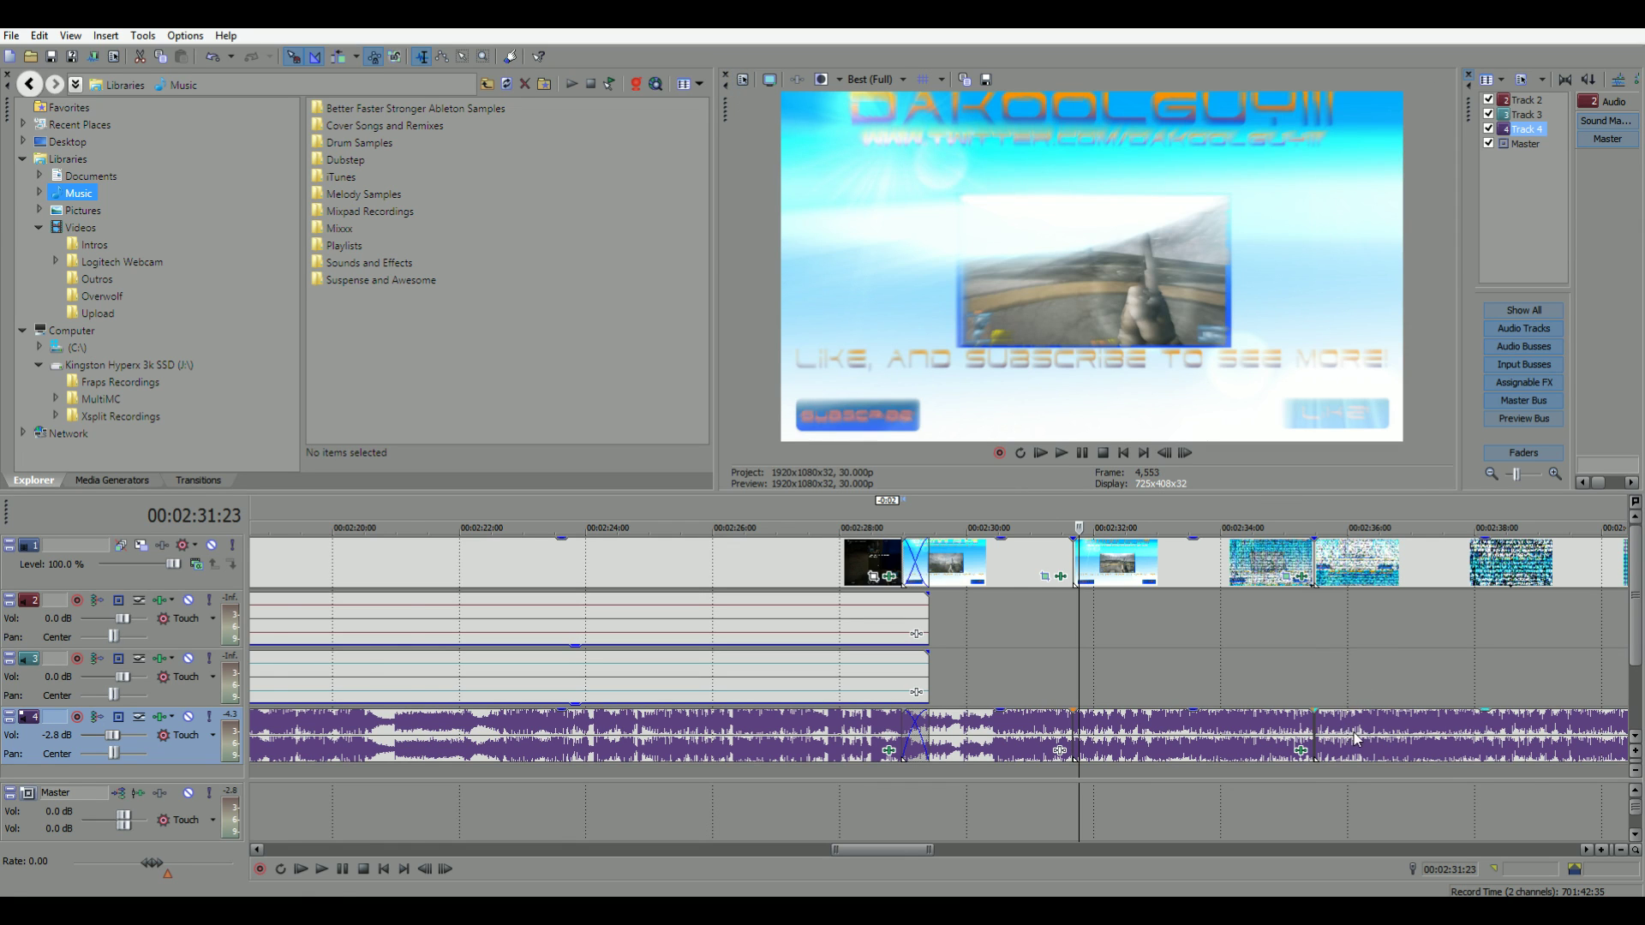
scroll(1357, 738, down, 2)
scroll(1357, 737, down, 1)
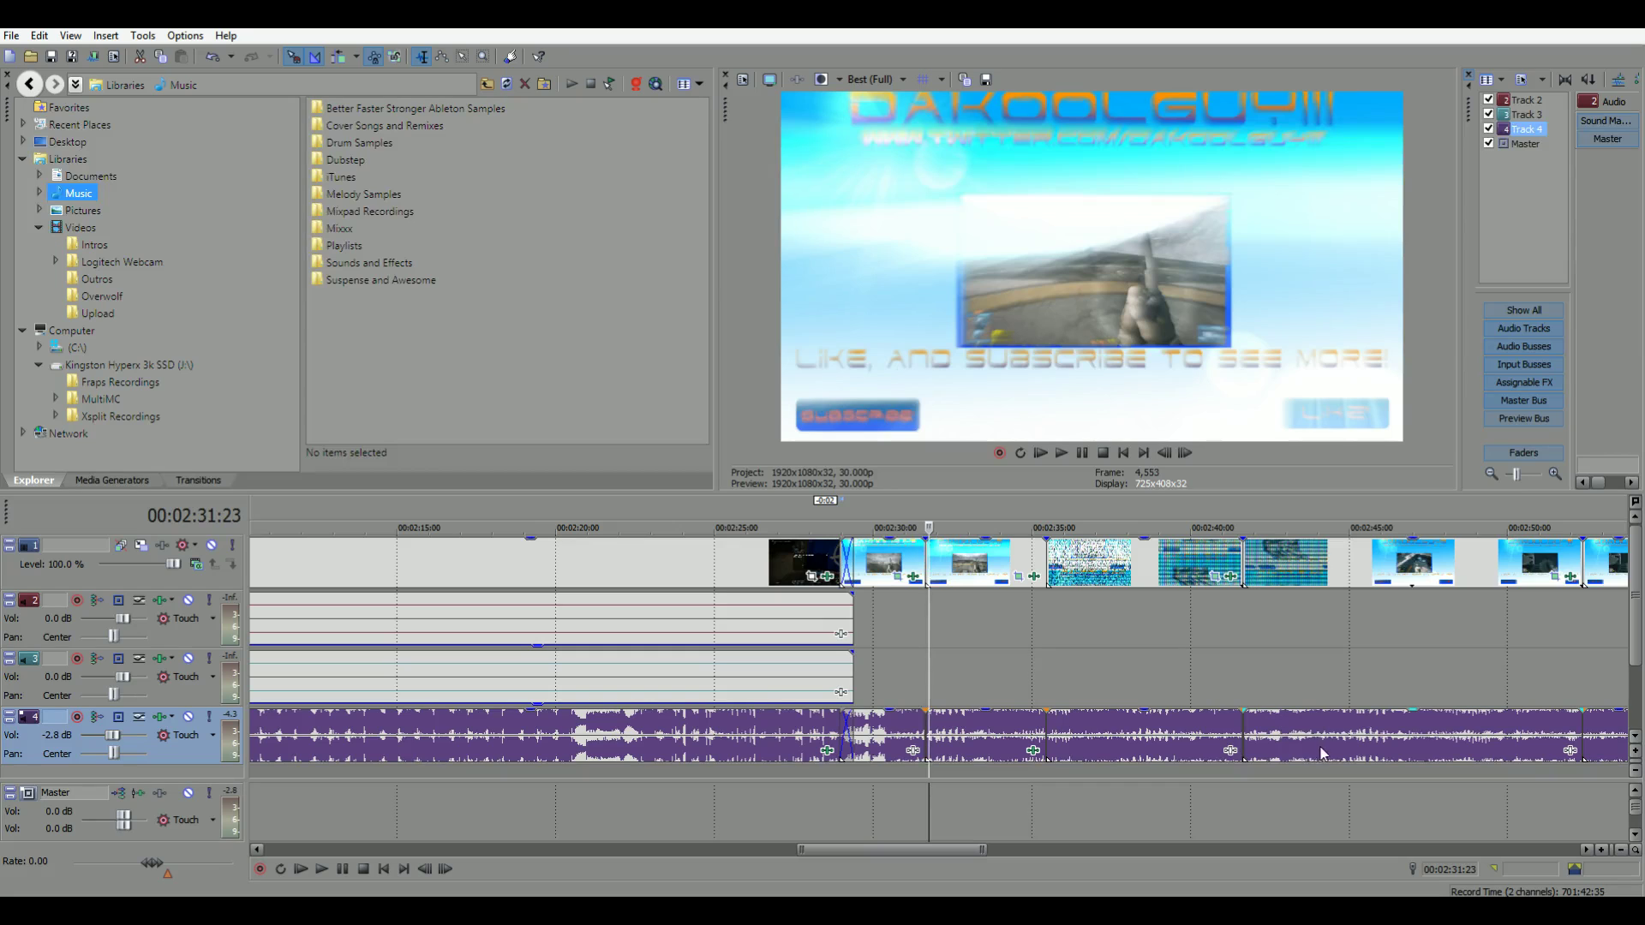
click(1233, 752)
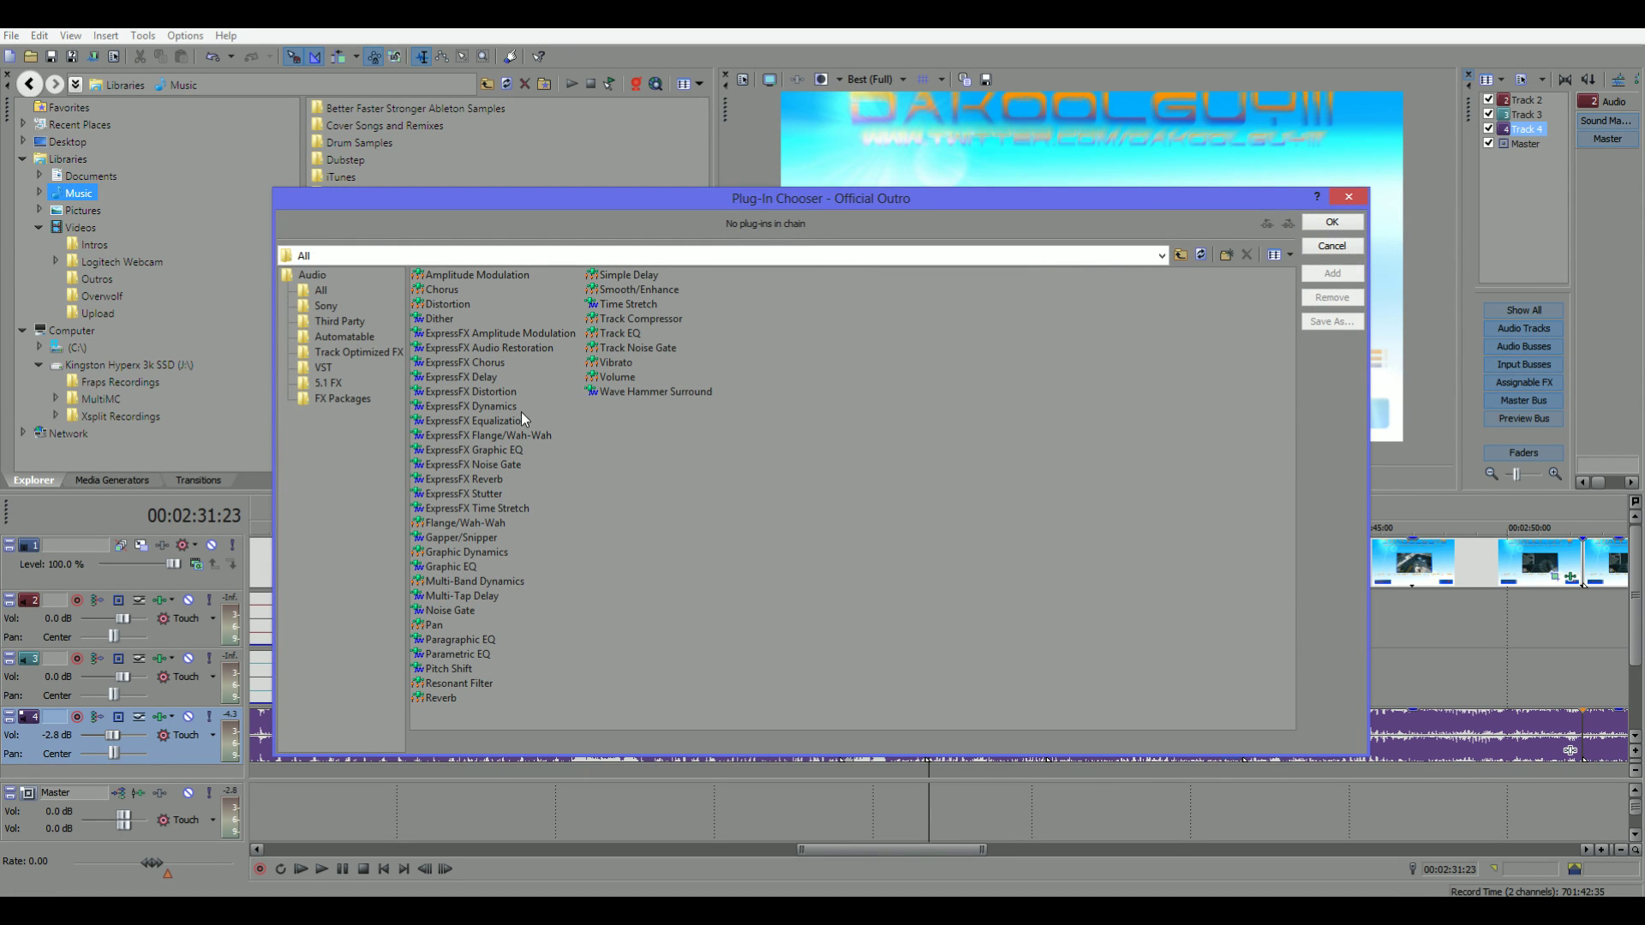
mouse_move(540, 436)
mouse_down()
mouse_move(340, 231)
mouse_move(359, 223)
mouse_up()
click(396, 220)
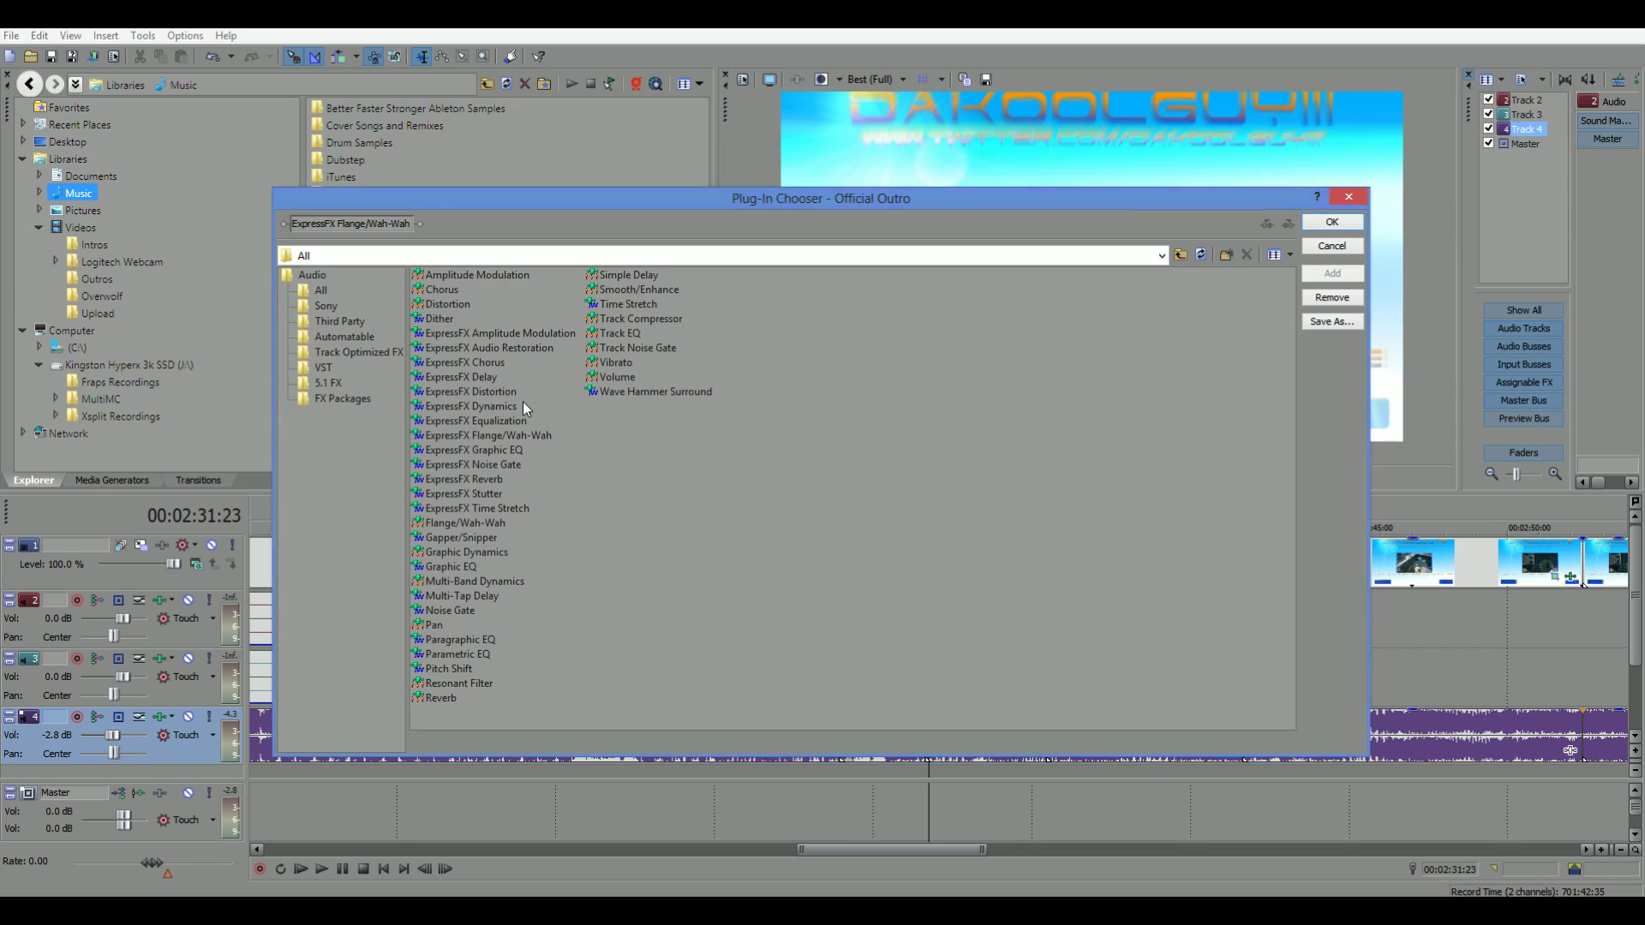
drag(509, 405, 506, 230)
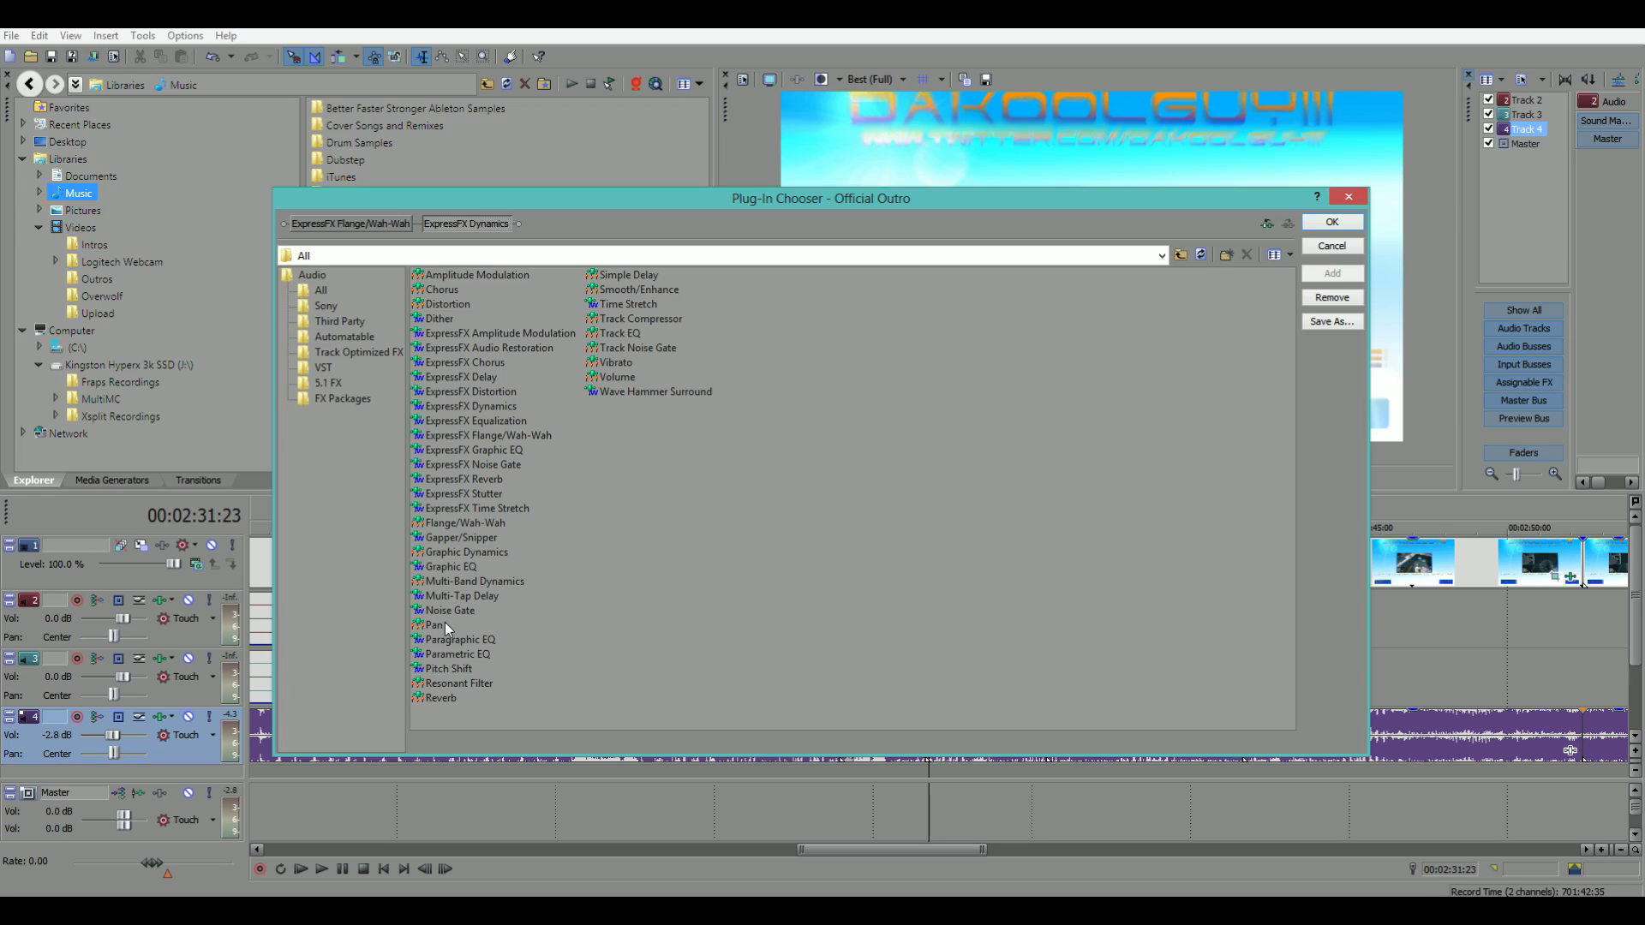
drag(445, 626, 585, 221)
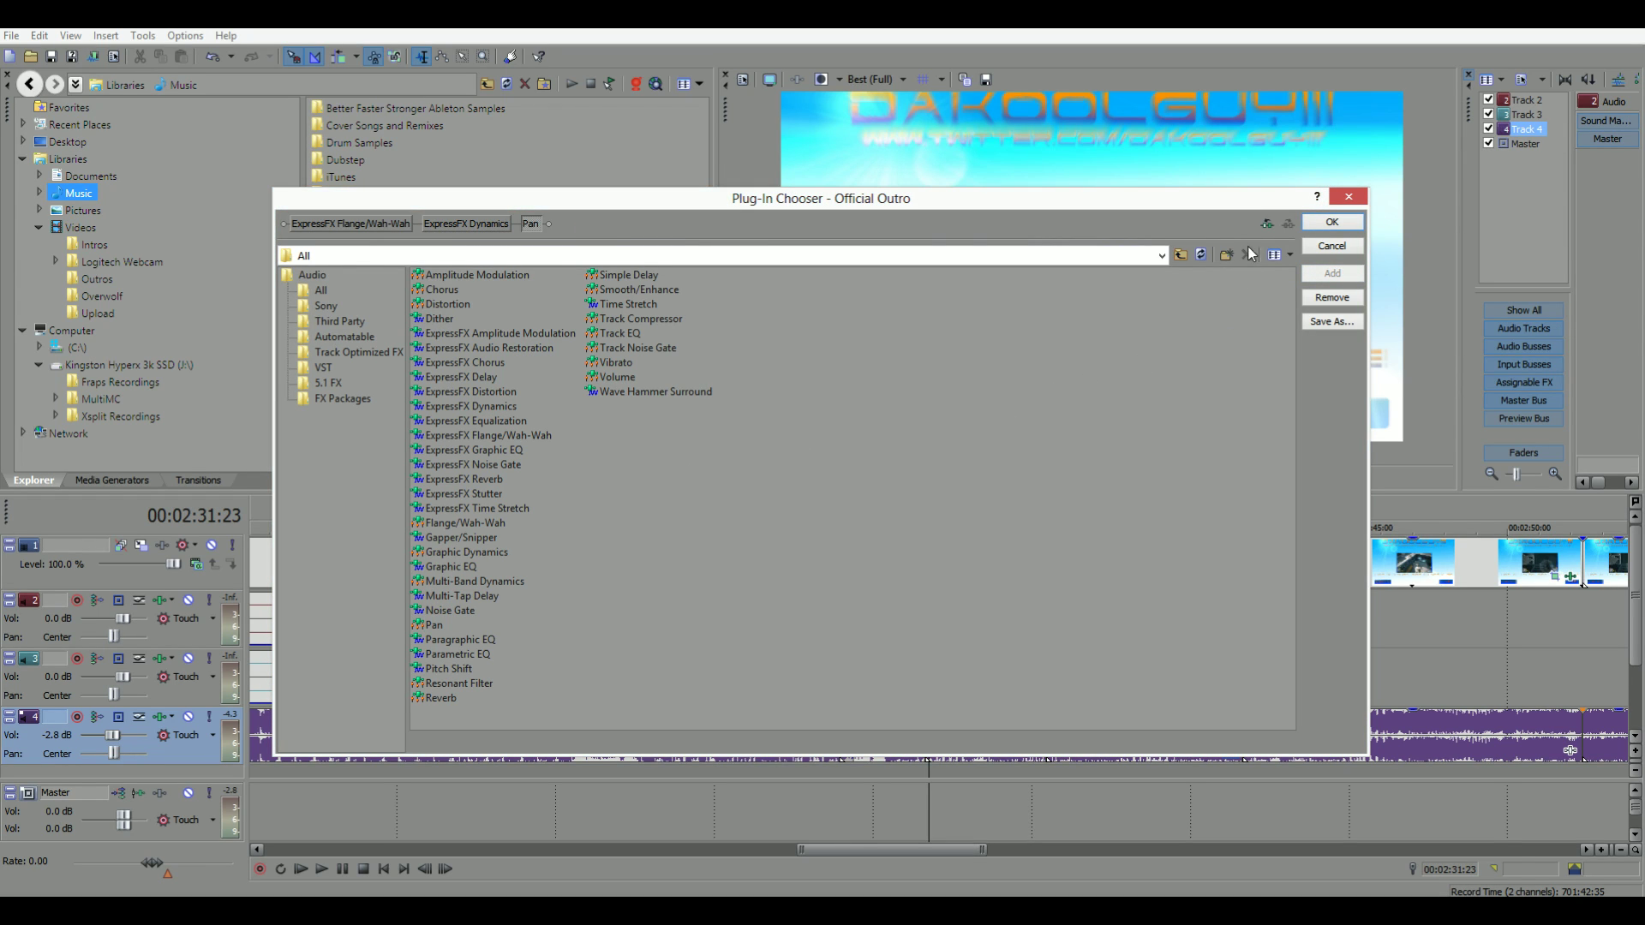
click(1330, 225)
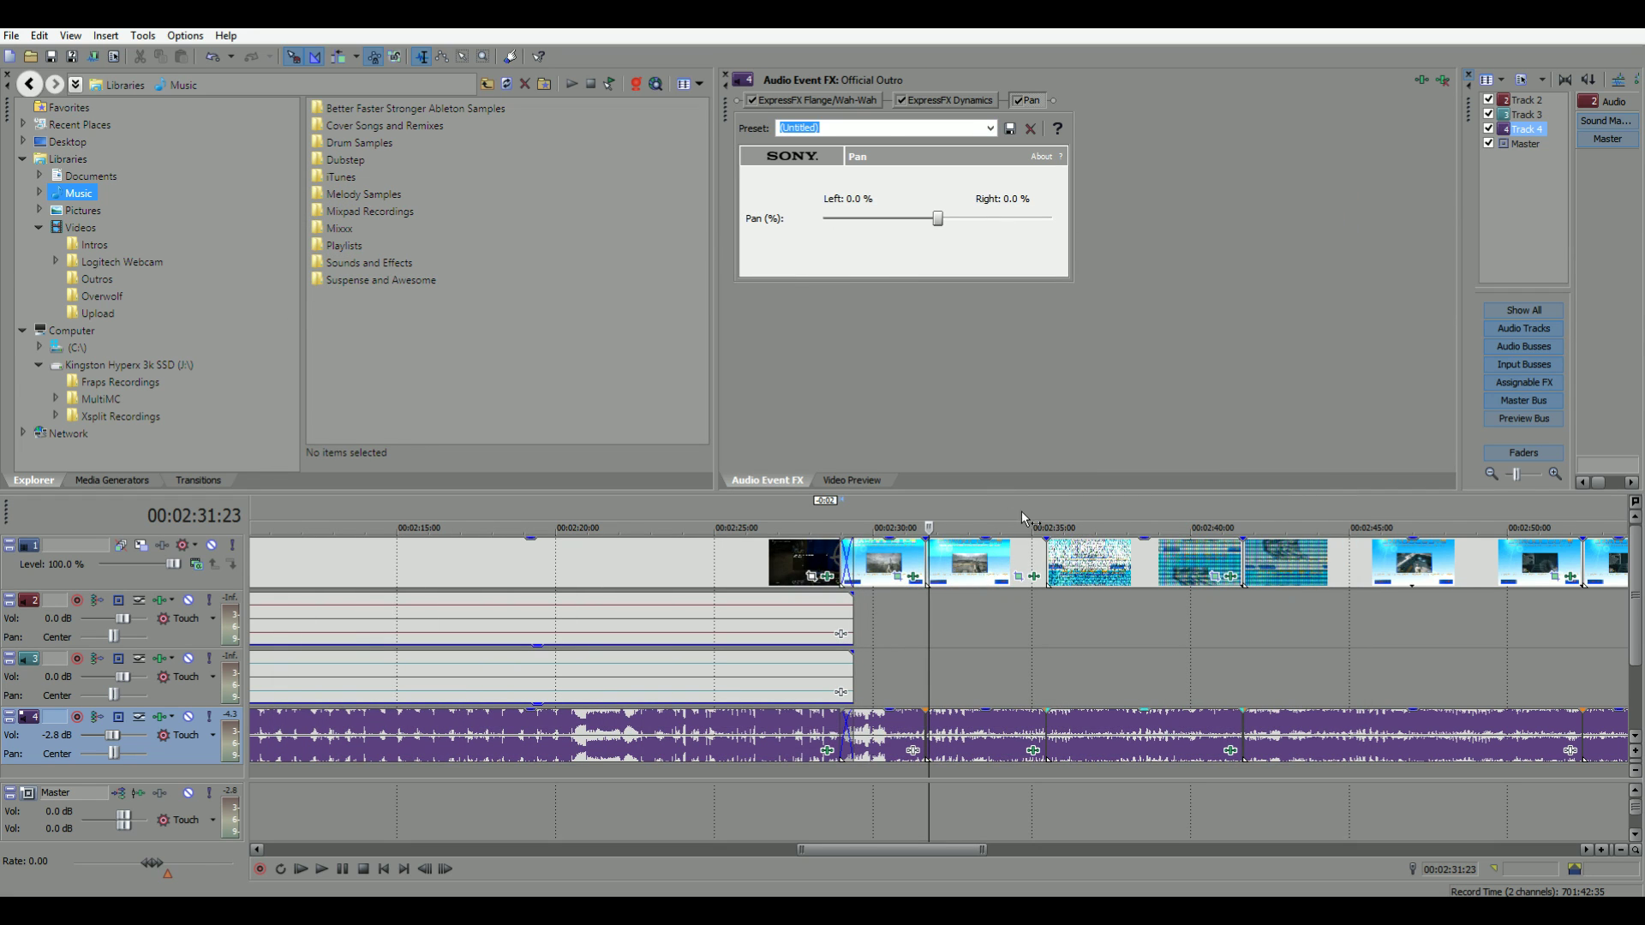
- Preview from 2:35 and raise the Flange rate to 13.580 and depth to 73
click(1043, 521)
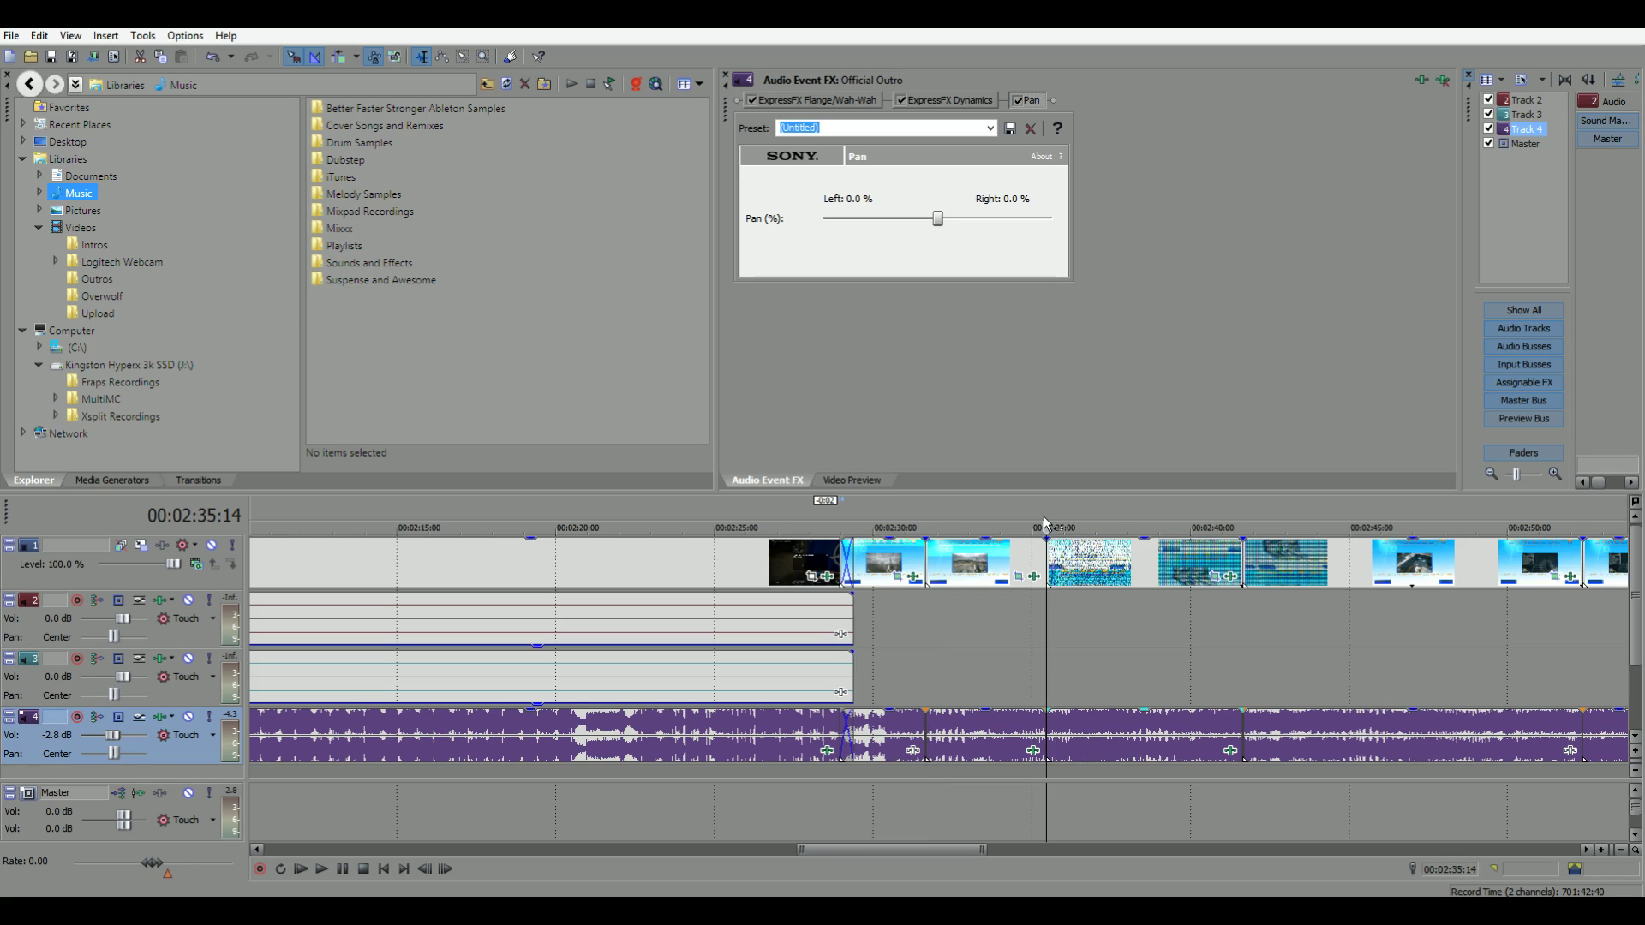
key(space)
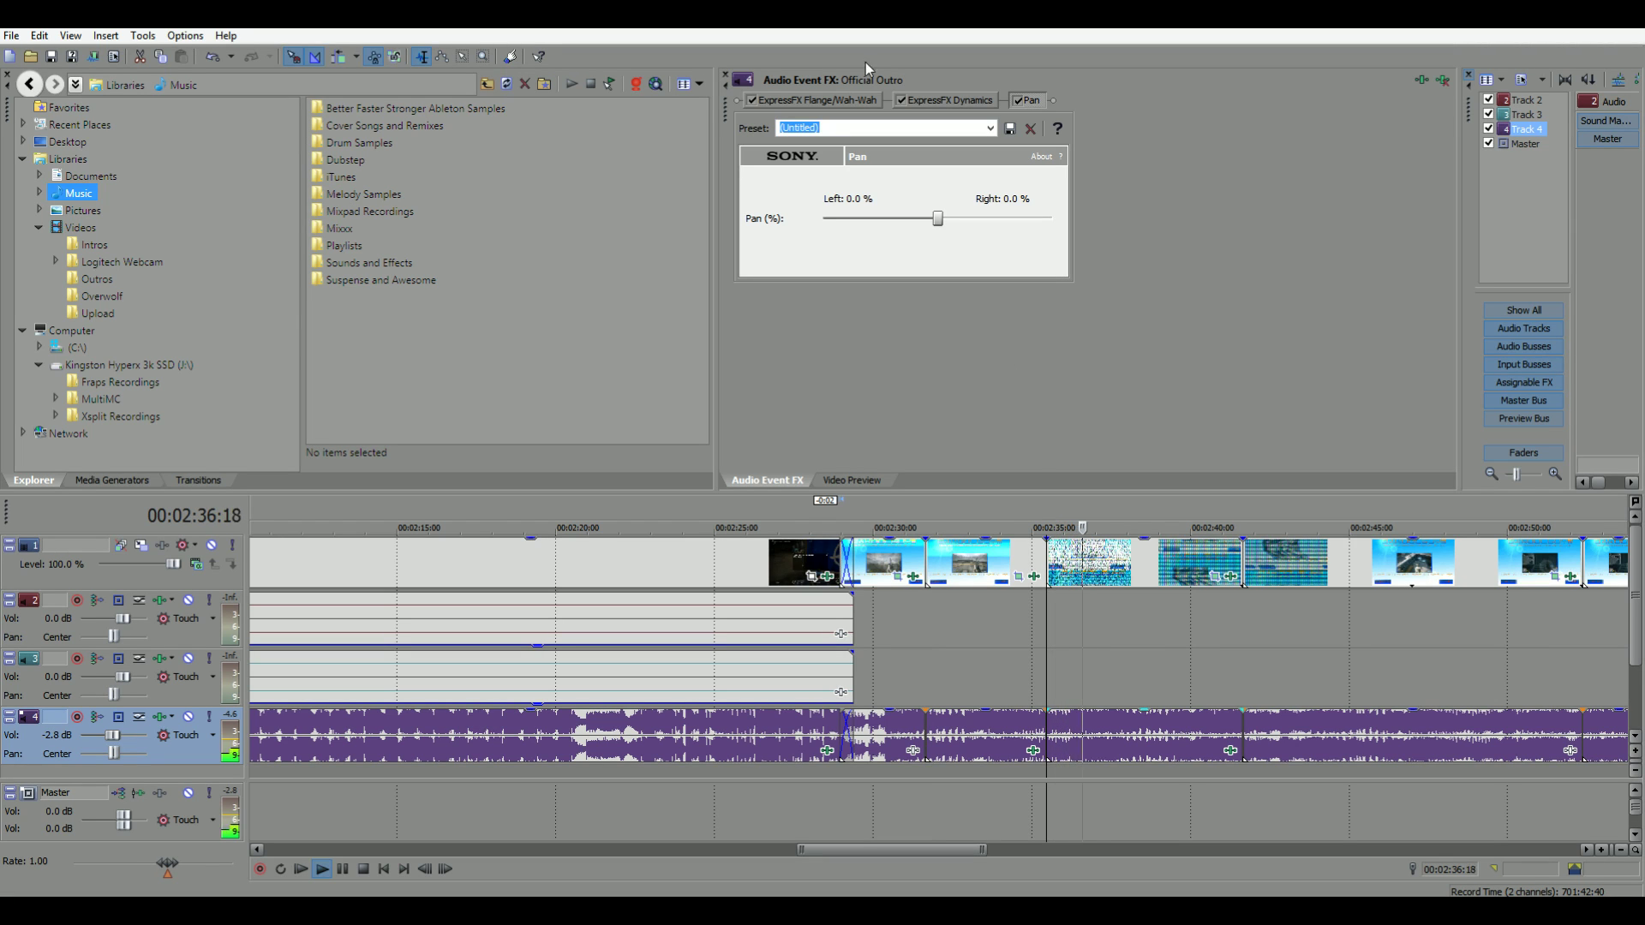
click(837, 97)
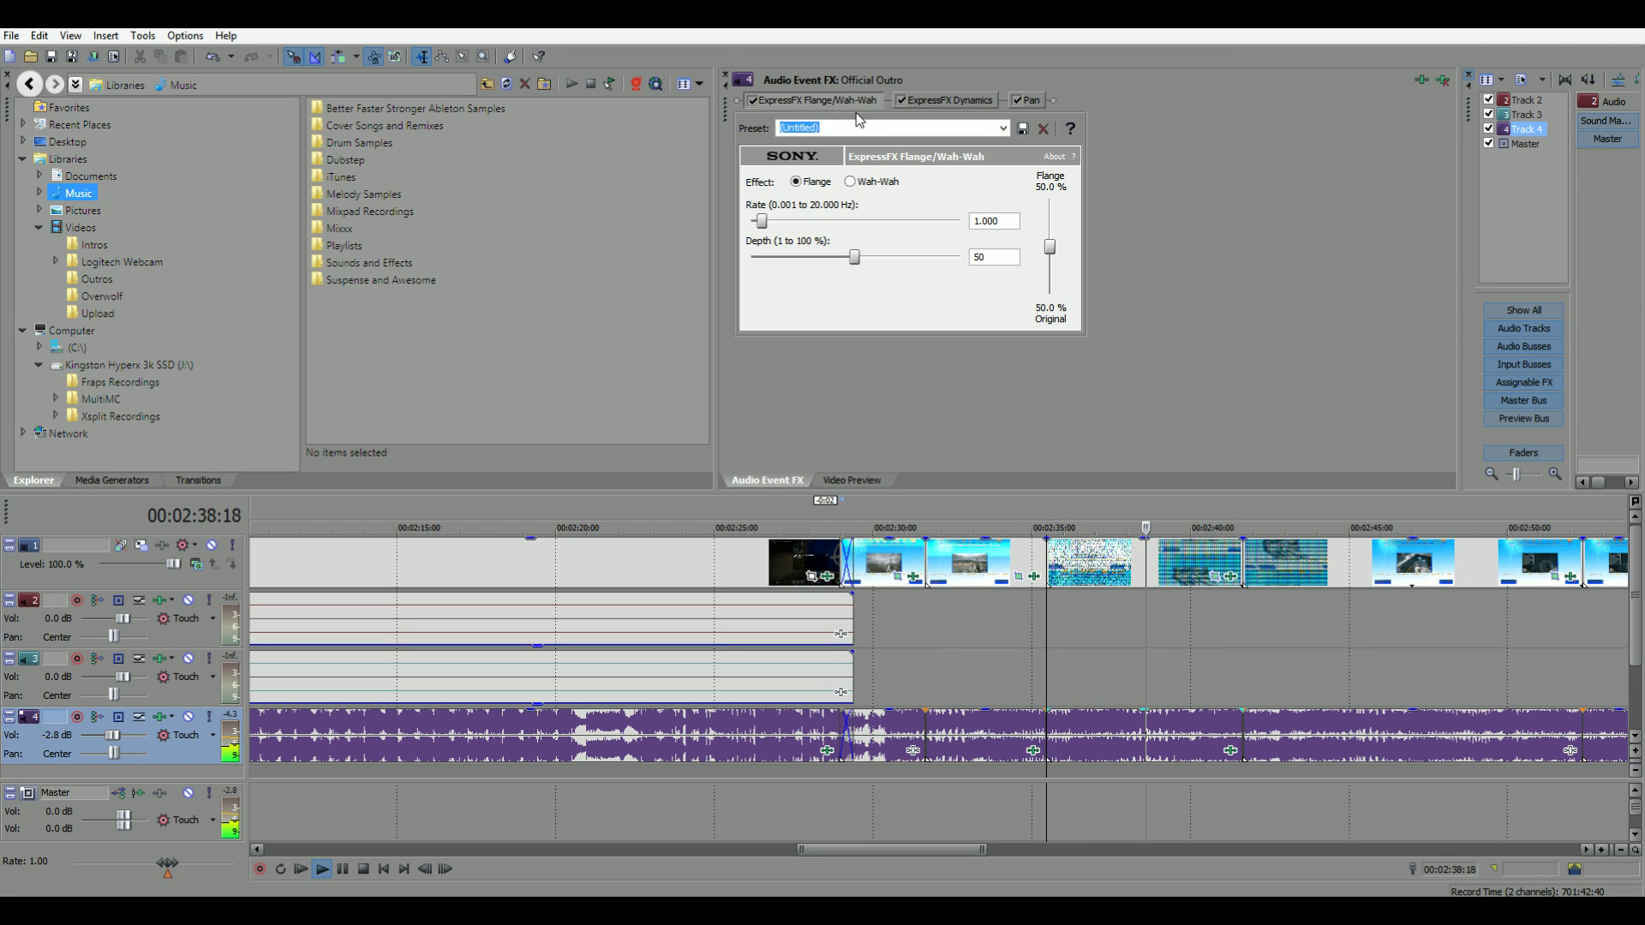
drag(763, 223, 801, 223)
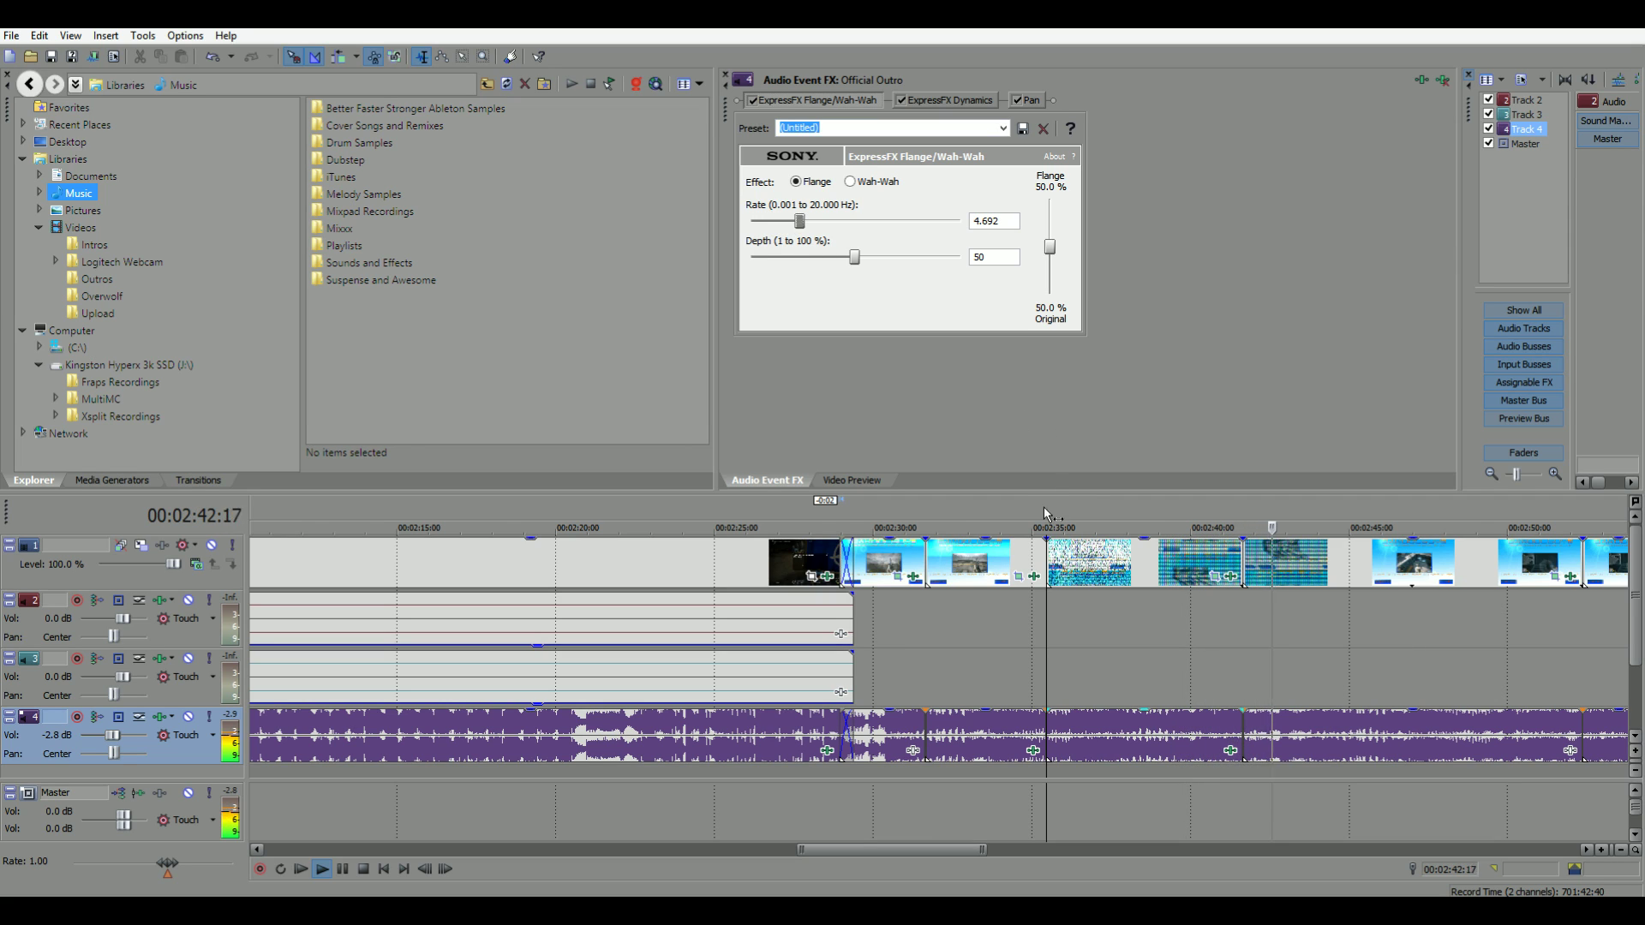
drag(853, 266, 902, 264)
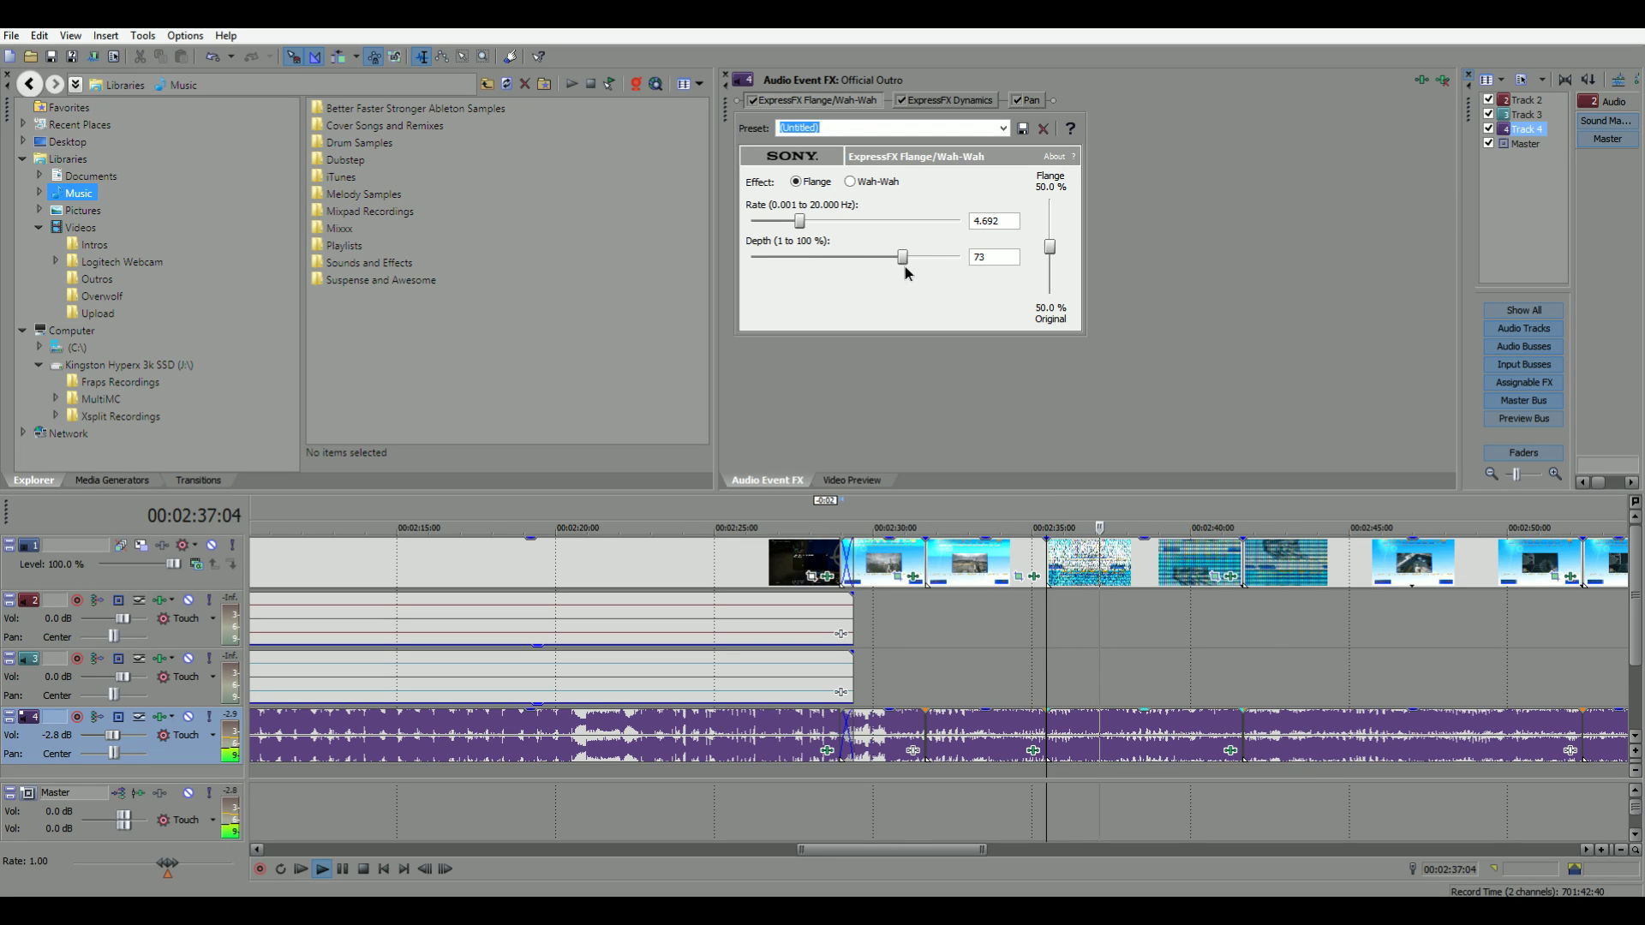
drag(799, 221, 892, 221)
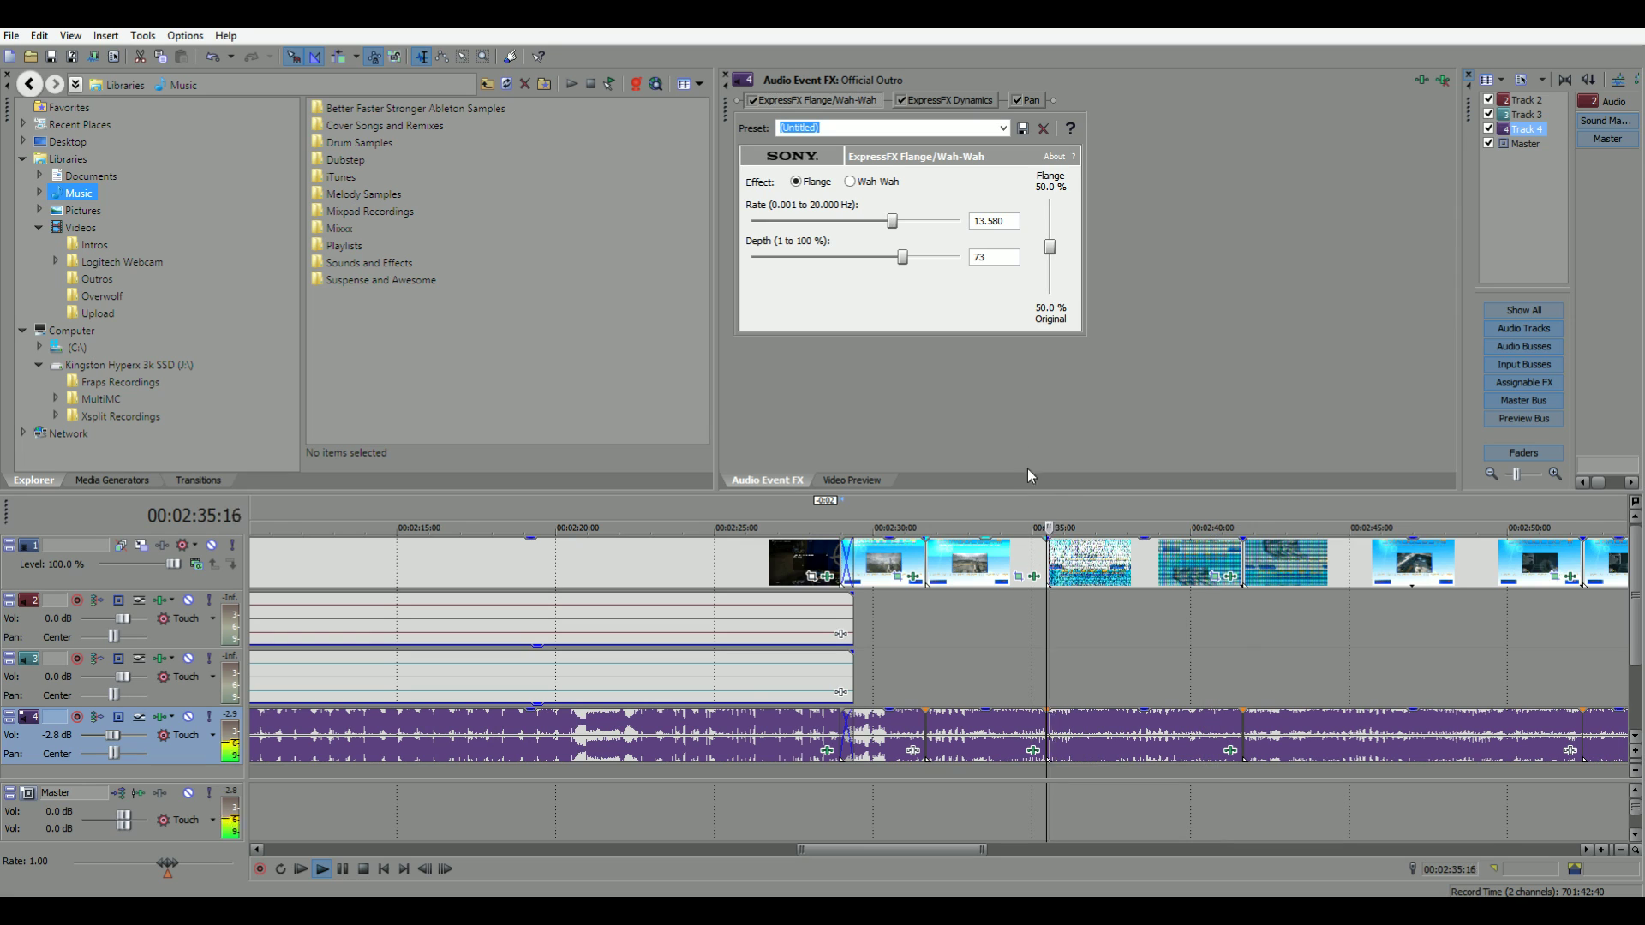
click(916, 259)
- Push Flange depth higher, mix in 59% flange, and raise the rate to 15.061, previewing from 2:35
drag(940, 261, 943, 258)
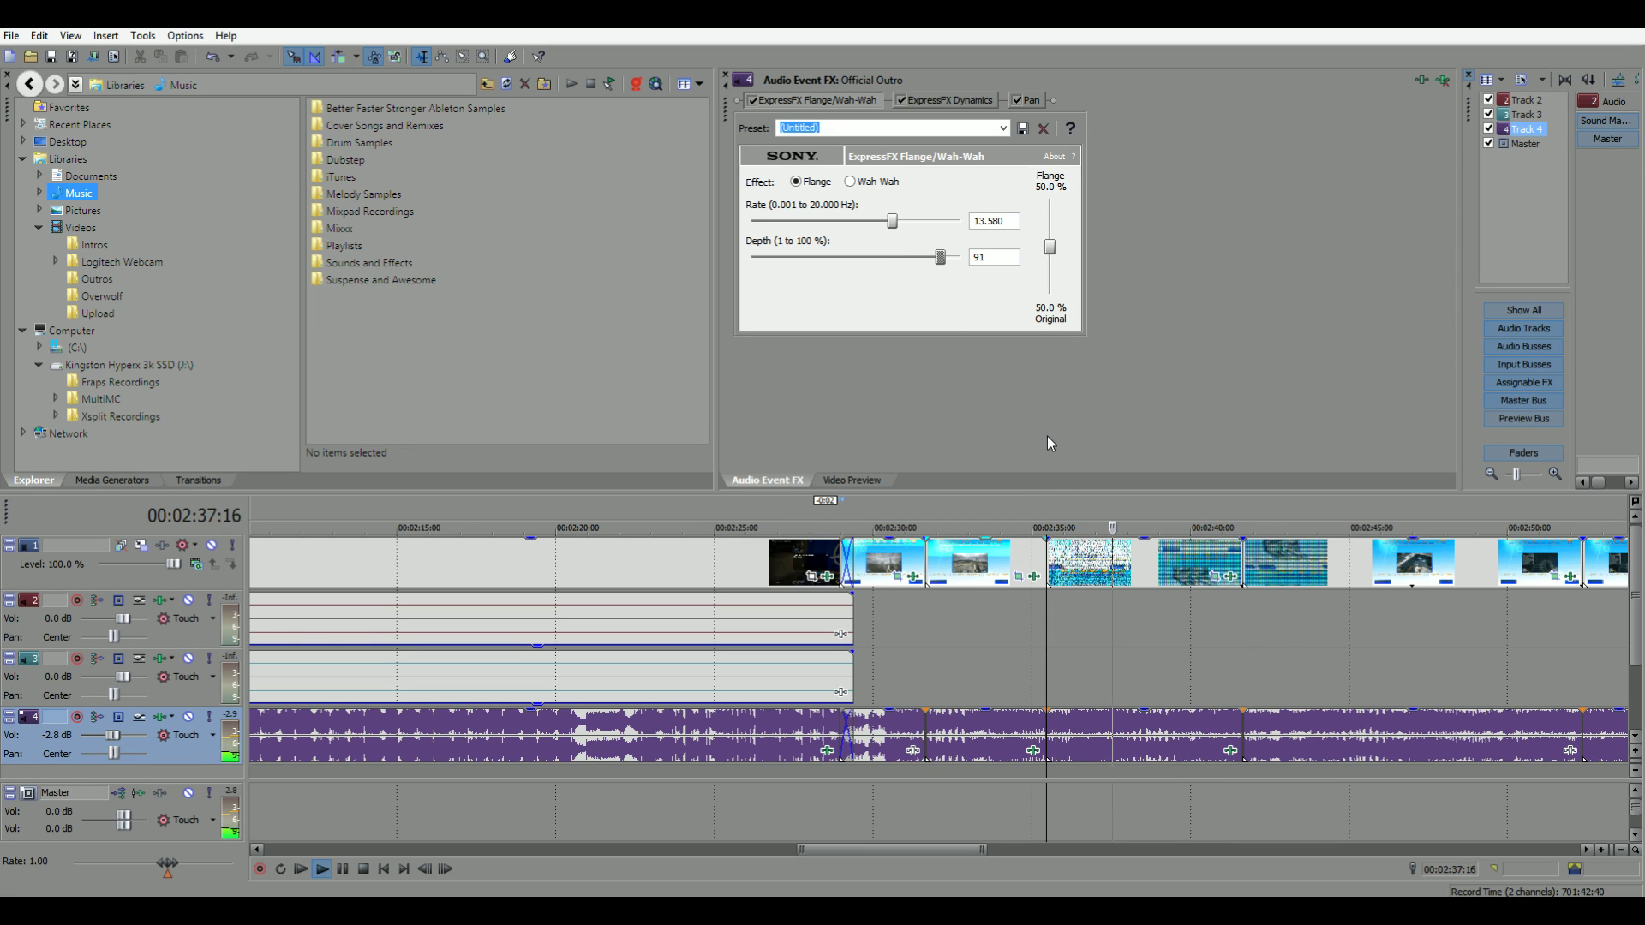
click(1050, 501)
key(space)
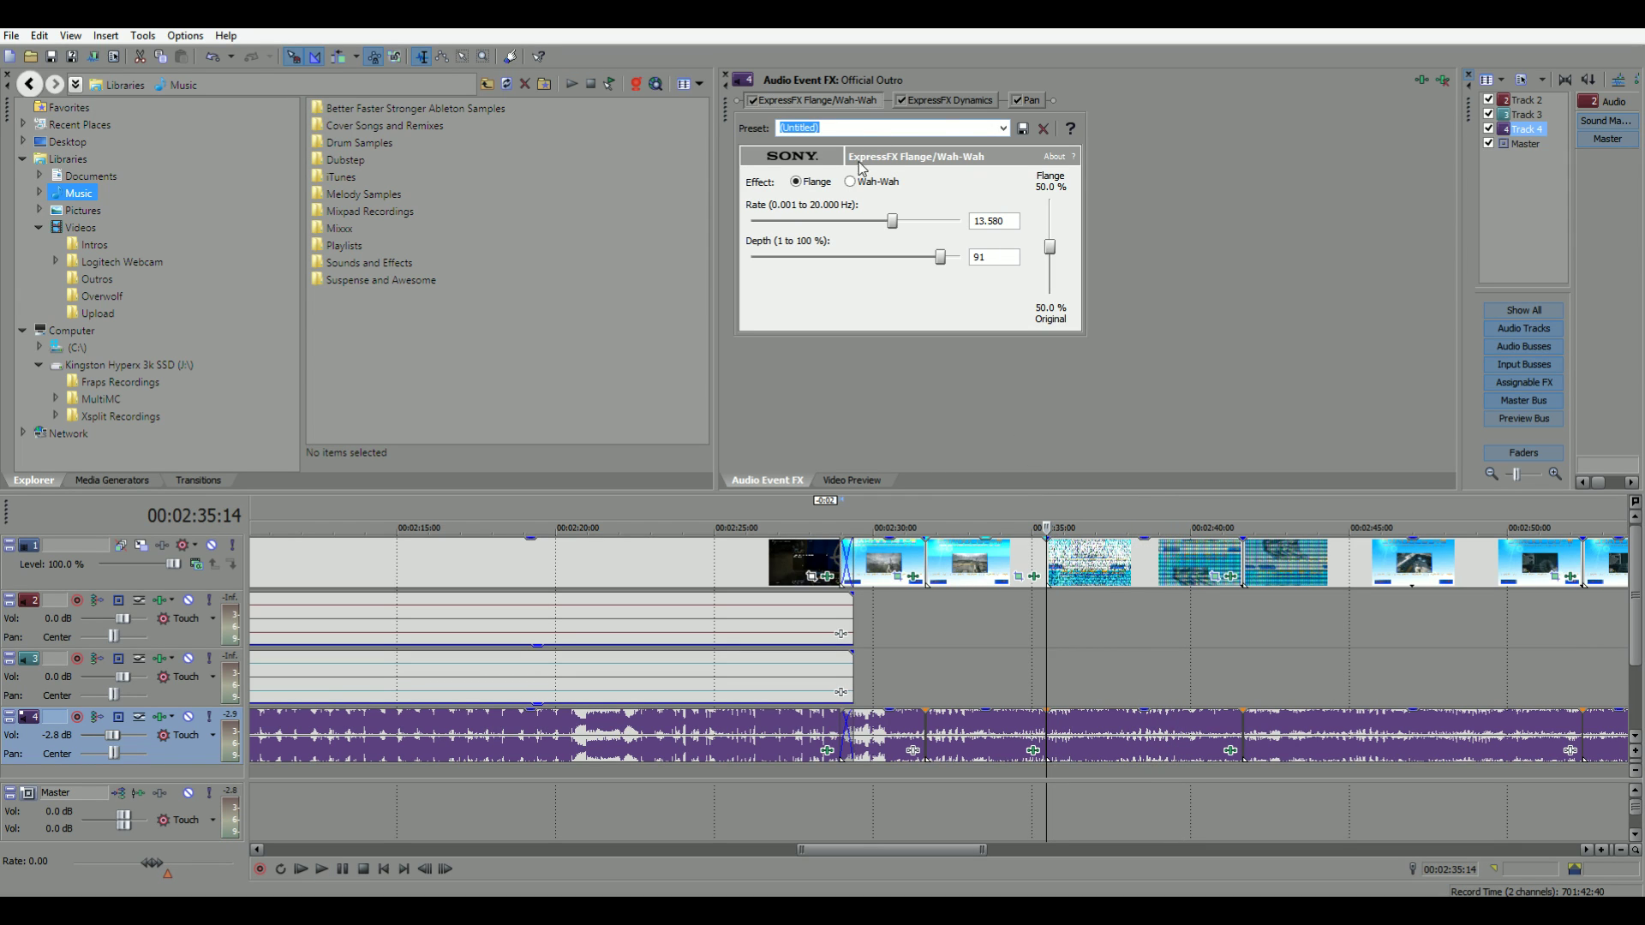
drag(1052, 248, 1048, 244)
key(space)
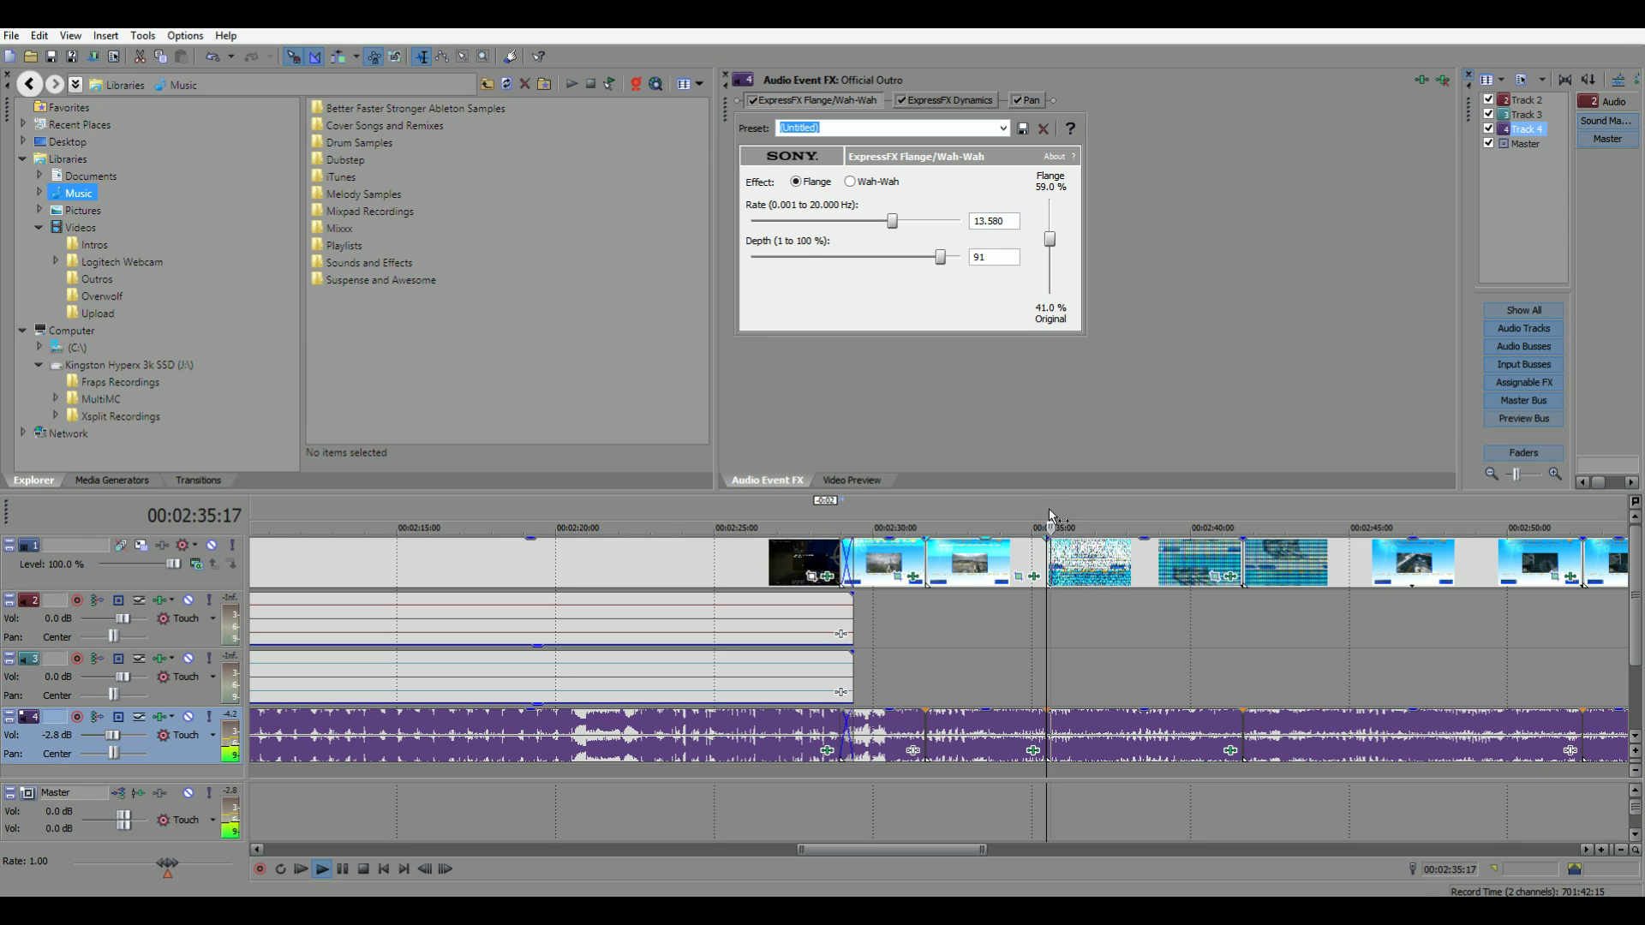
mouse_move(892, 222)
mouse_down()
mouse_move(925, 259)
mouse_move(964, 257)
mouse_move(909, 224)
mouse_up()
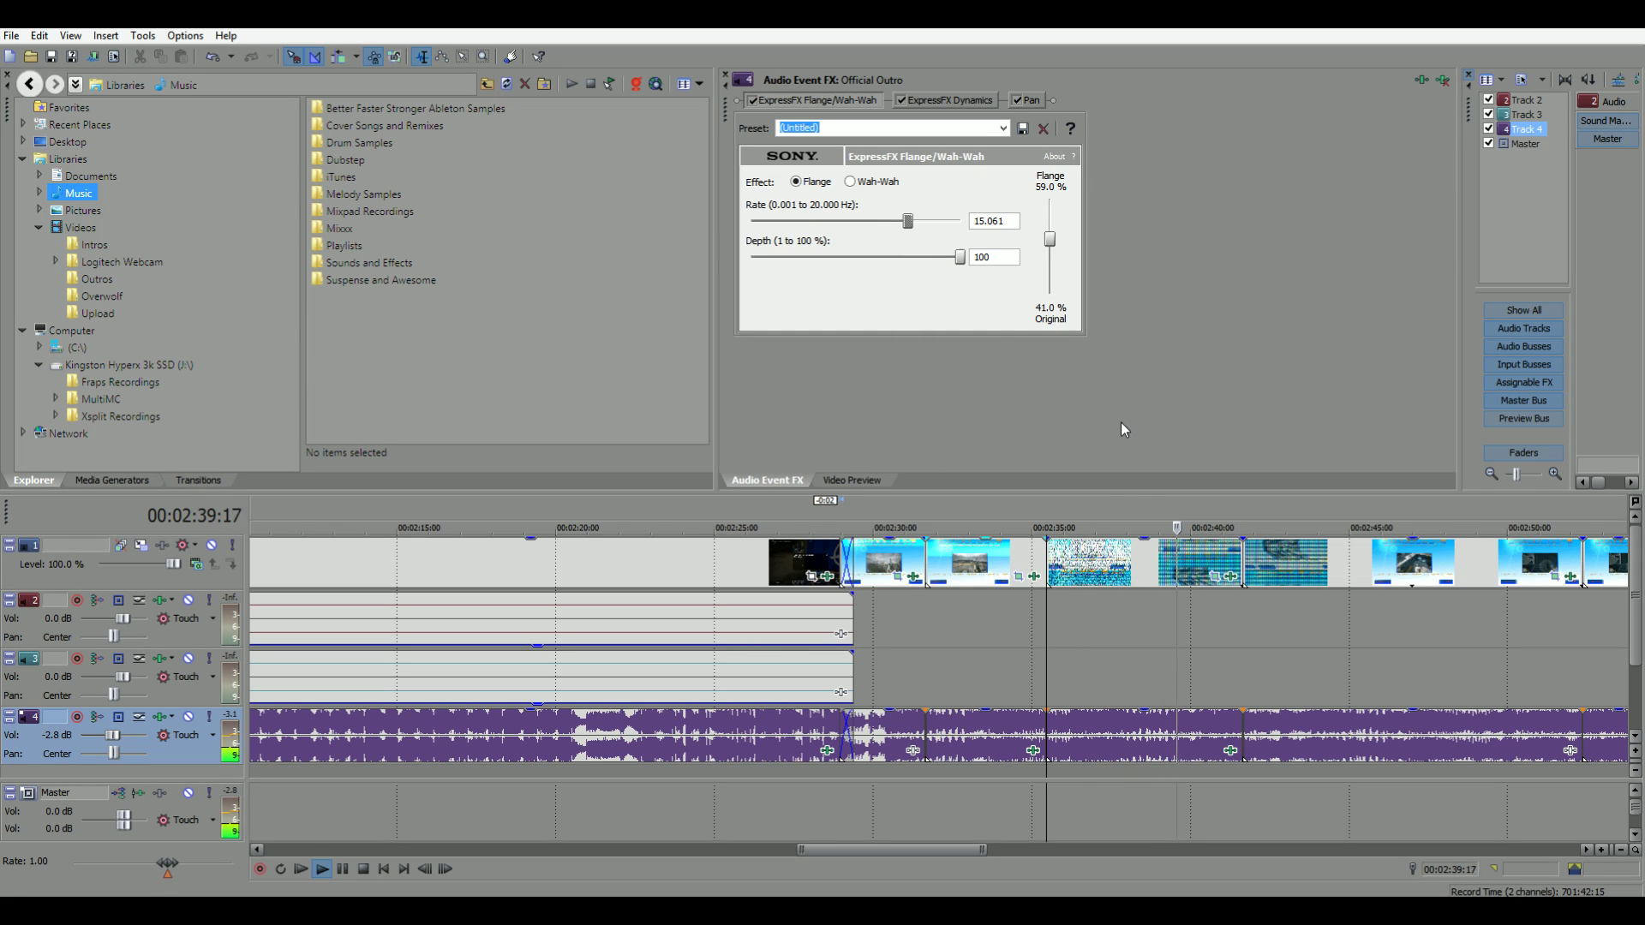
click(1054, 512)
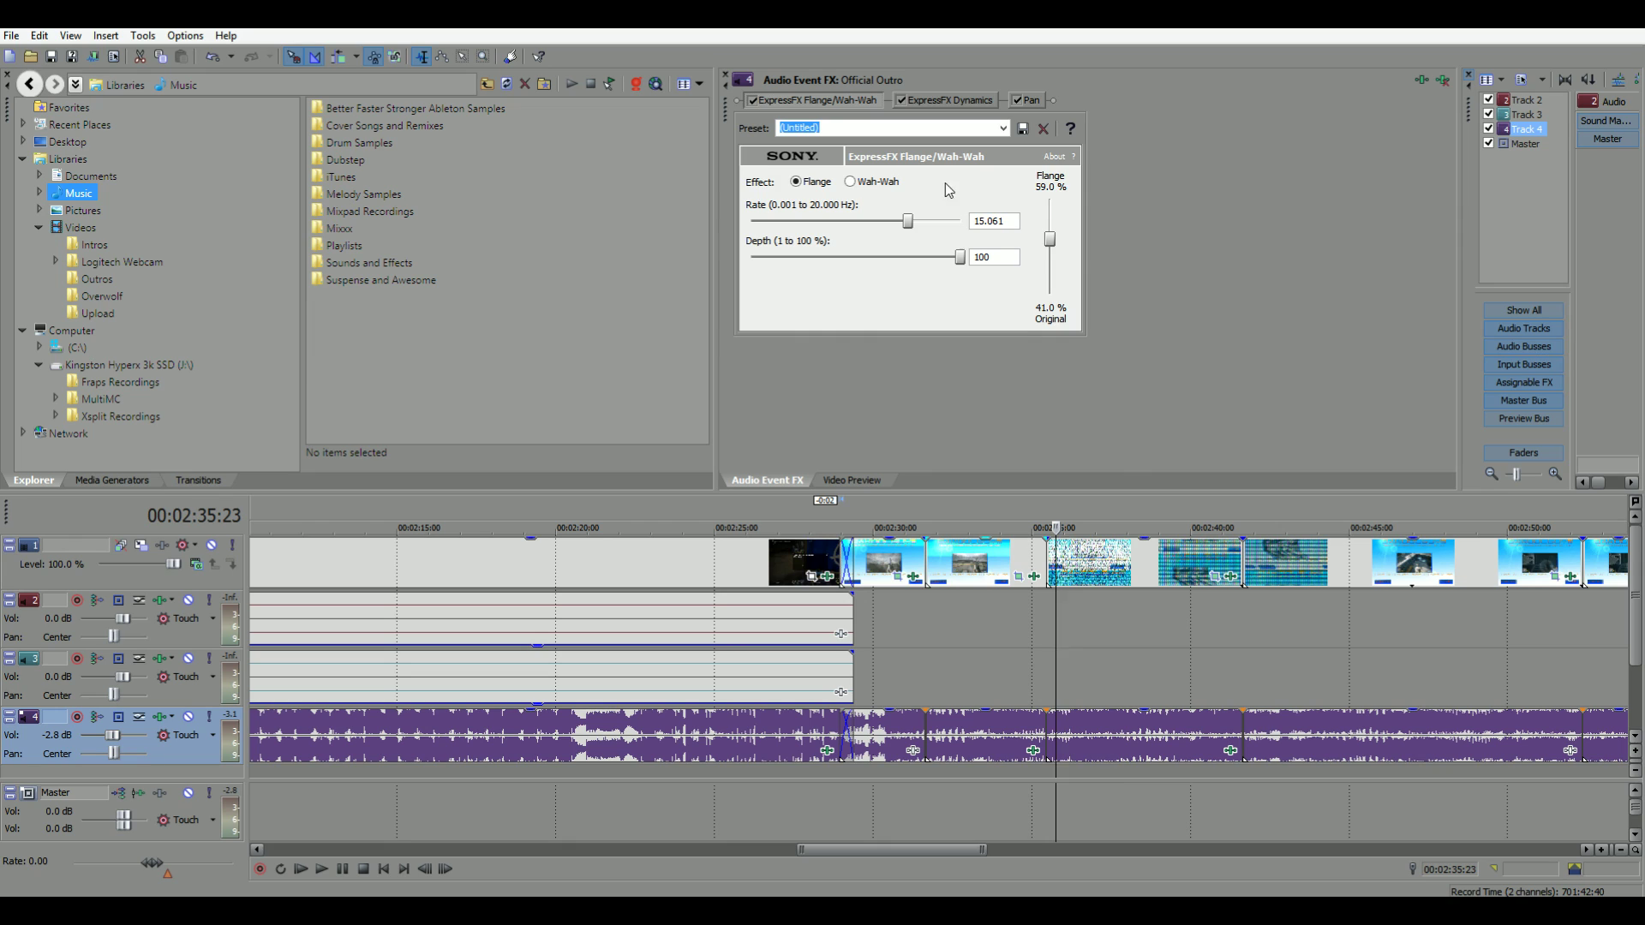
- Set Dynamics to ratio 1.1:1, attack 11.2 ms and release 706.2 ms, previewing the compression
click(945, 99)
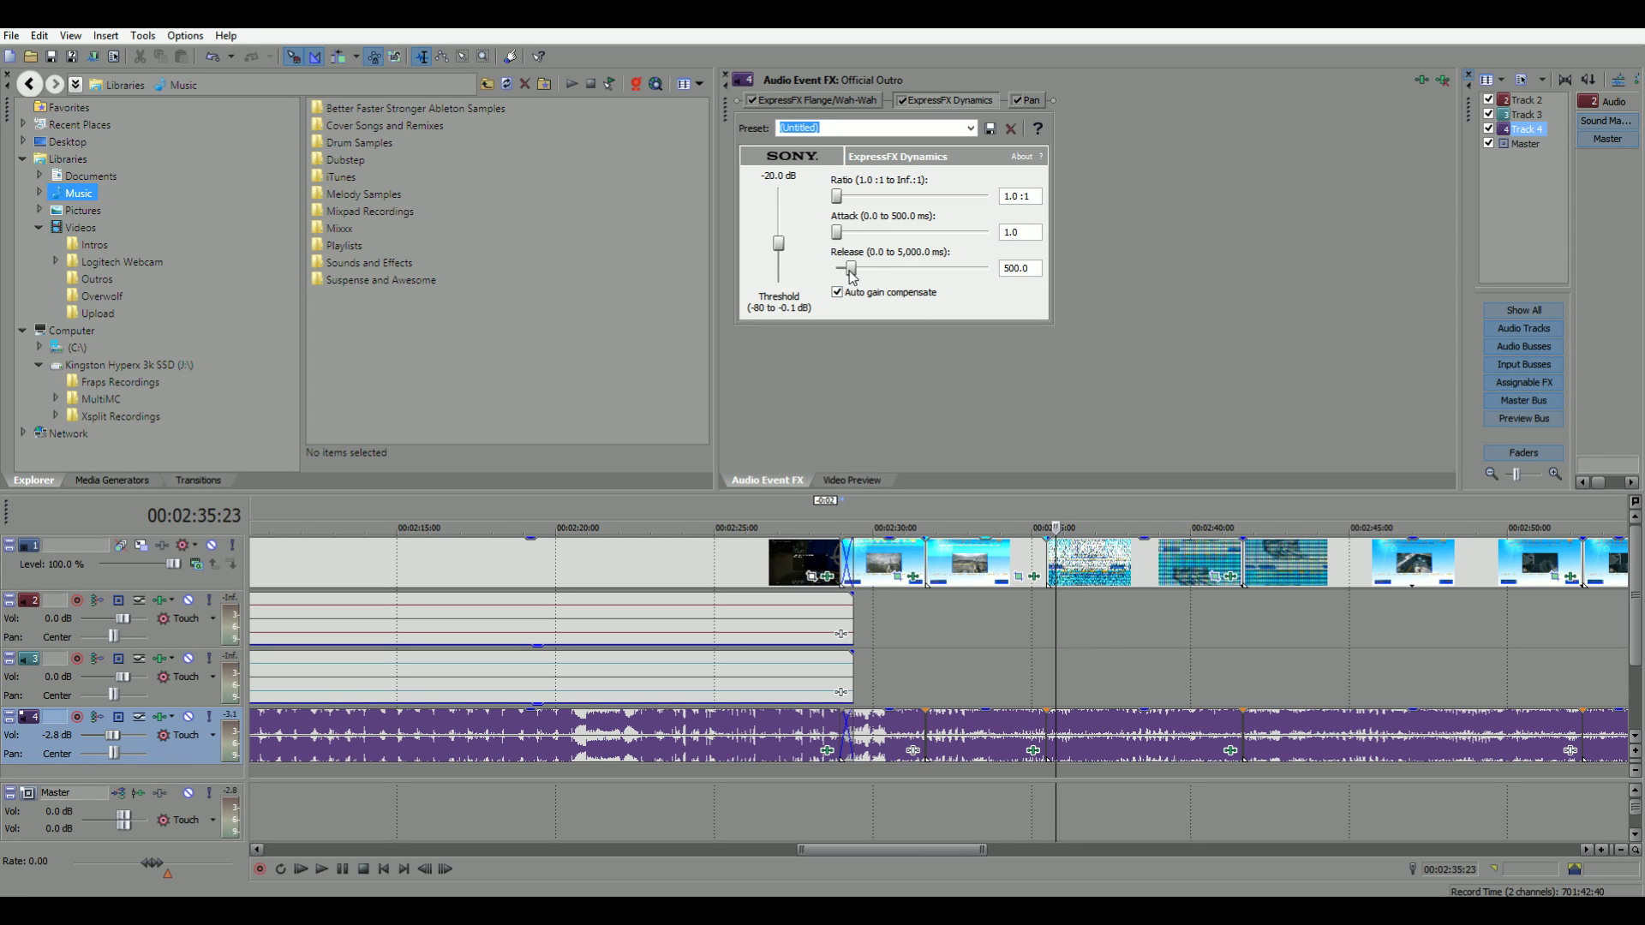
drag(849, 273, 843, 240)
click(1047, 512)
key(space)
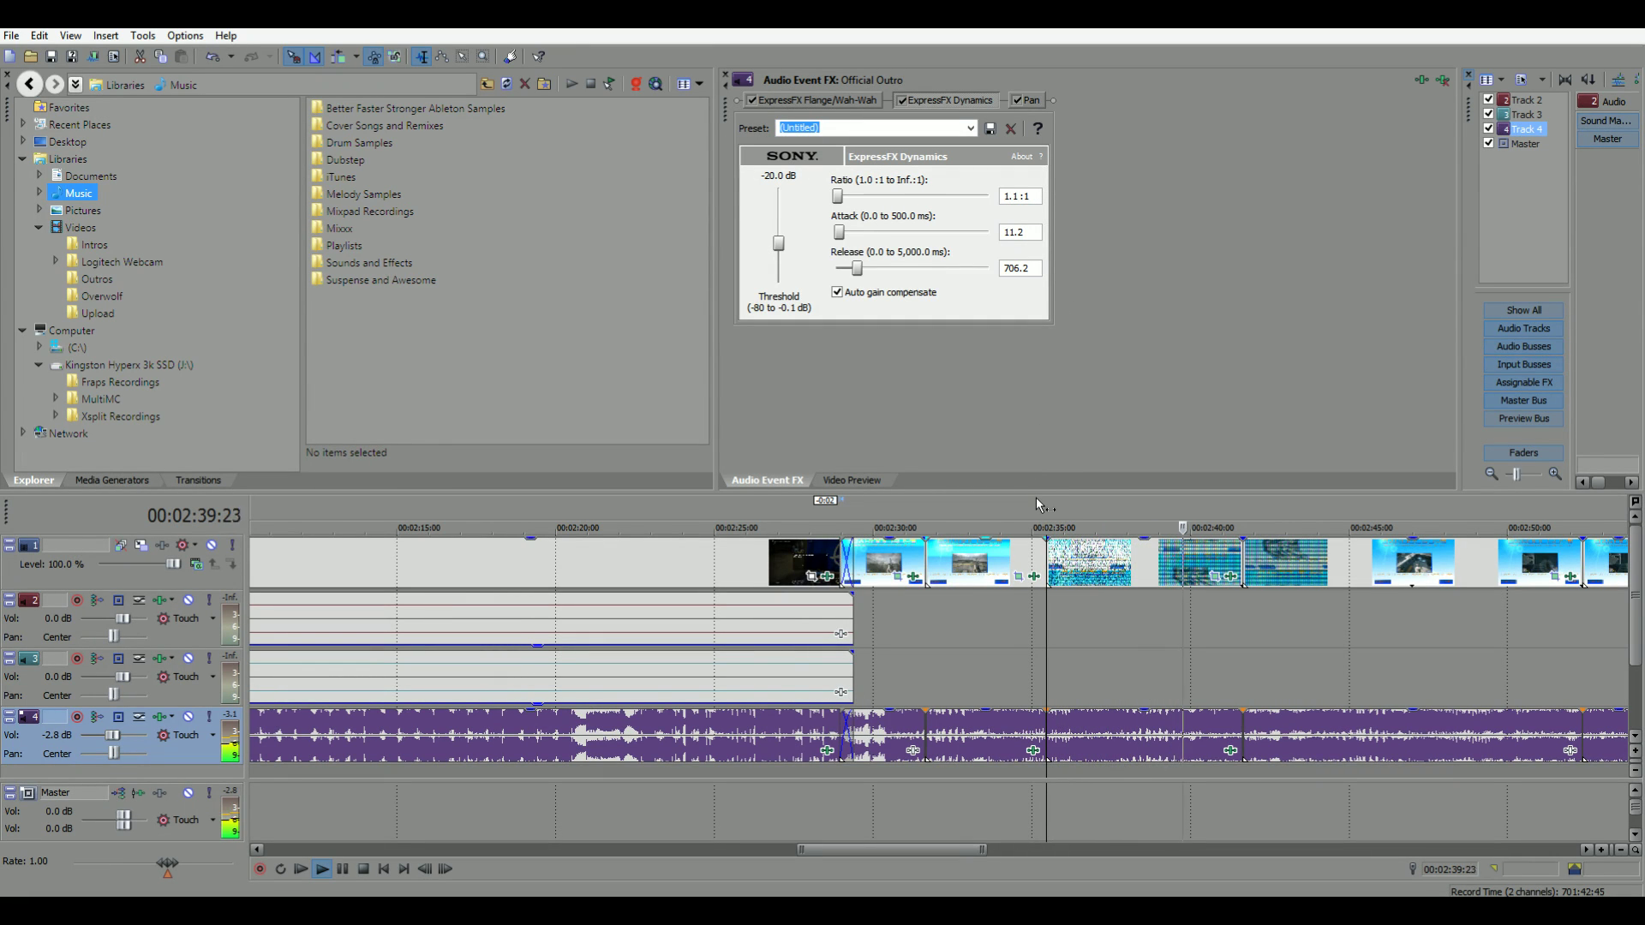
key(space)
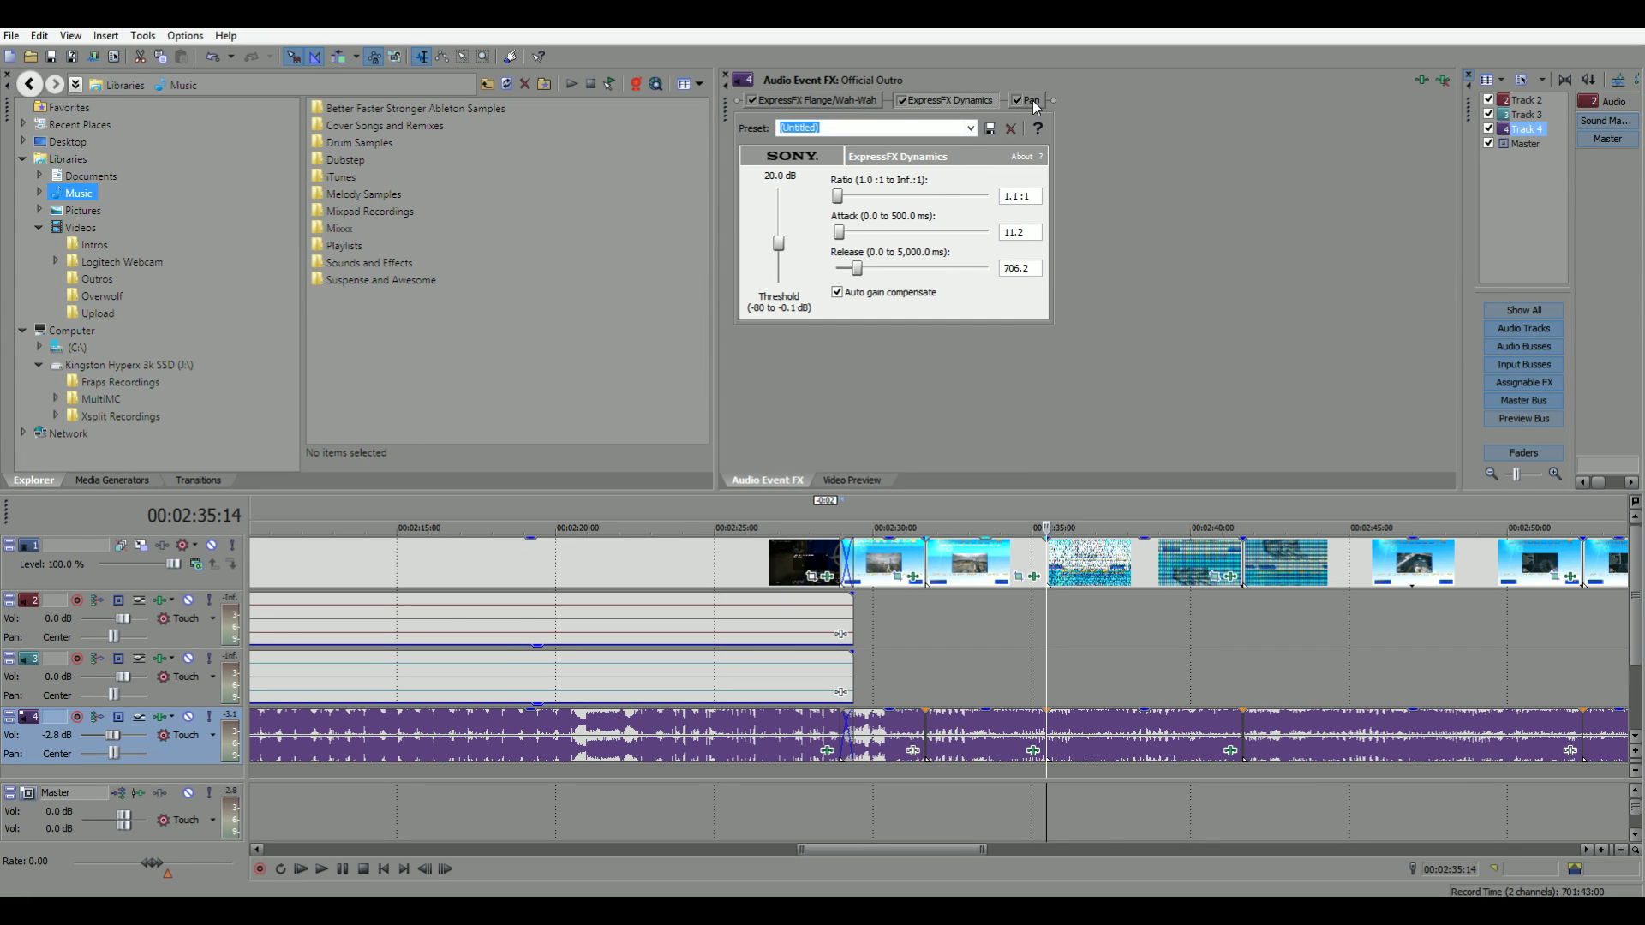
- Remove the Pan effect from the music's effect chain
click(1032, 101)
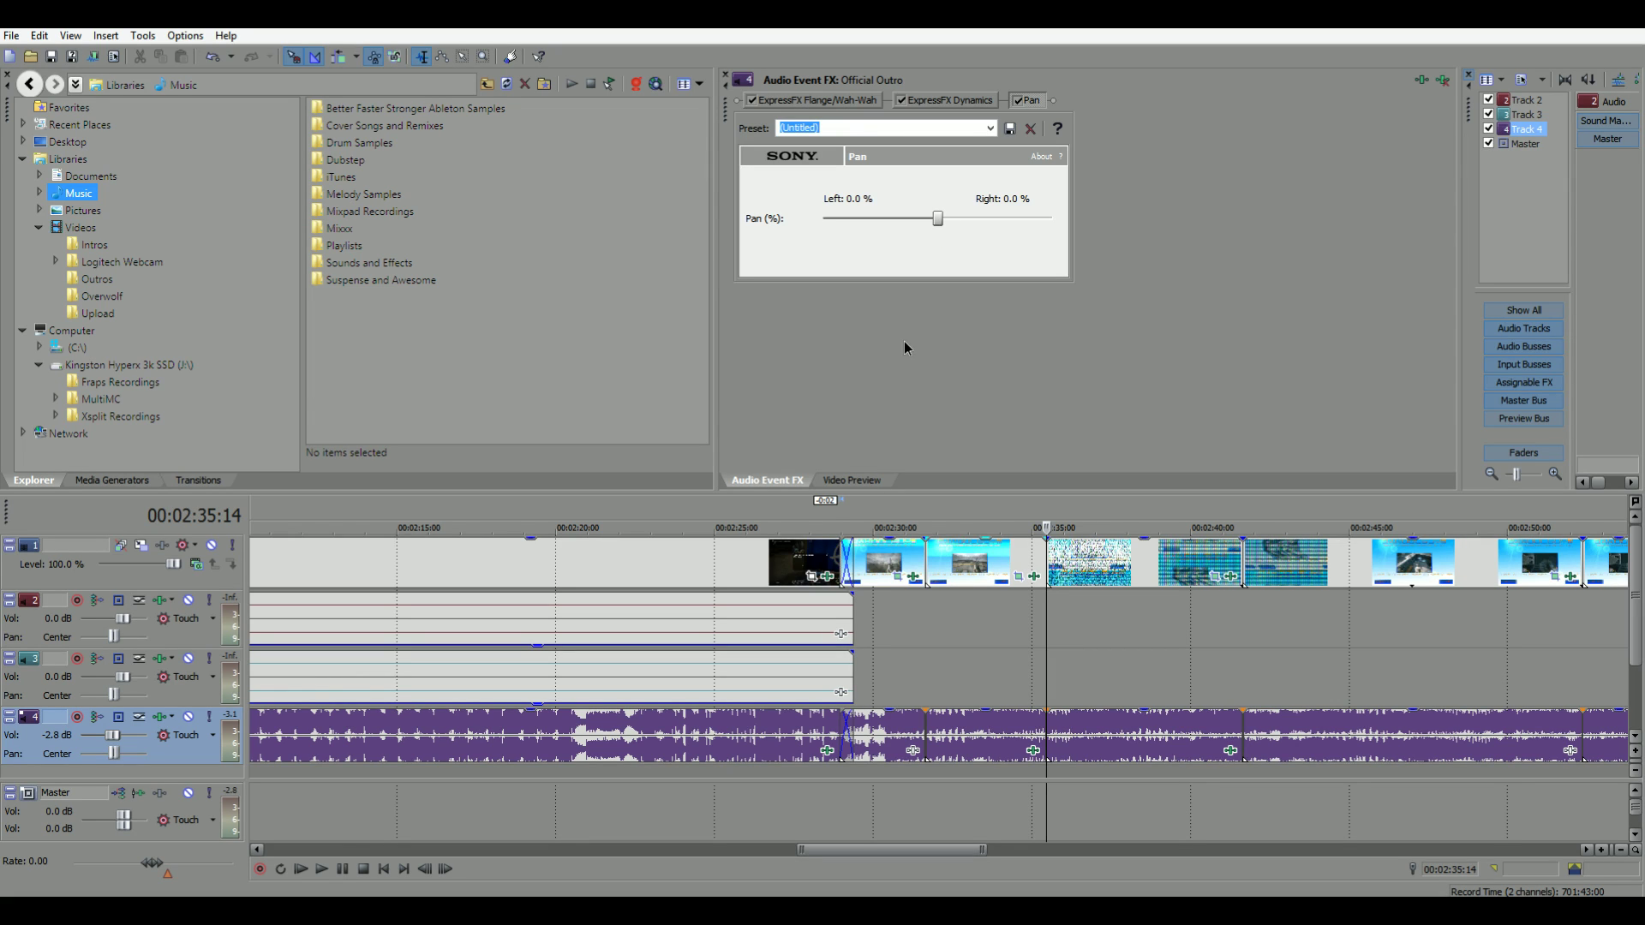
right_click(1030, 102)
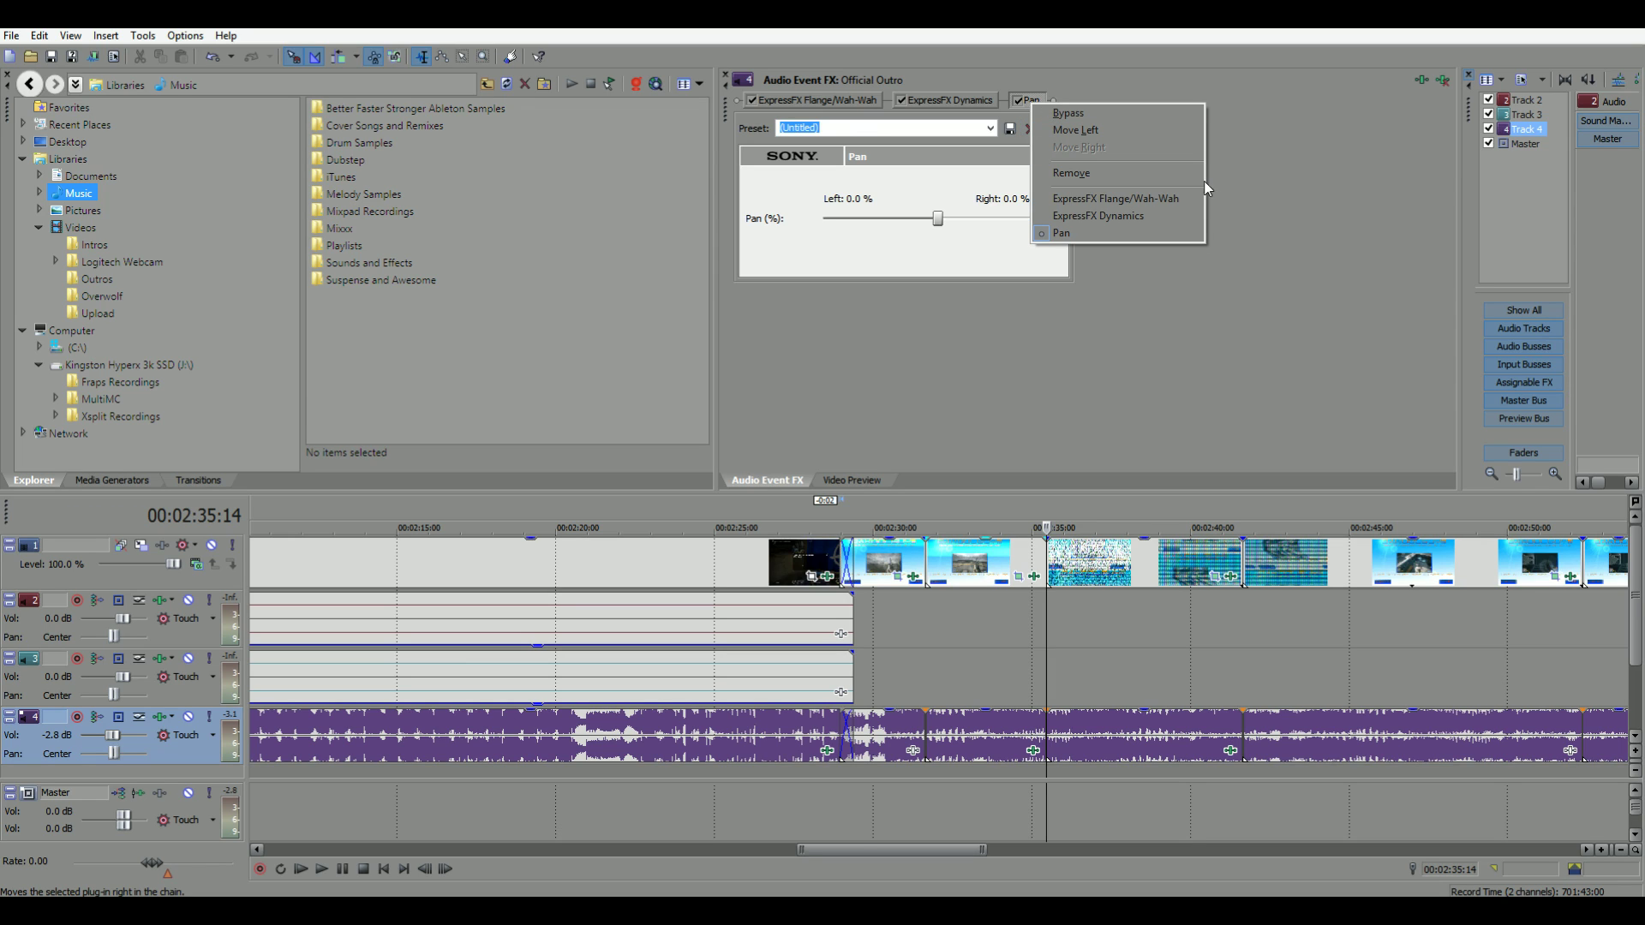
click(1173, 175)
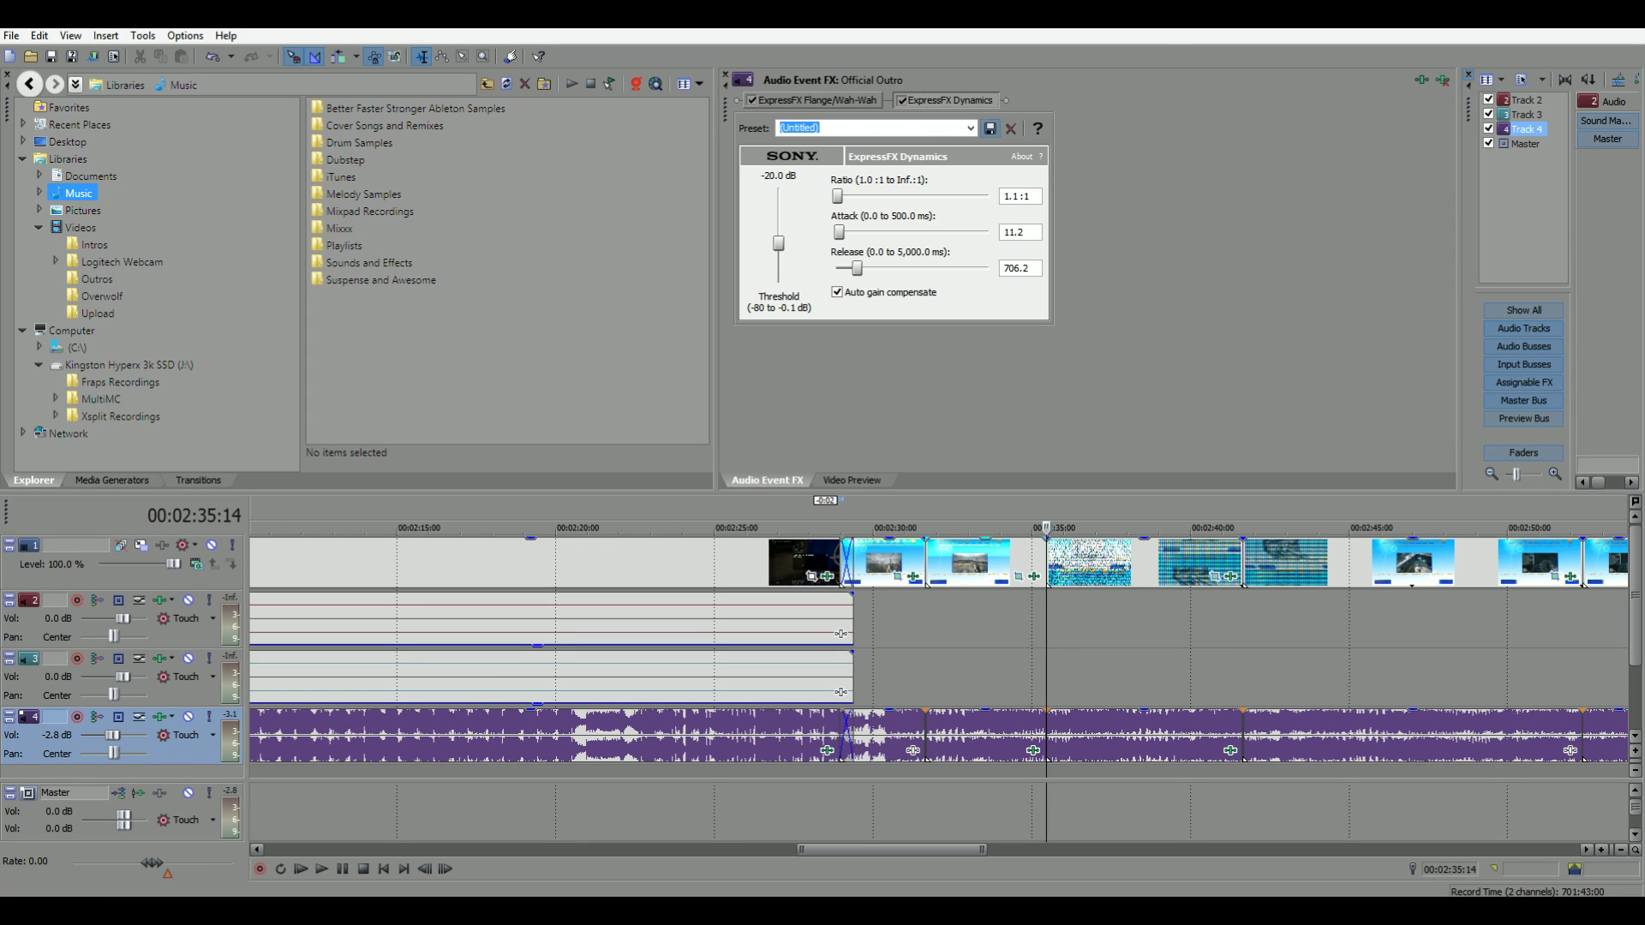
- Switch to Video Preview and play the outro from about 2:15 to 00:02:37:21
click(725, 78)
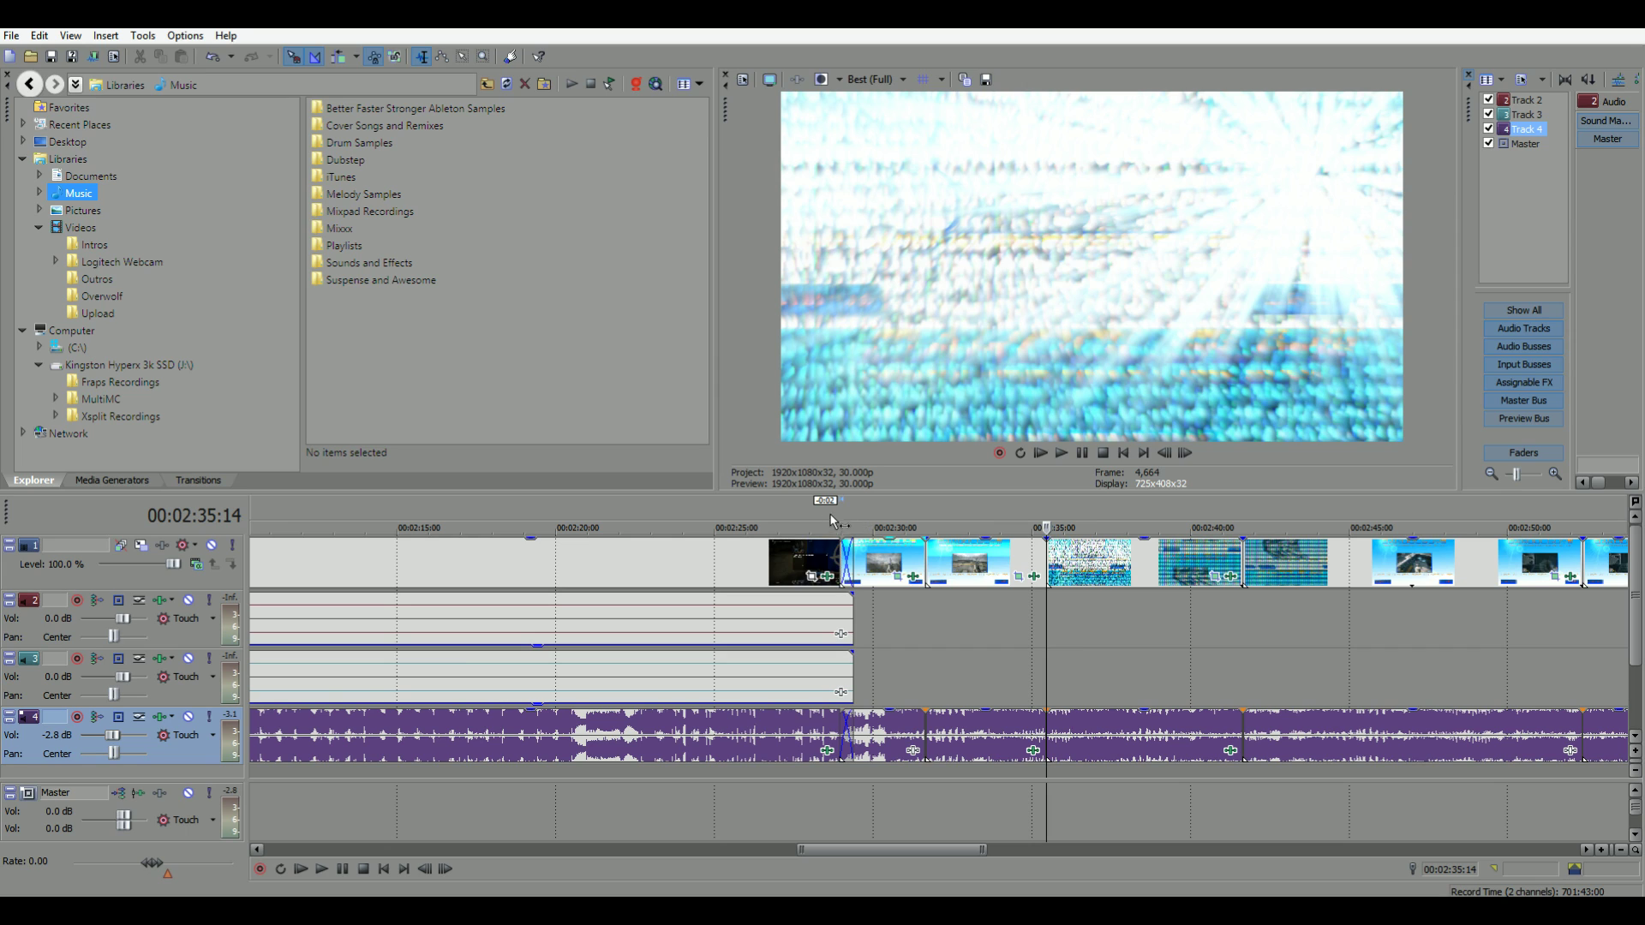
click(401, 497)
key(space)
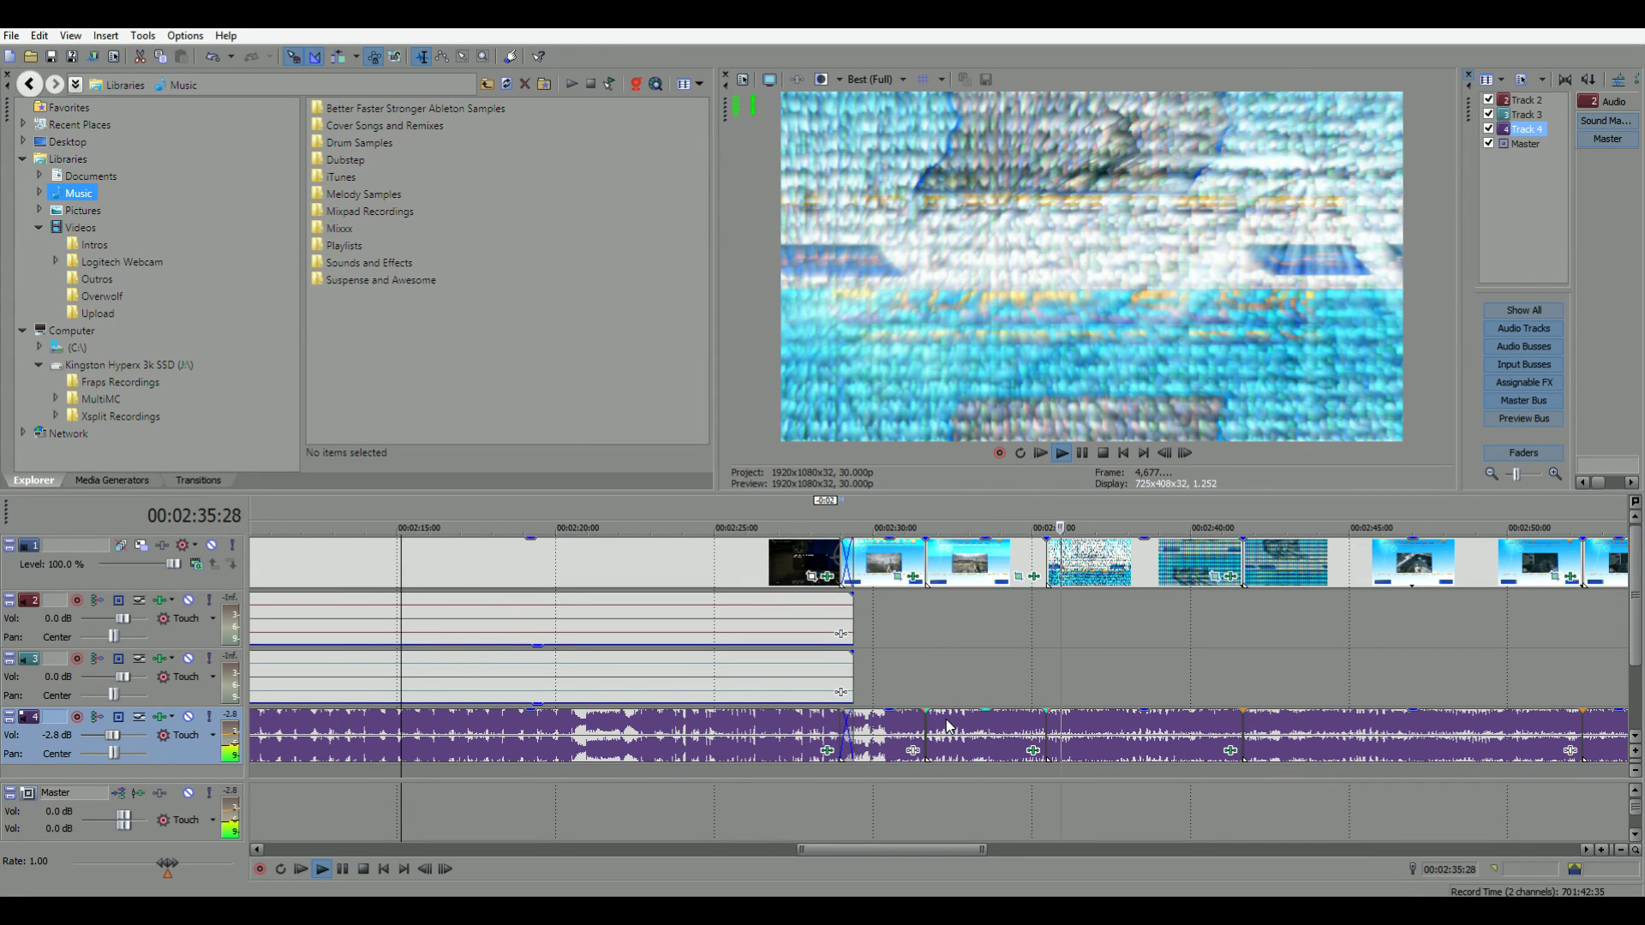
click(1082, 453)
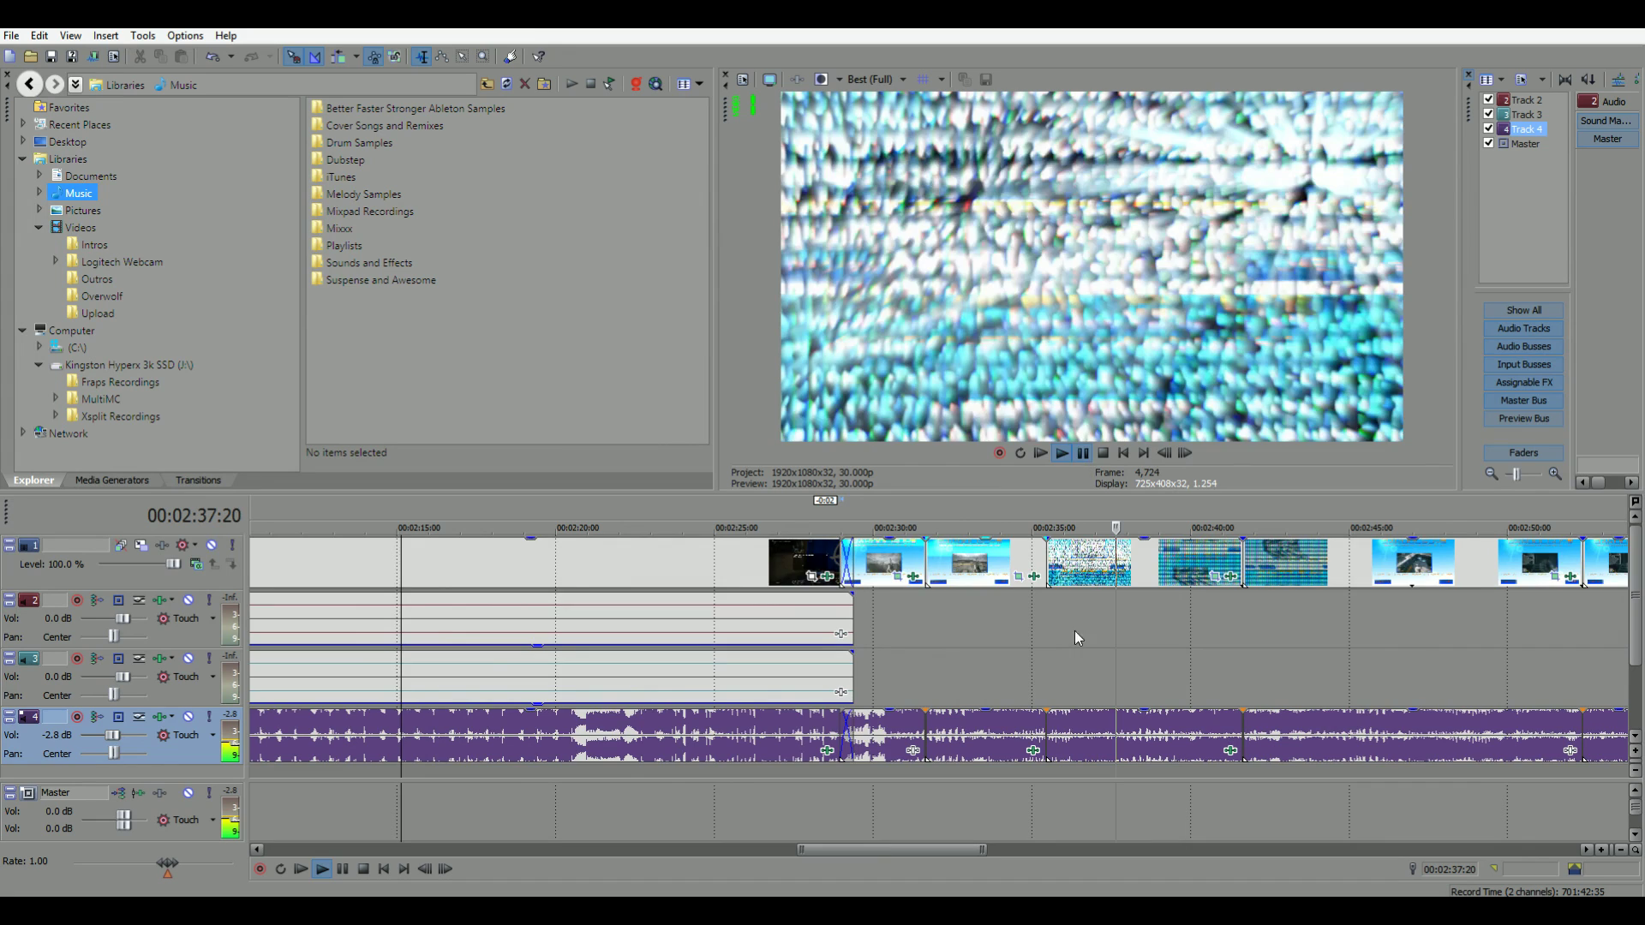
scroll(1075, 630, up, 1)
scroll(965, 670, up, 1)
scroll(860, 708, up, 1)
scroll(859, 707, up, 1)
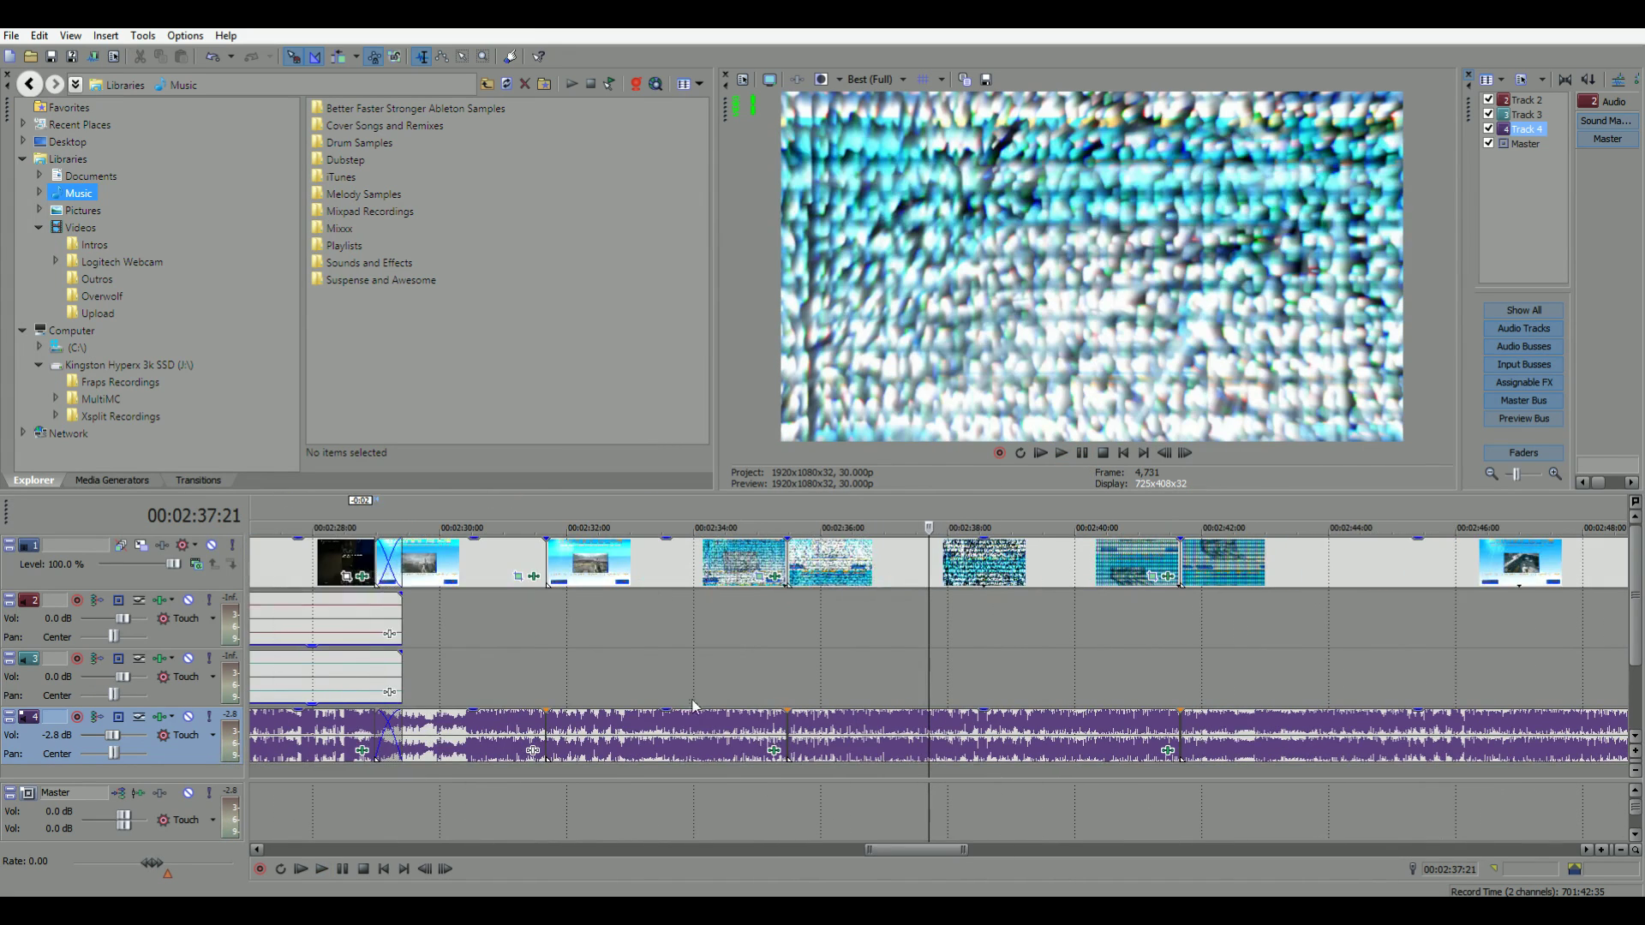
- Shift the later video and audio event groups left so each butts against the previous one
click(652, 564)
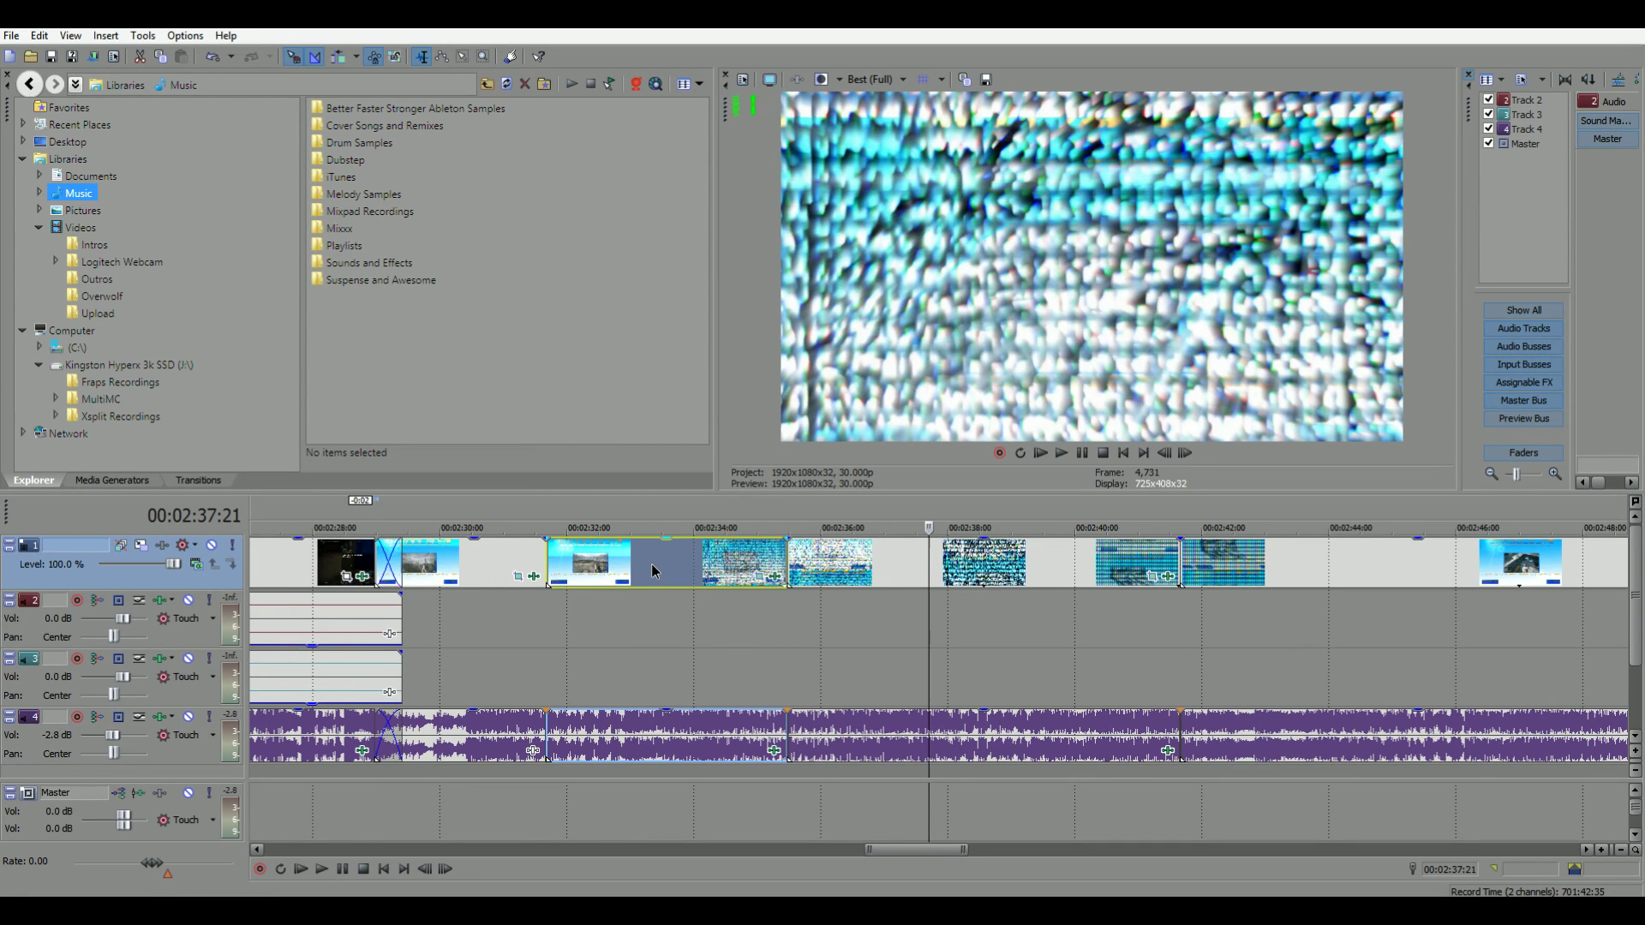
drag(652, 564, 646, 564)
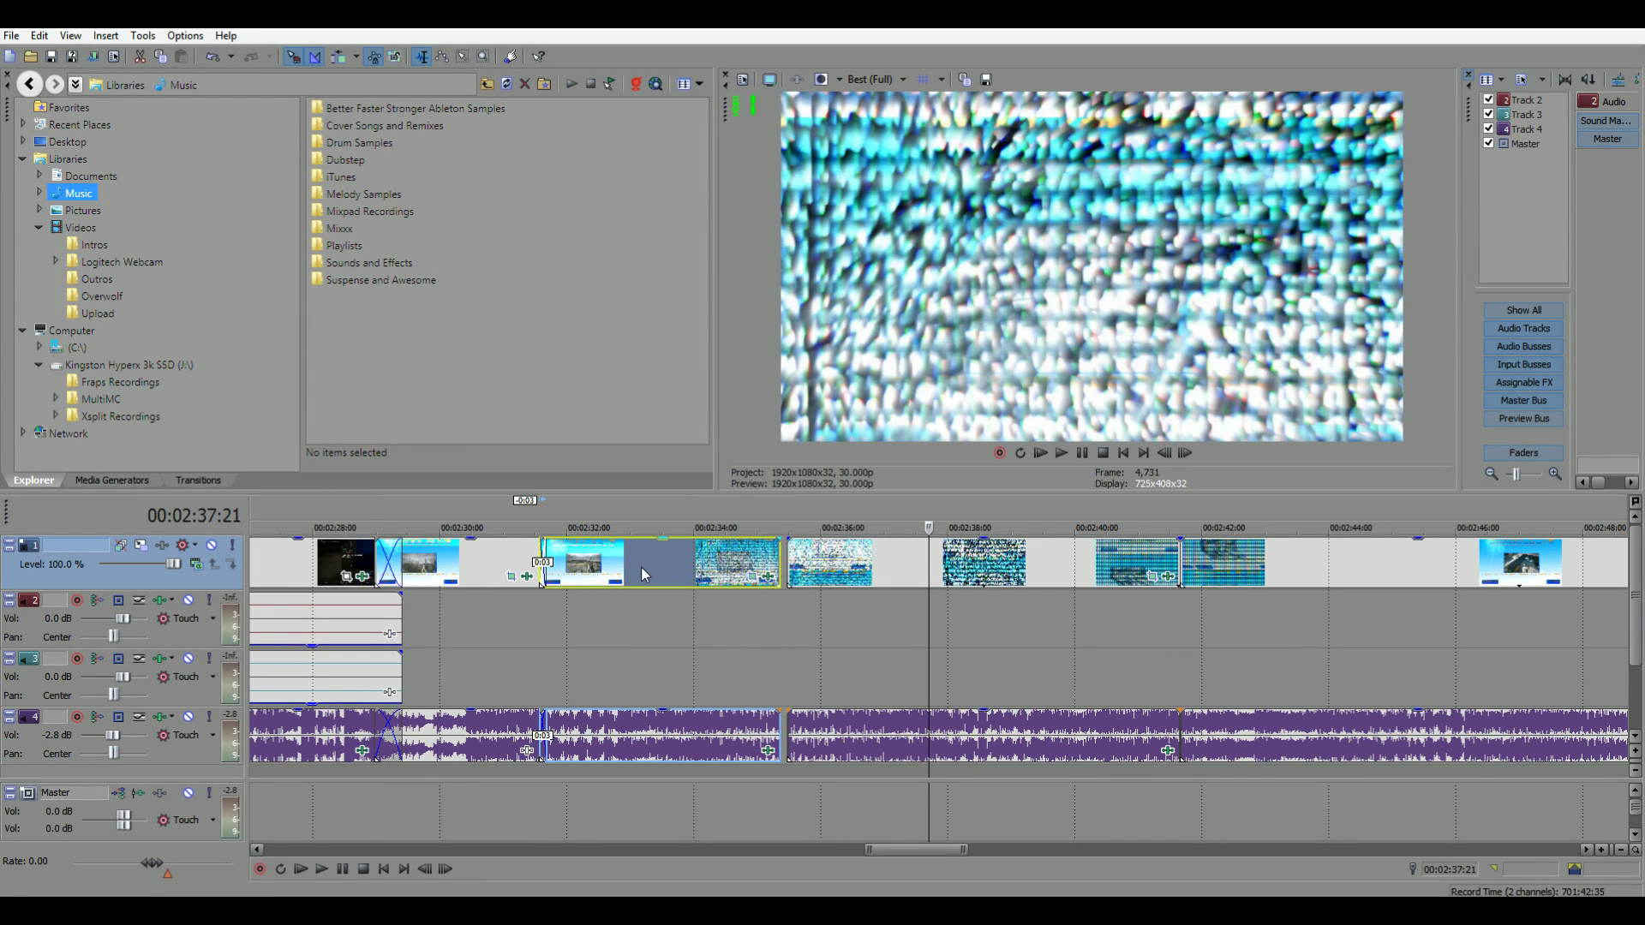
click(852, 569)
drag(853, 570, 836, 563)
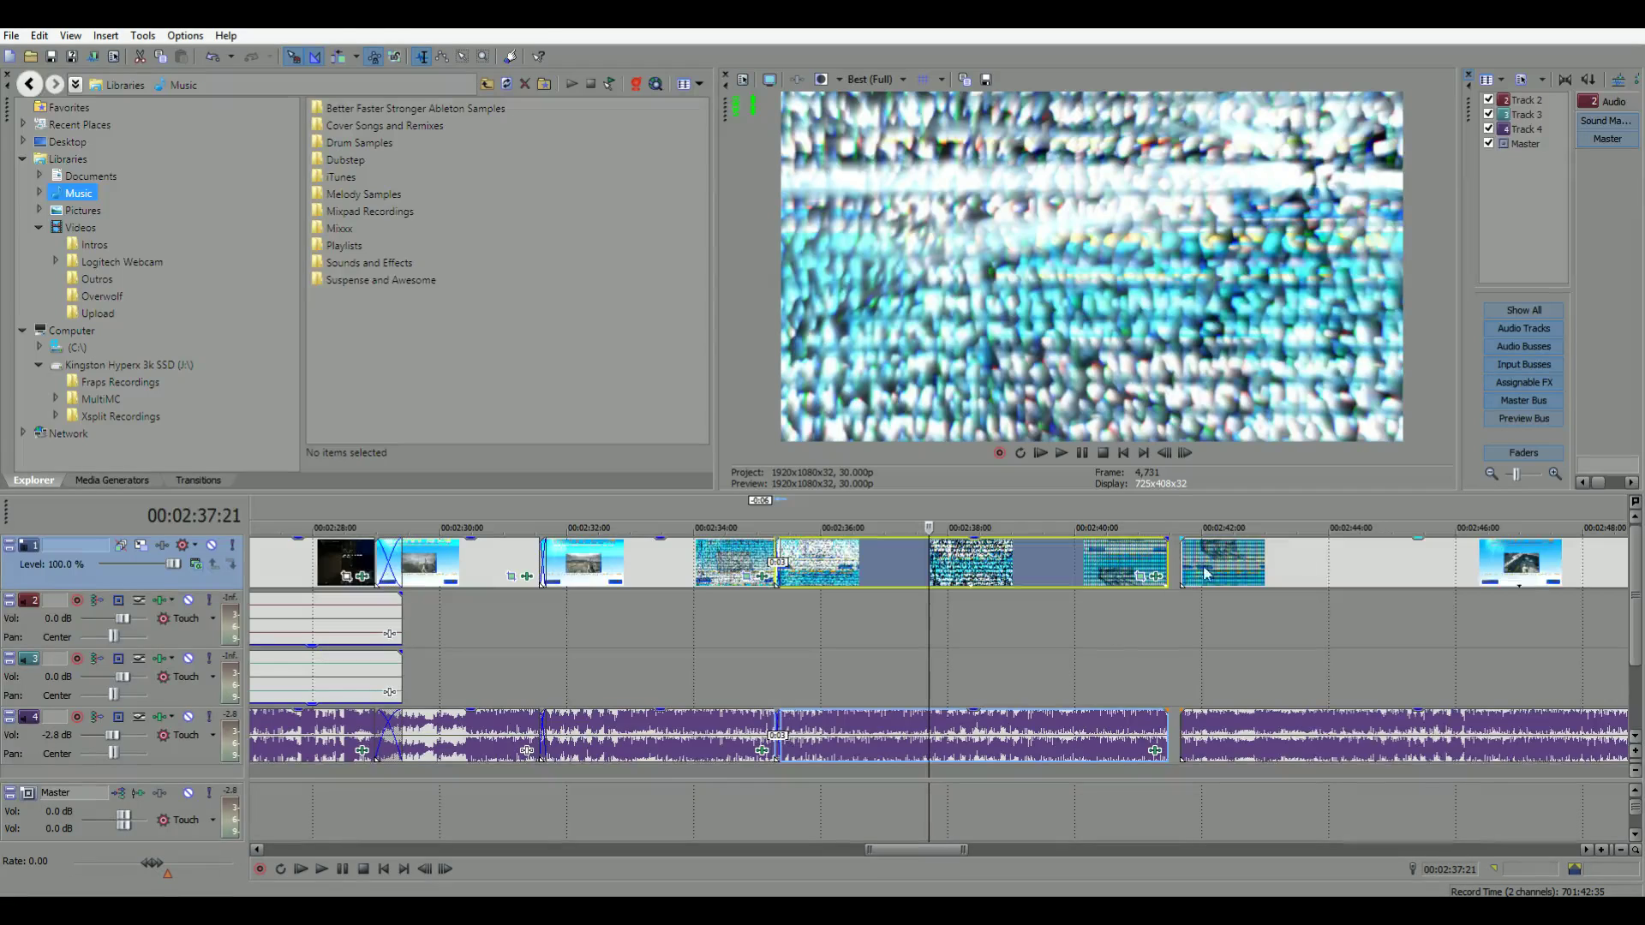
drag(1205, 574, 1183, 565)
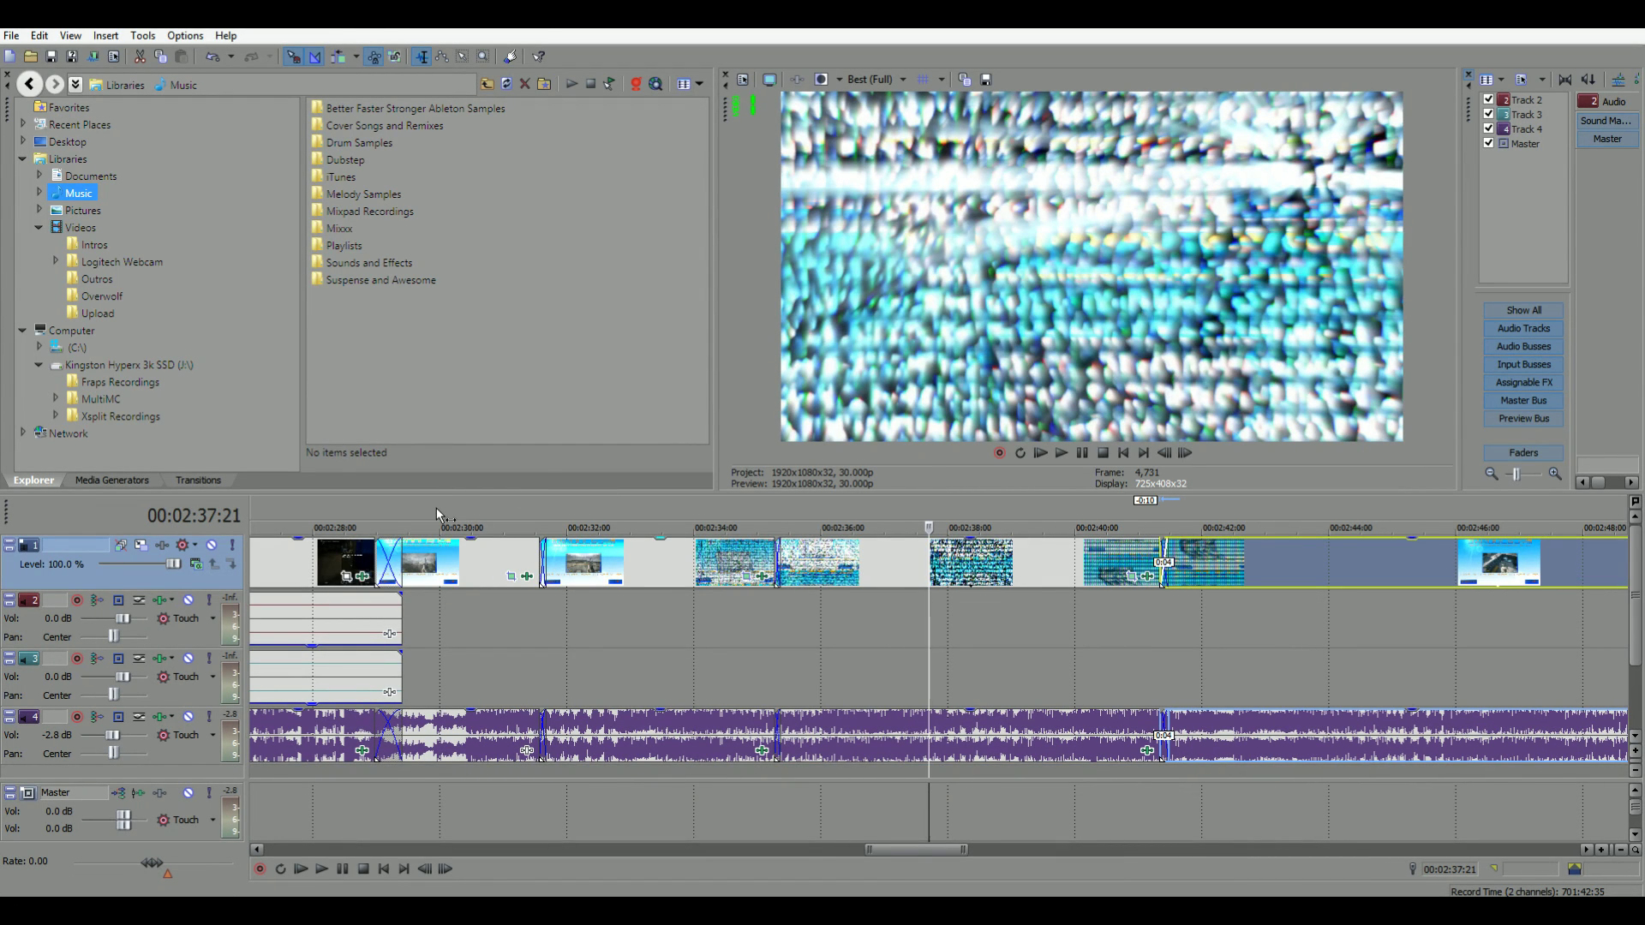
- Extend the audio event's start slightly earlier and replay the section from about 2:30
click(417, 507)
key(space)
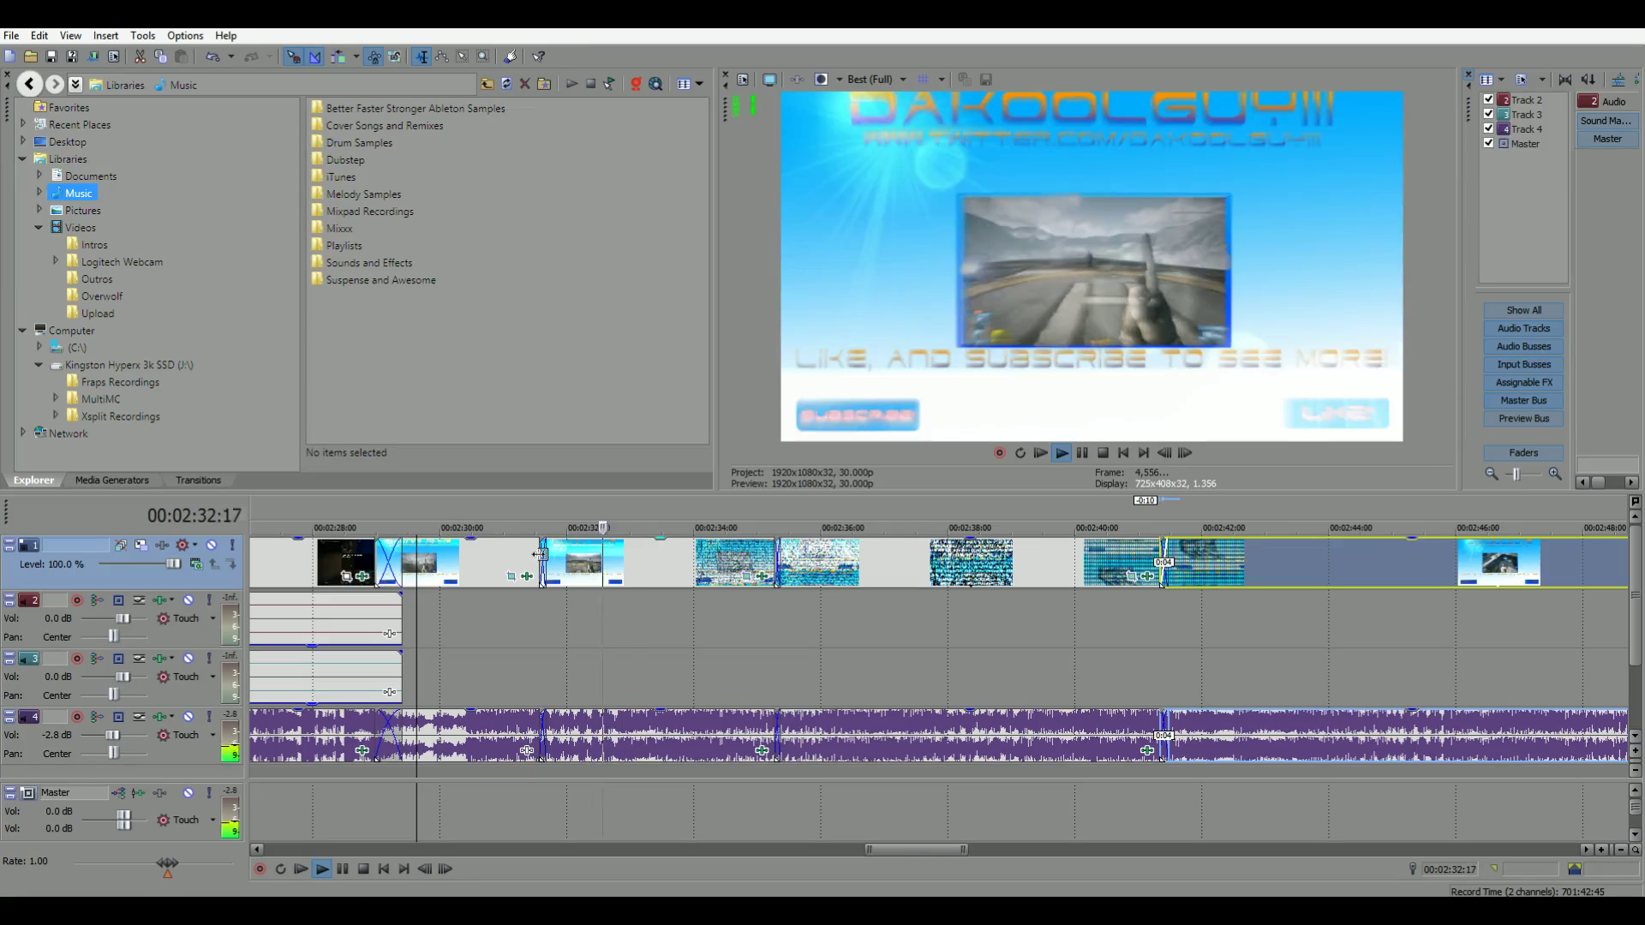
drag(541, 732, 535, 732)
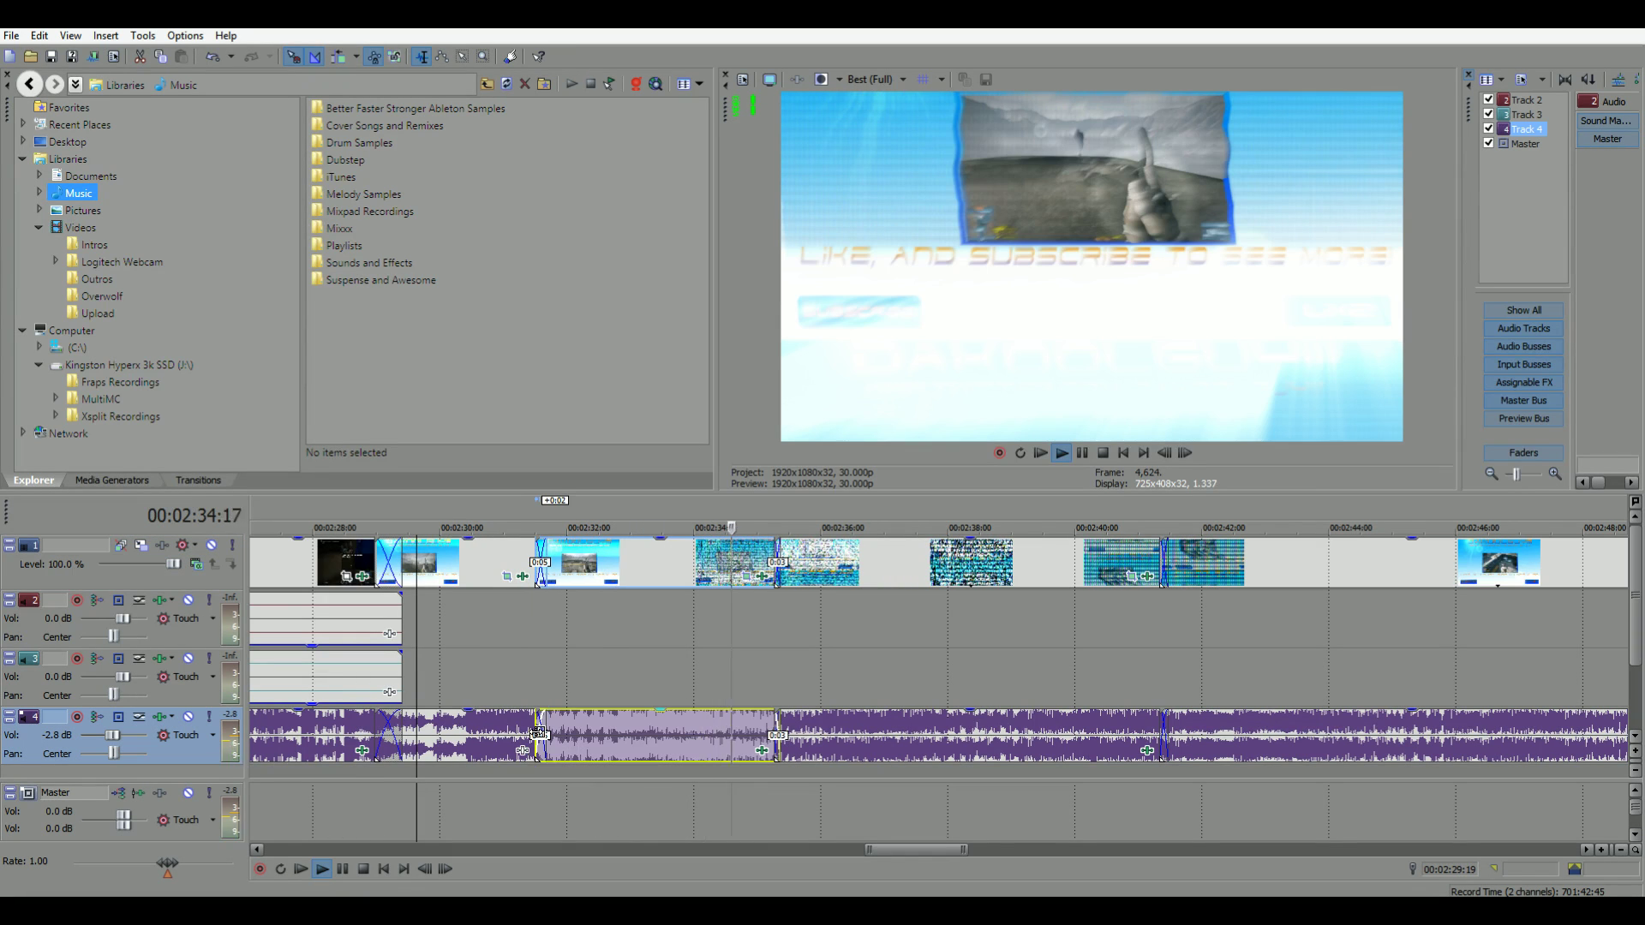
click(447, 517)
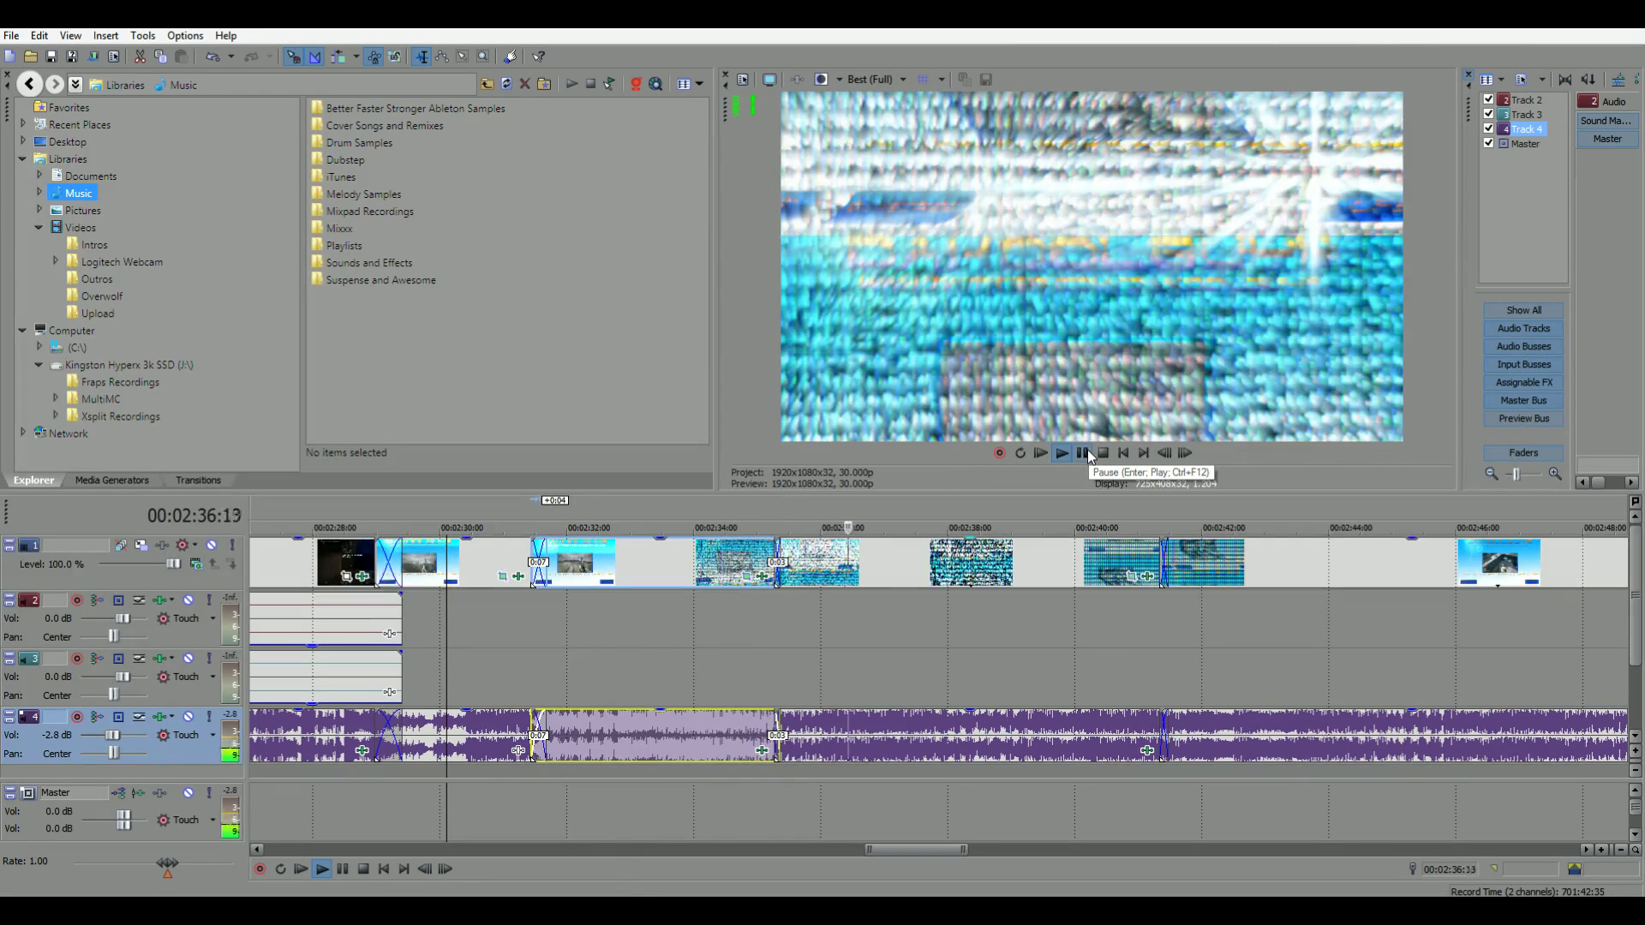
click(1082, 454)
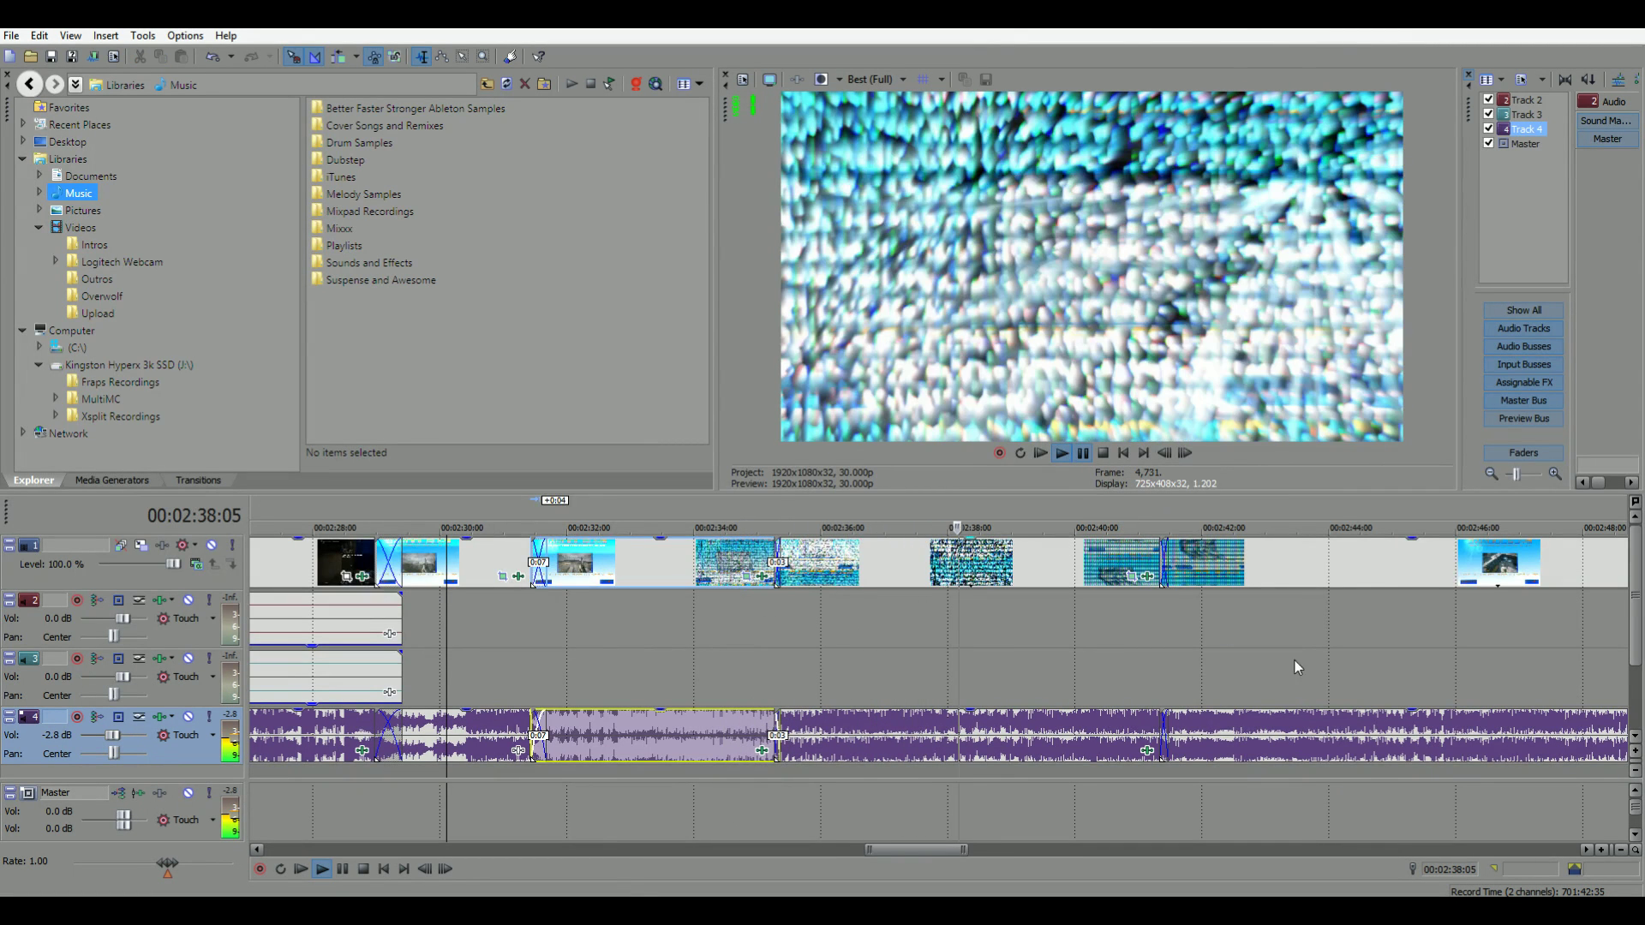
scroll(1286, 674, down, 3)
- Overlap the final Official Outro clip with the previous one for a crossfade, then open its Event FX chooser
drag(1429, 740, 1422, 742)
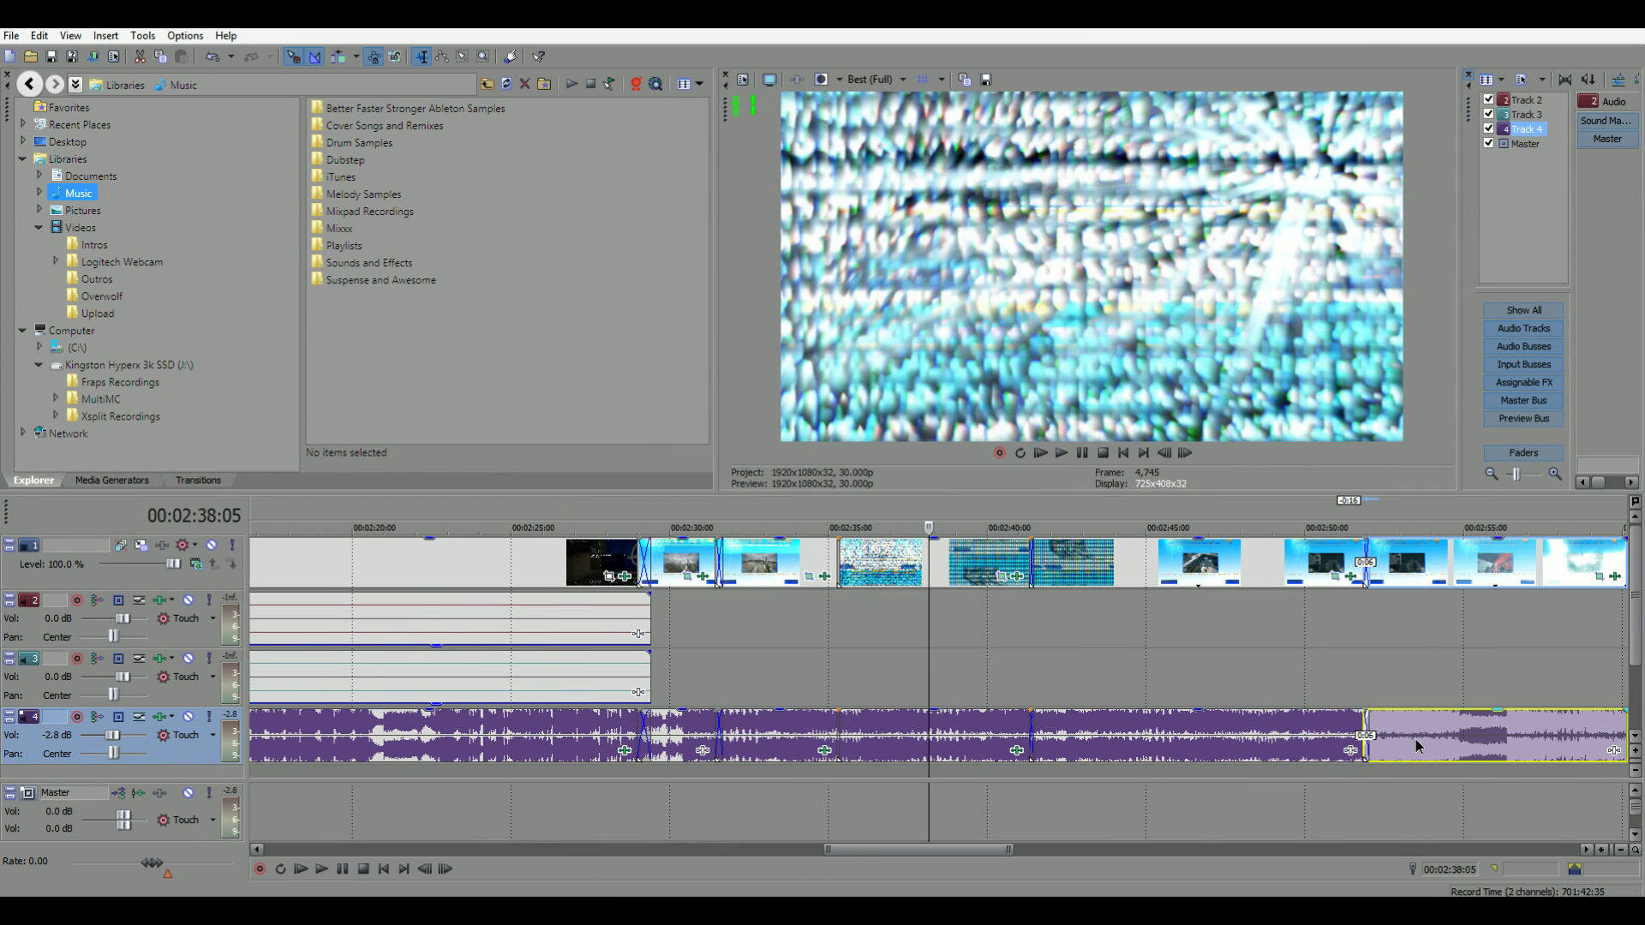
scroll(1414, 733, down, 3)
drag(1414, 733, 1251, 726)
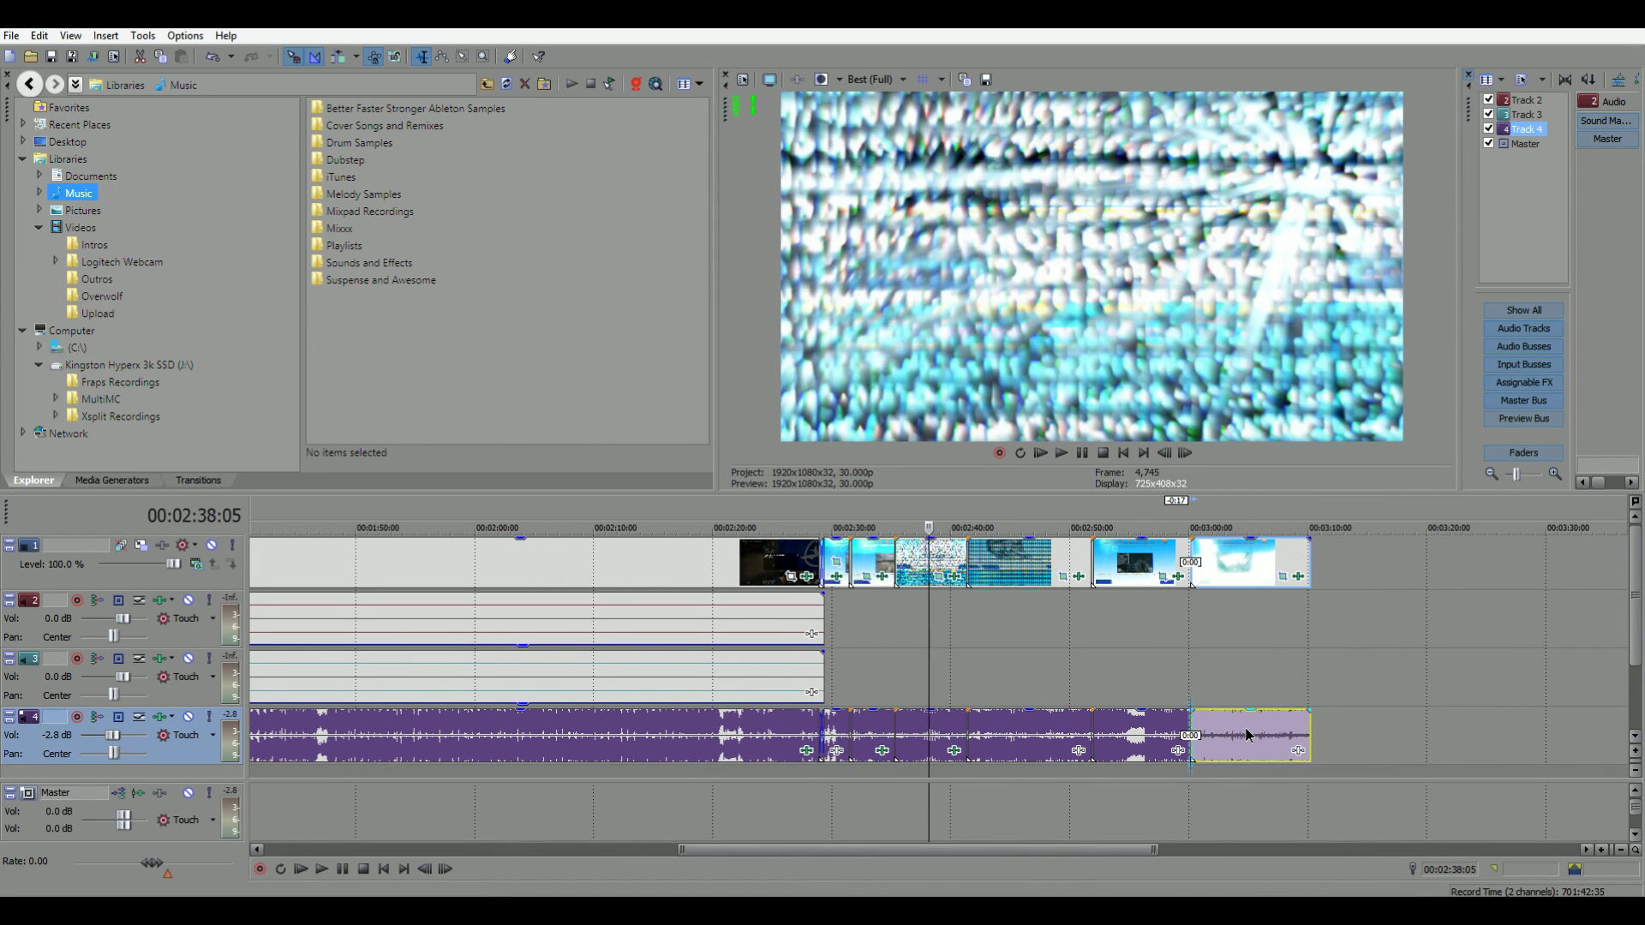
drag(1244, 728, 1232, 698)
scroll(1248, 629, up, 3)
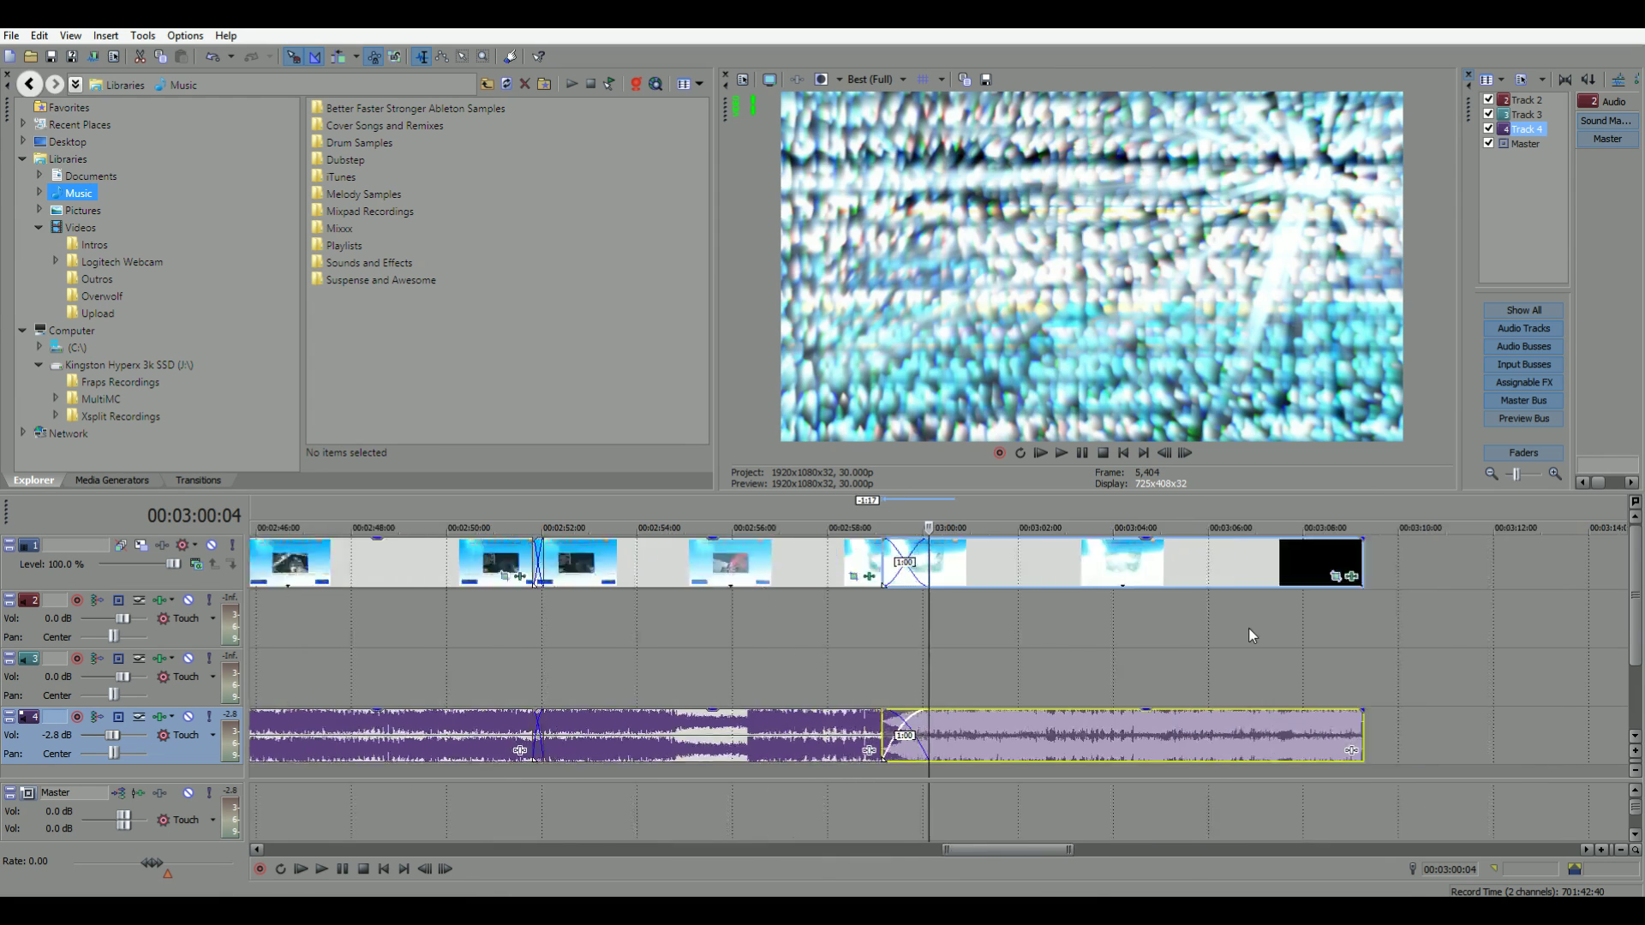
scroll(1248, 634, up, 3)
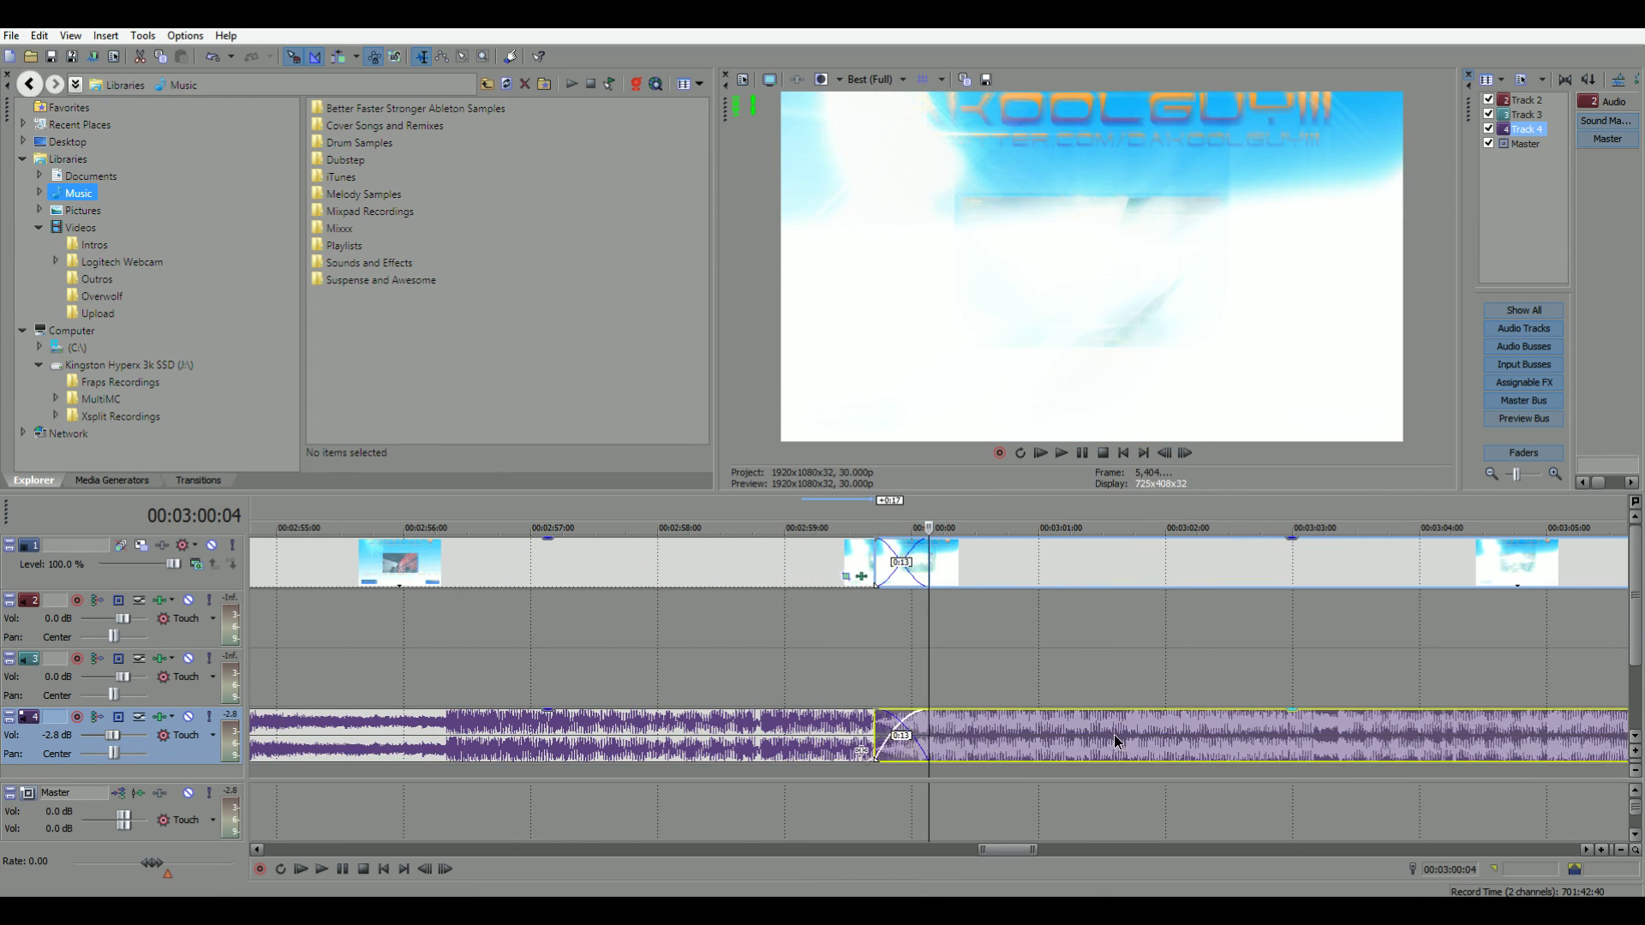
scroll(1090, 736, down, 3)
scroll(797, 687, down, 2)
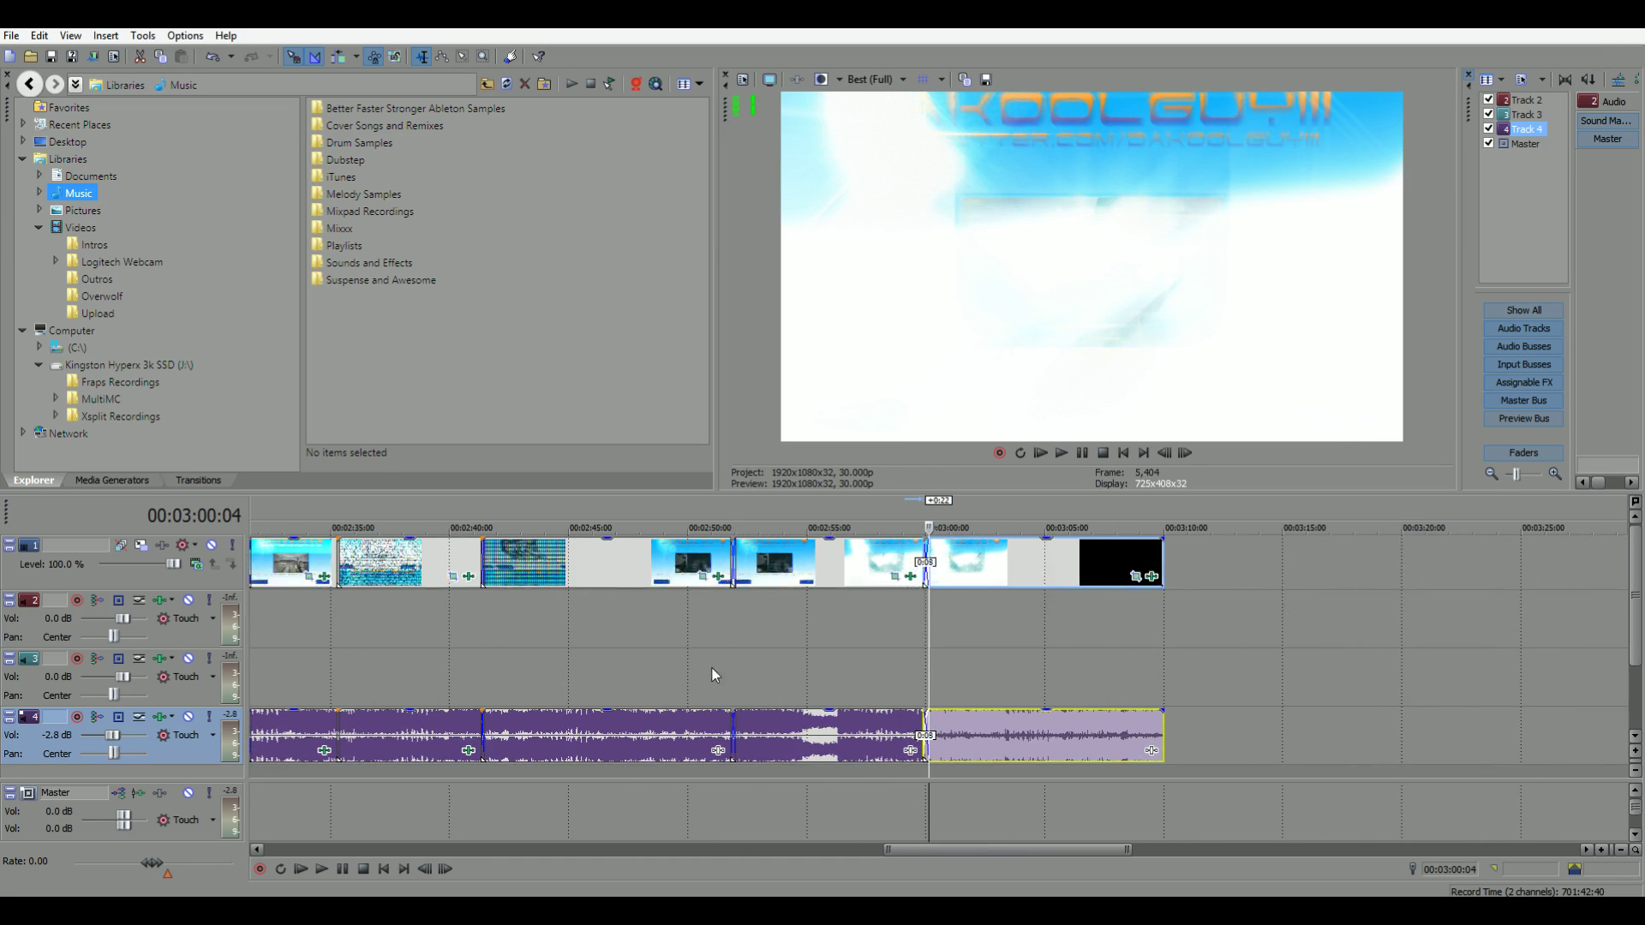
click(718, 752)
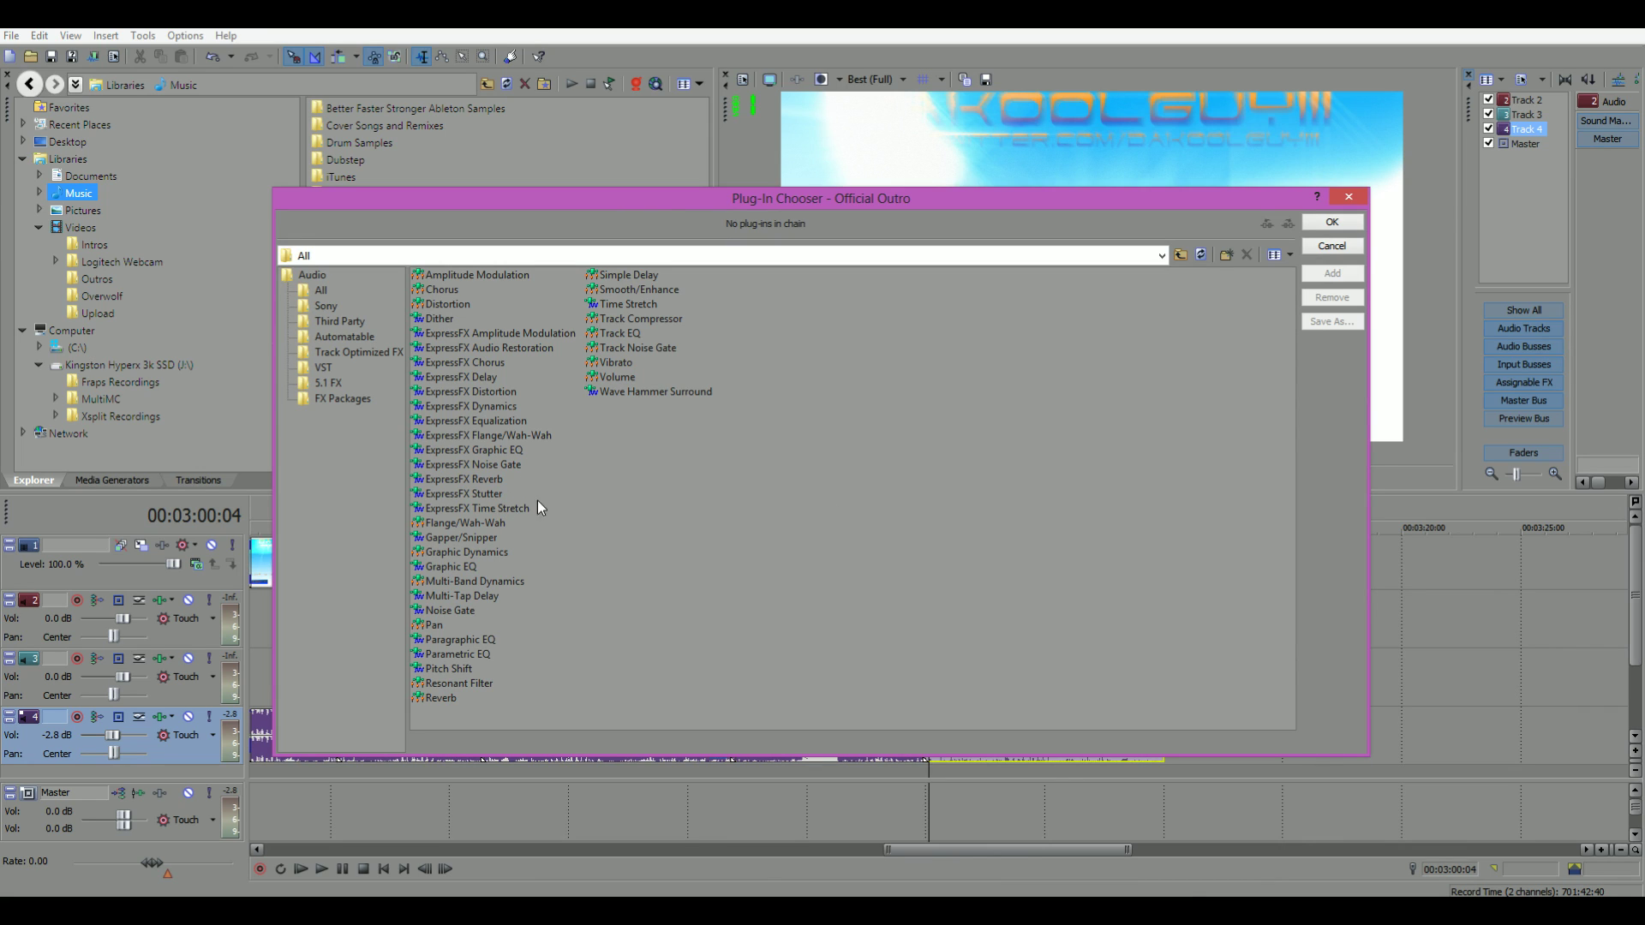
- Chain Audio Restoration, Amplitude Modulation and Dither on the event, discarding a trial Time Stretch
click(508, 509)
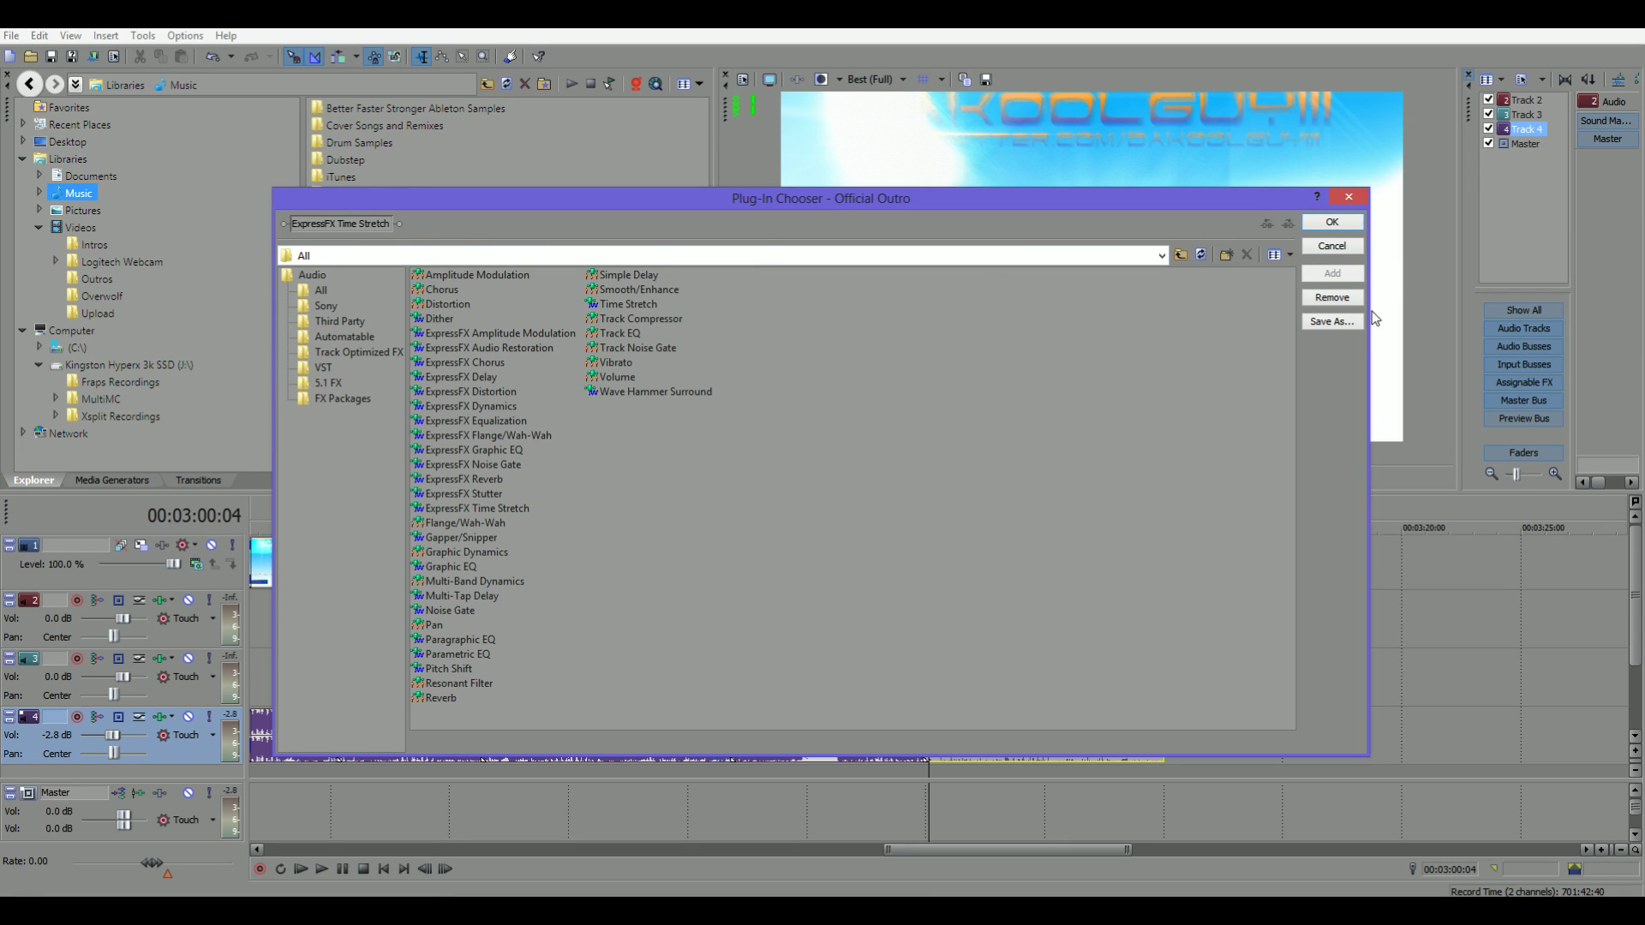
click(1337, 296)
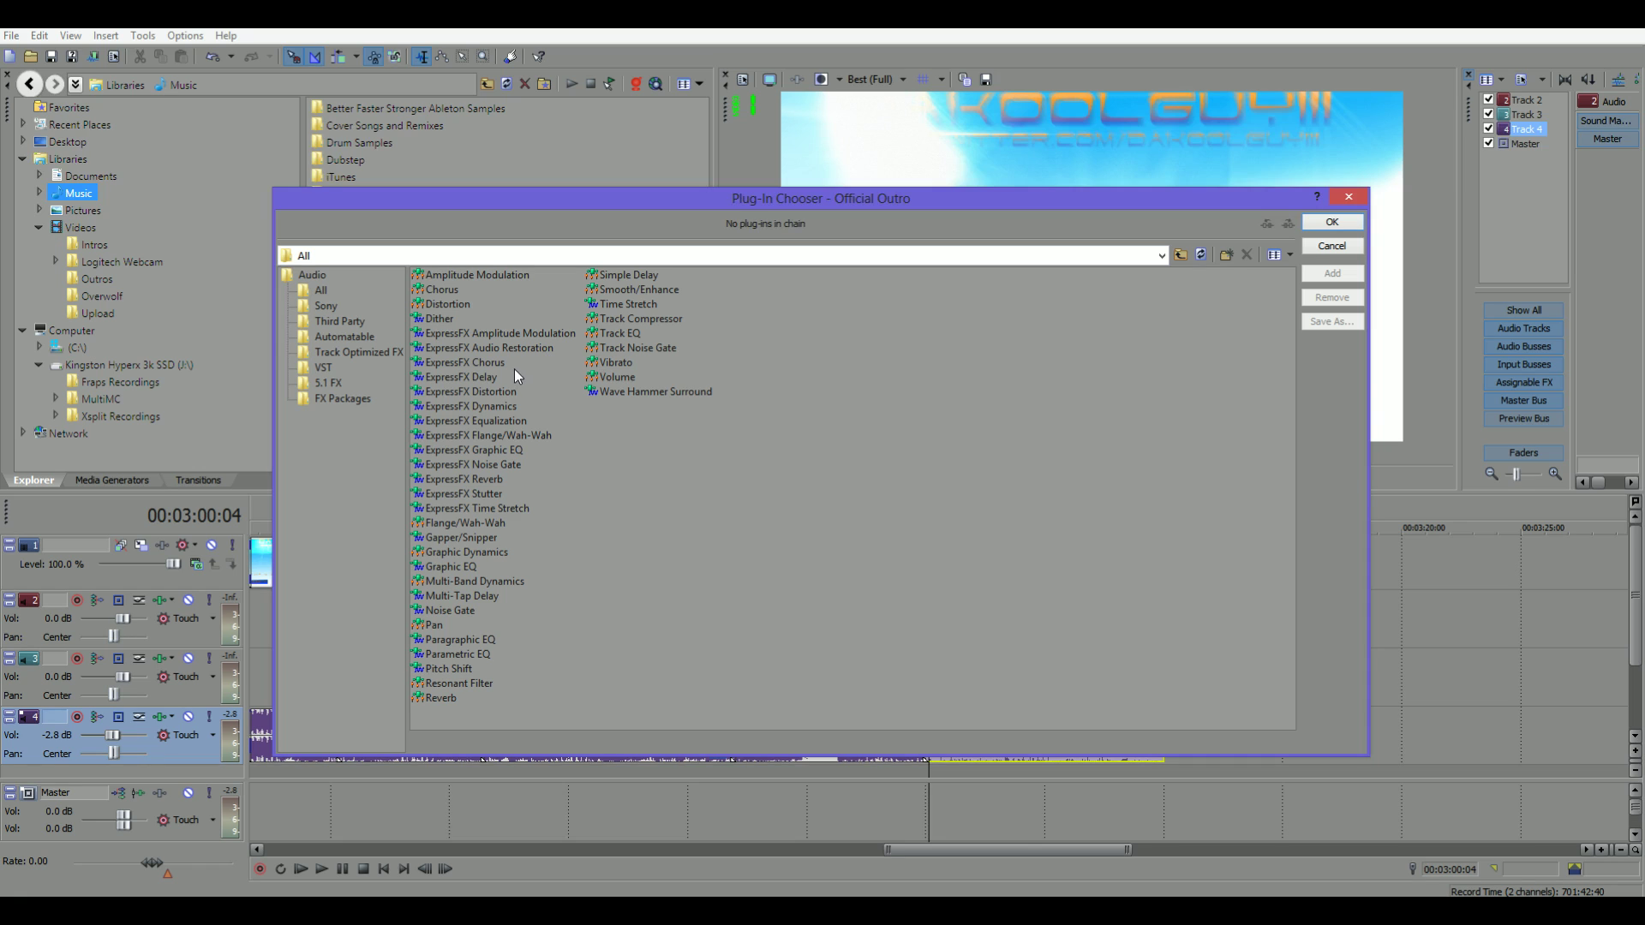
mouse_move(523, 348)
mouse_down()
mouse_move(321, 235)
mouse_move(487, 226)
mouse_up()
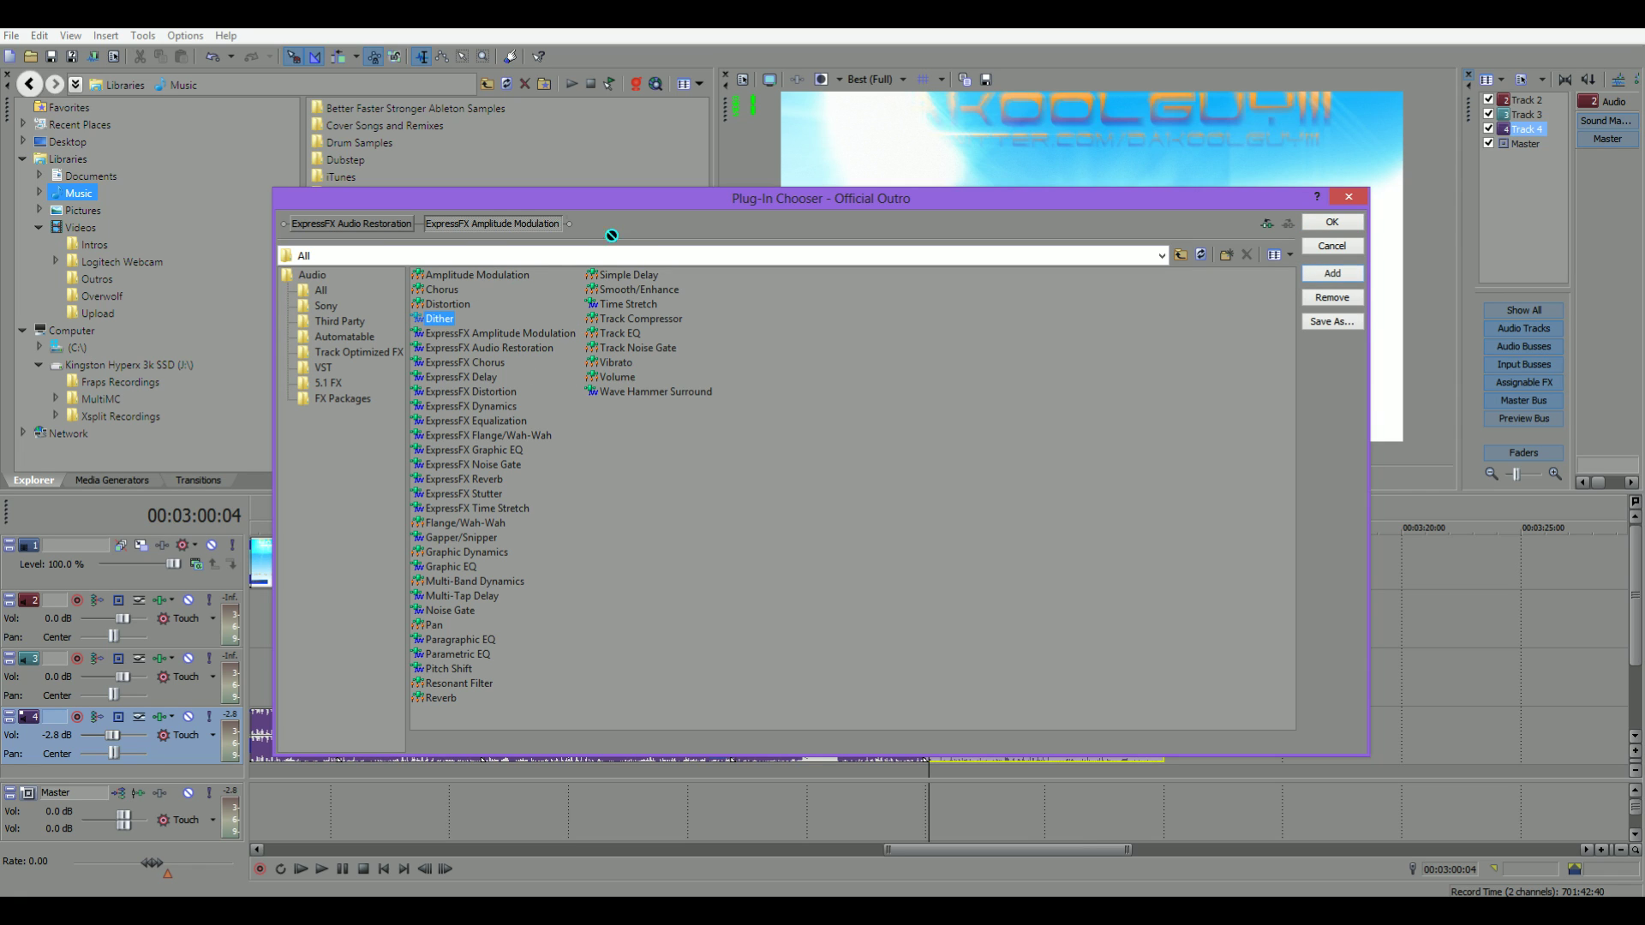
drag(613, 235, 589, 224)
click(1336, 225)
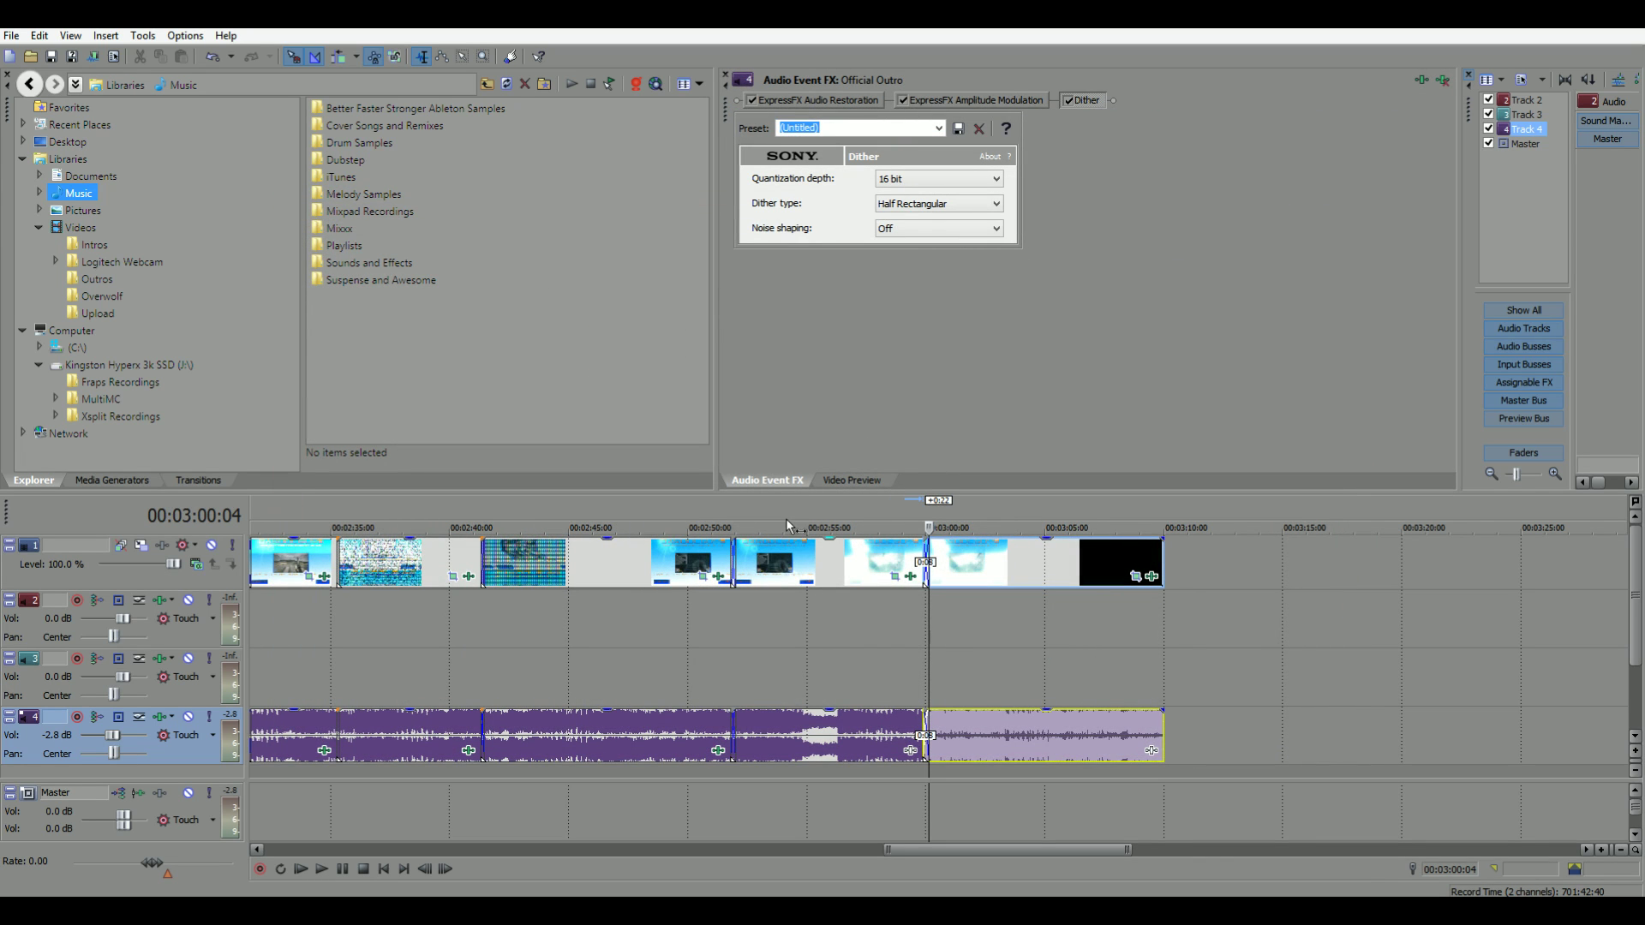
- Preview from about 2:41 and set Dither noise shaping to Equal loudness contour
click(484, 523)
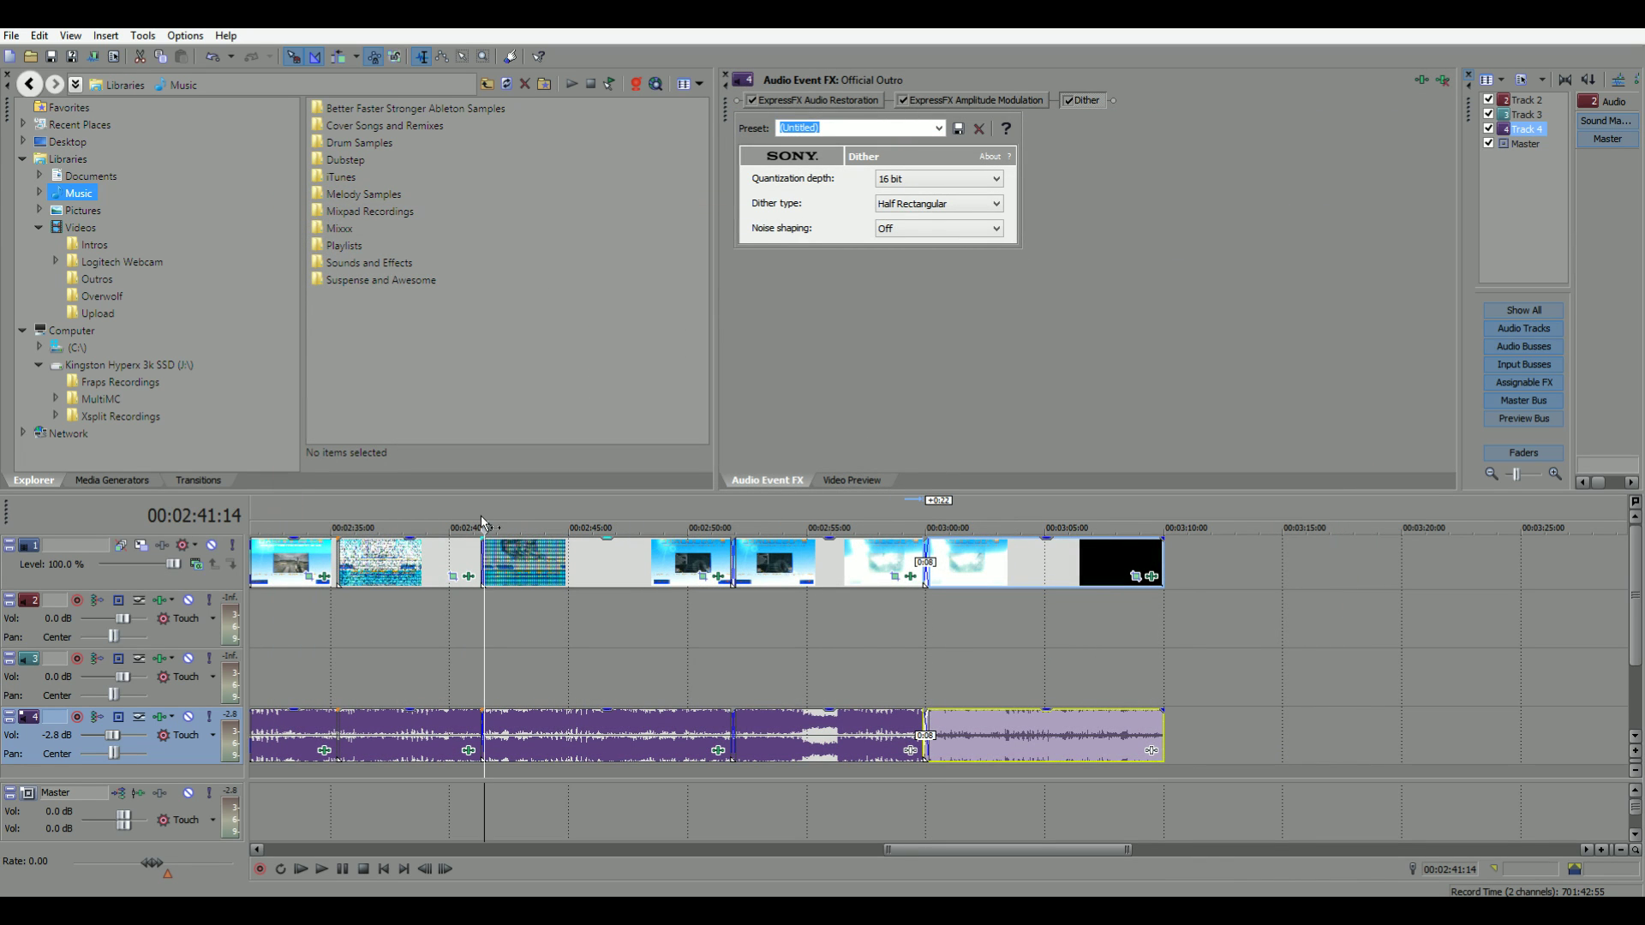
key(space)
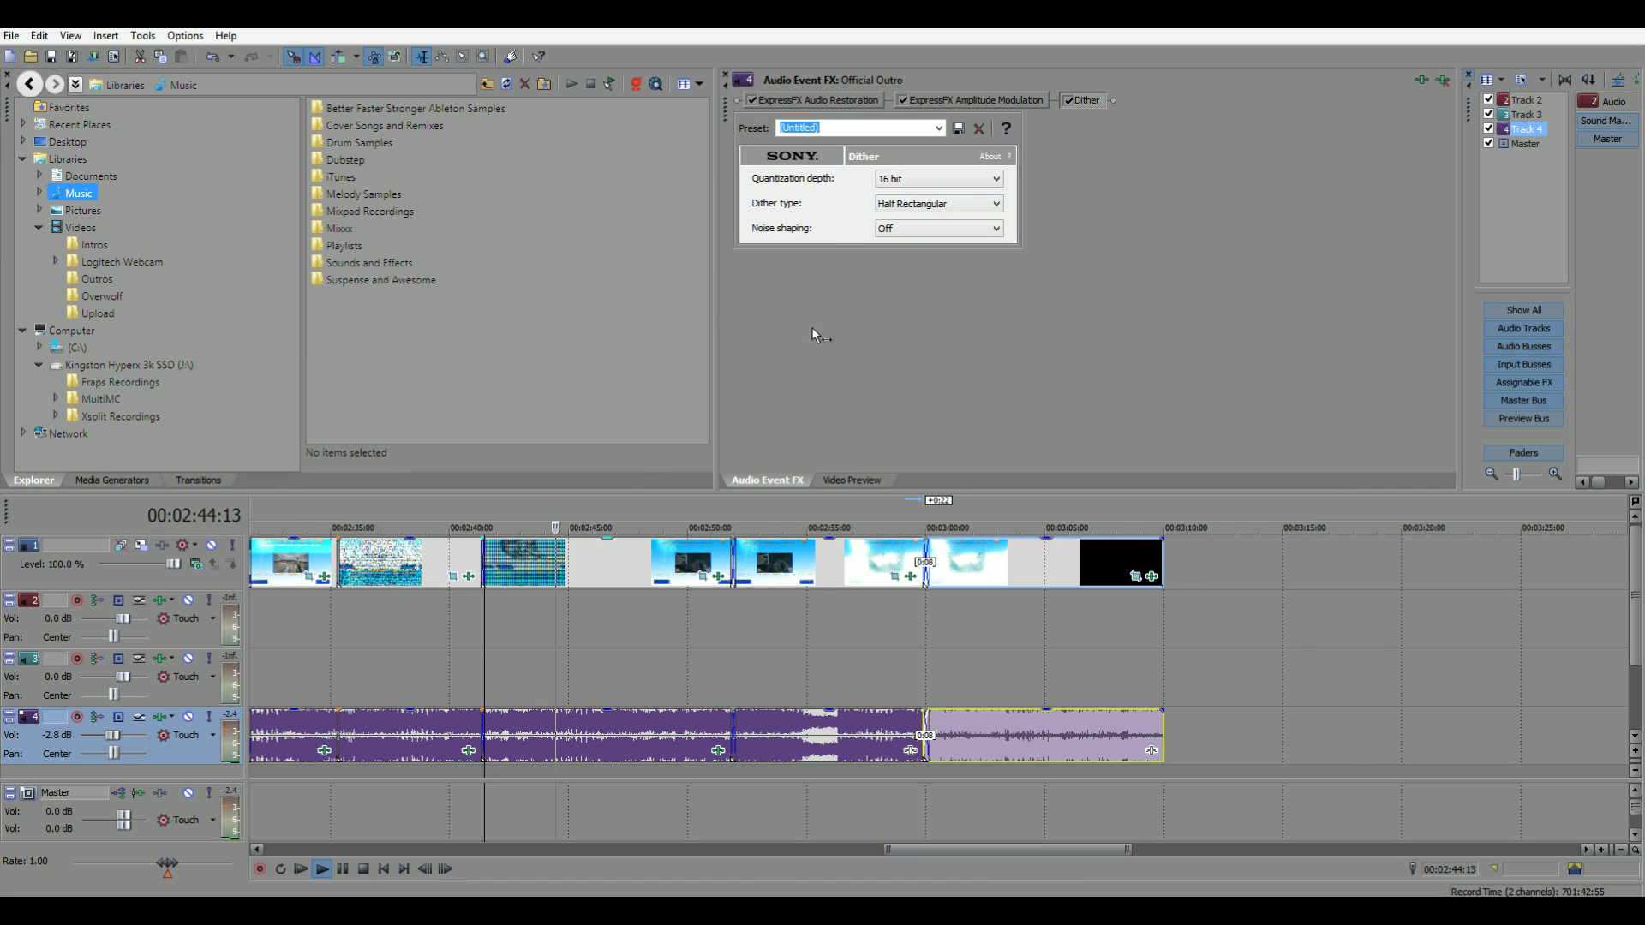
key(space)
click(925, 231)
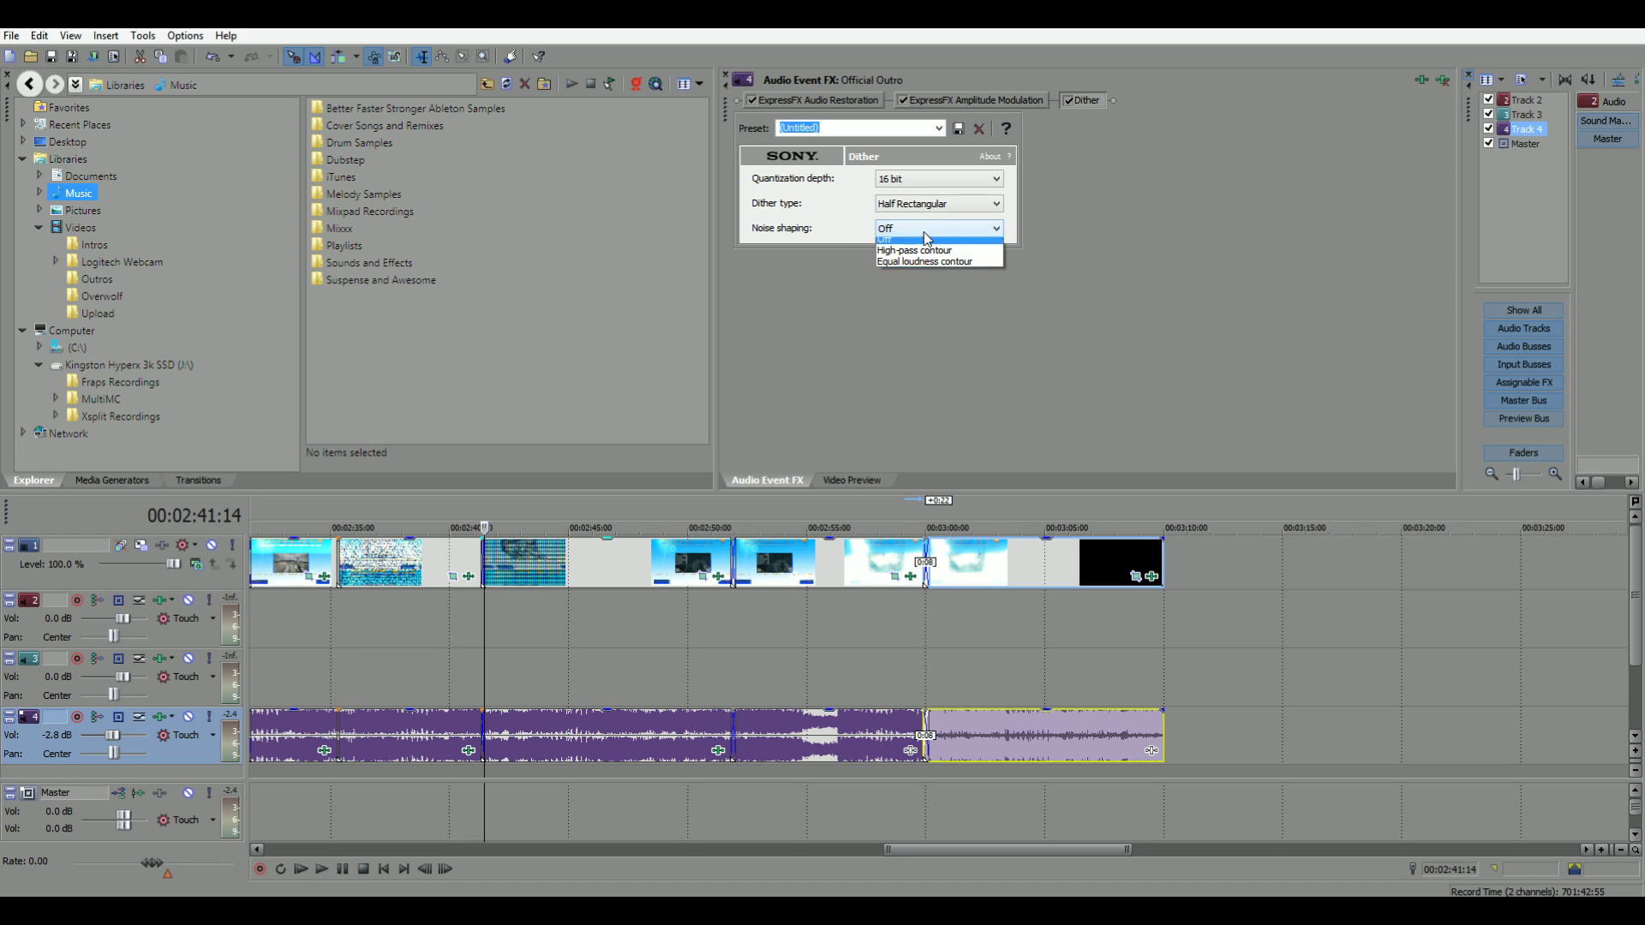
click(993, 232)
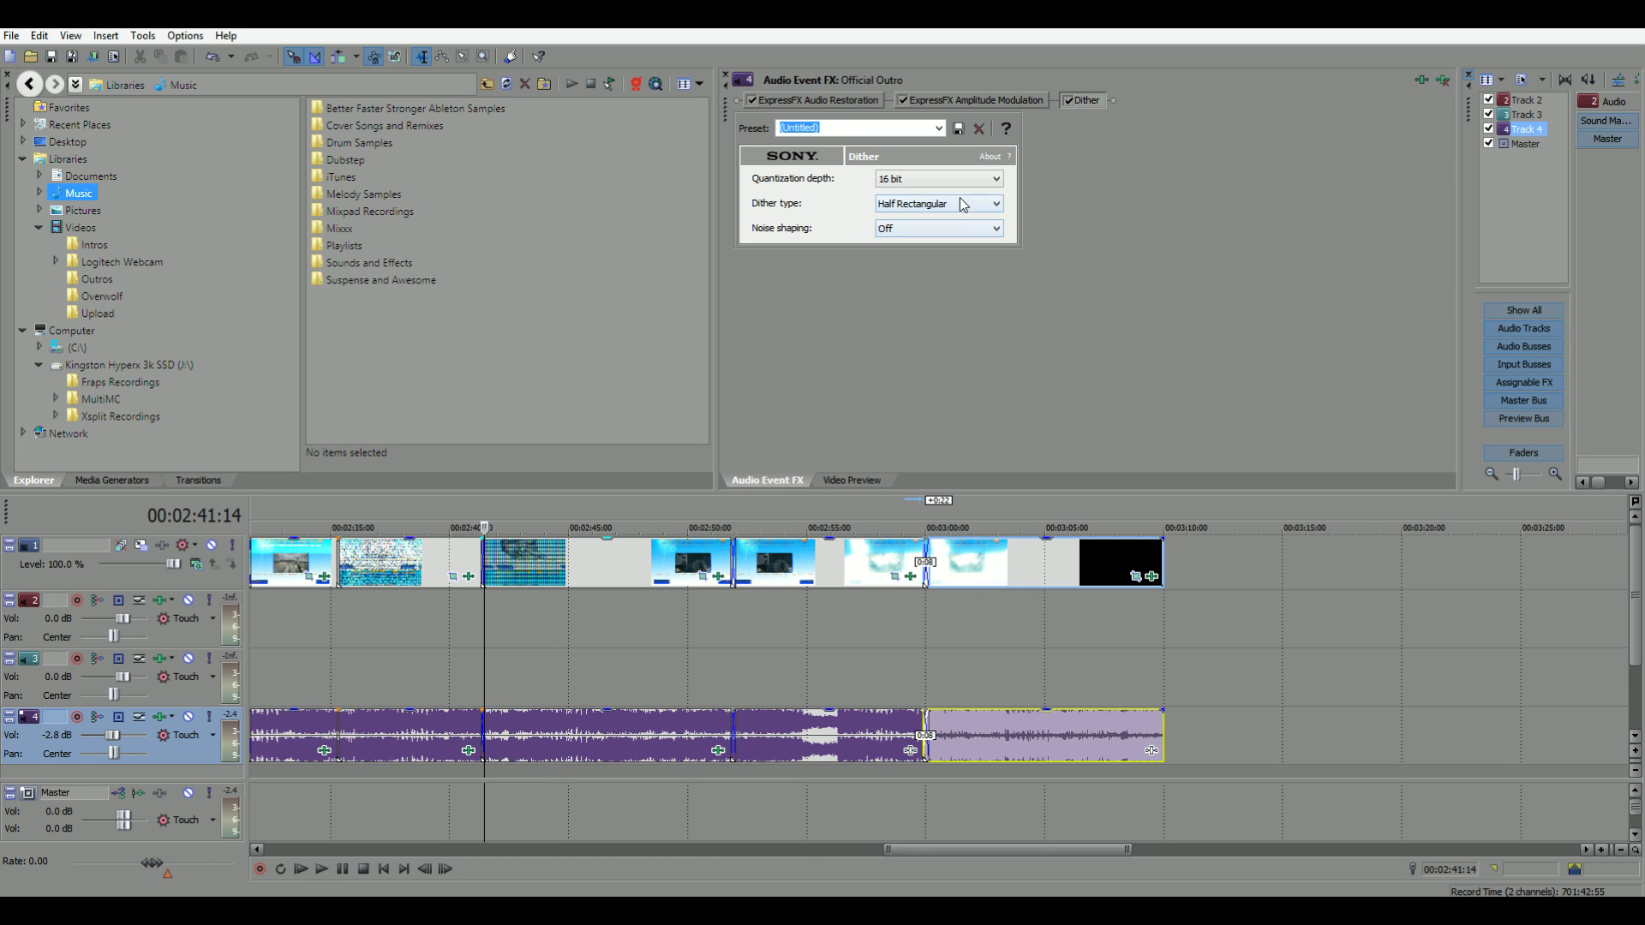
click(970, 228)
click(973, 228)
click(966, 267)
- Set Dither type to Rectangular and quantization depth to 18 bit
click(966, 204)
click(966, 203)
click(966, 242)
click(939, 179)
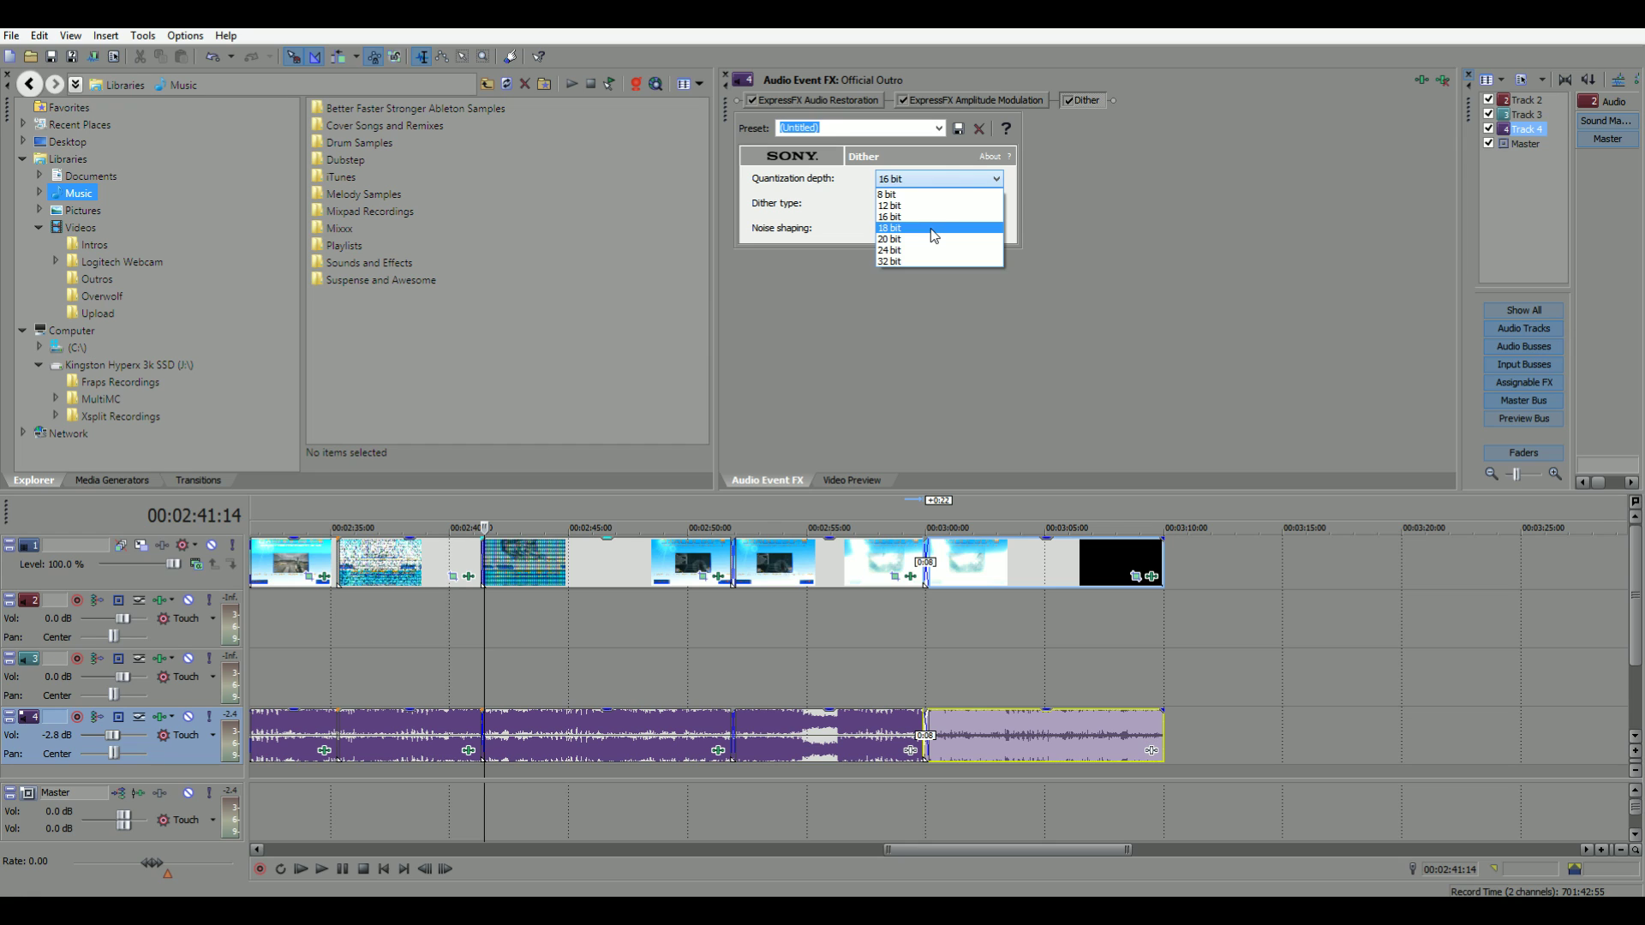
click(934, 228)
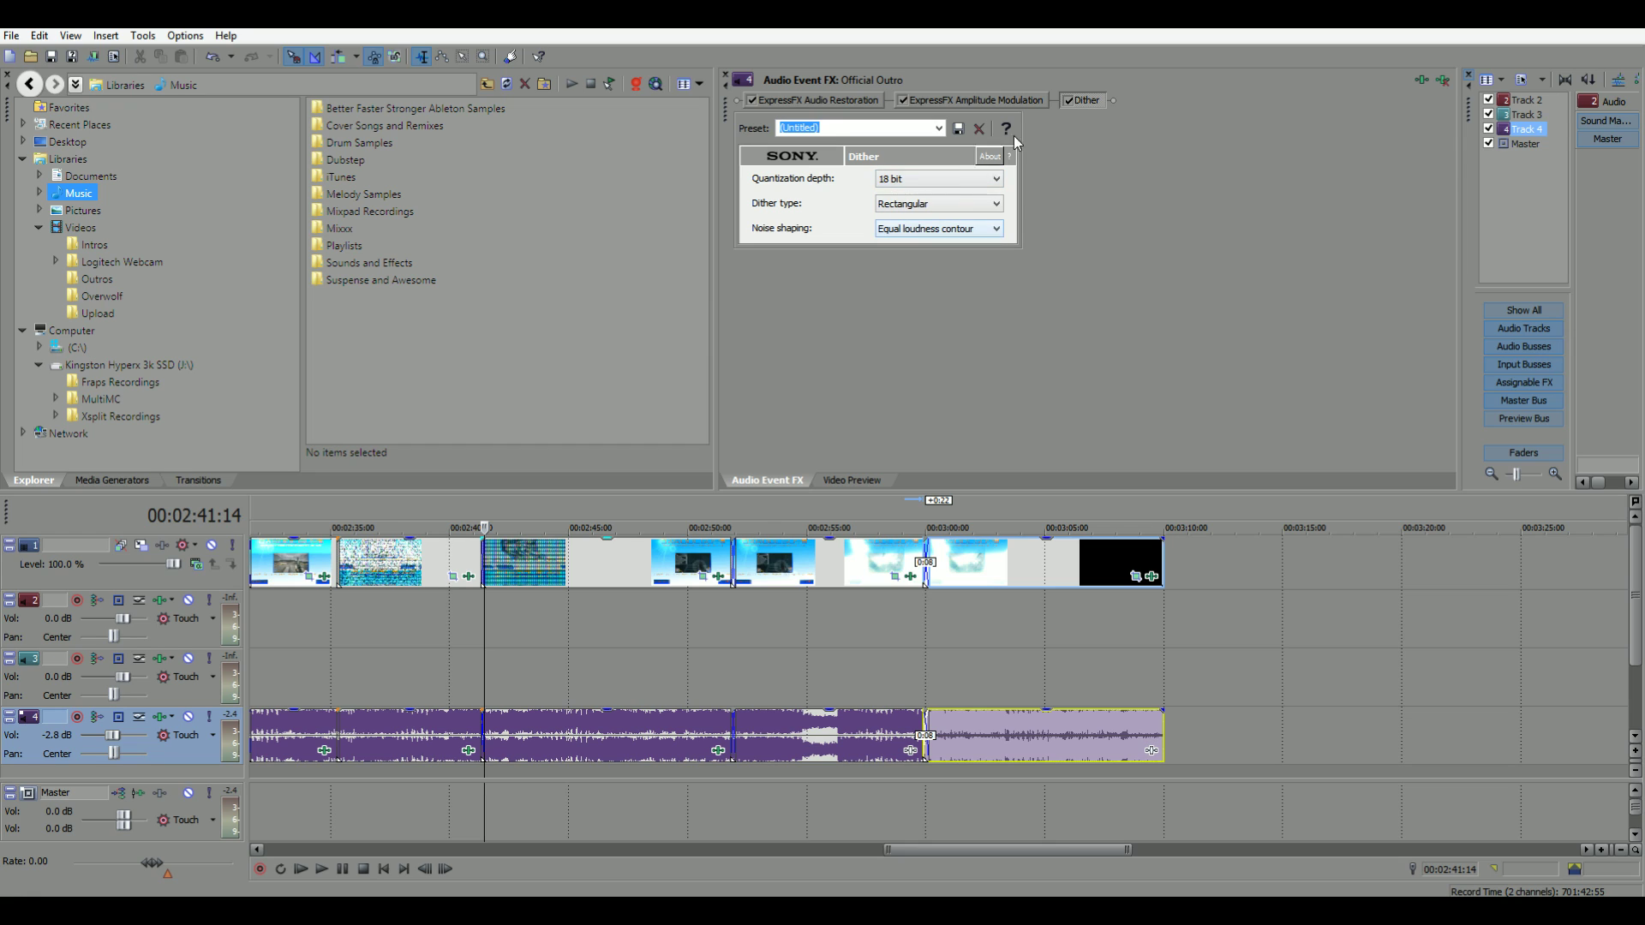
click(989, 98)
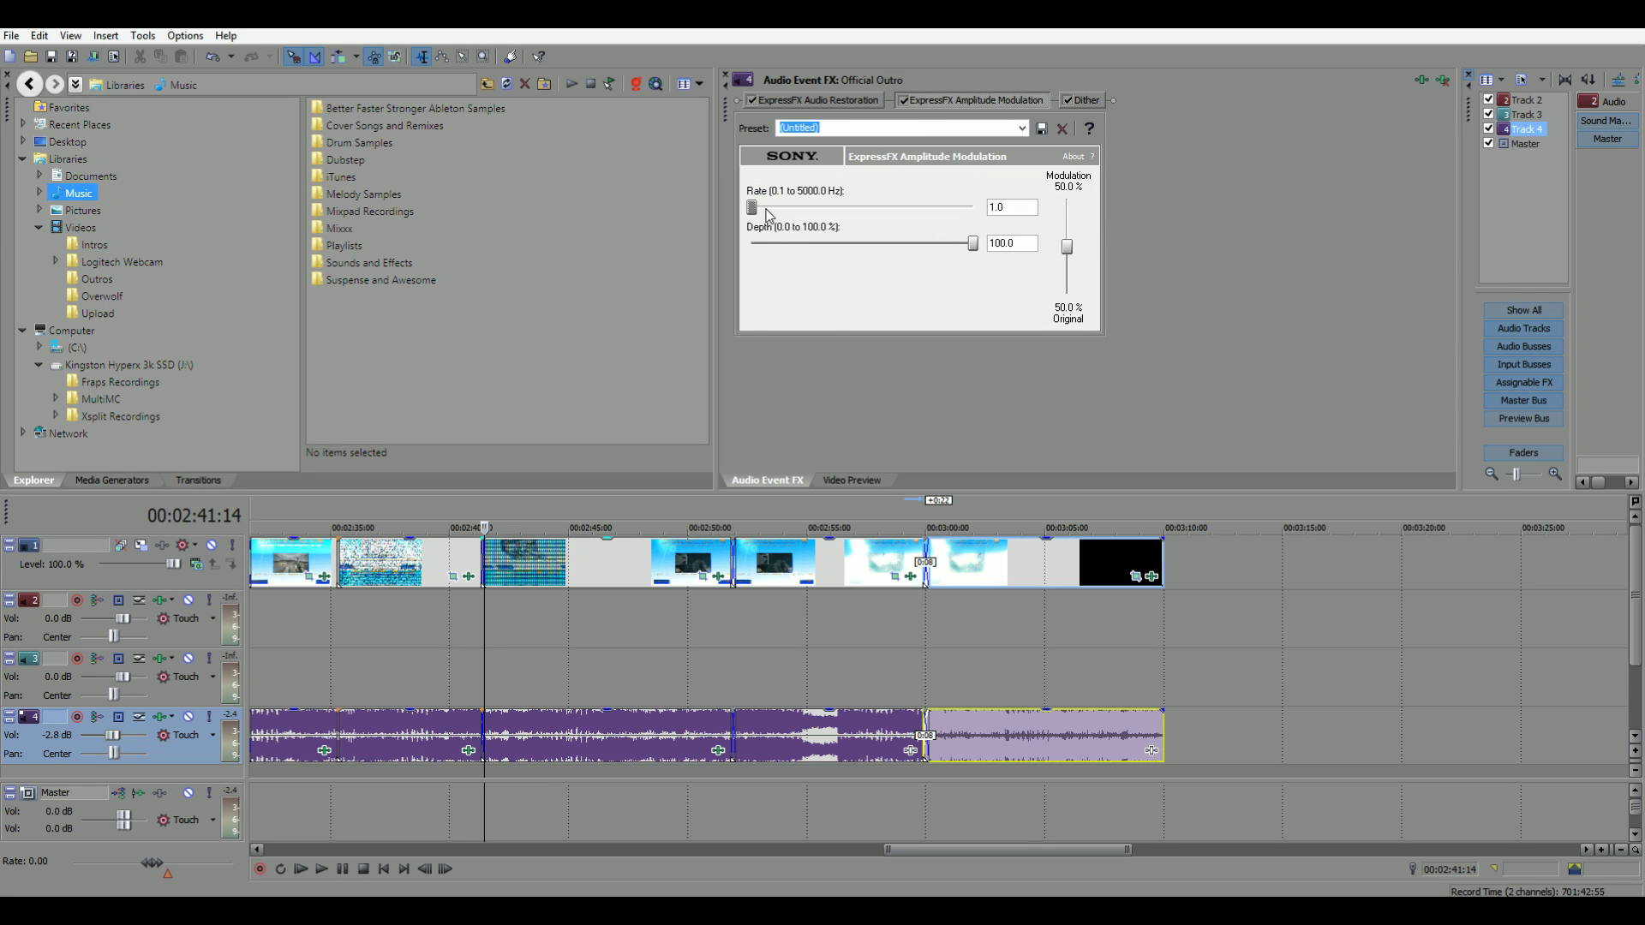
- Tune Amplitude Modulation to a 445.8 Hz rate and 84.4% depth while previewing
drag(753, 213, 767, 216)
key(space)
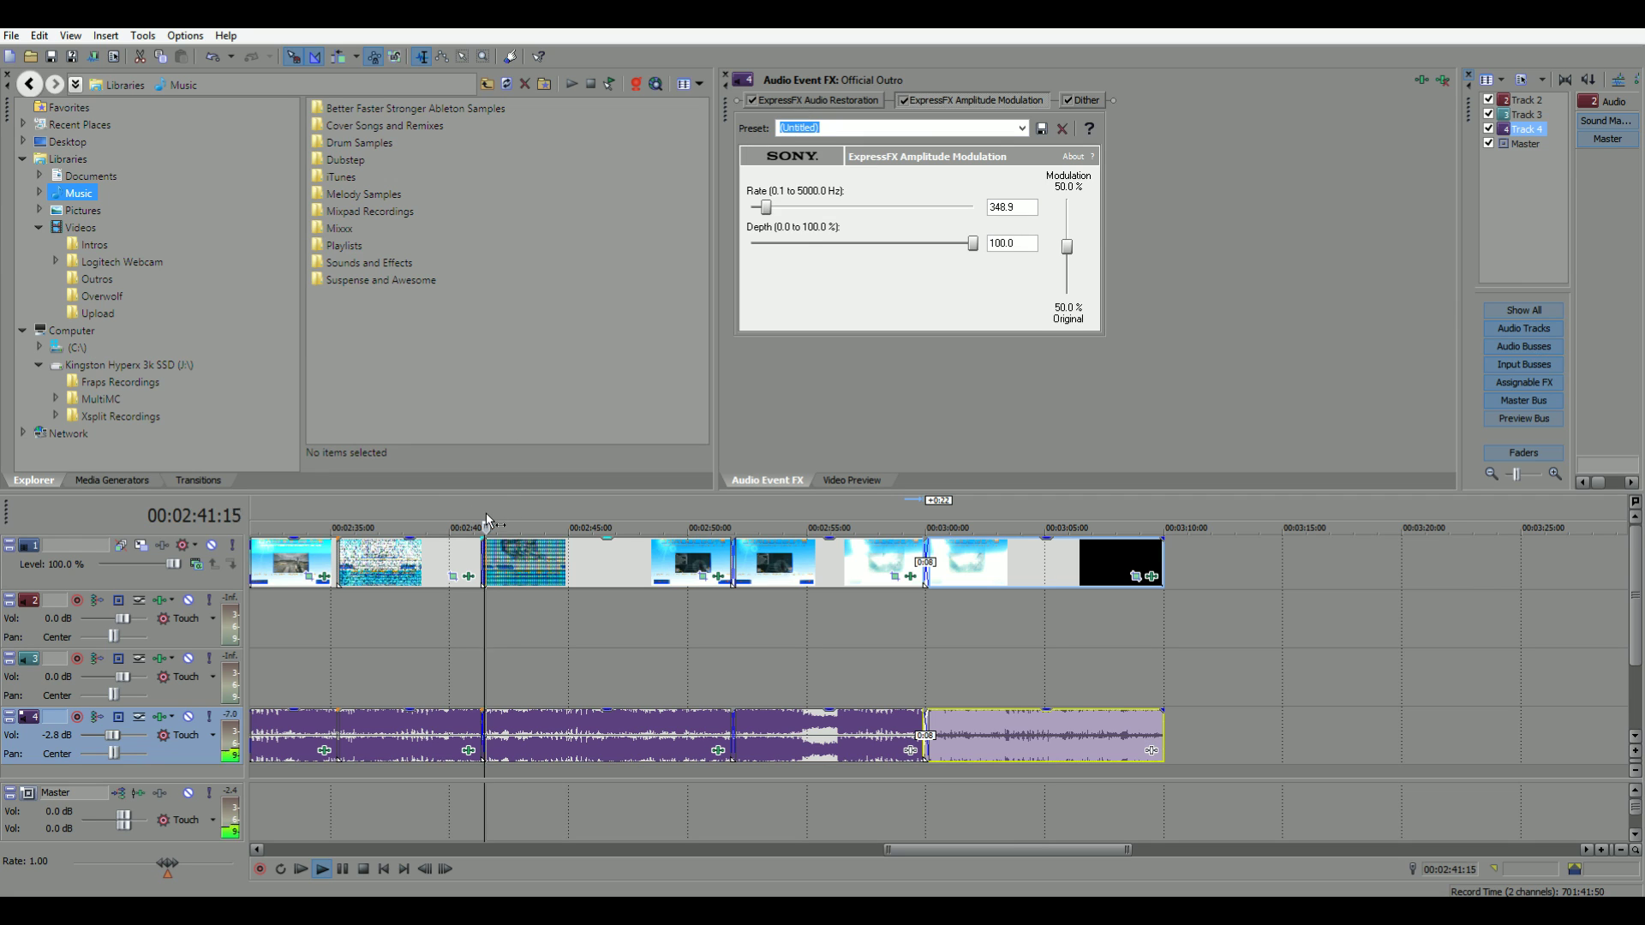
click(1082, 98)
click(984, 100)
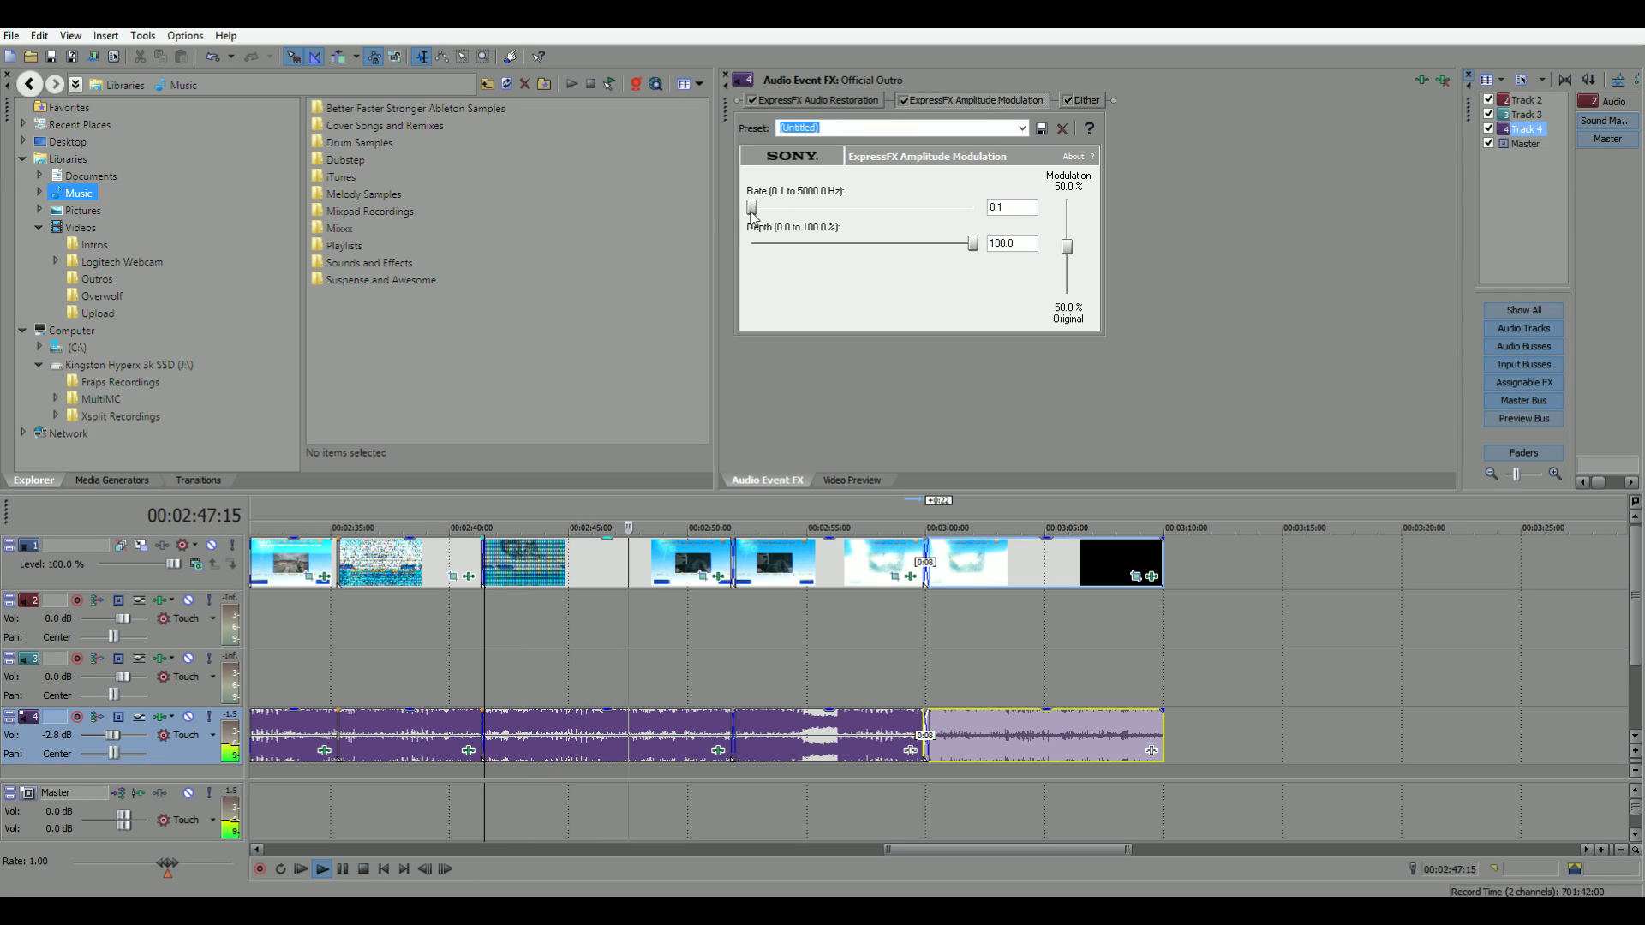
drag(754, 210, 764, 213)
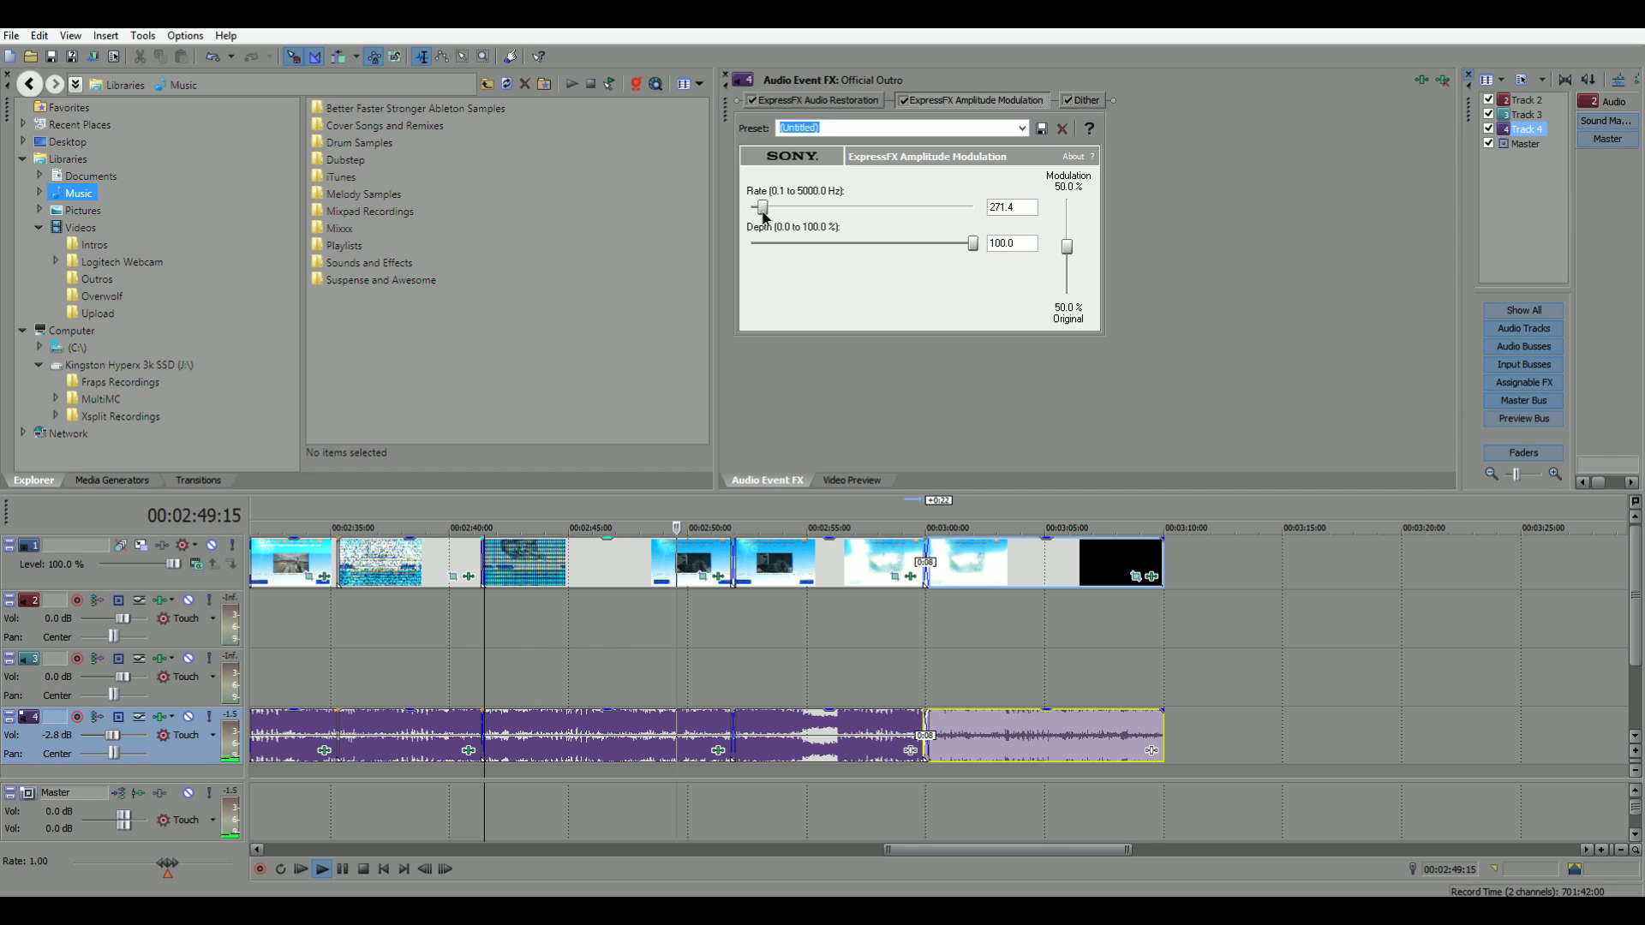
drag(973, 244, 937, 246)
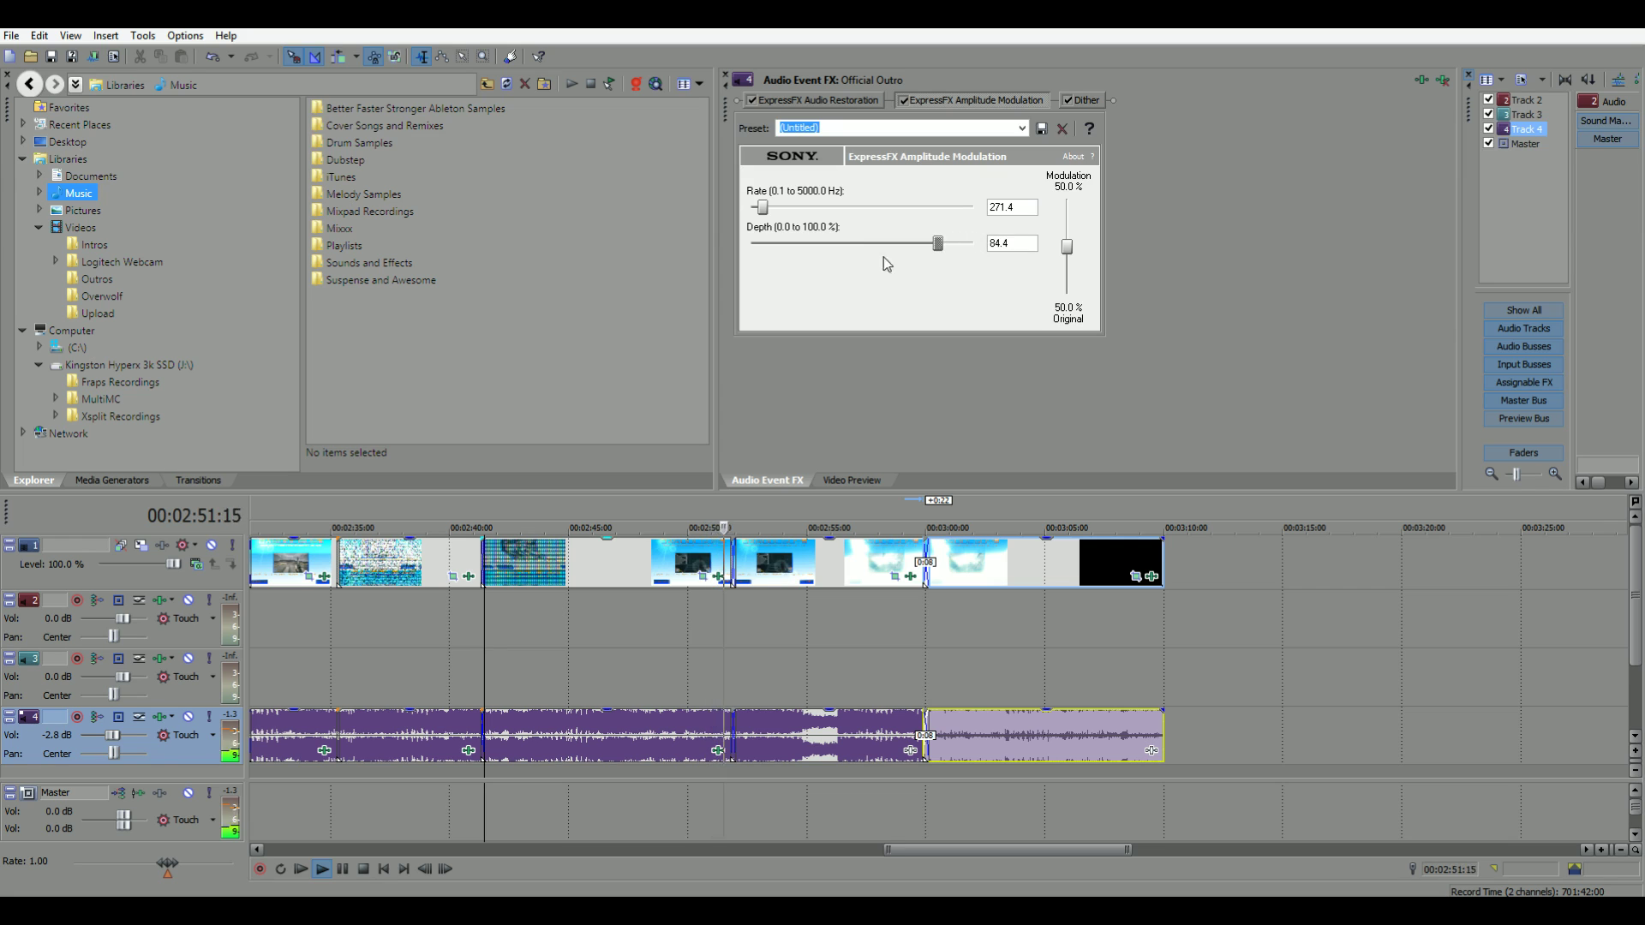
drag(761, 208, 772, 208)
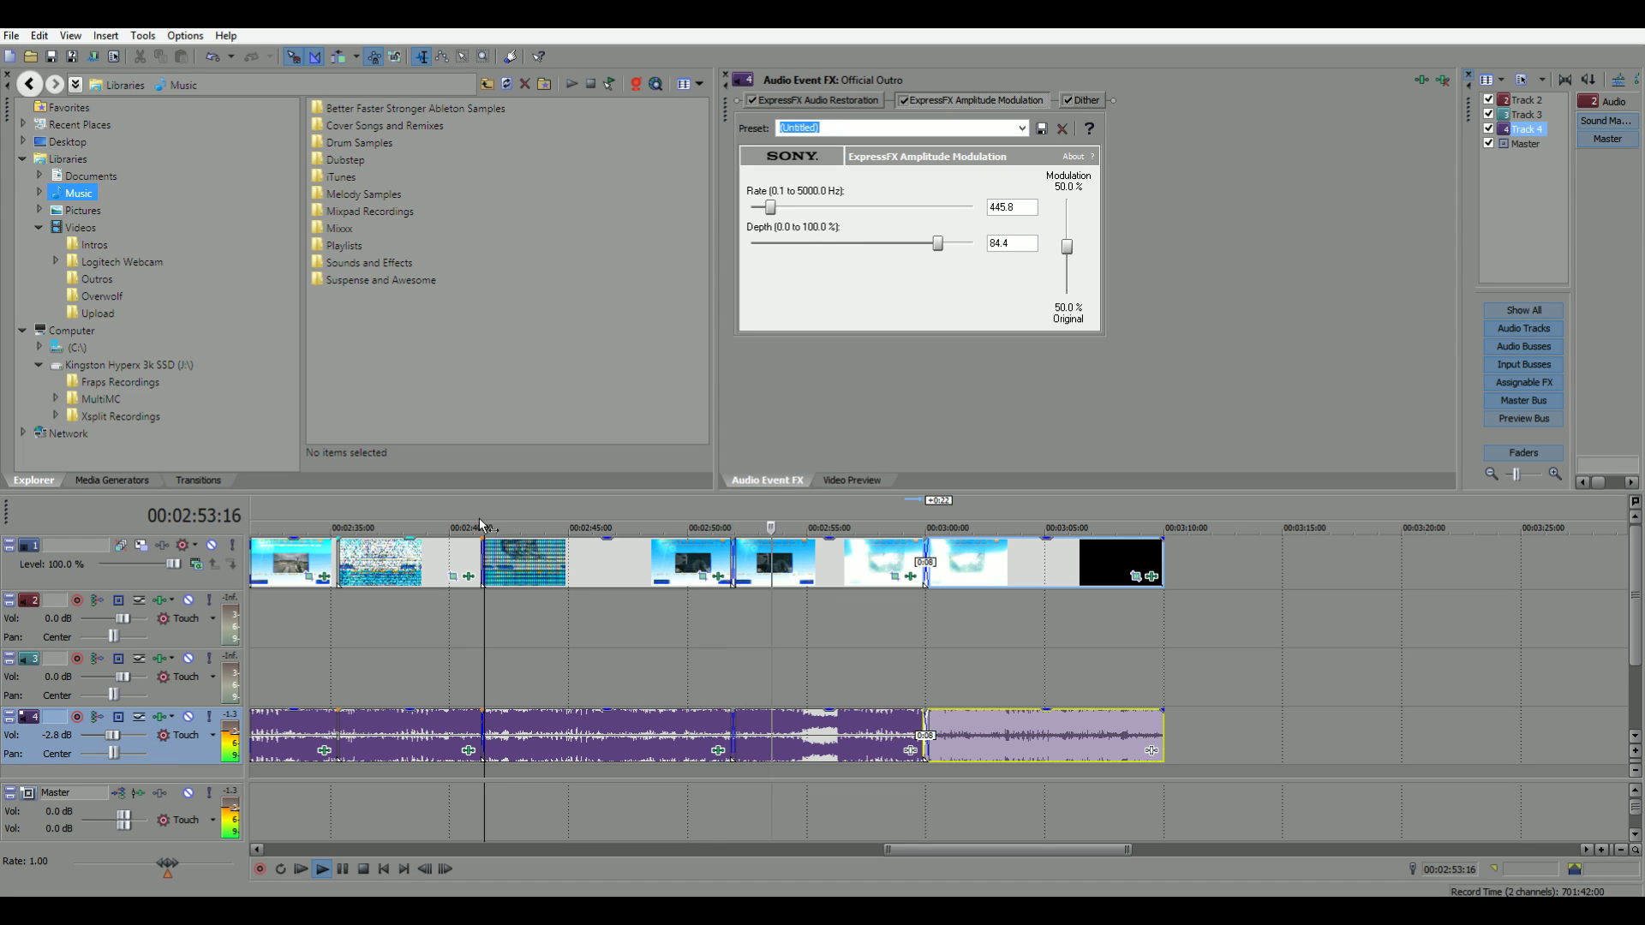
click(1084, 104)
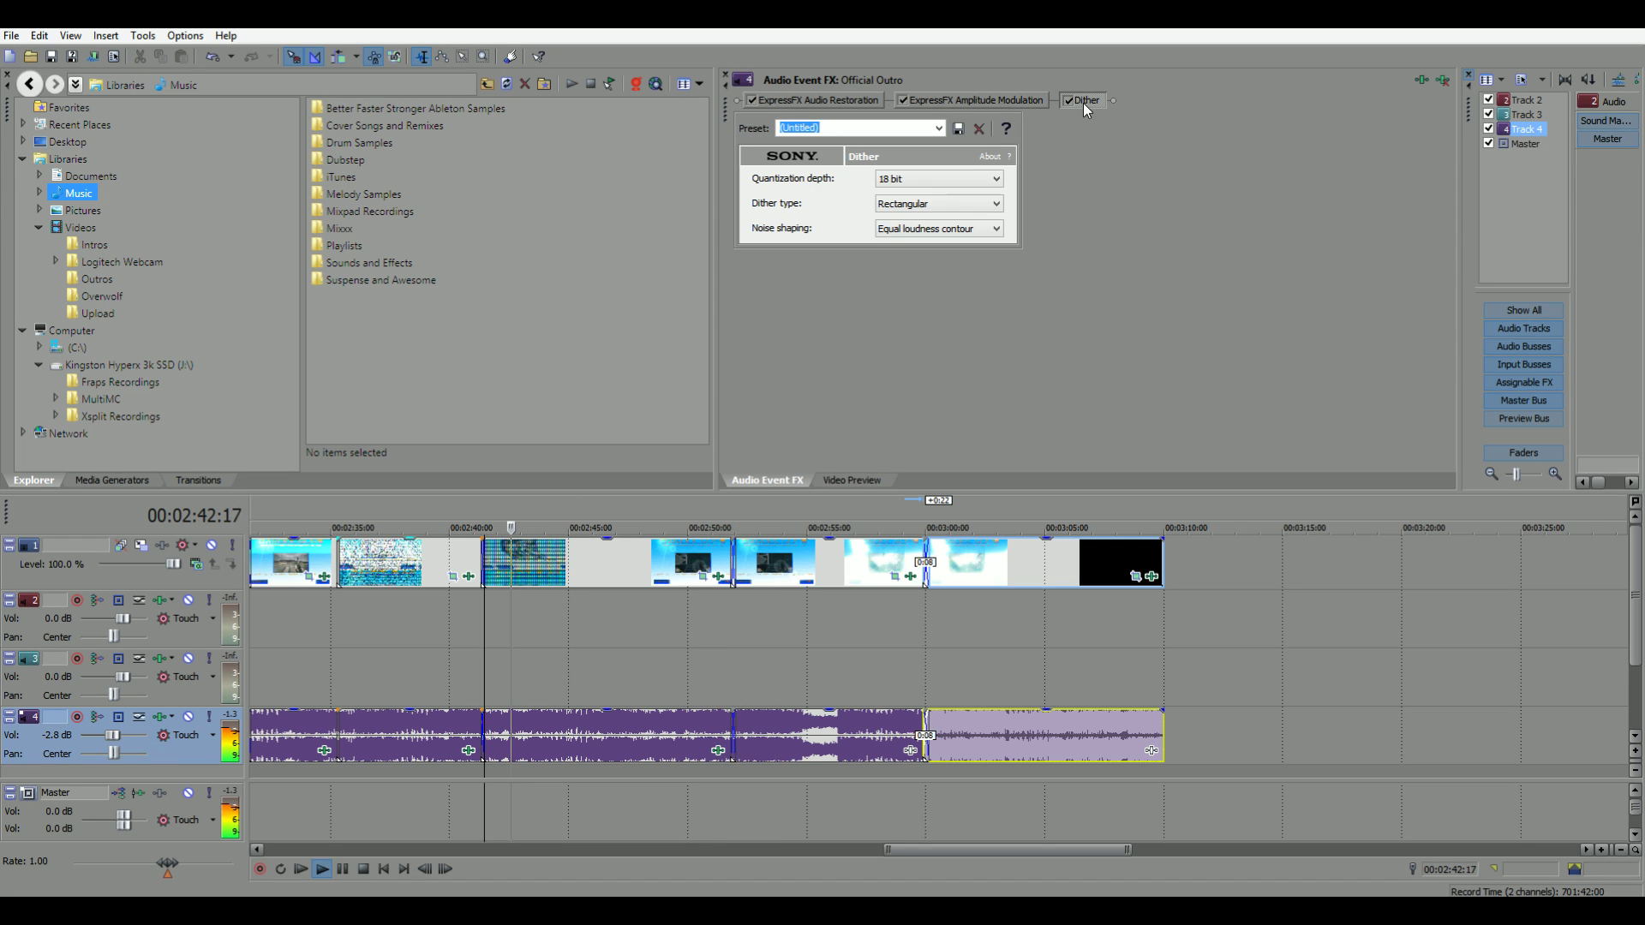
- Change Dither to Half Rectangular type, 16-bit depth and no noise shaping
click(662, 512)
key(space)
click(939, 205)
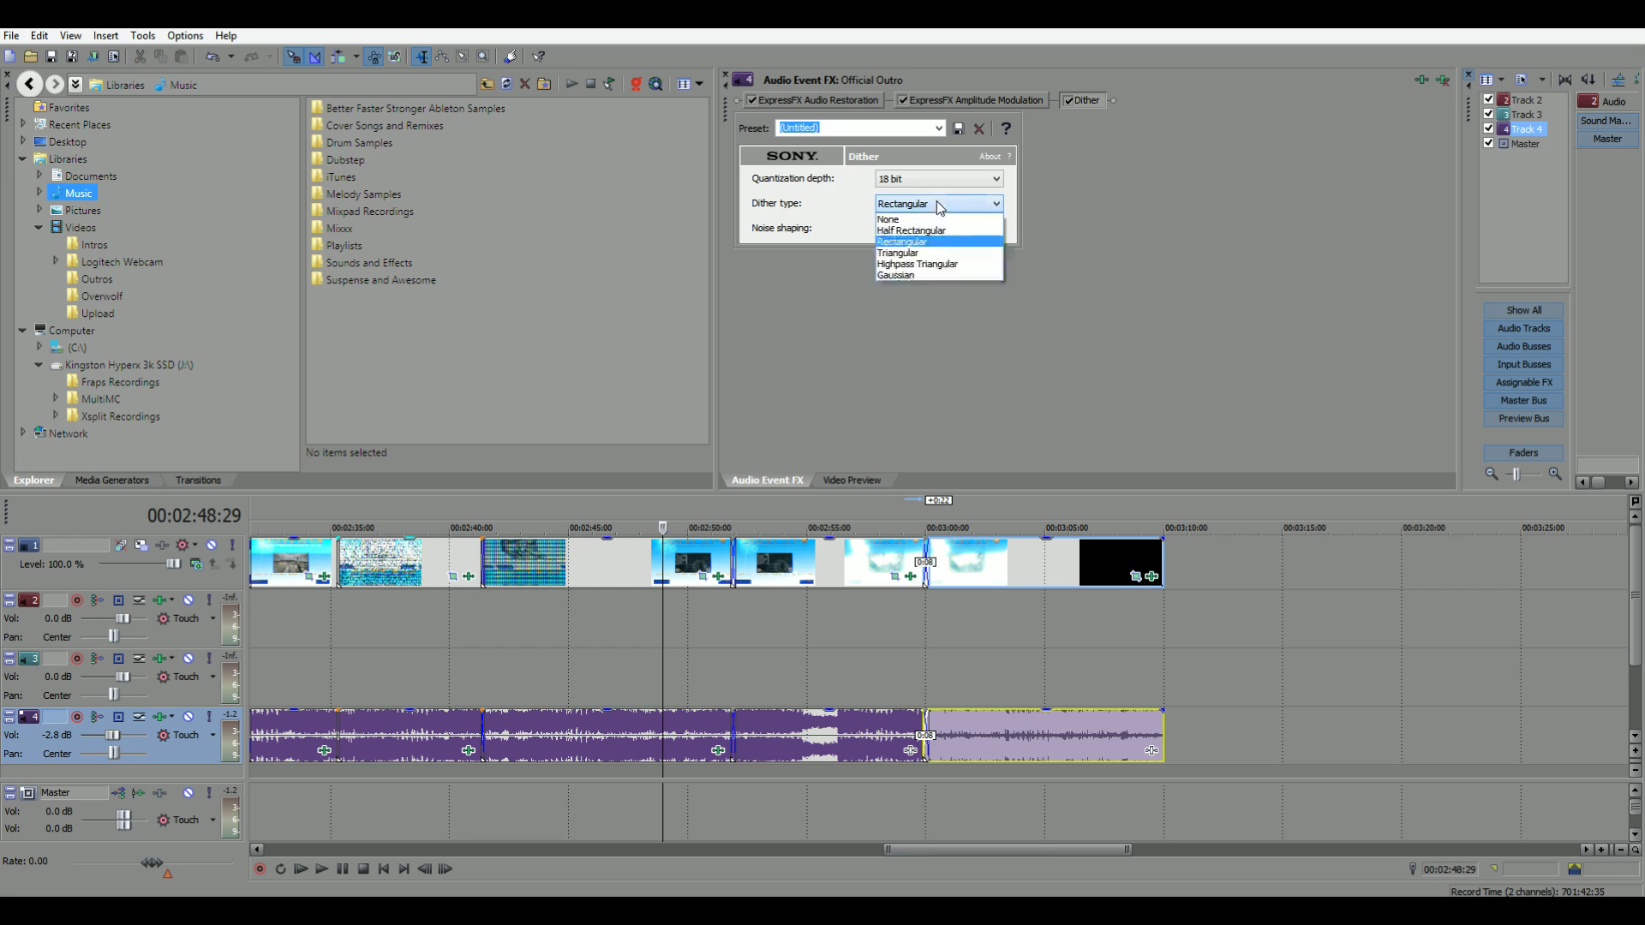
click(935, 237)
click(933, 183)
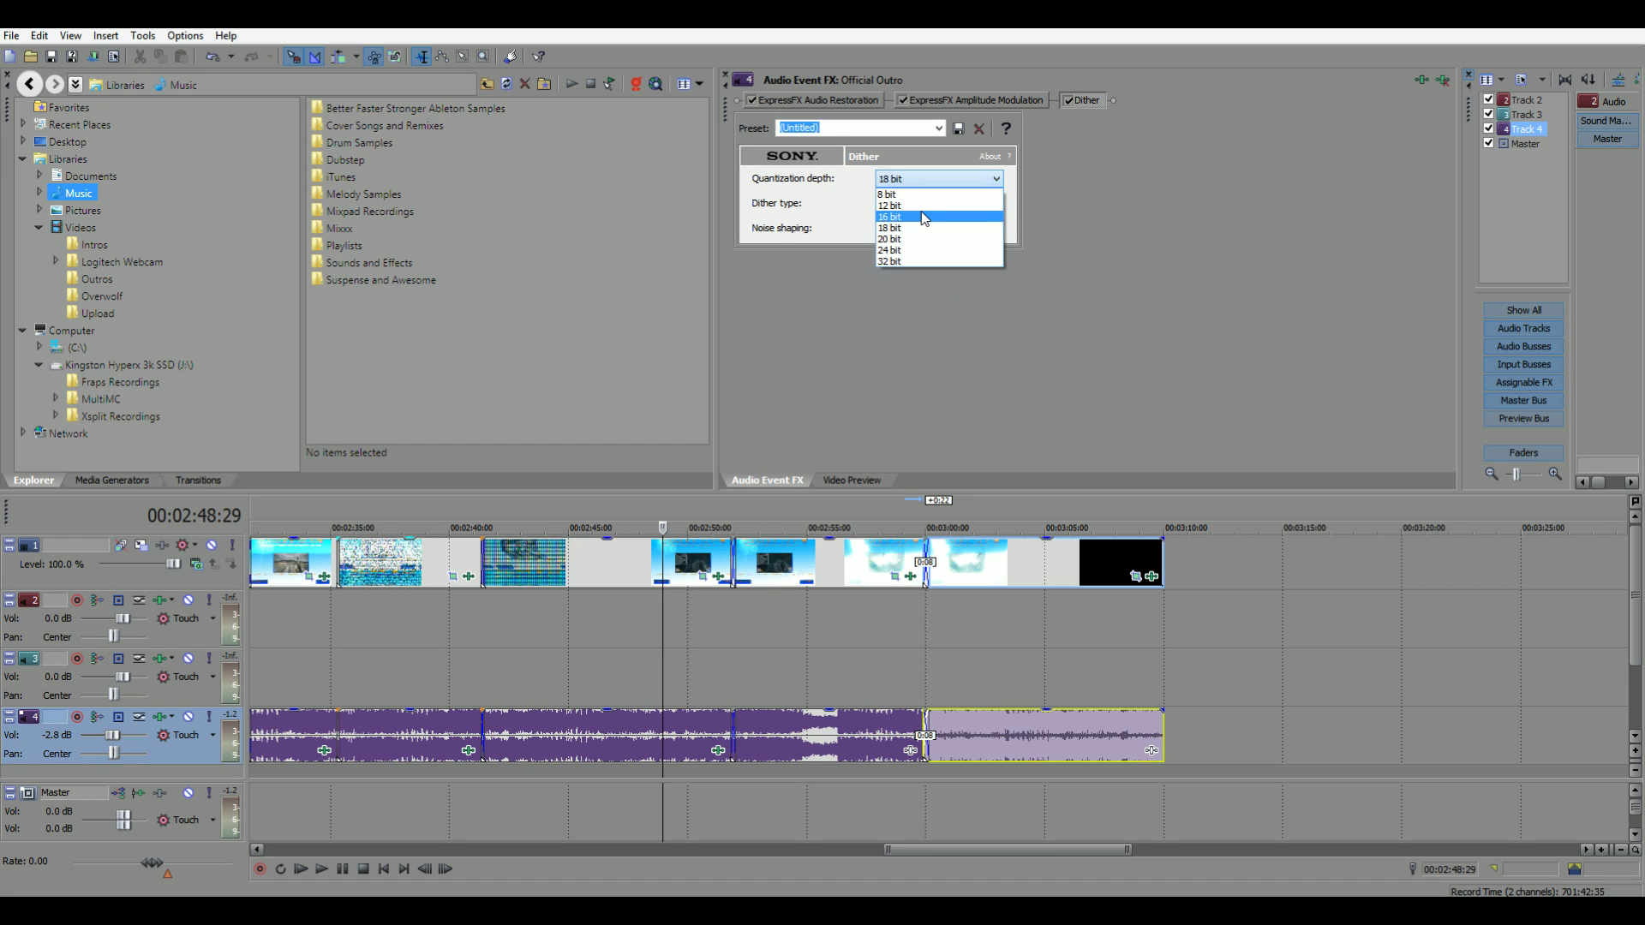
click(933, 216)
click(933, 244)
- Preview the revised Dither settings from about 2:41
click(485, 511)
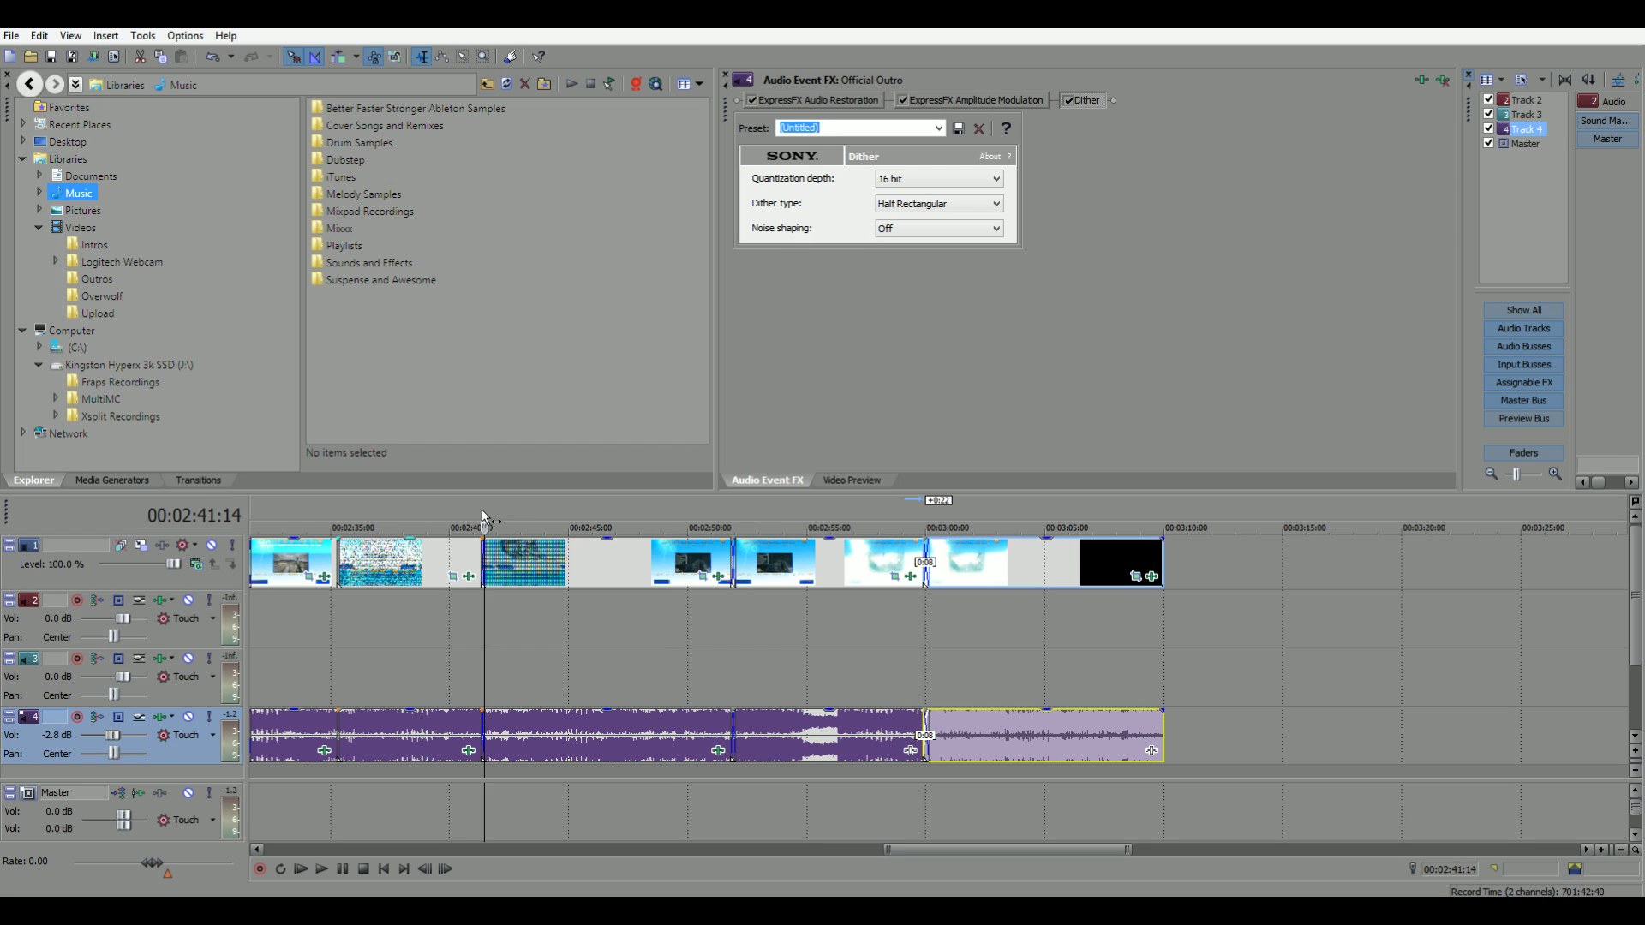
key(space)
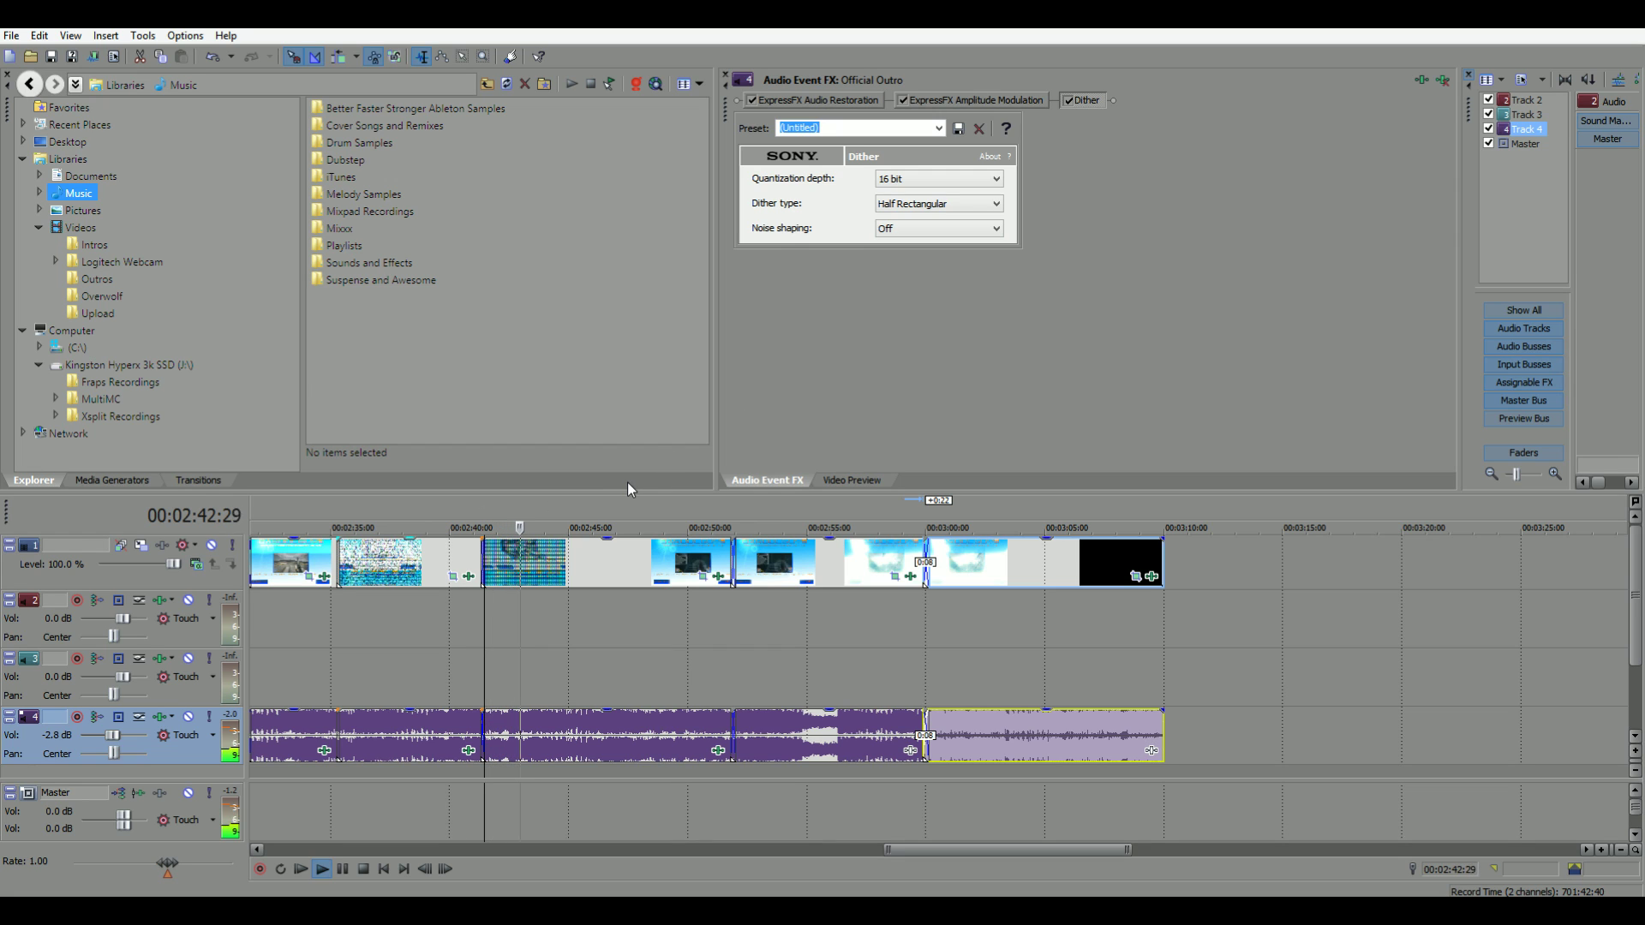
key(space)
click(815, 101)
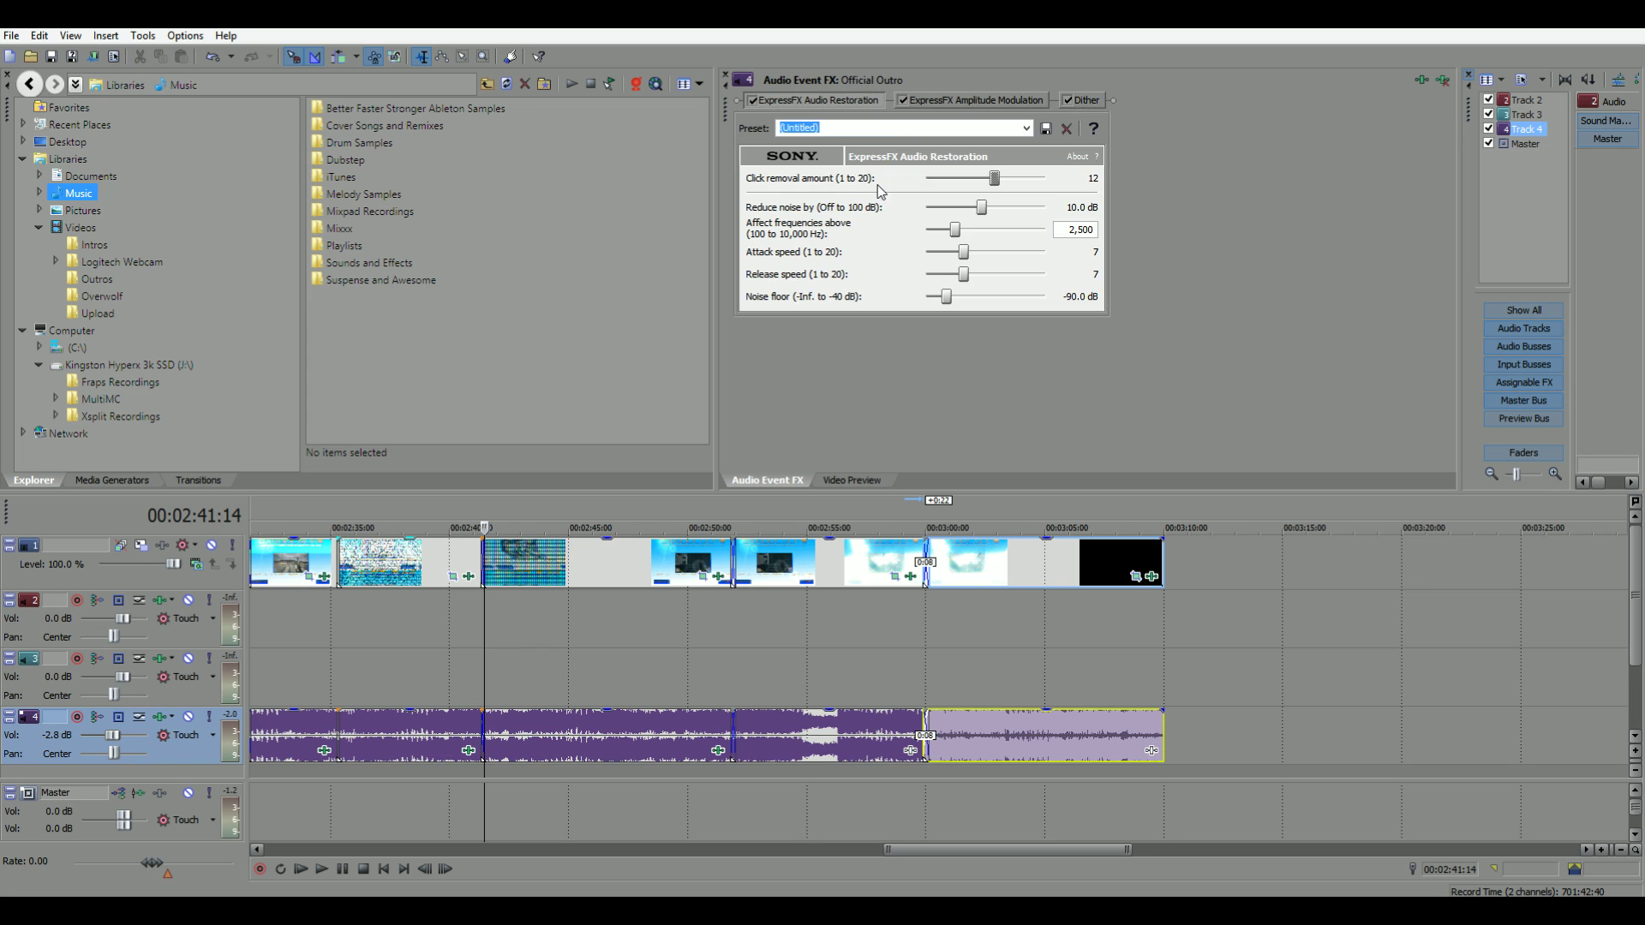
- Raise Audio Restoration noise reduction to 10.6 dB and attack/release to 8, then preview
click(985, 209)
drag(966, 255, 971, 276)
key(space)
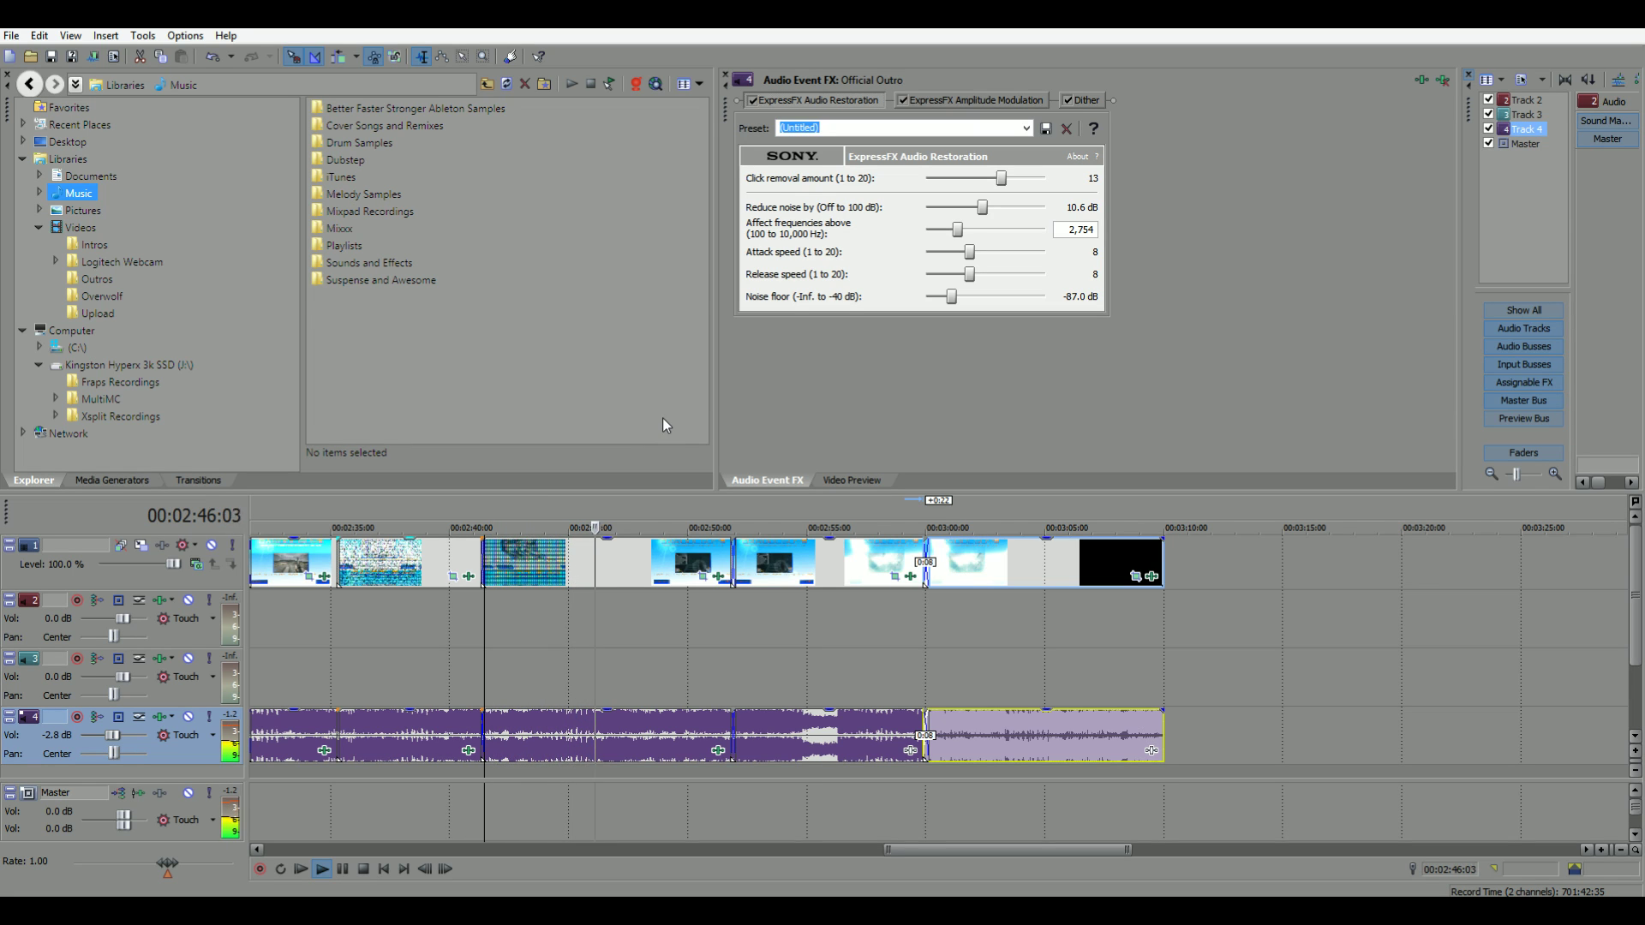
key(space)
- Add ExpressFX Distortion to the end of the event's effect chain
click(1422, 81)
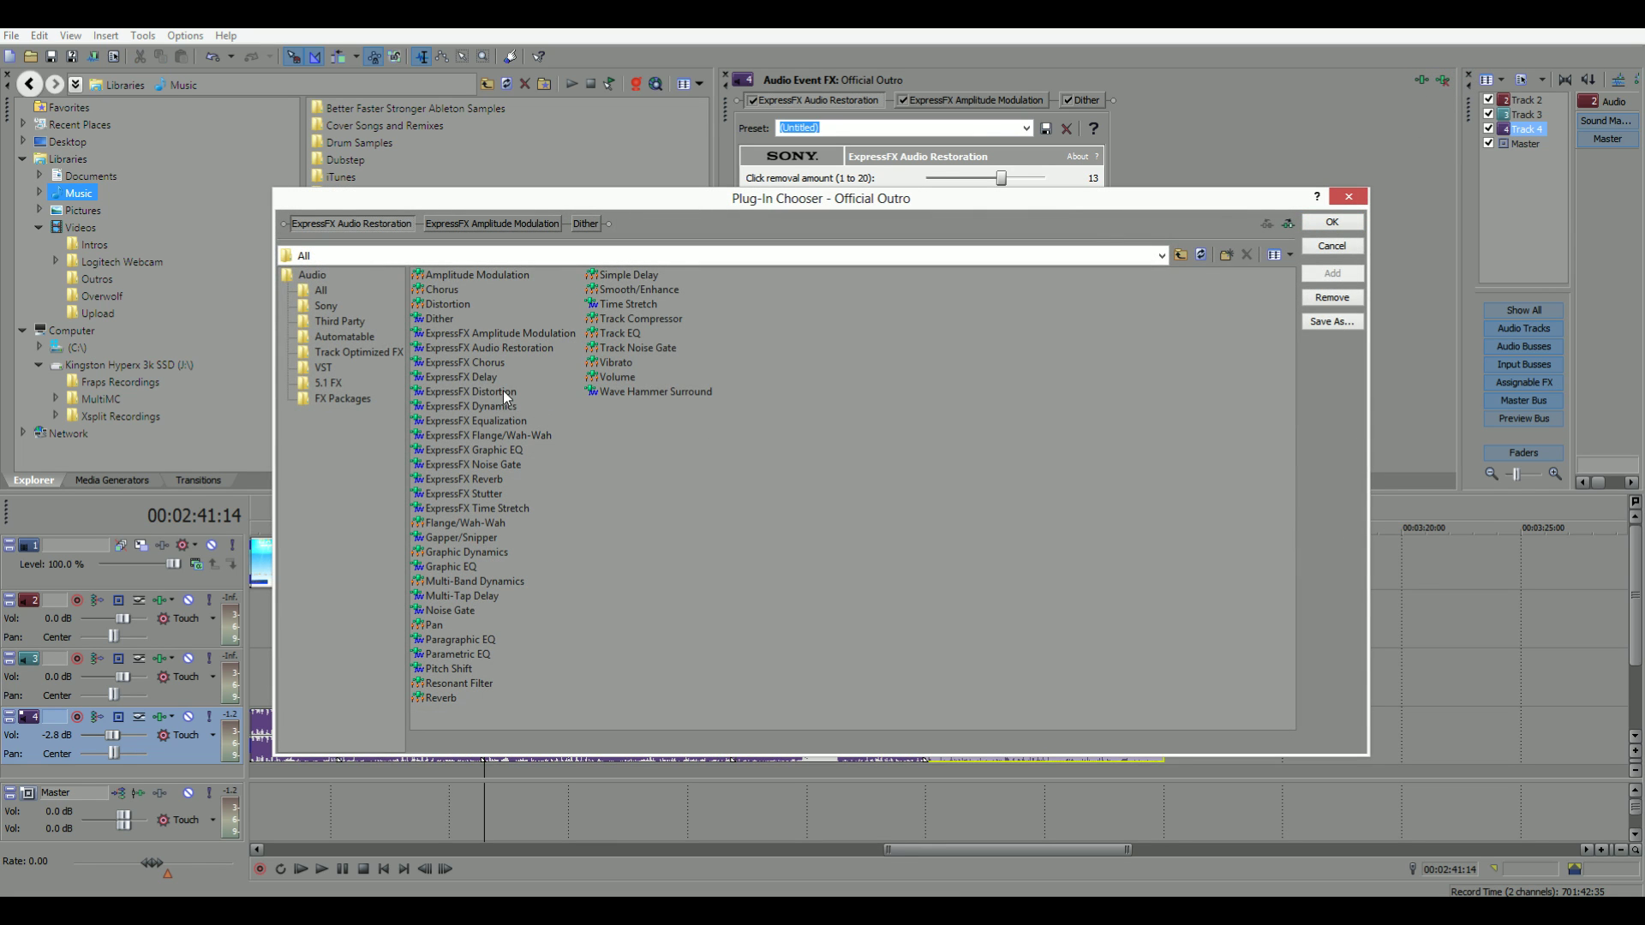
click(503, 391)
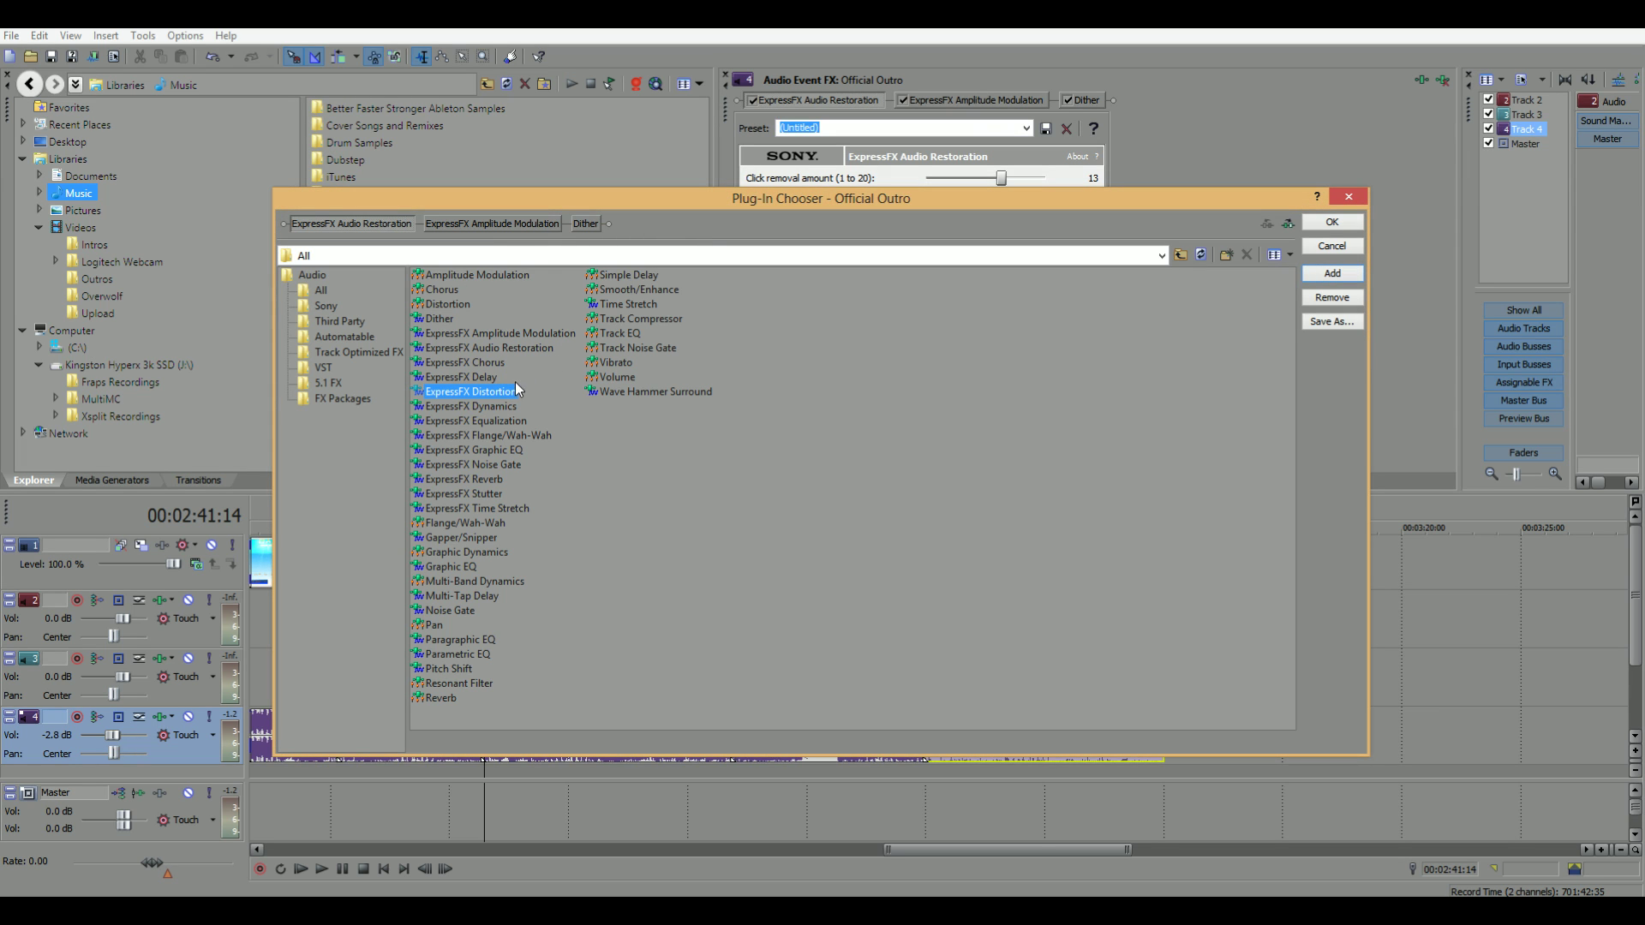
drag(516, 386, 688, 224)
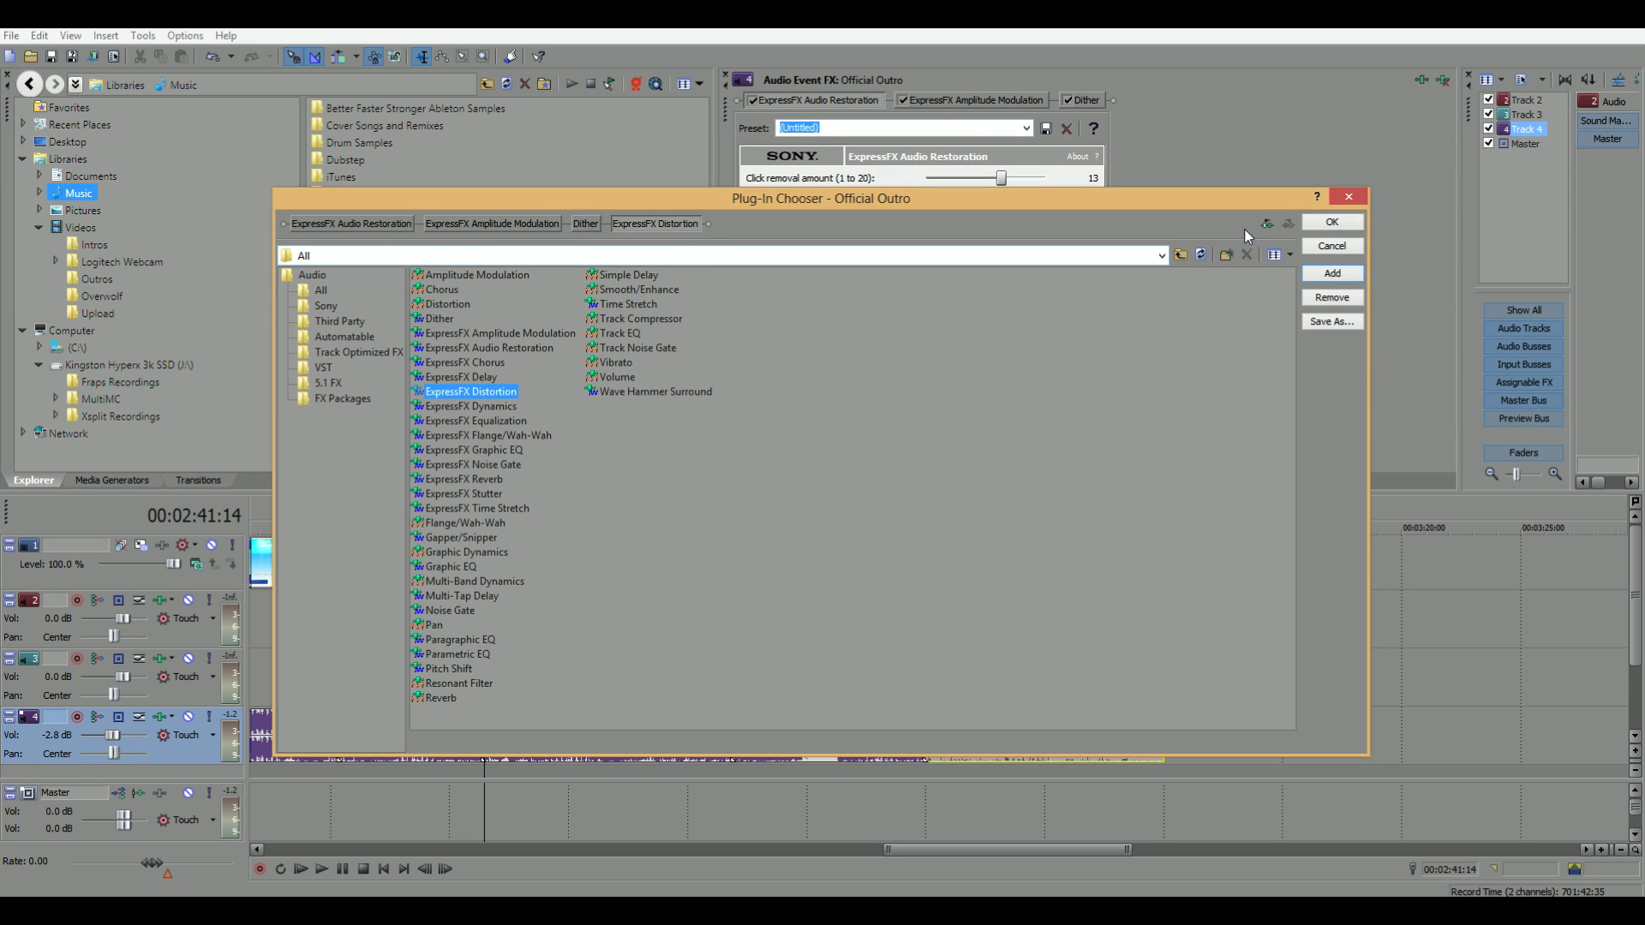
click(1329, 223)
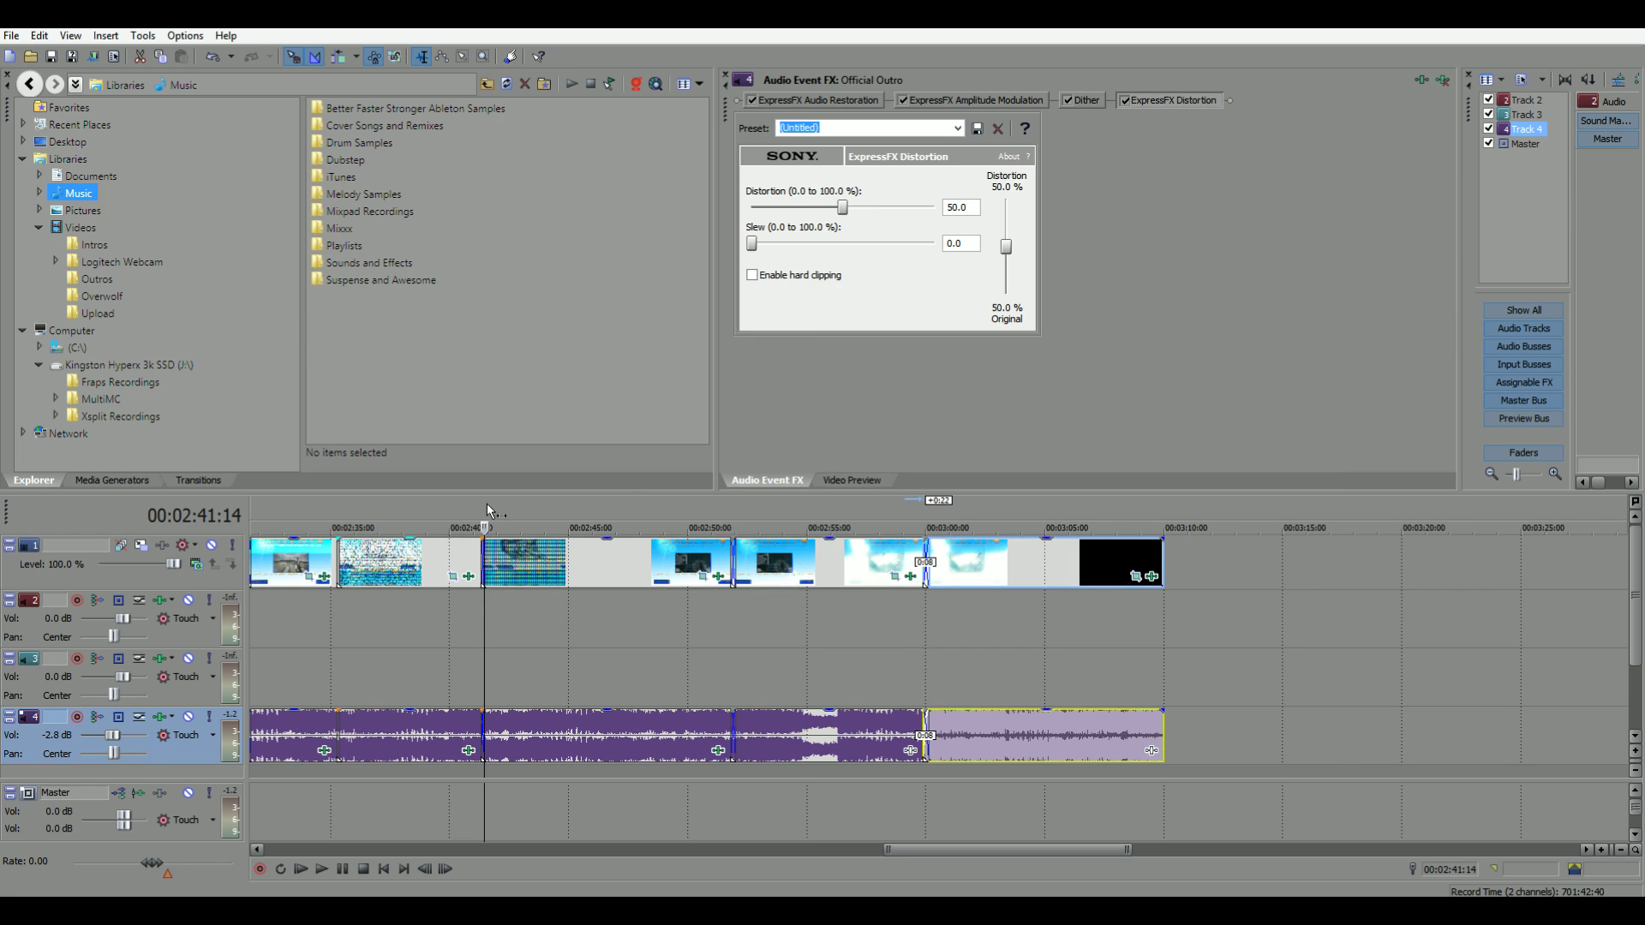
- Set Distortion to 41.3% and slew to 1.4% while auditioning playback
key(space)
key(space)
drag(752, 245, 765, 247)
drag(842, 208, 812, 216)
drag(488, 509, 477, 510)
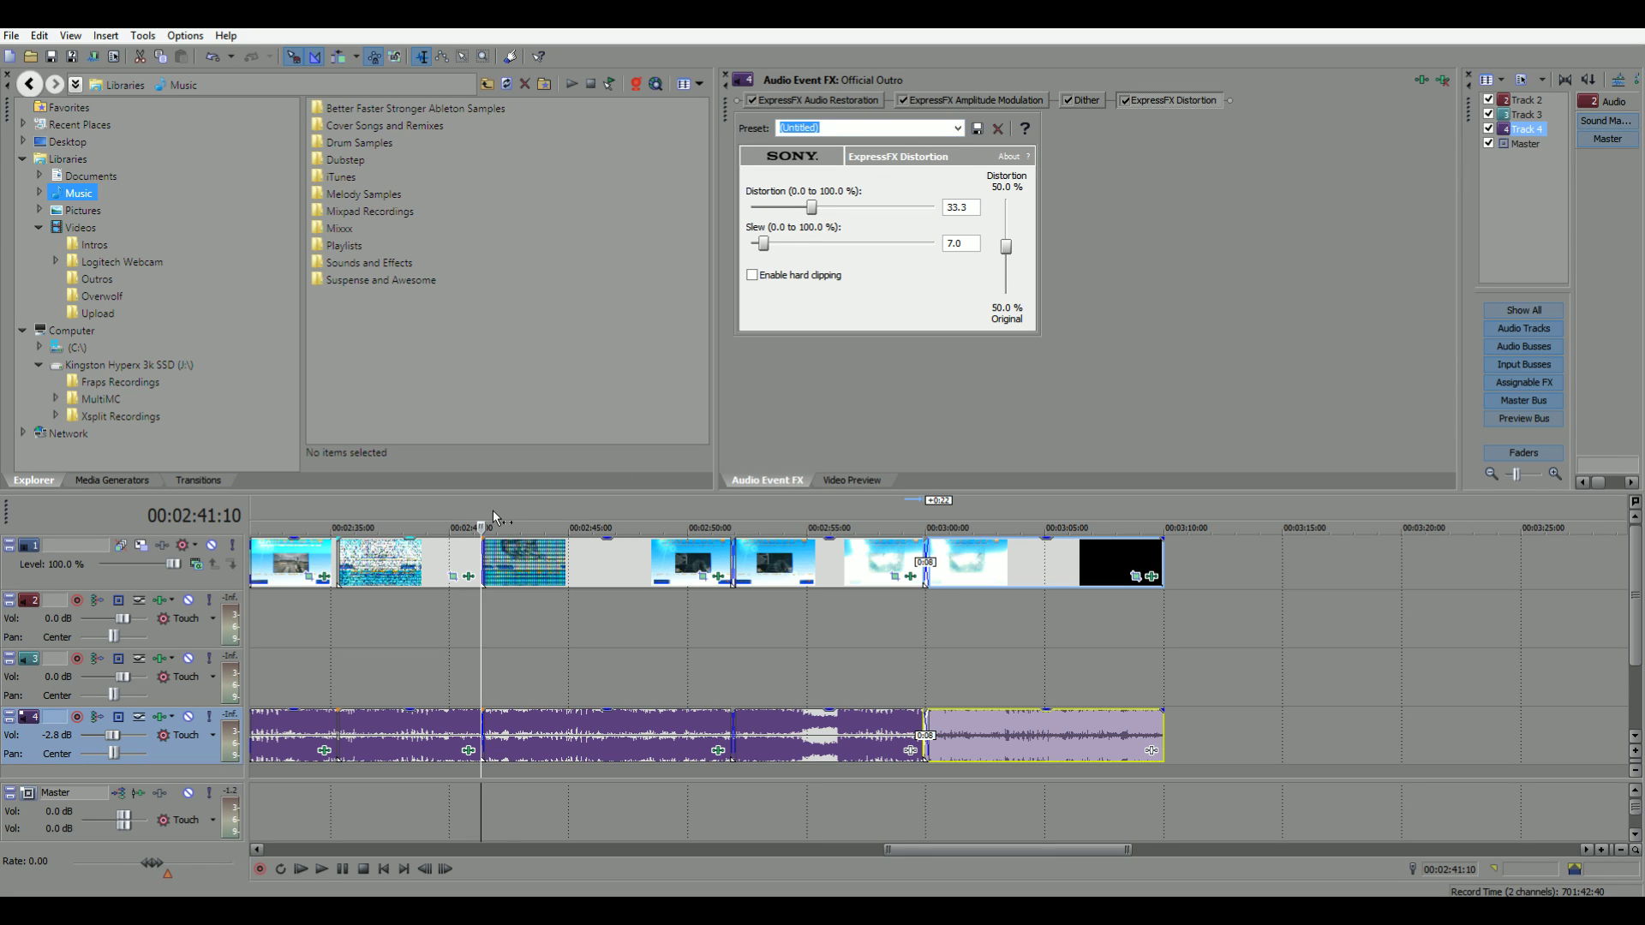
key(space)
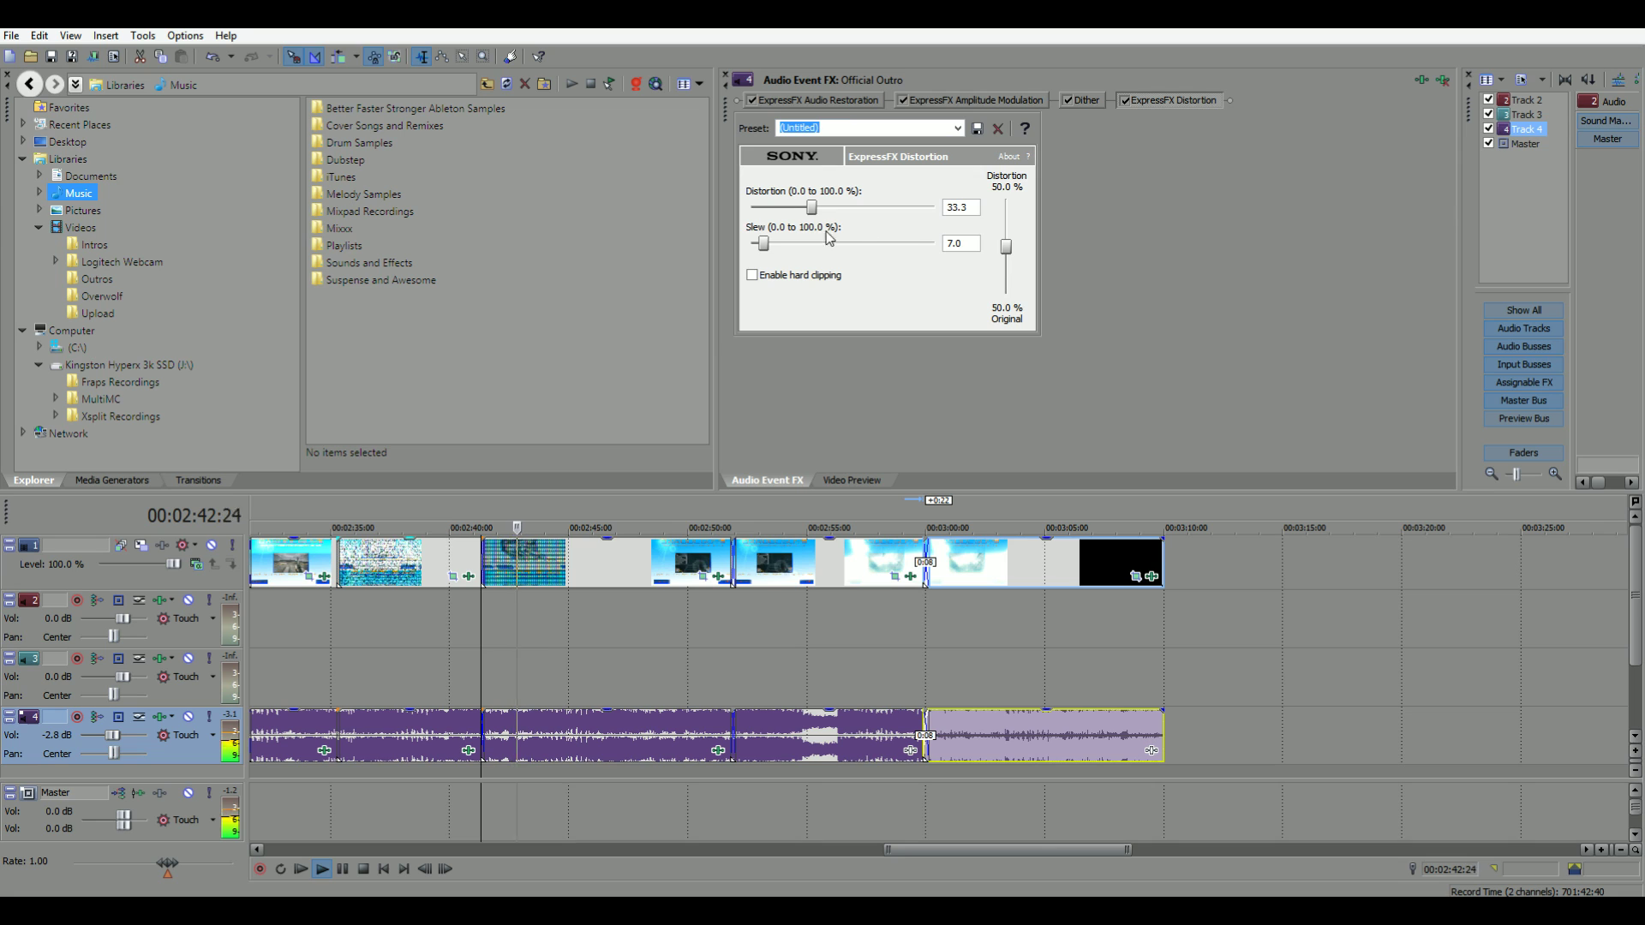
mouse_move(811, 209)
mouse_down()
mouse_move(826, 212)
mouse_move(754, 251)
mouse_up()
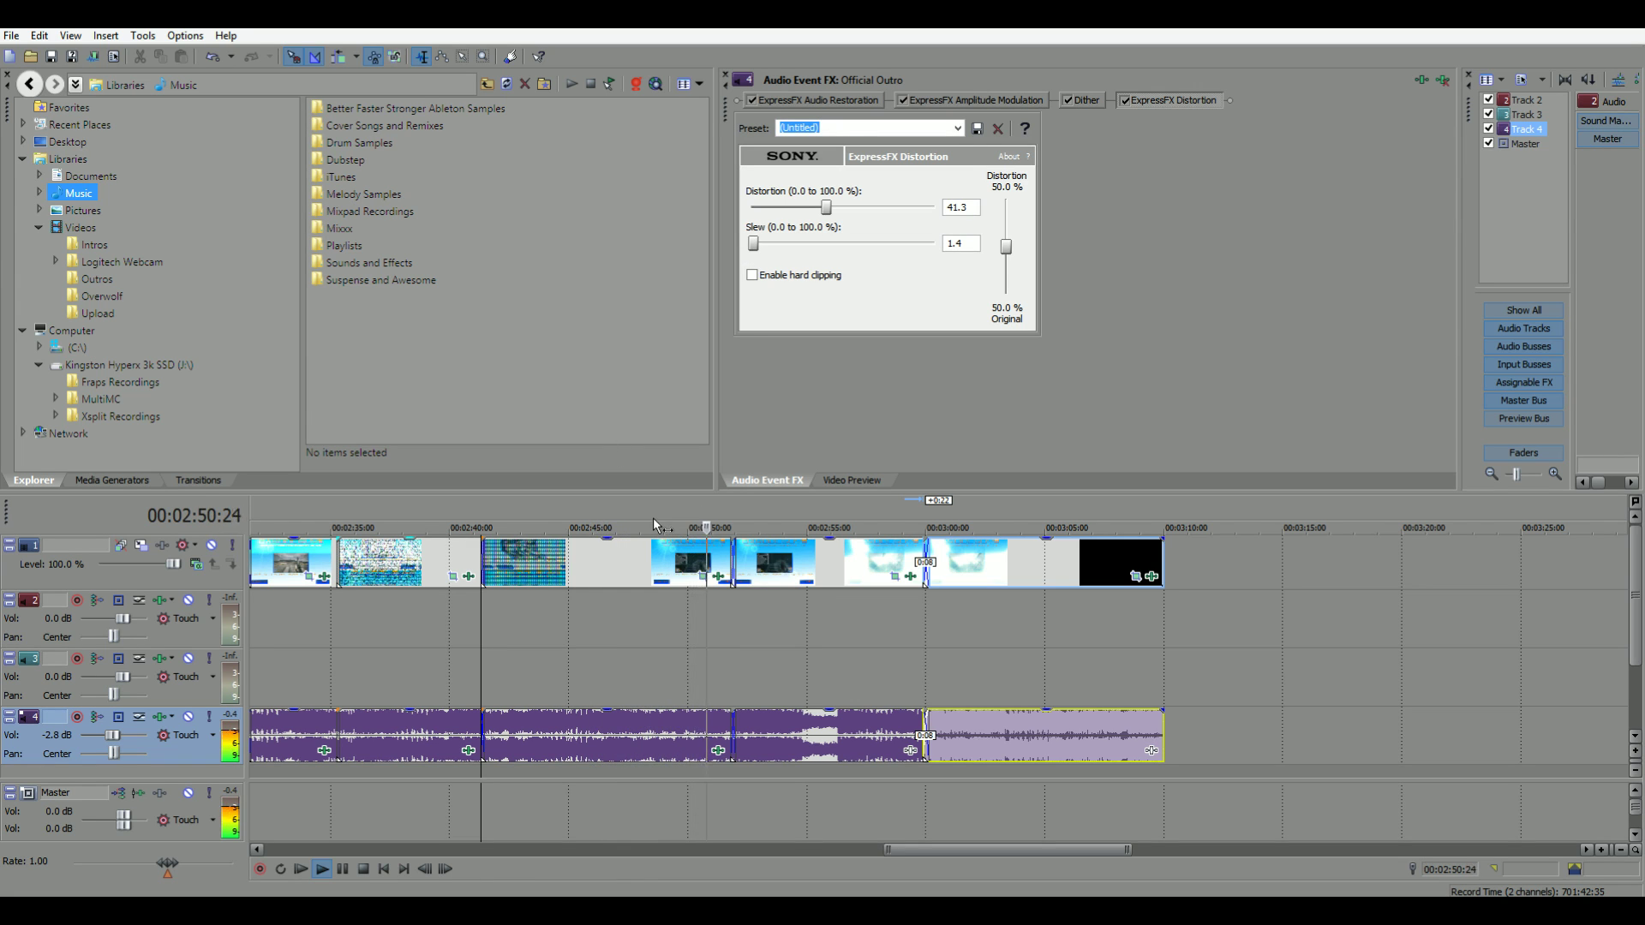
click(592, 505)
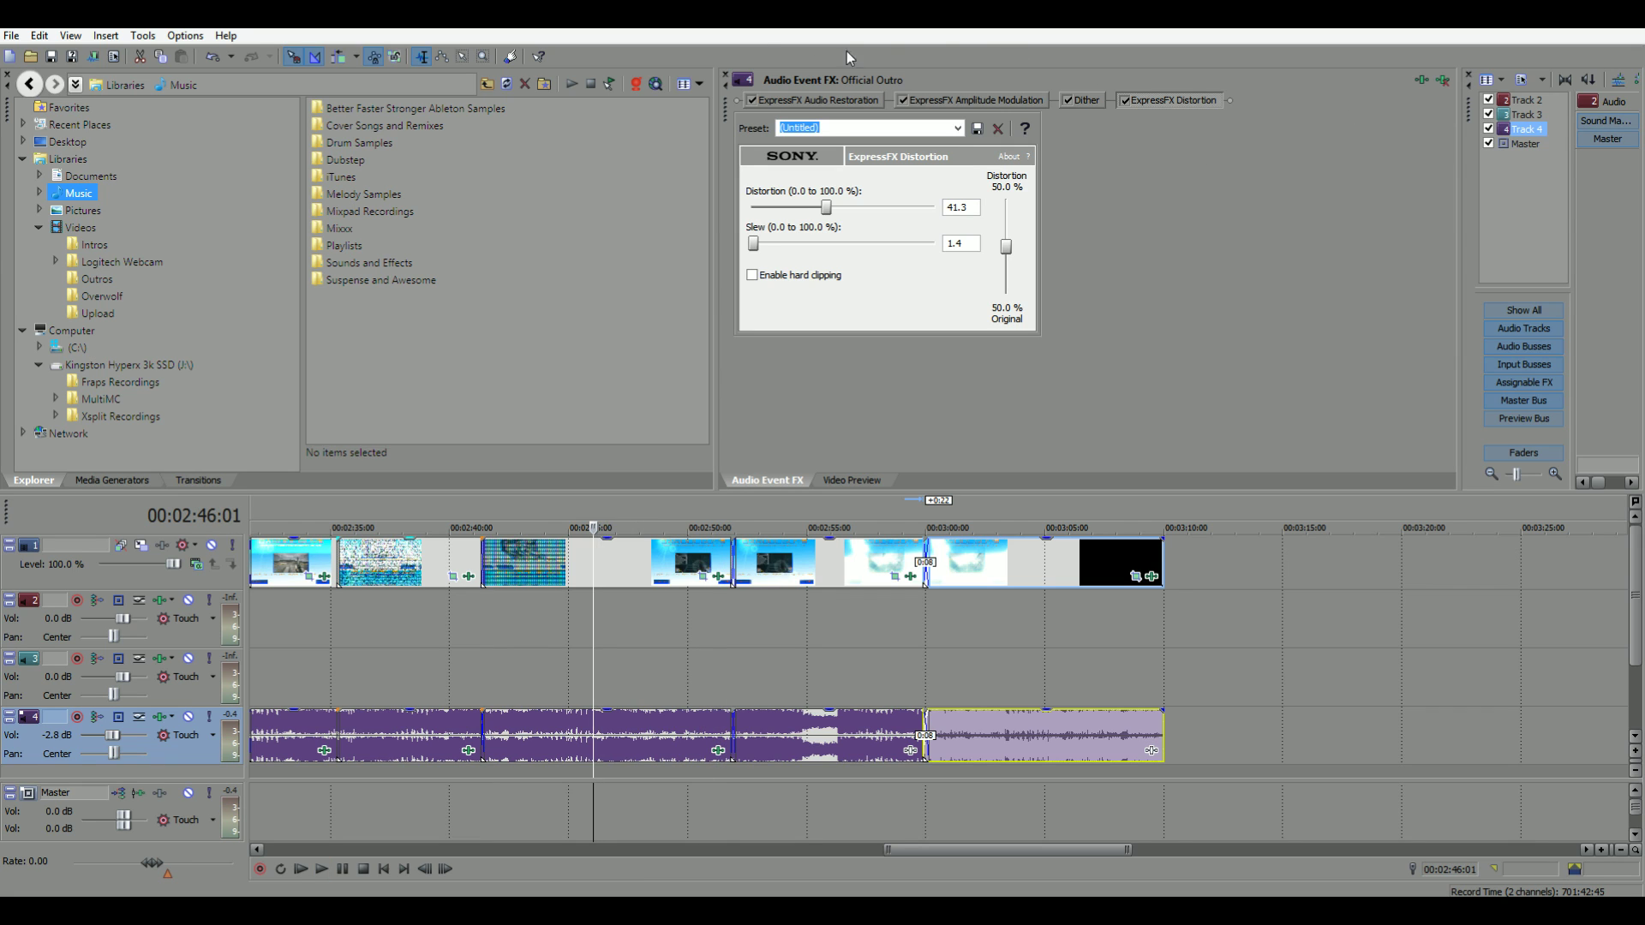
- Add Wave Hammer Surround and Track Noise Gate to the next outro audio section
click(727, 77)
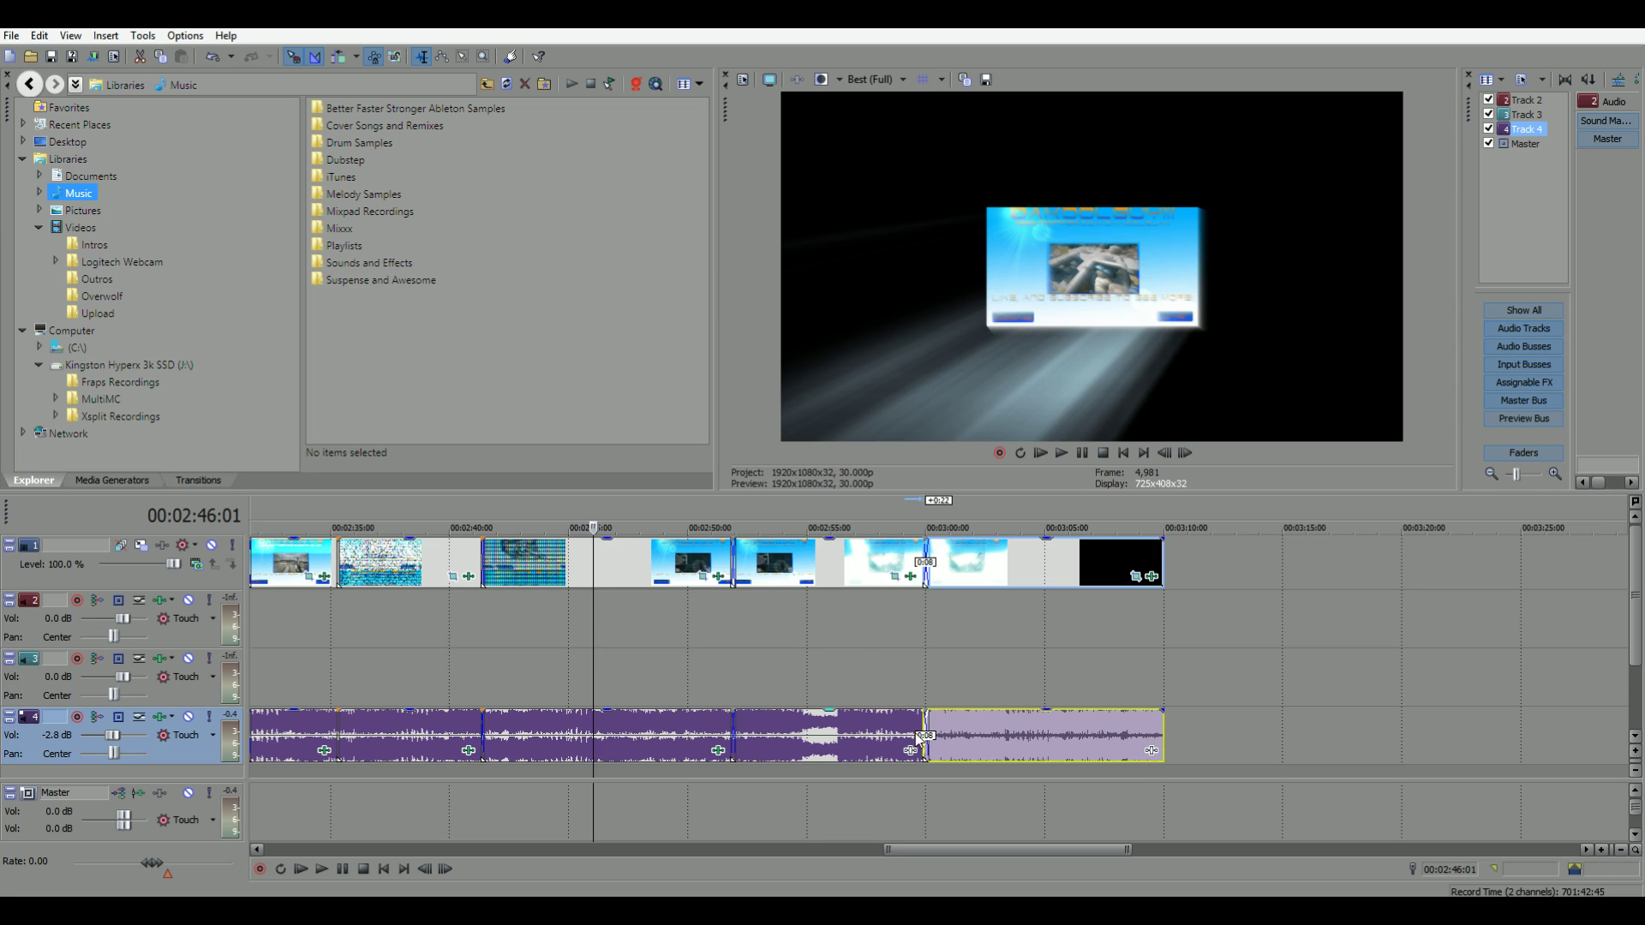
click(910, 748)
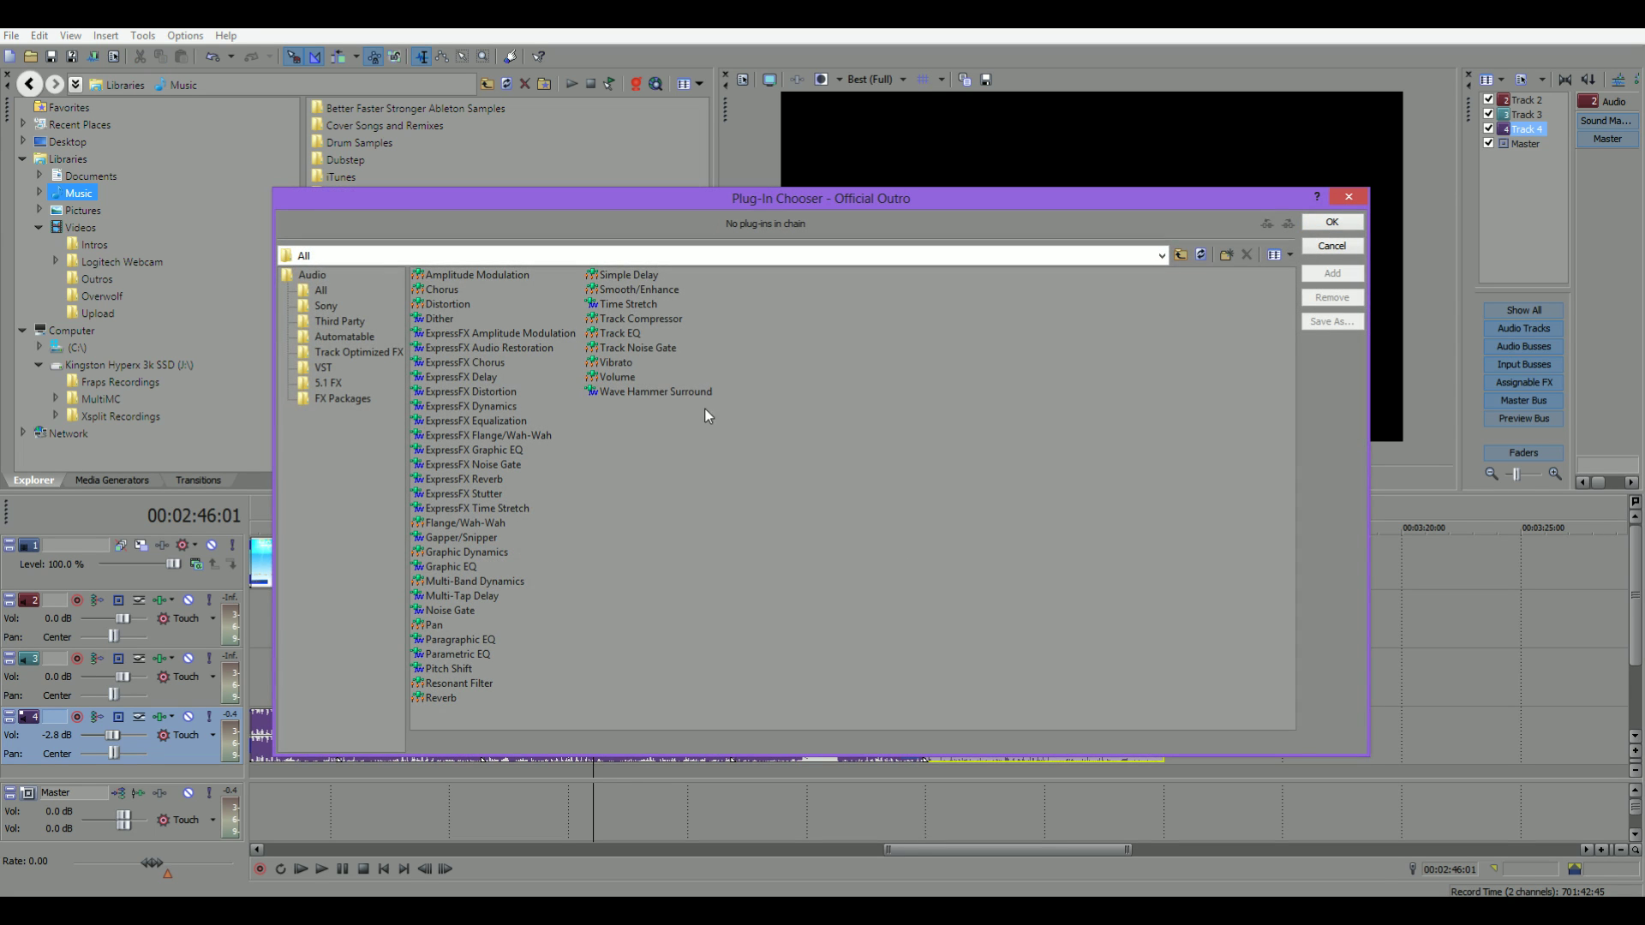
drag(649, 390, 399, 229)
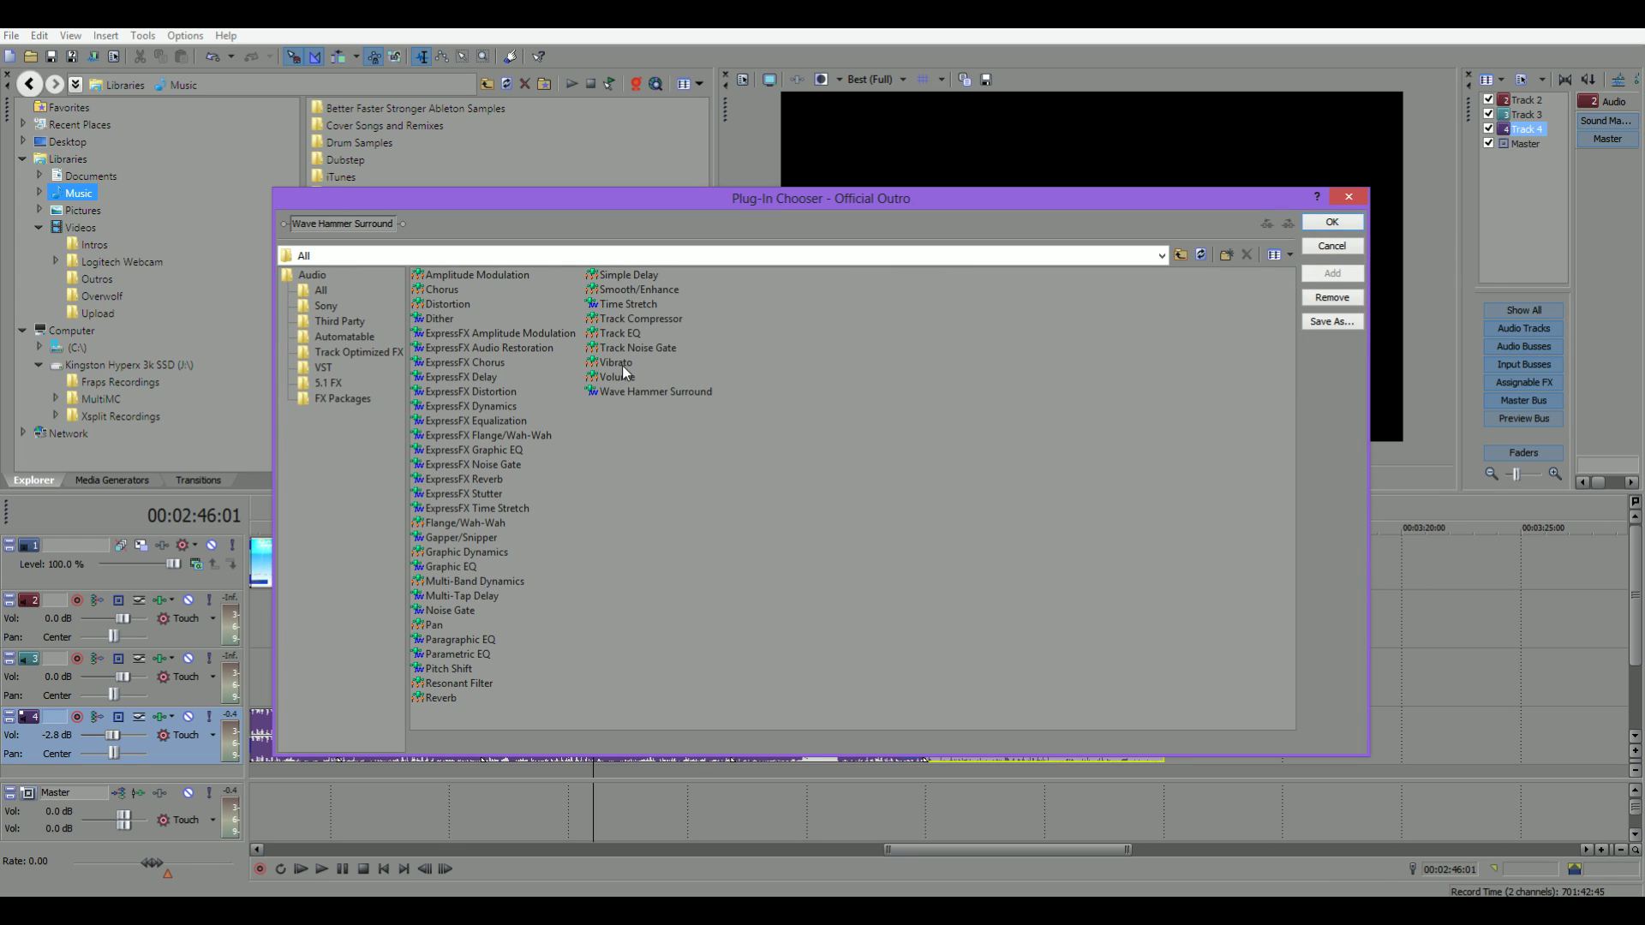
drag(623, 364, 513, 250)
drag(615, 347, 480, 233)
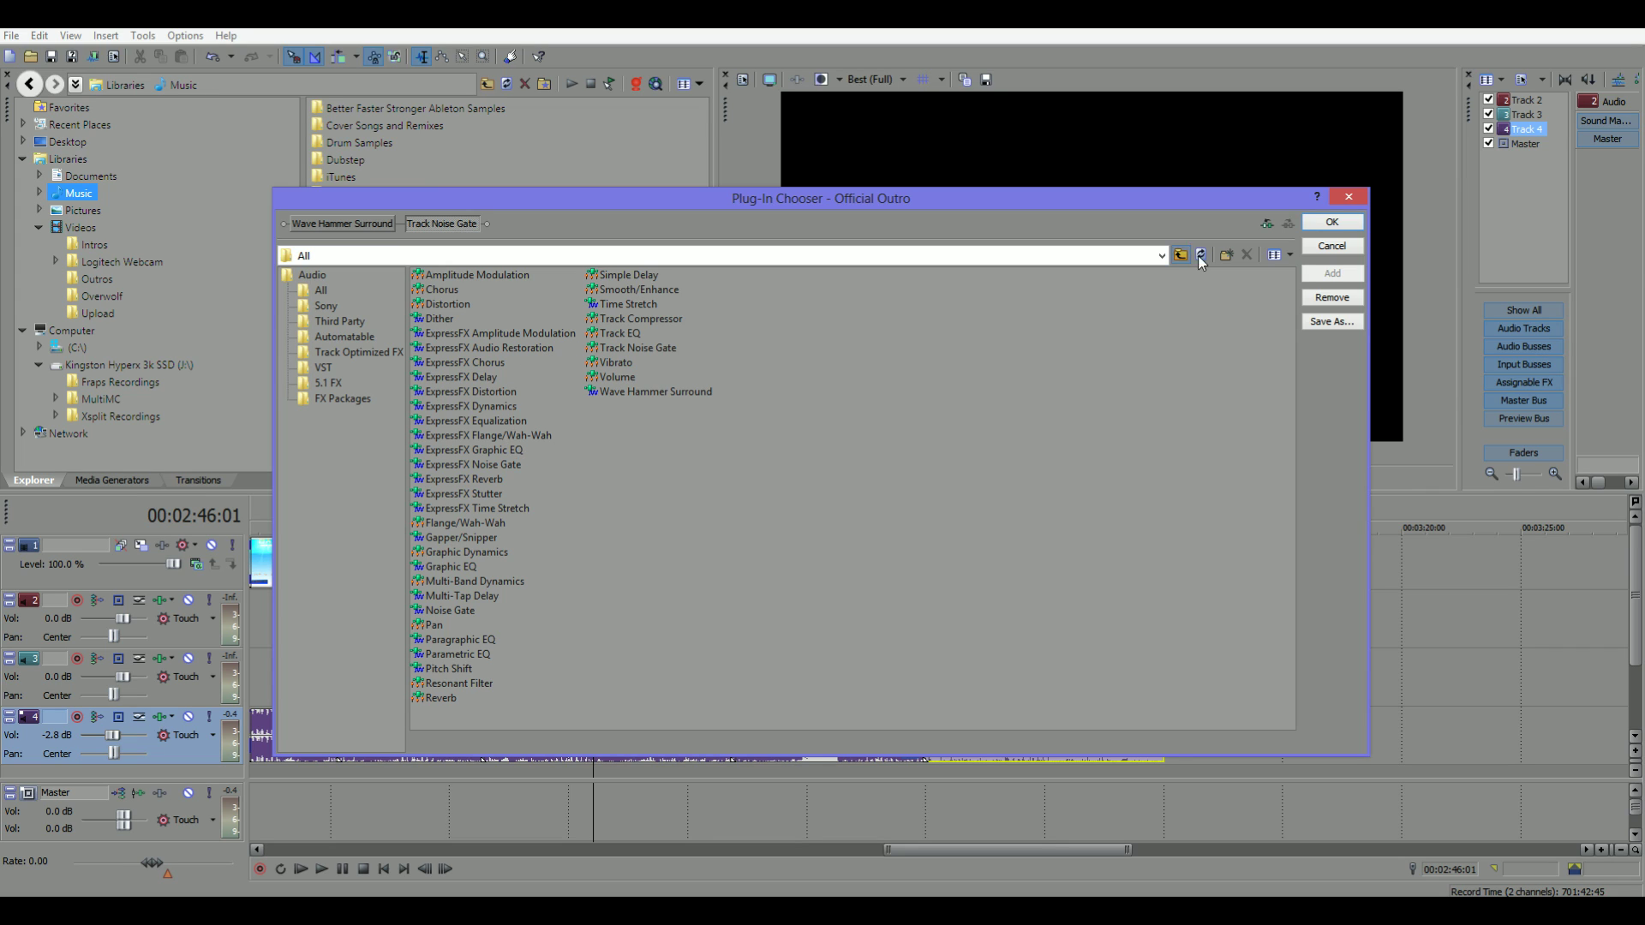
click(1333, 221)
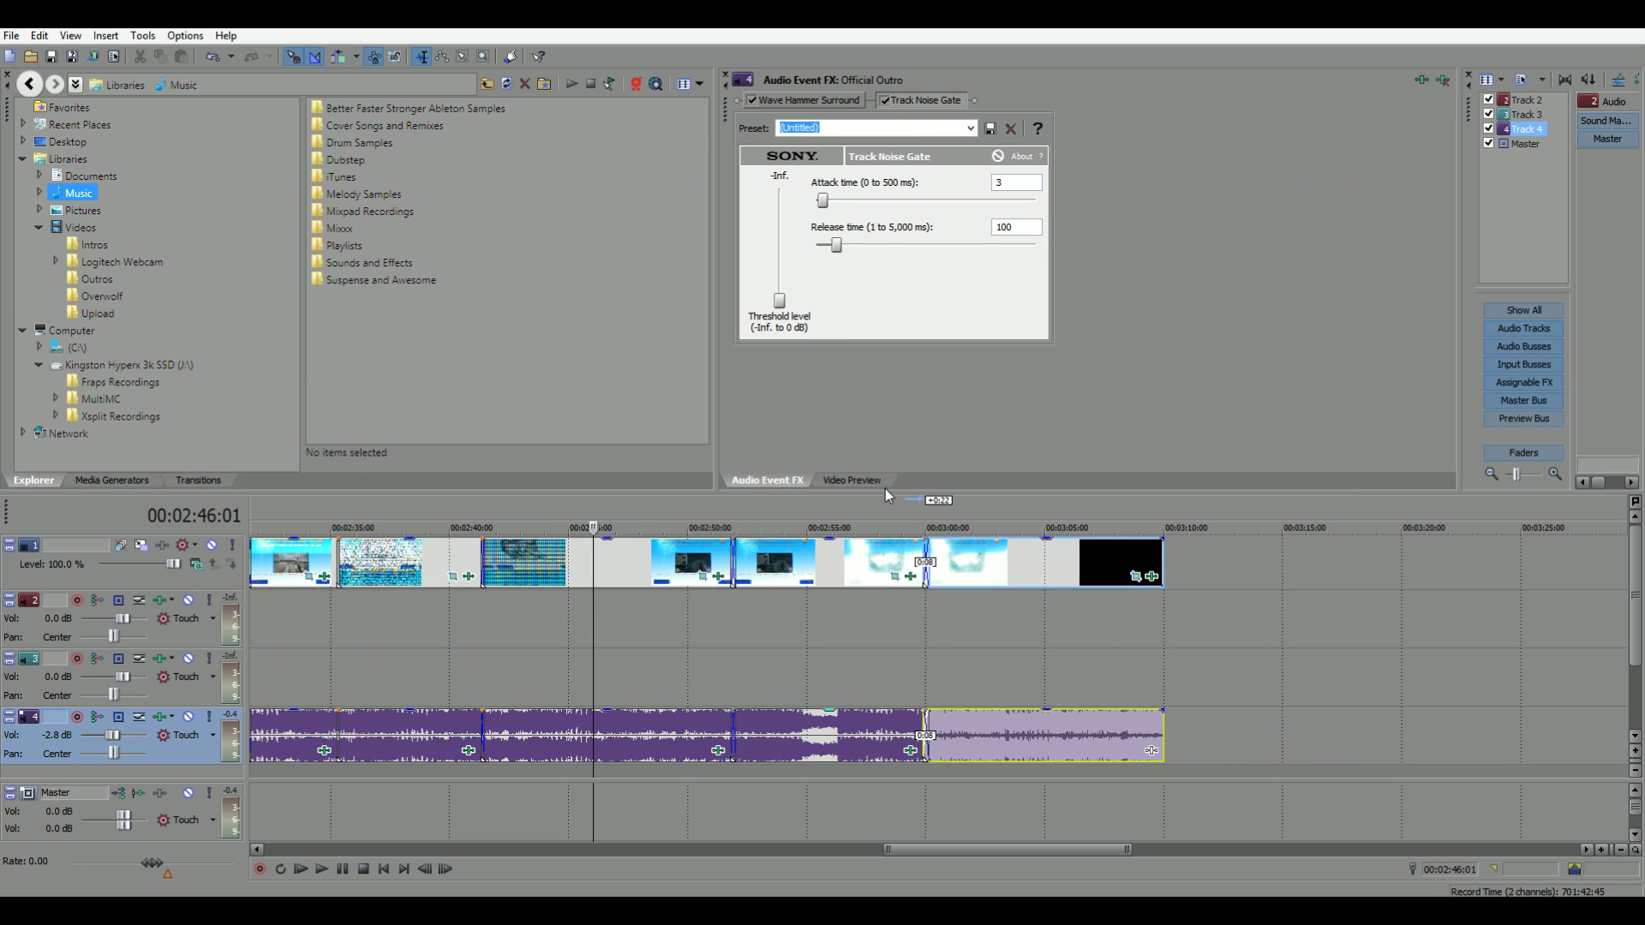
- Set the noise gate to attack 11, release 1,182 and threshold −19.4 dB, playing from 2:52
click(732, 520)
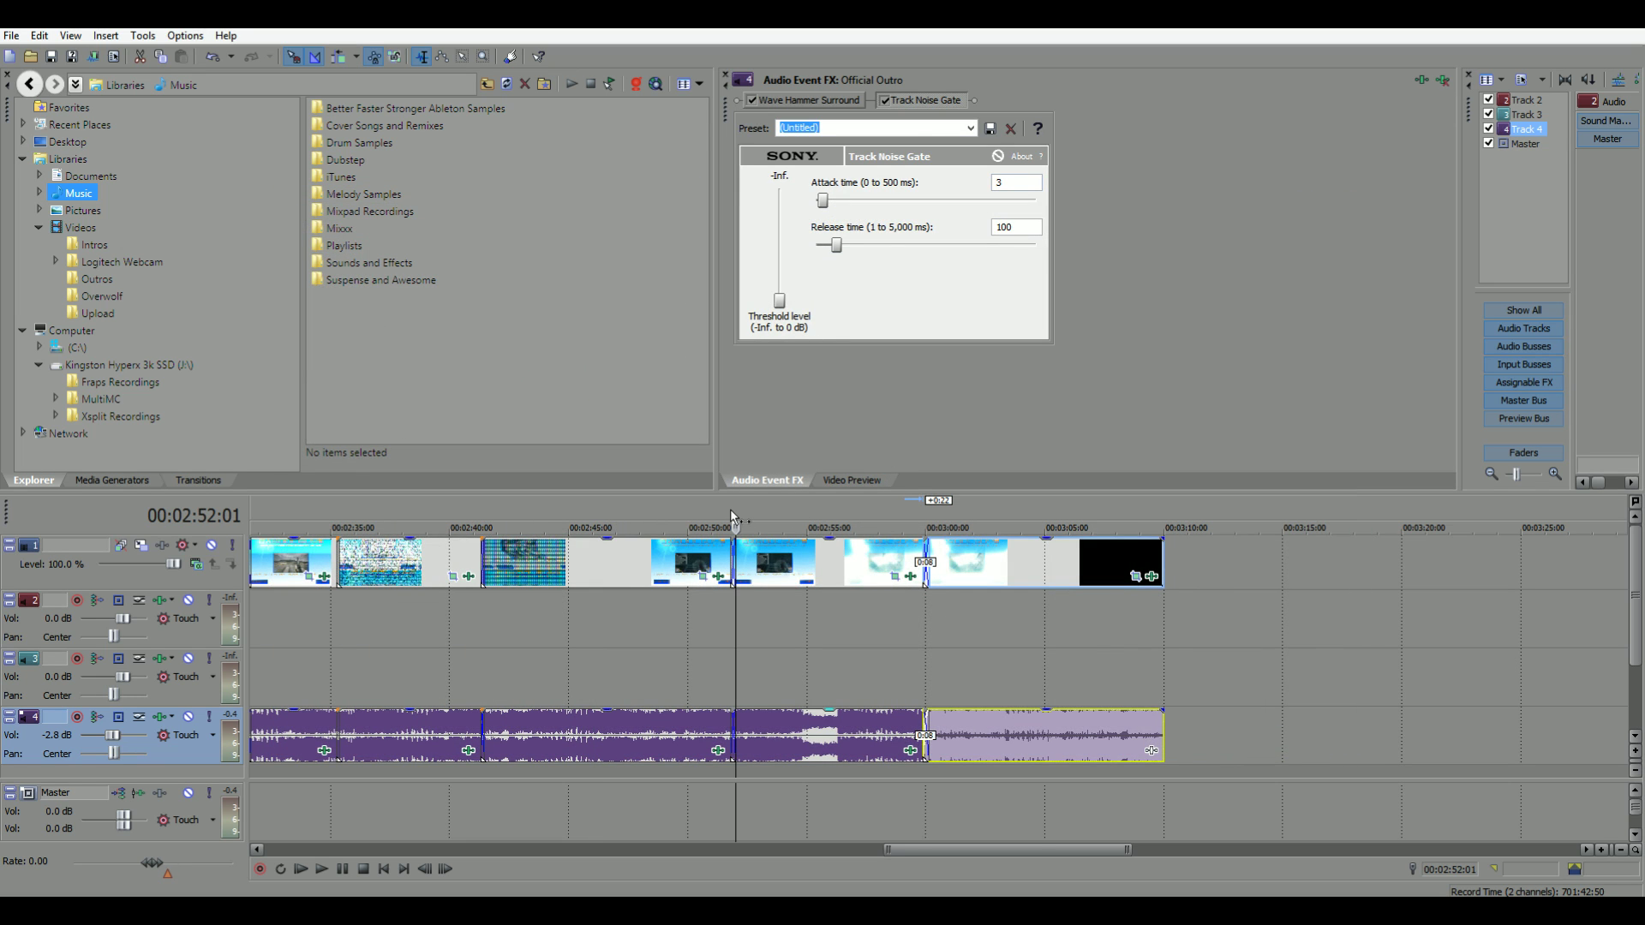
key(space)
drag(823, 203, 866, 246)
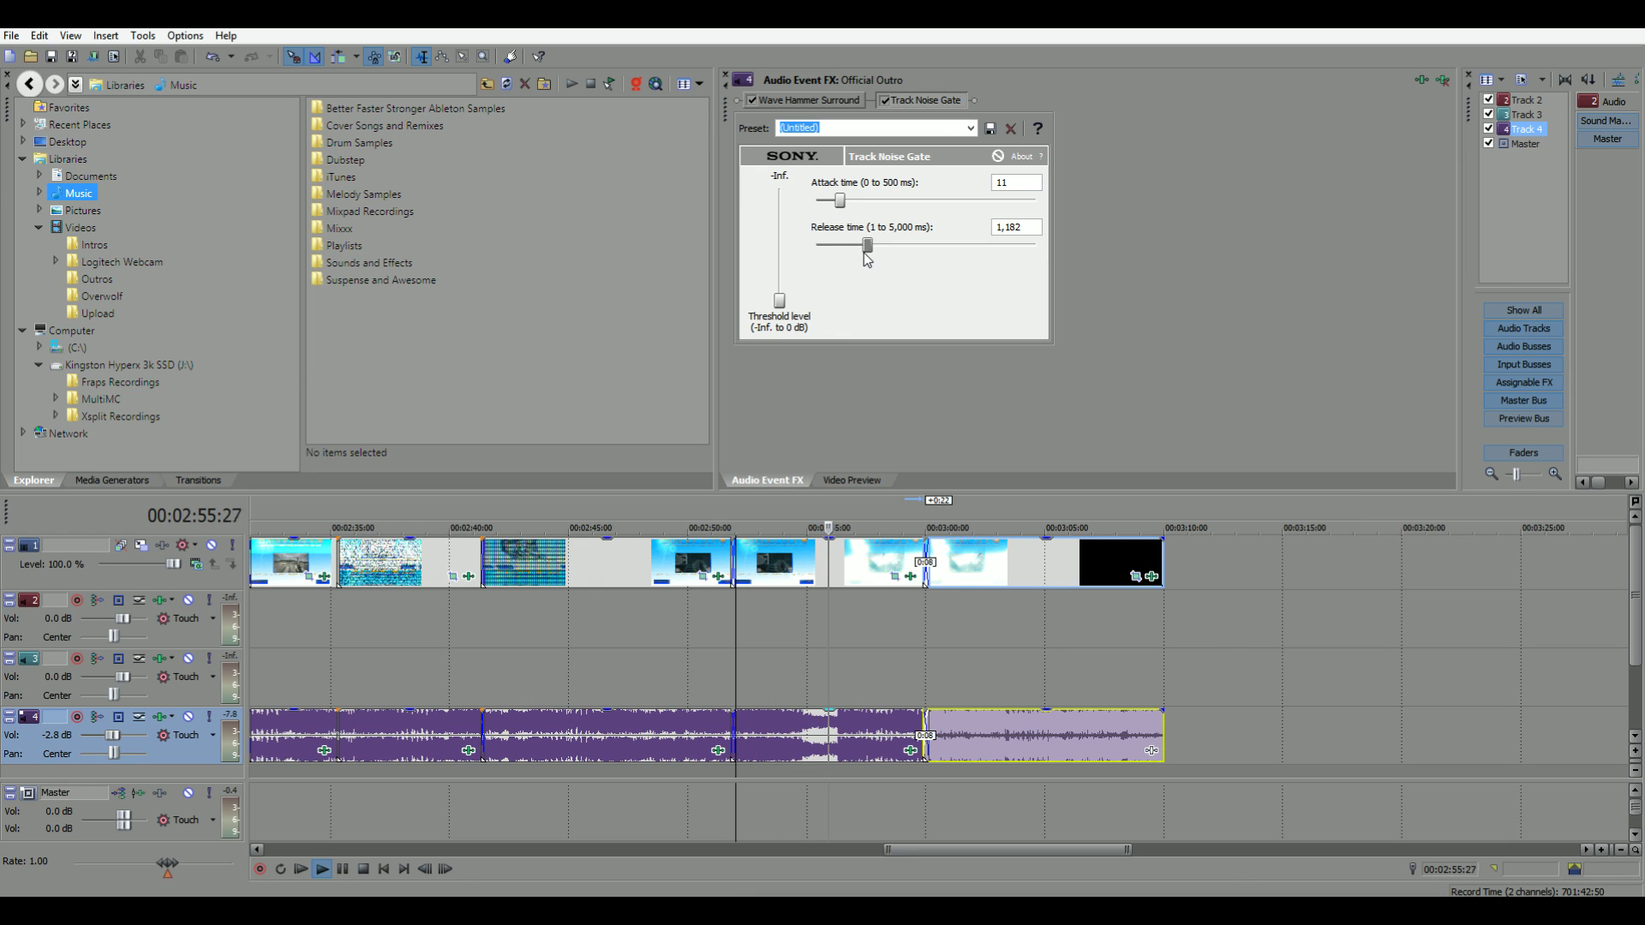
drag(779, 302, 791, 253)
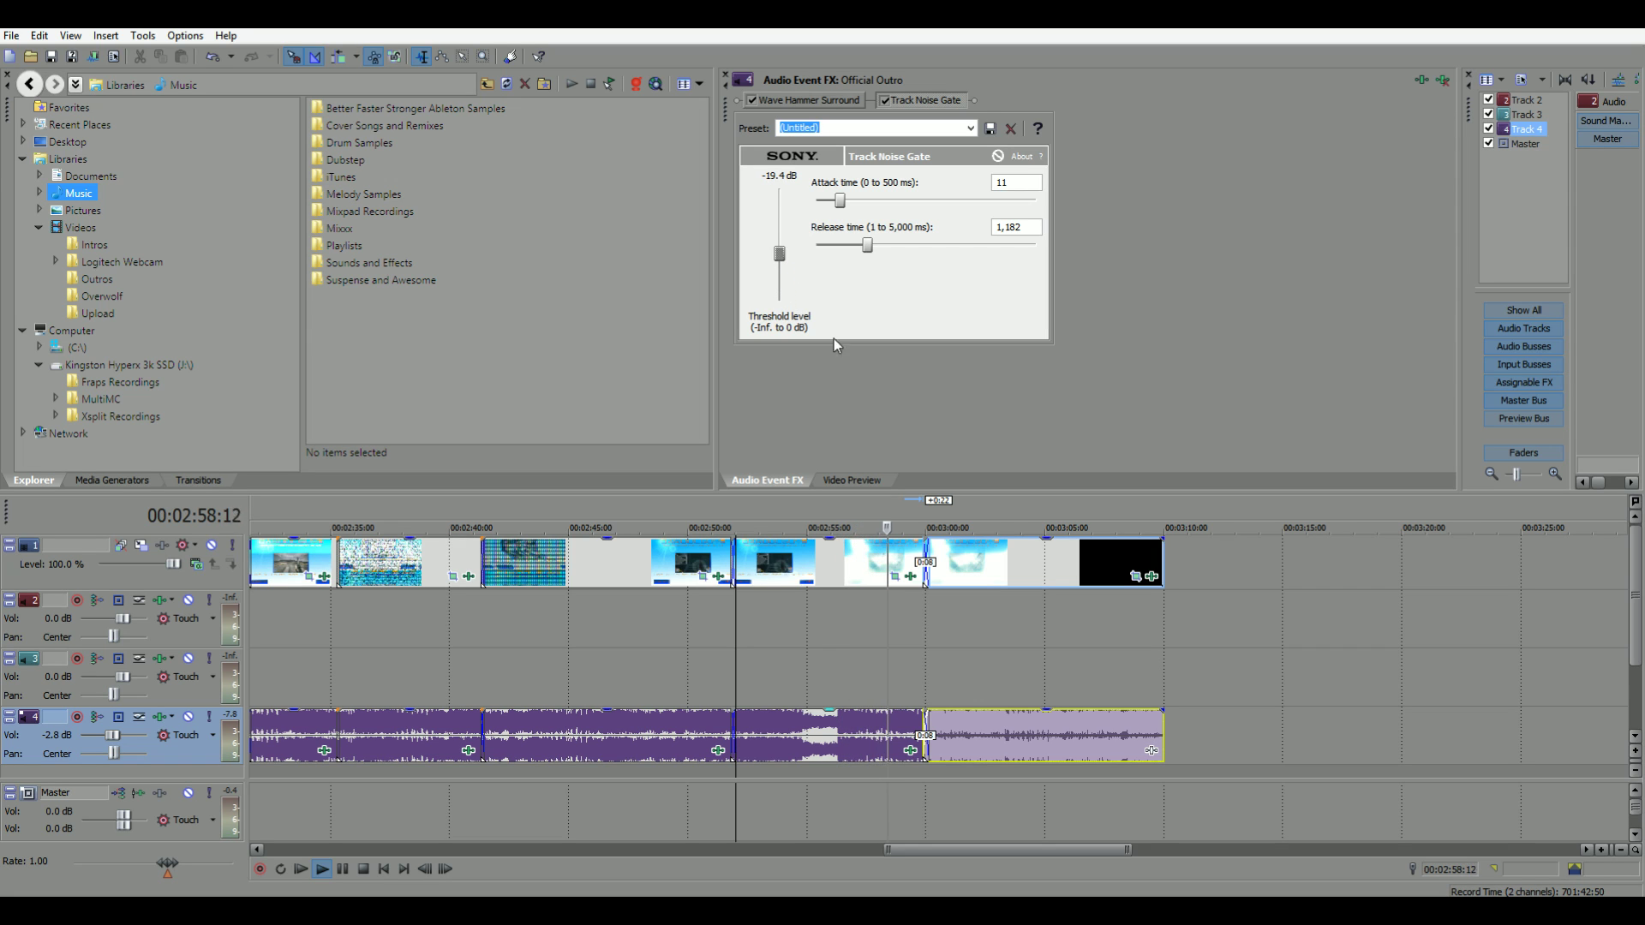
- Set the Wave Hammer compressor: −10.3 dB threshold, 3.7:1 ratio, 30.1 attack, 127 release
click(816, 99)
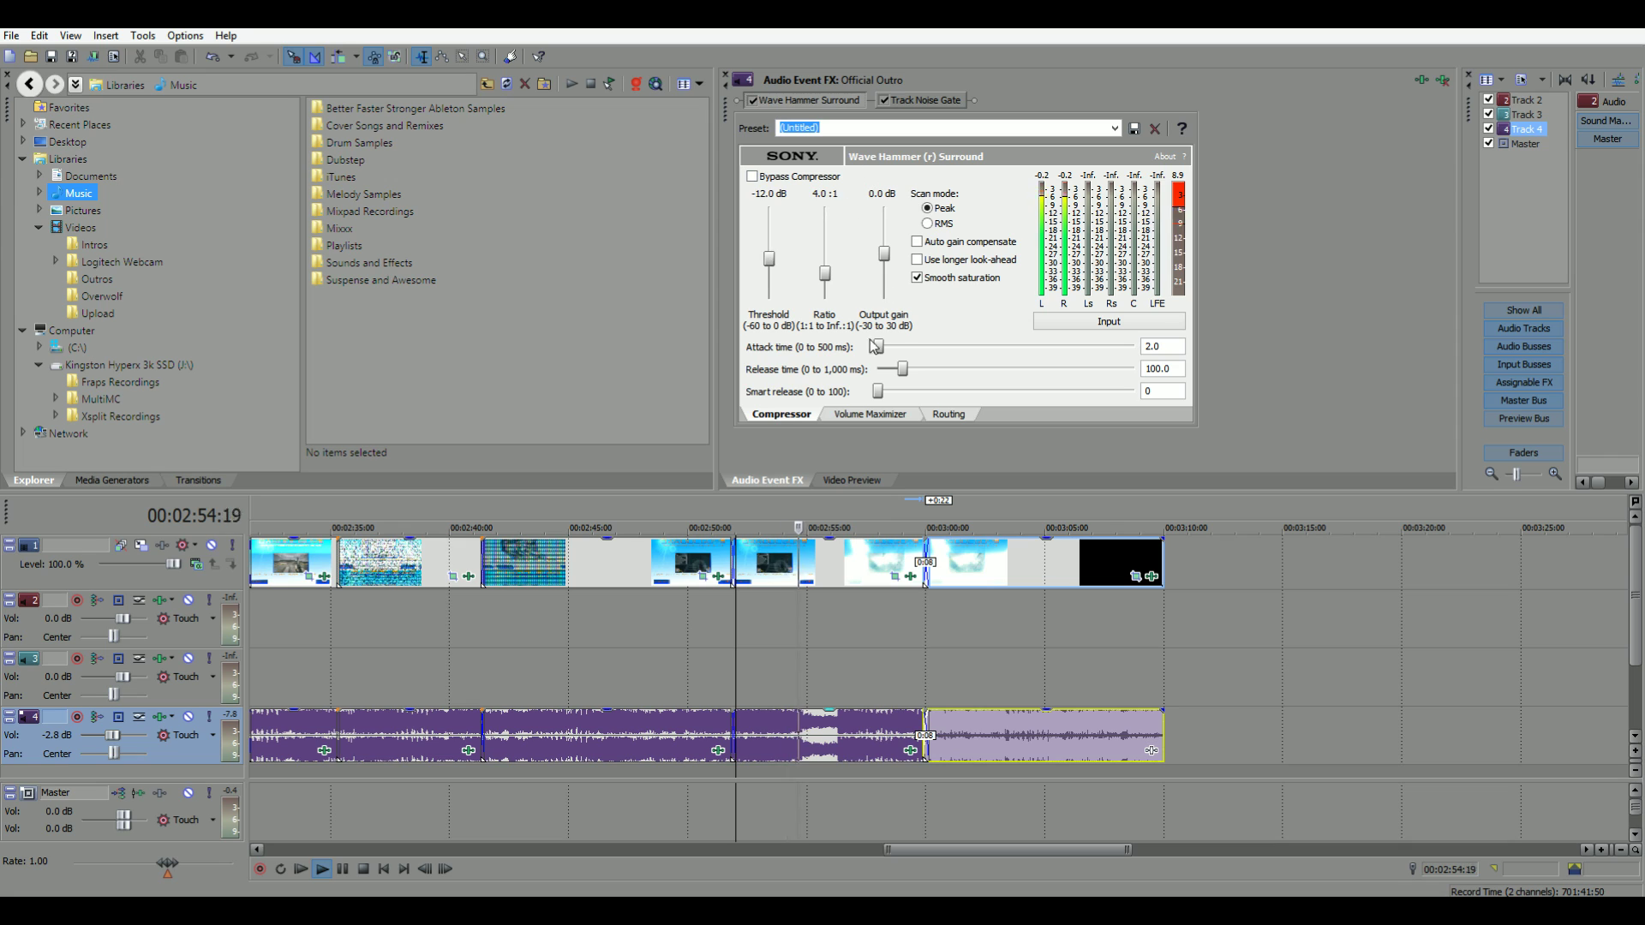
key(space)
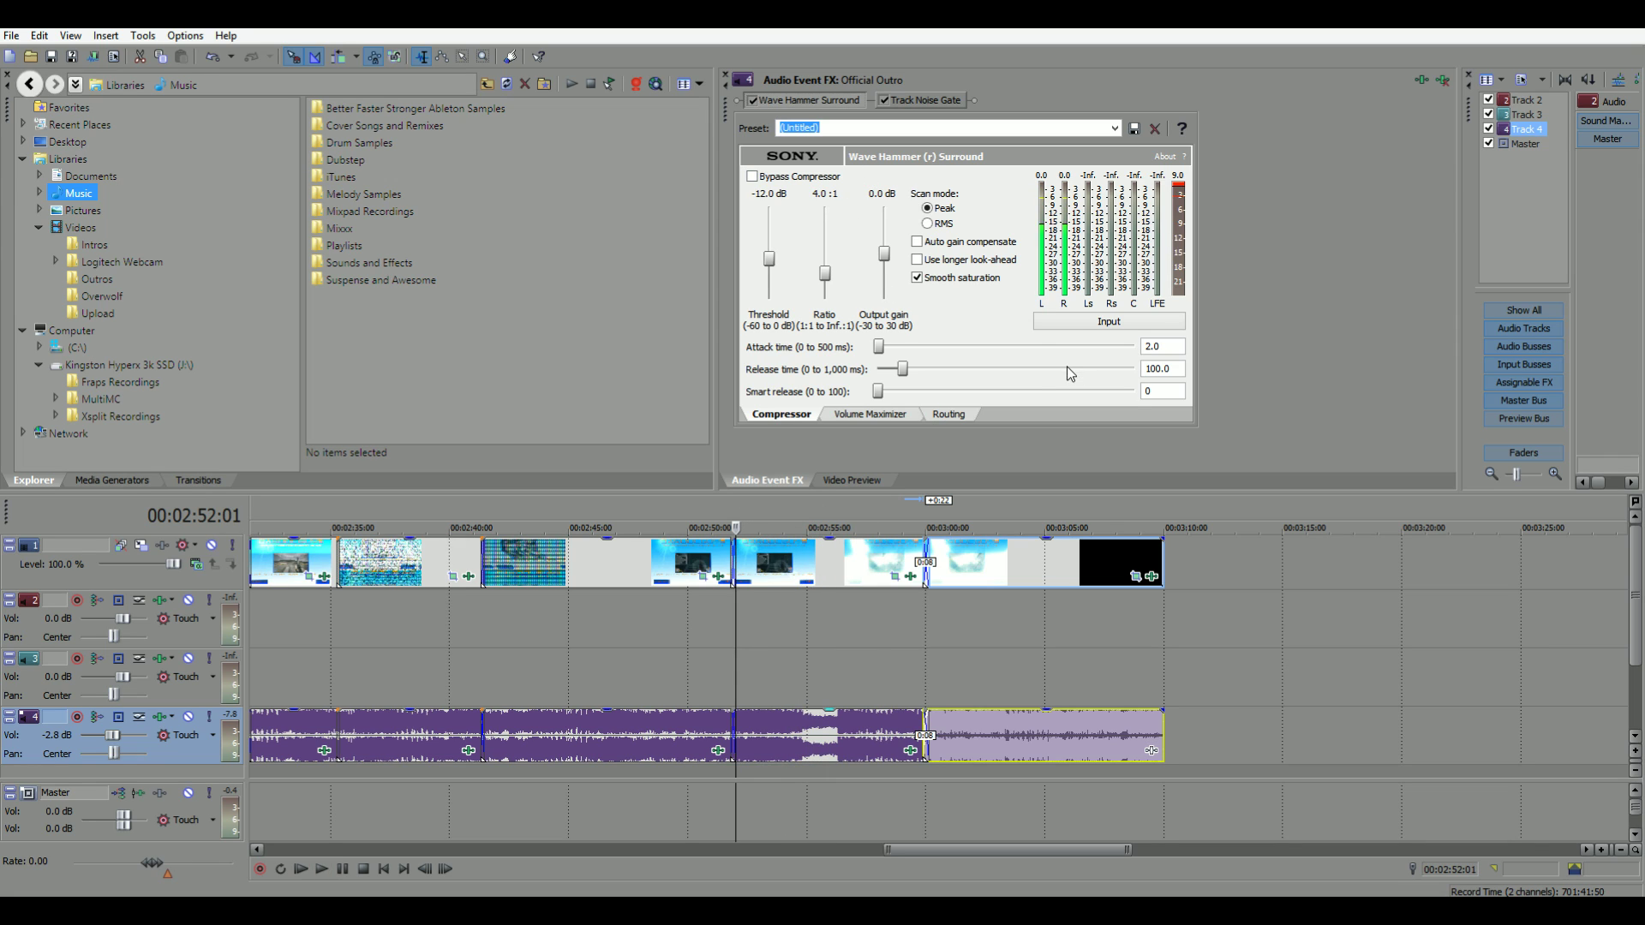
click(935, 262)
mouse_move(879, 347)
mouse_down()
mouse_move(910, 370)
mouse_move(885, 391)
mouse_up()
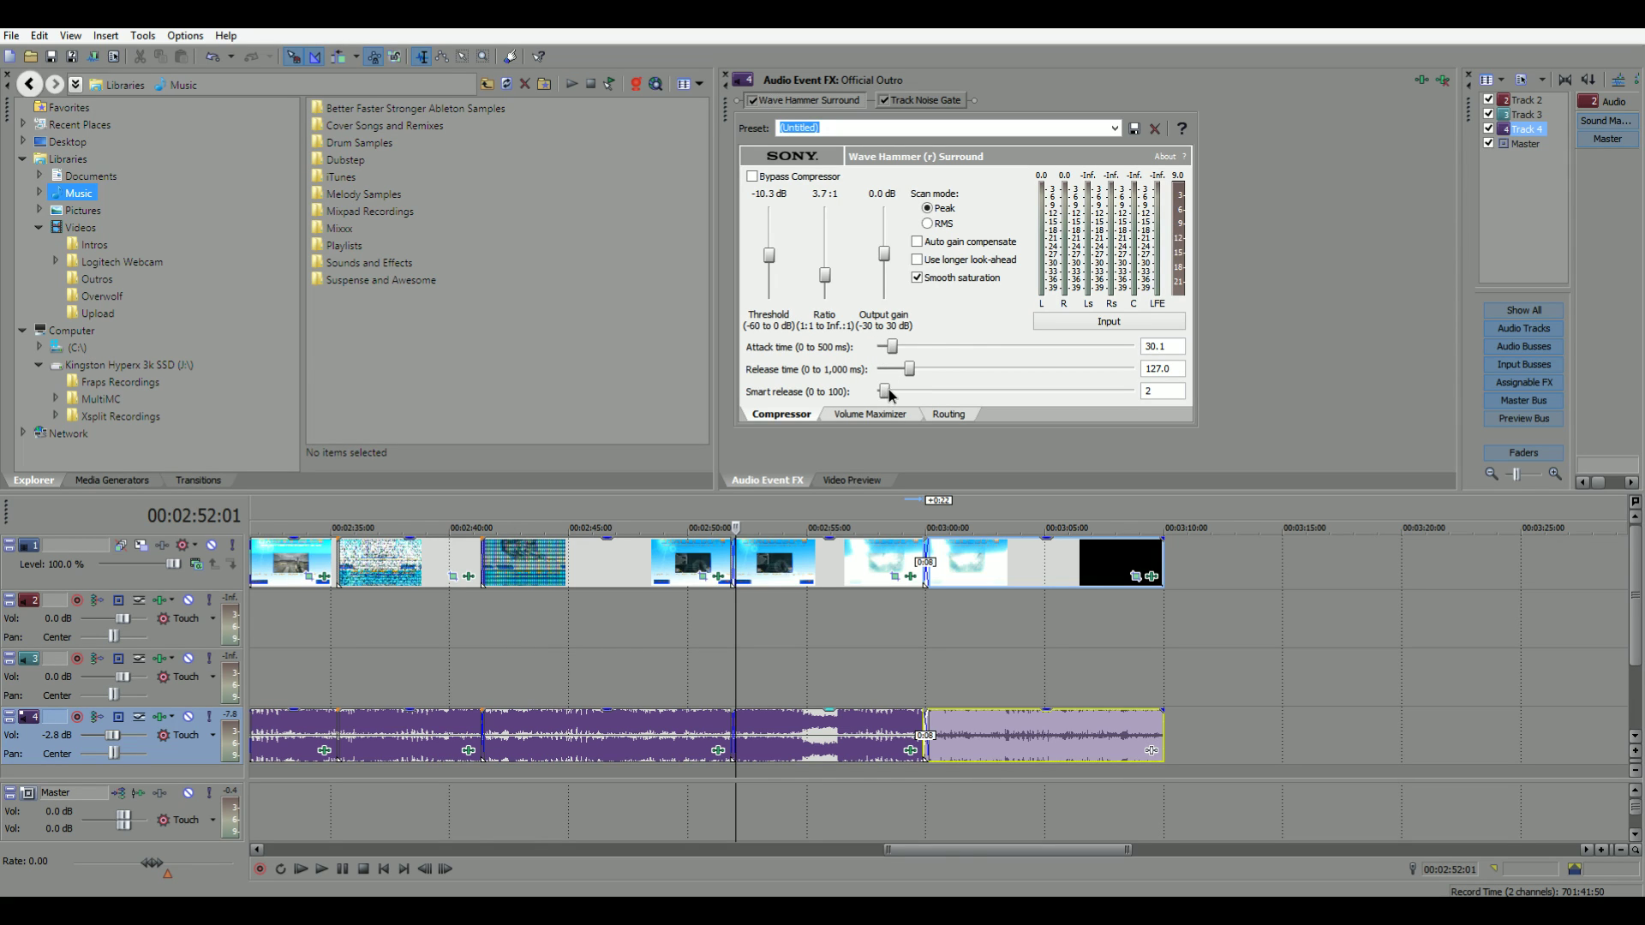
- Set the Volume Maximizer release to 187.2, check Routing, and preview the compression
click(875, 416)
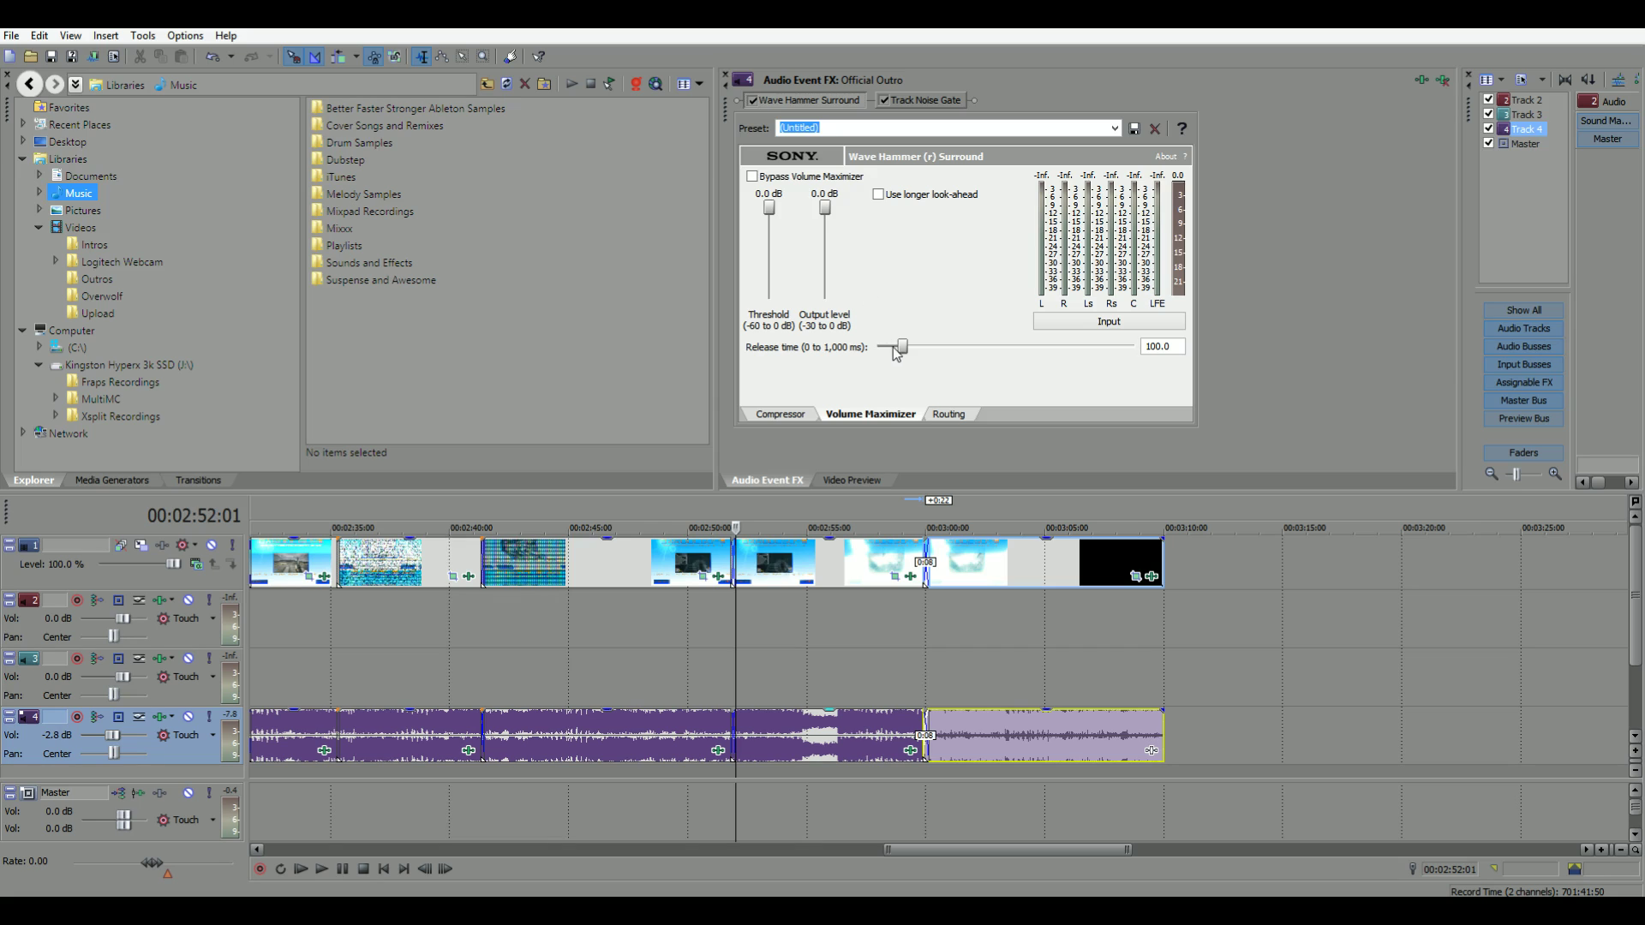
drag(904, 350, 926, 355)
click(950, 414)
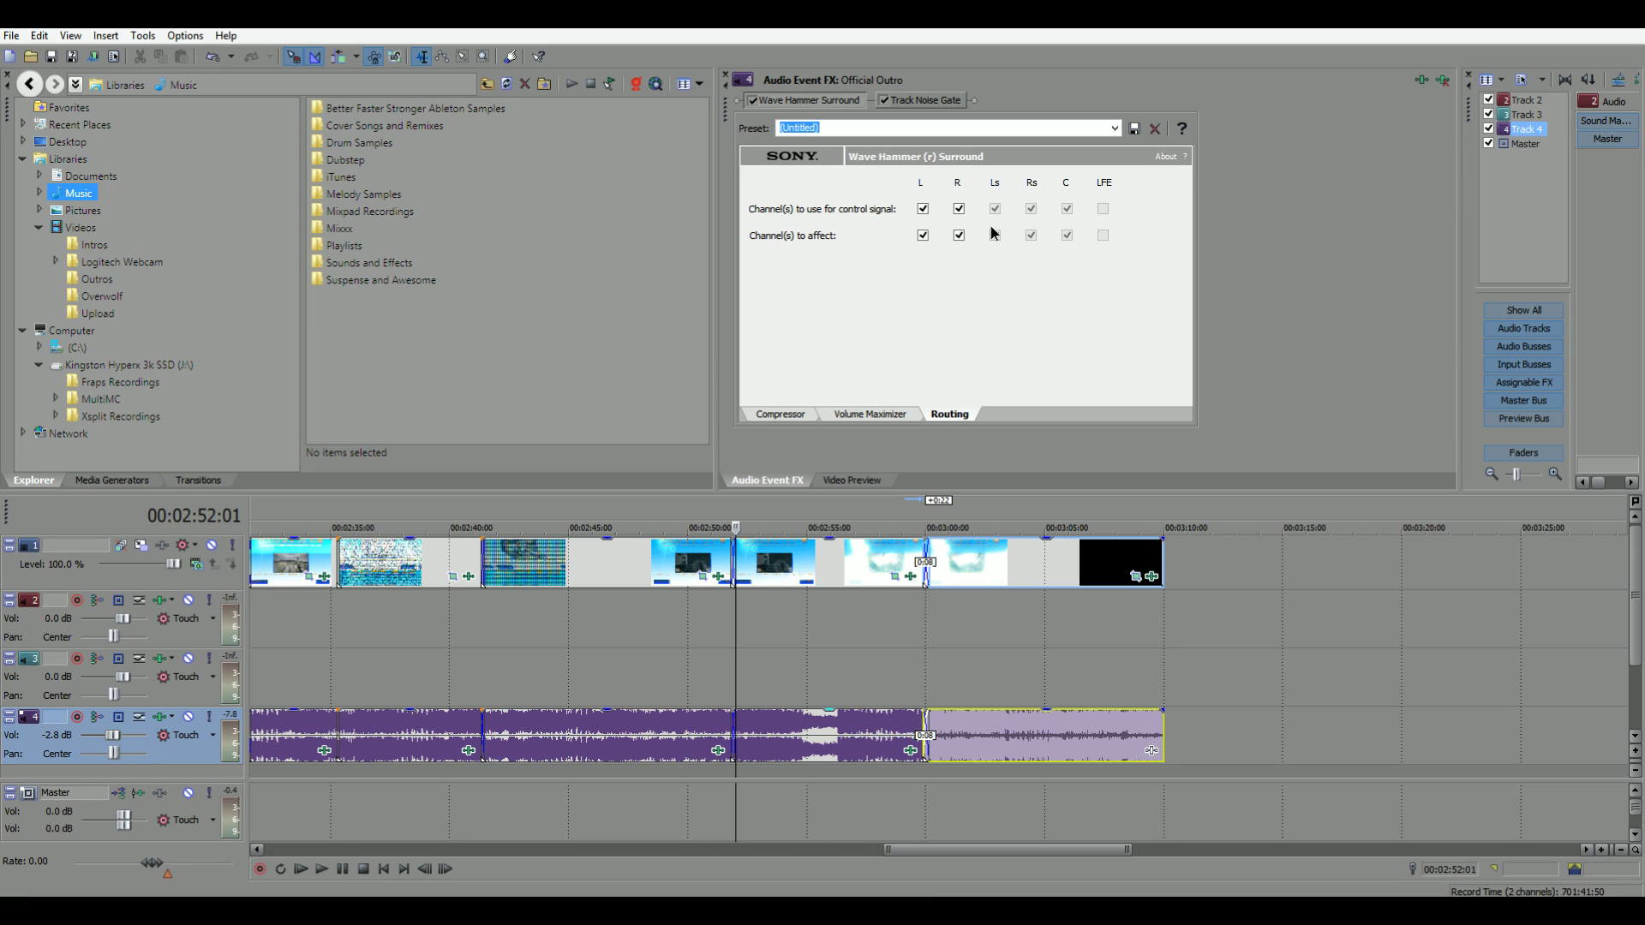
click(778, 415)
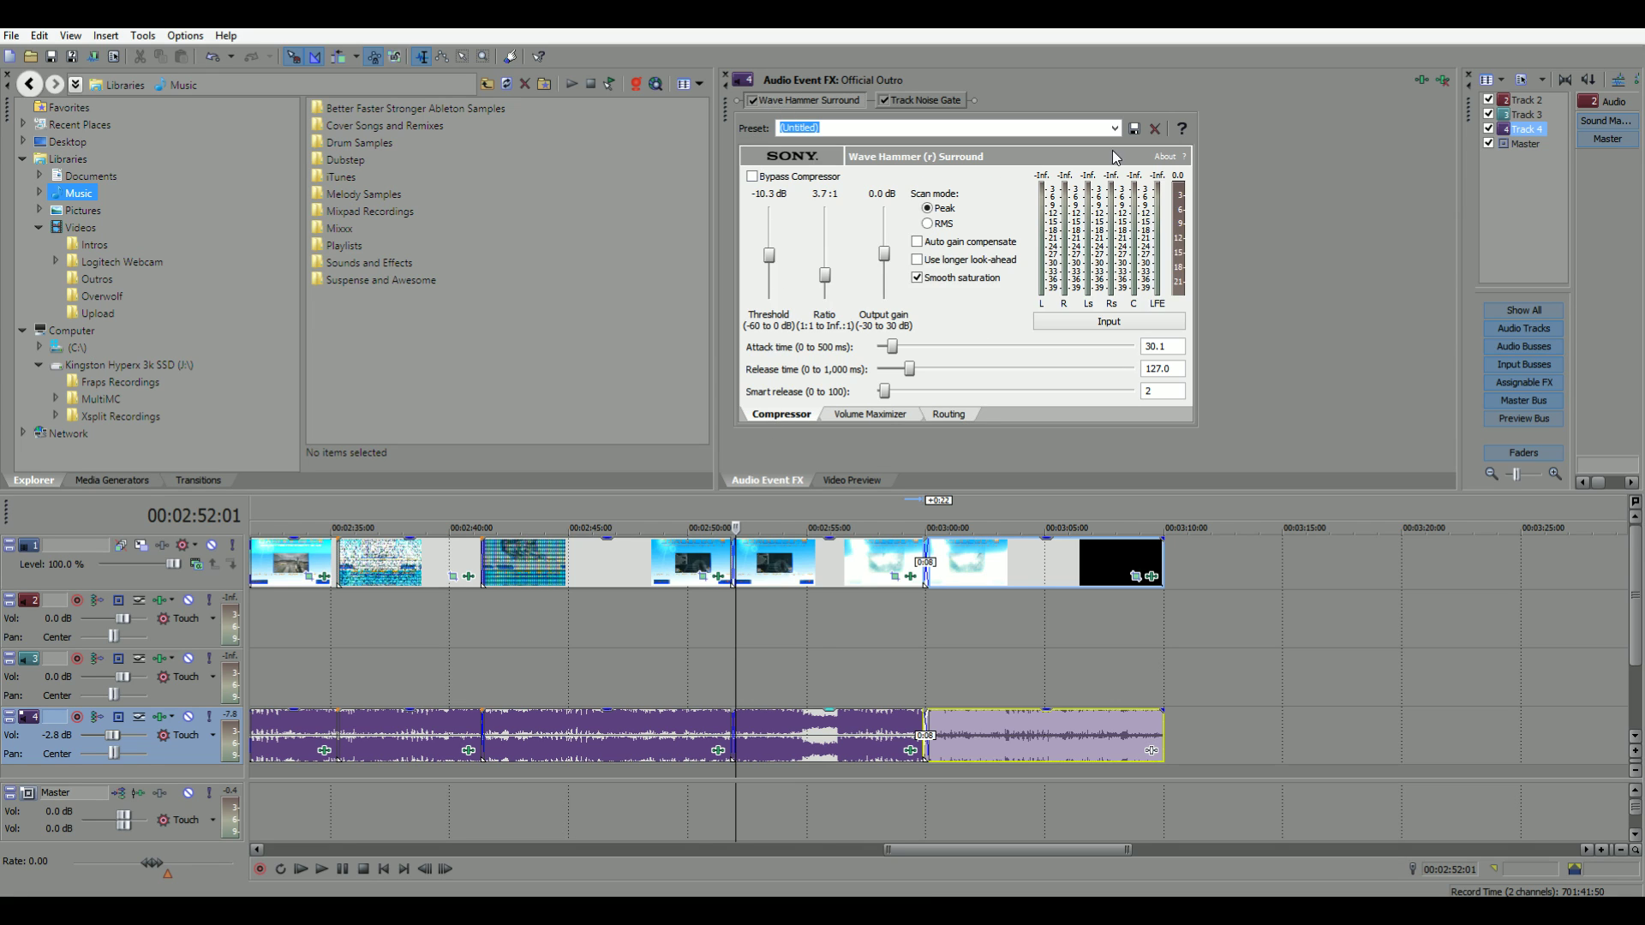
key(space)
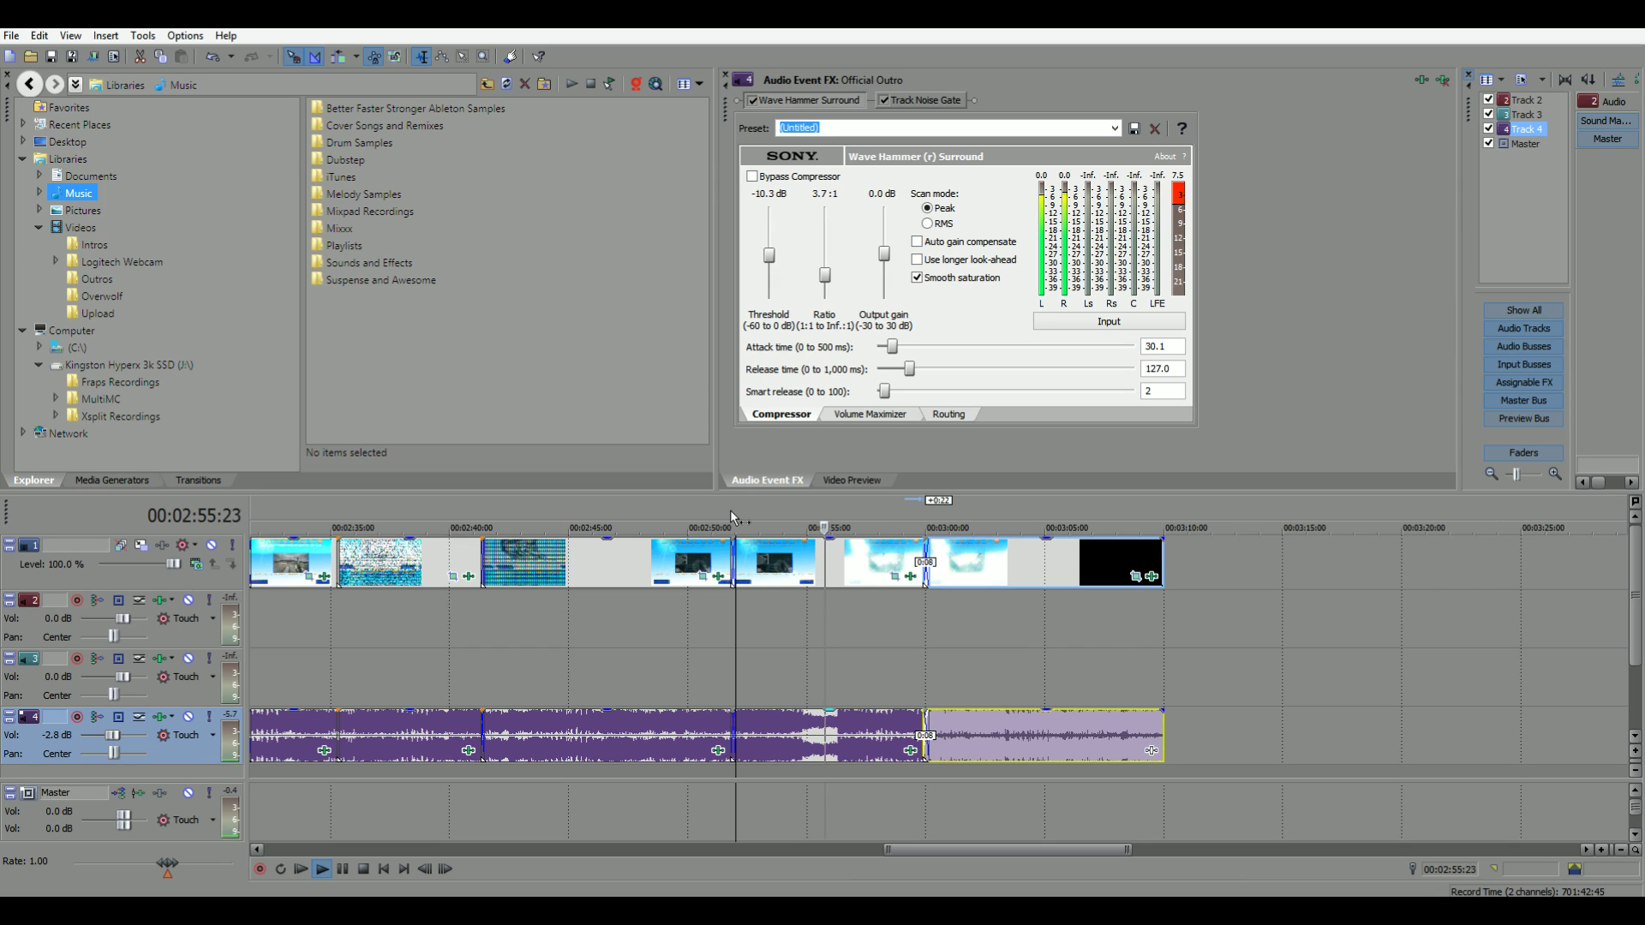
key(space)
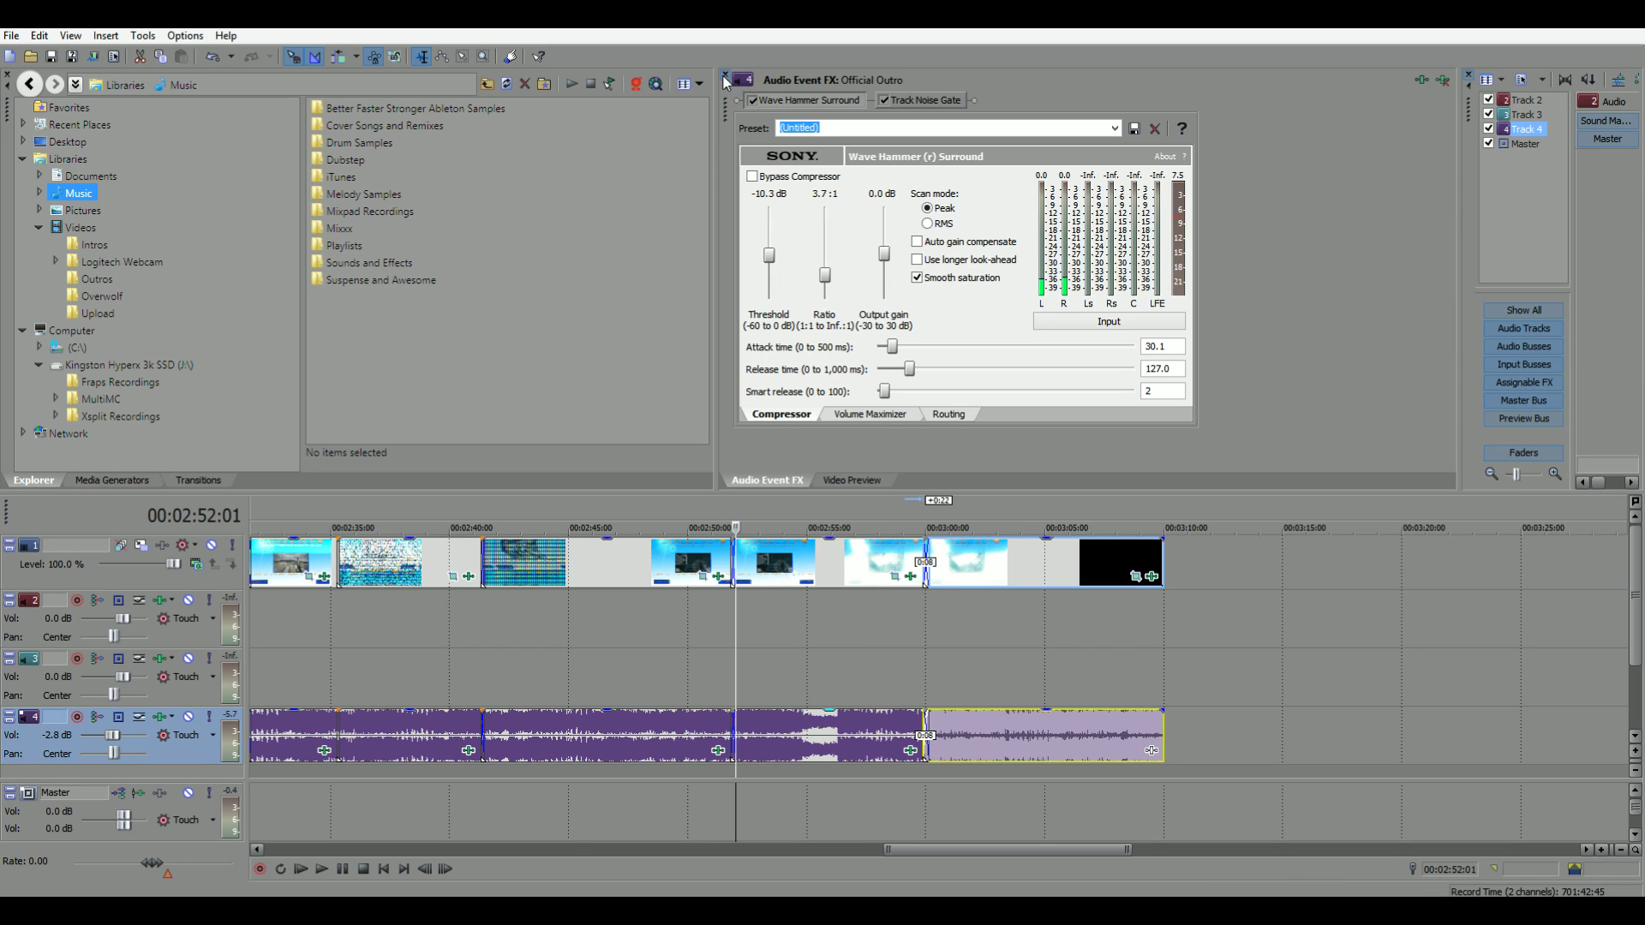
- Append Chorus and then ExpressFX Delay after the noise gate in the outro event's chain
click(1420, 82)
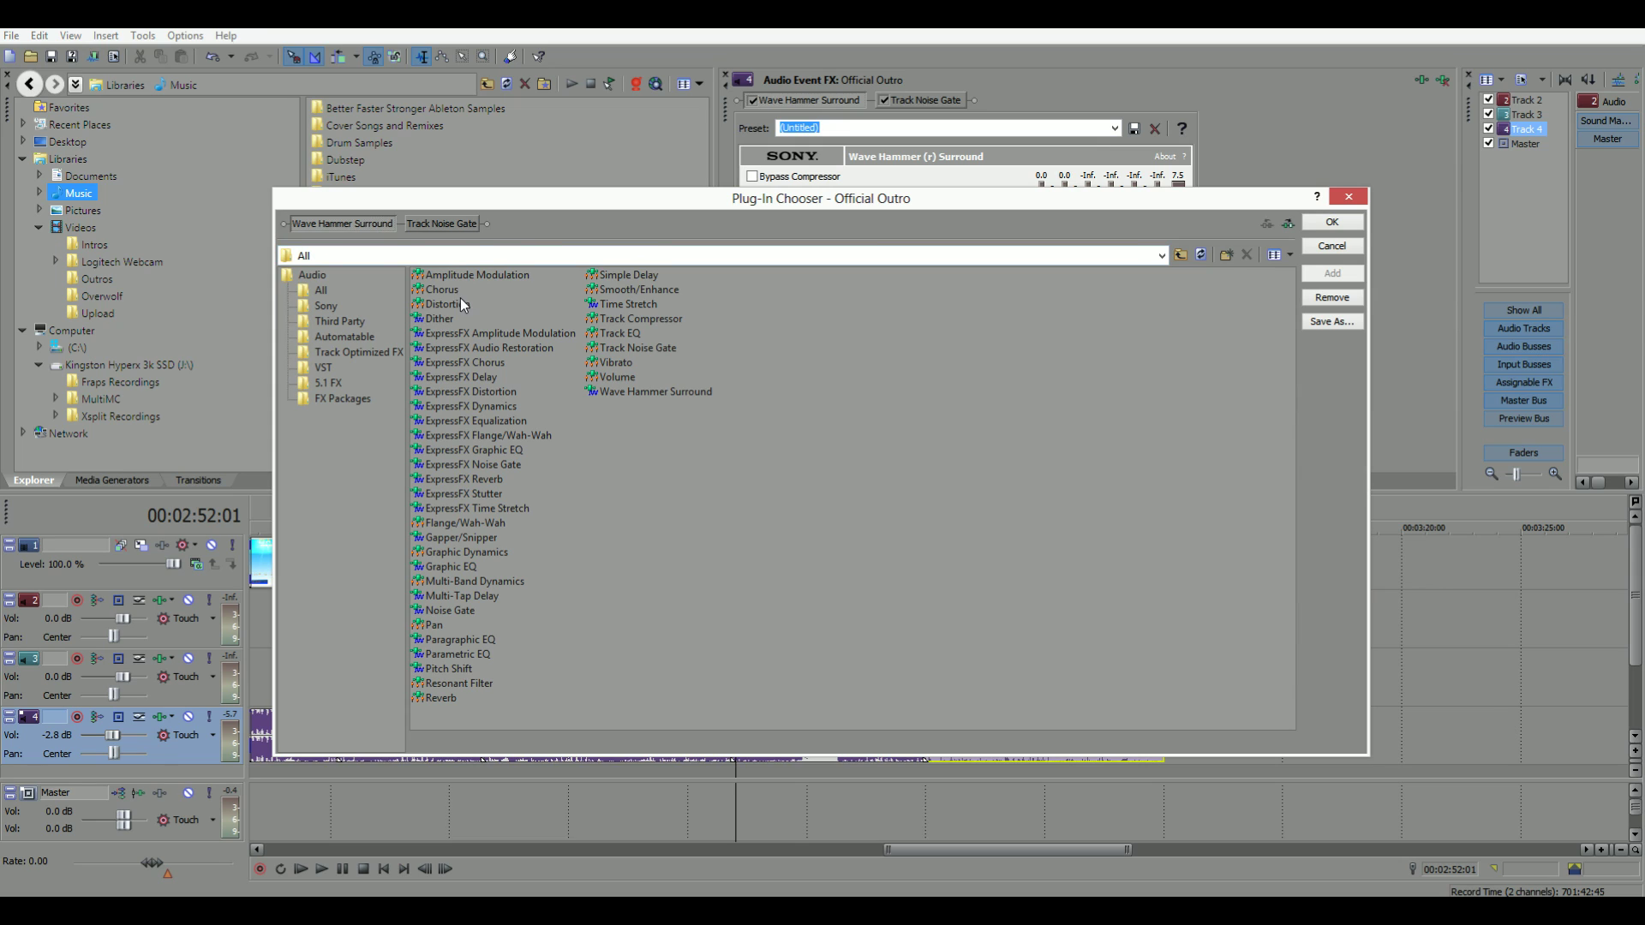
drag(528, 228, 534, 225)
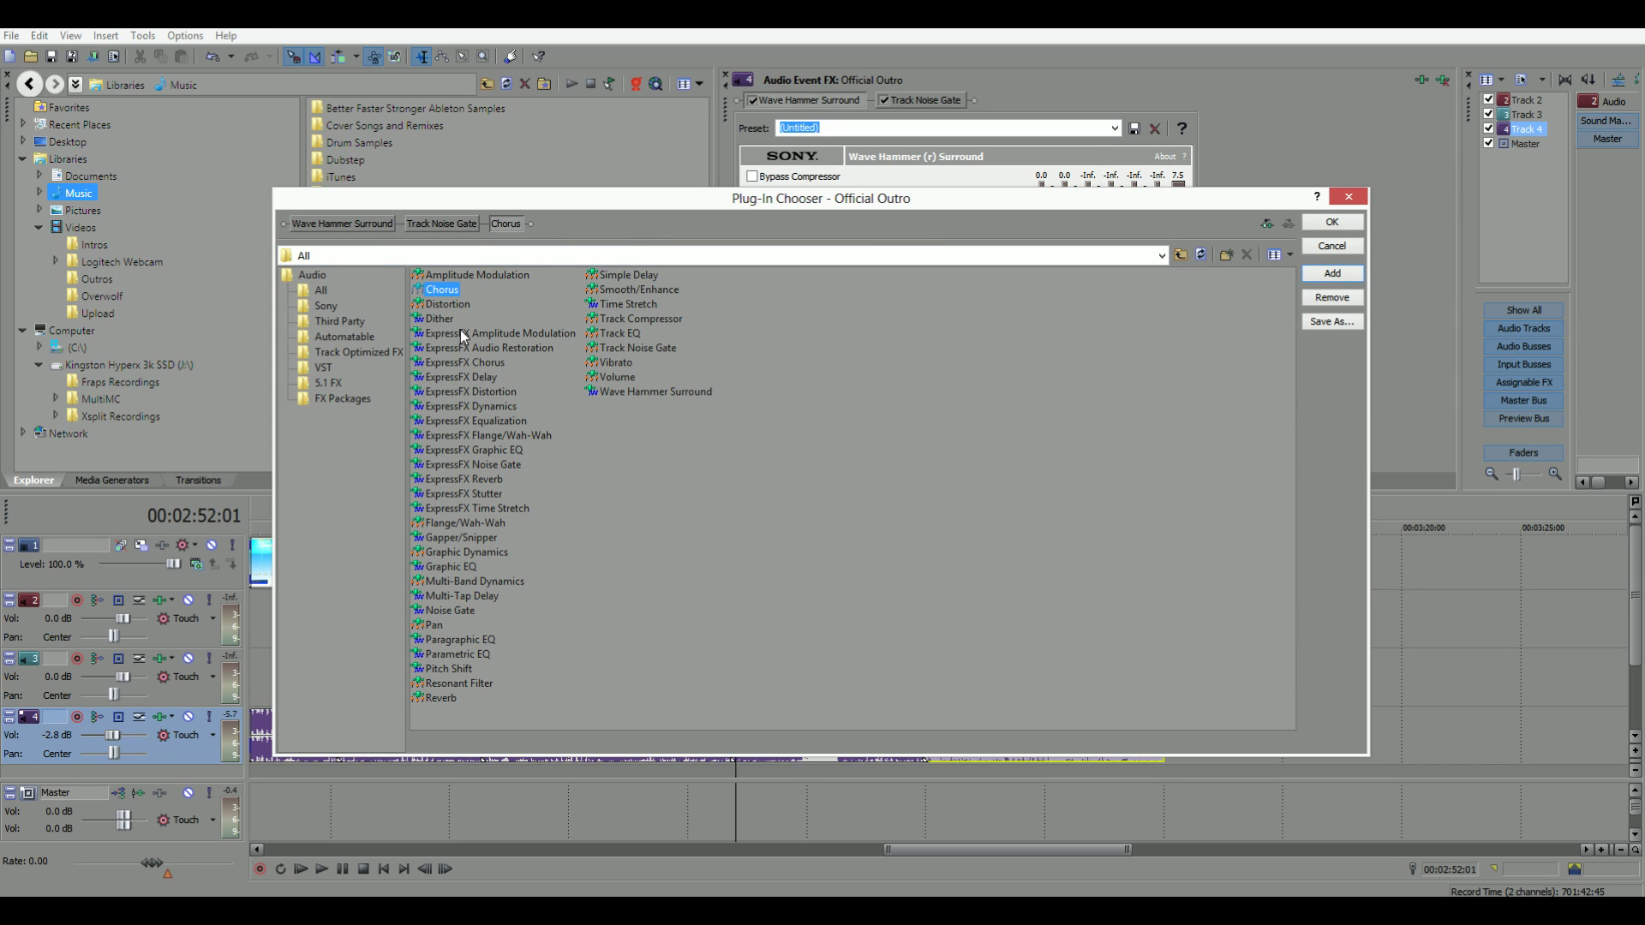
drag(508, 376, 603, 224)
click(1331, 221)
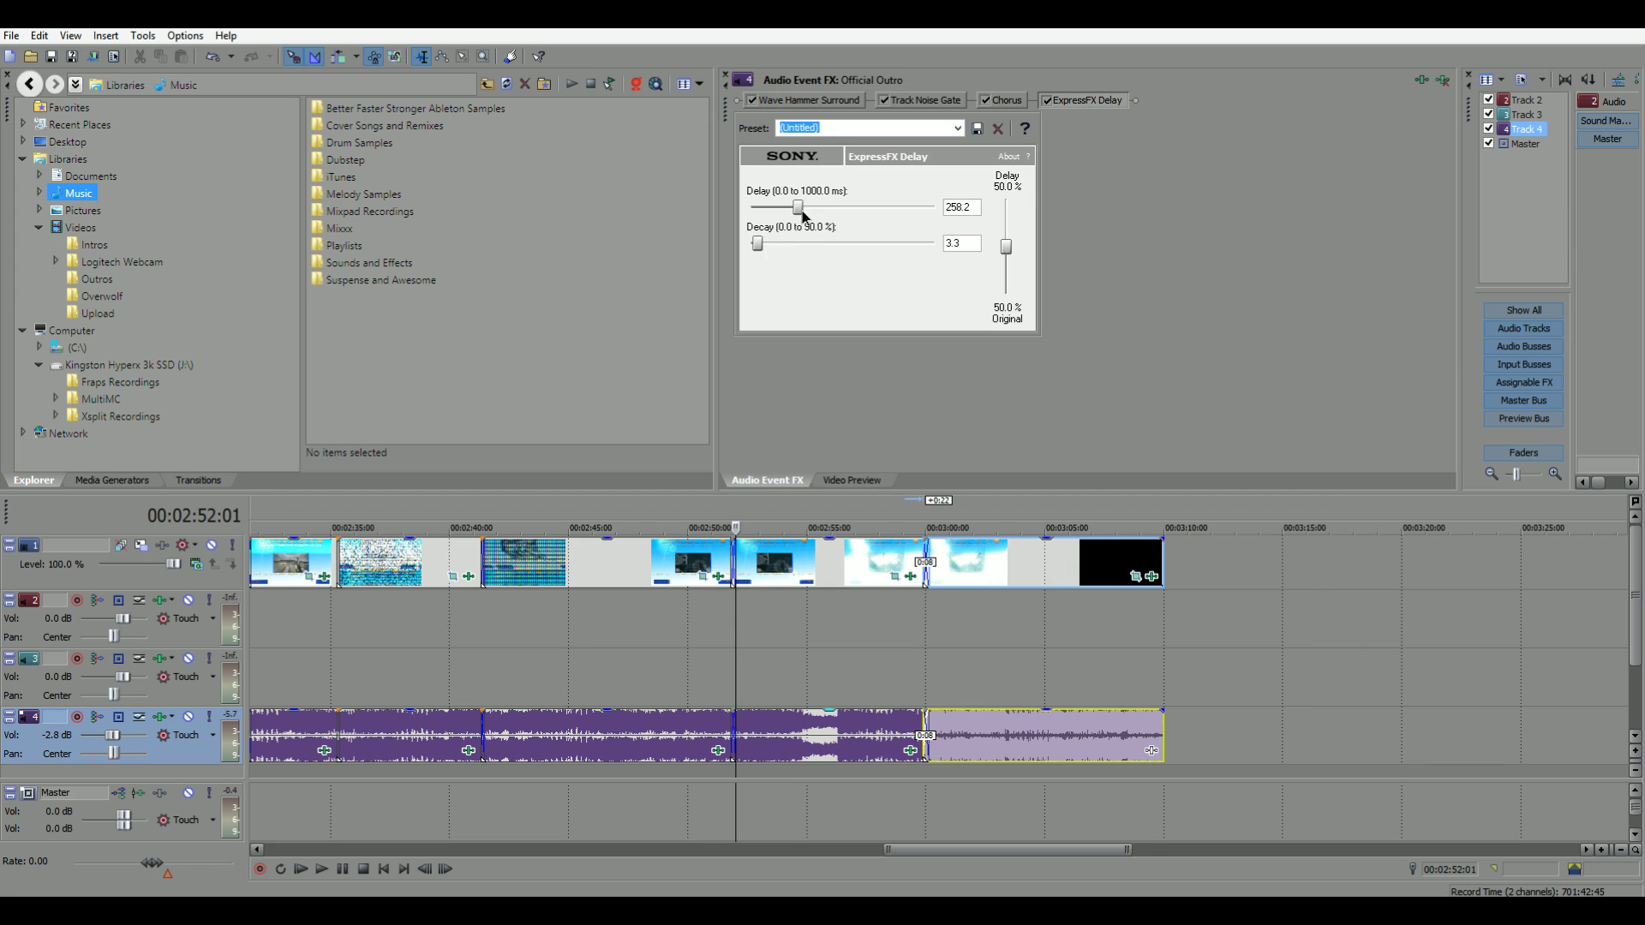
- Preview the section and mix the 356.8 ms delay down to 7.2% delay, 92.8% original
click(729, 498)
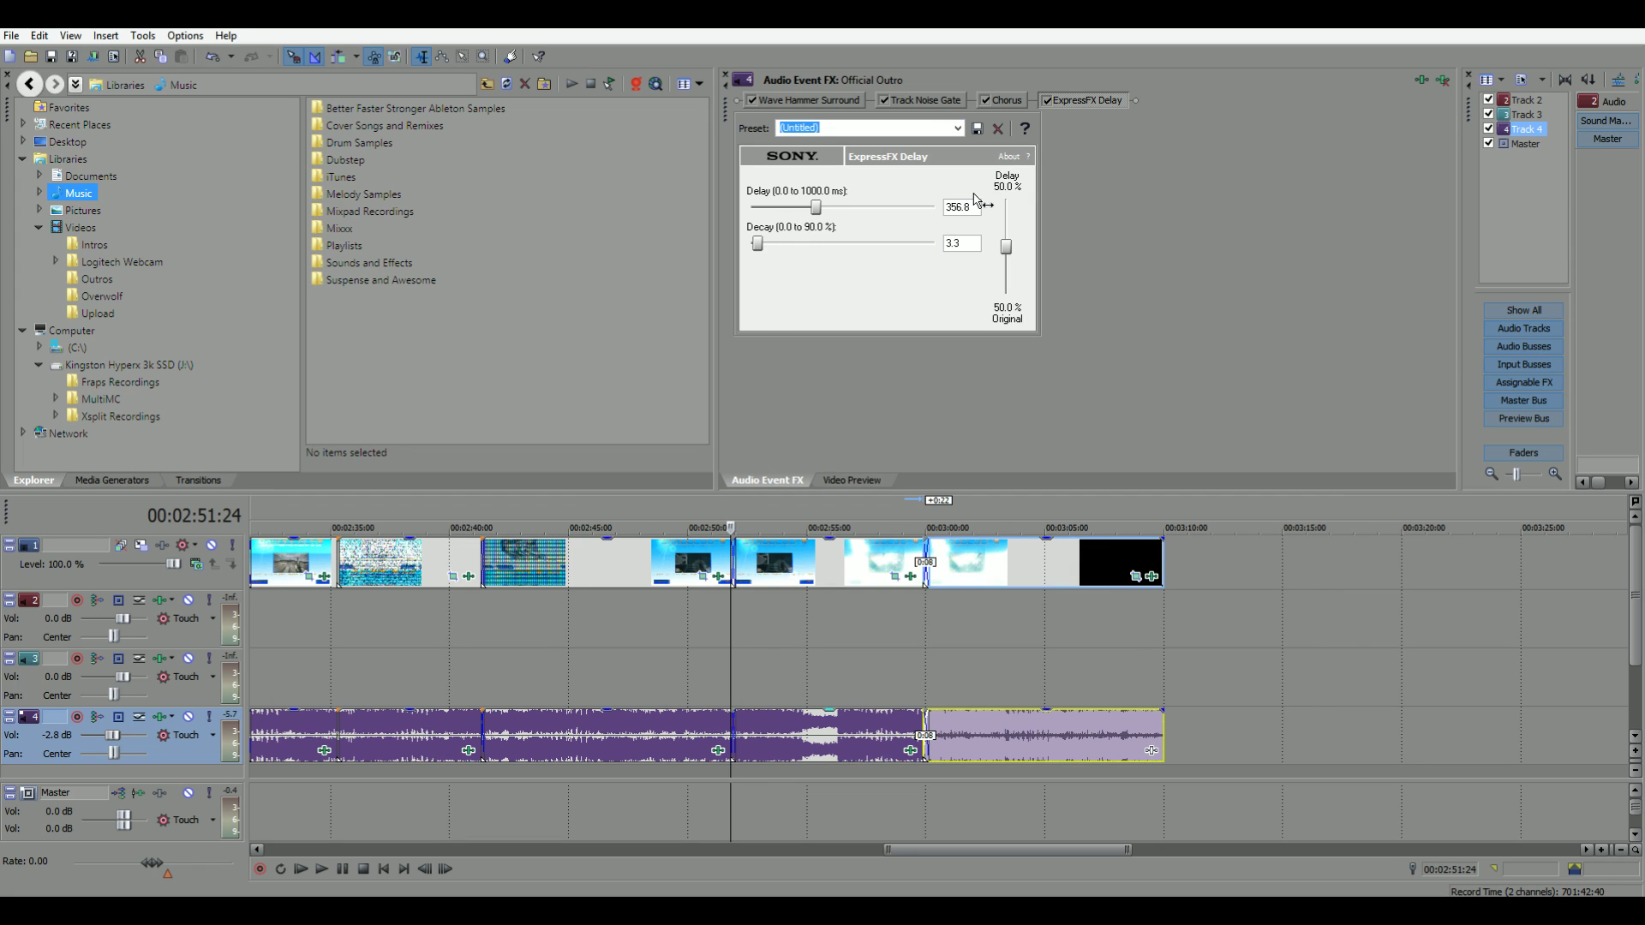
key(space)
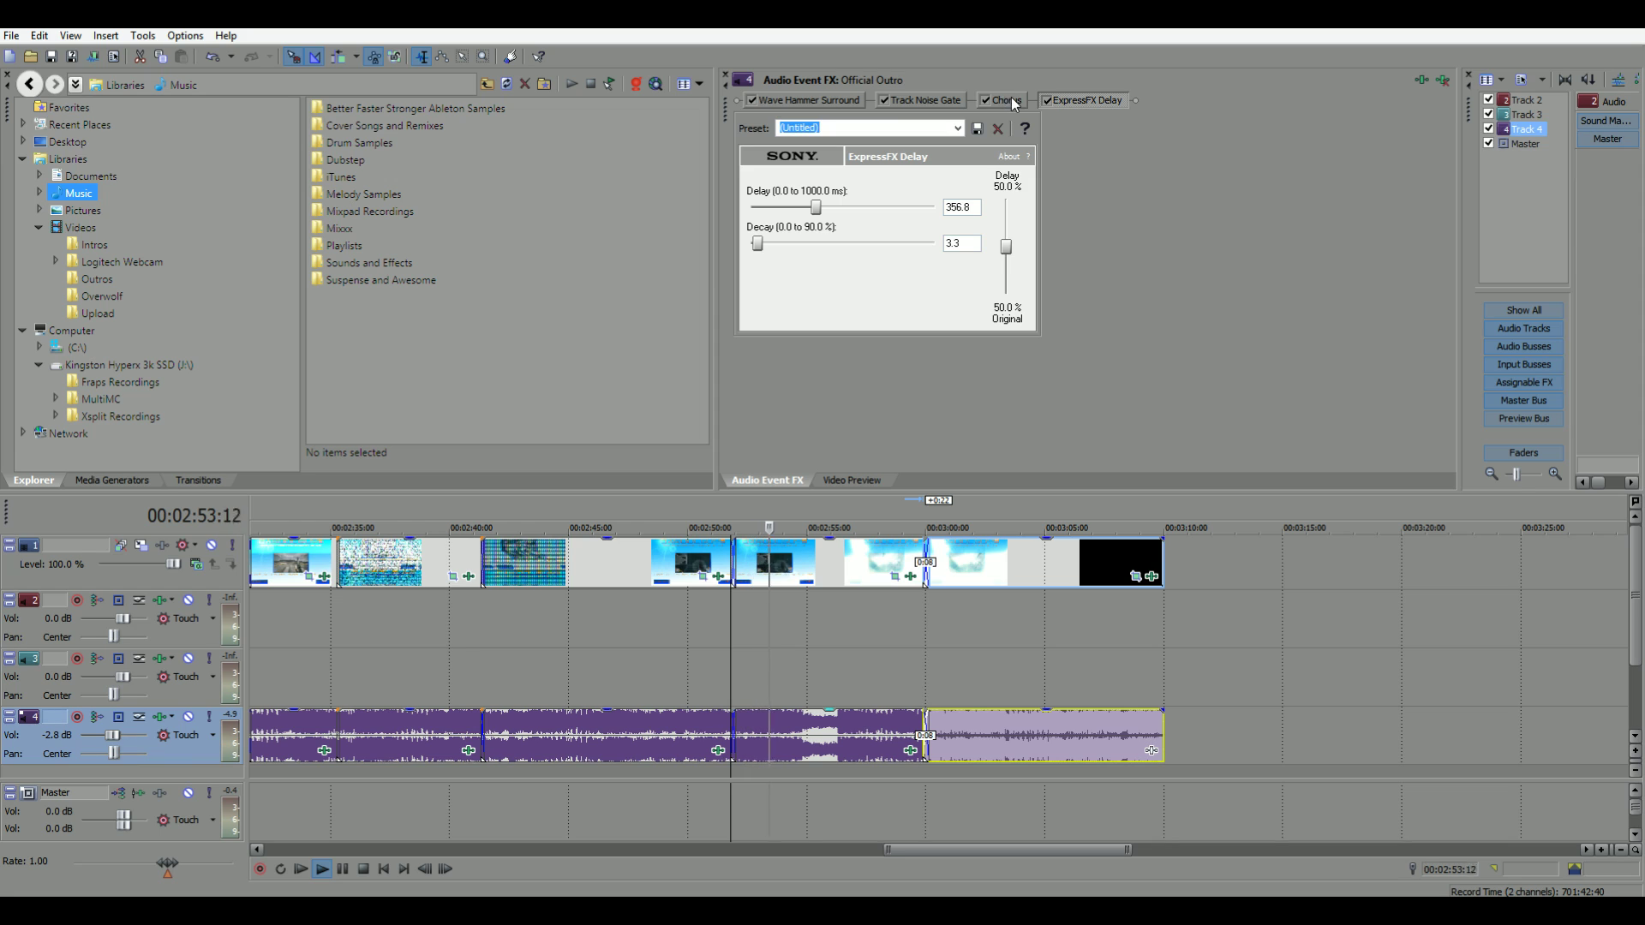
drag(1005, 246, 1003, 288)
key(space)
key(space)
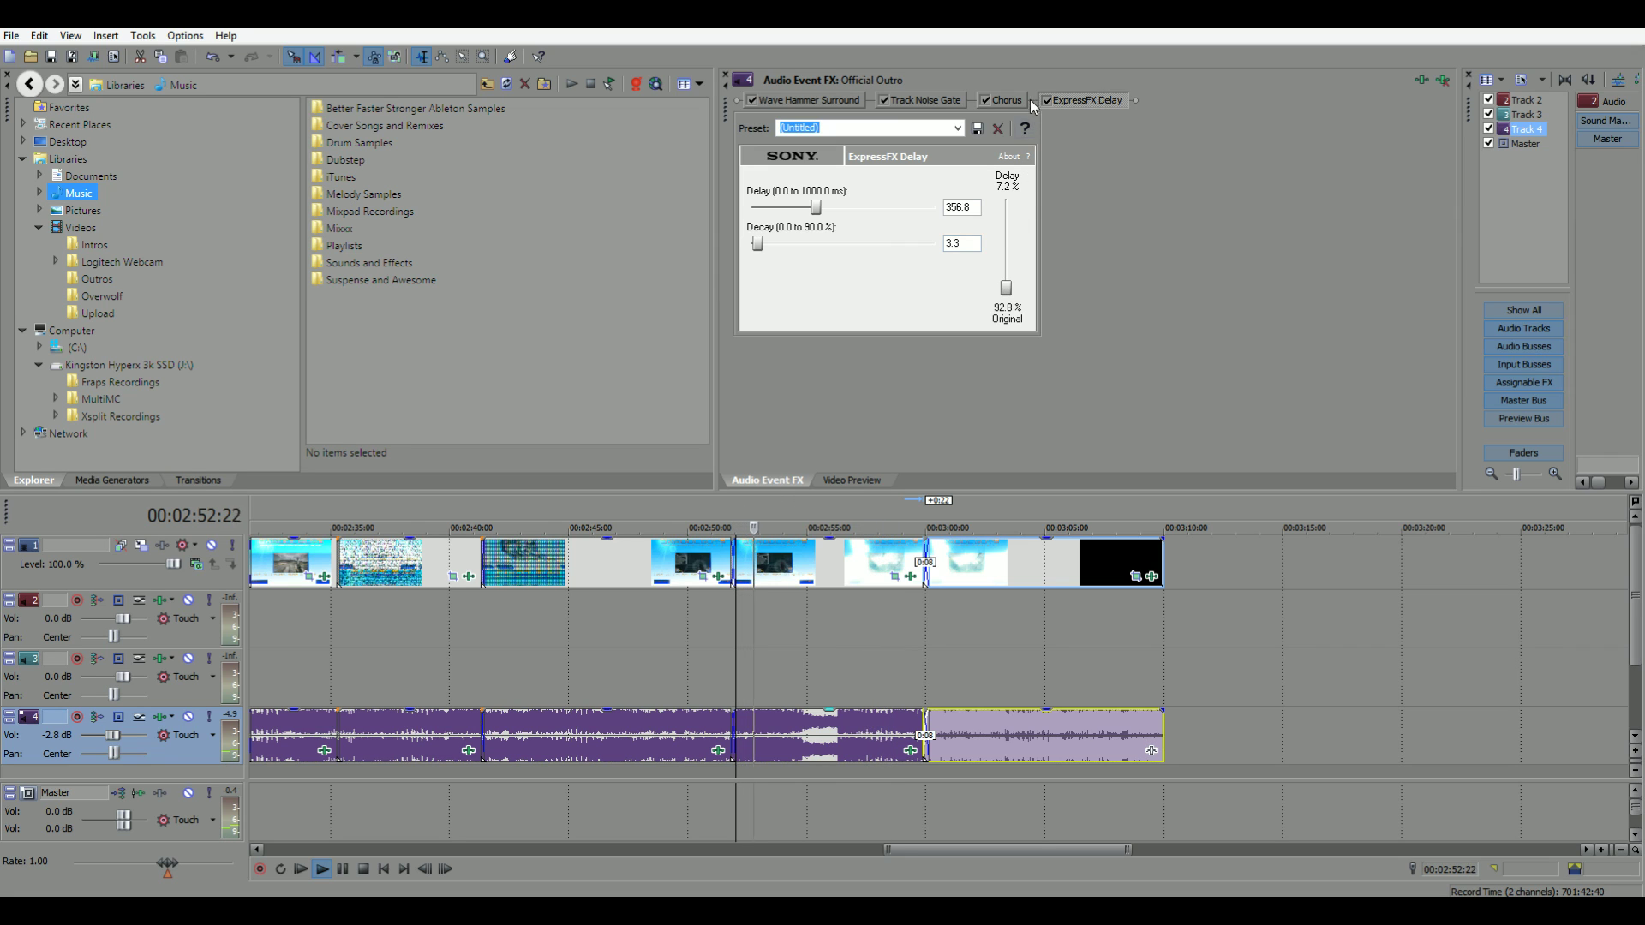
- Tune Chorus to 3.756 Hz, 19% depth, 19% feedback, 49.6 ms delay, then close the effects window
click(1015, 99)
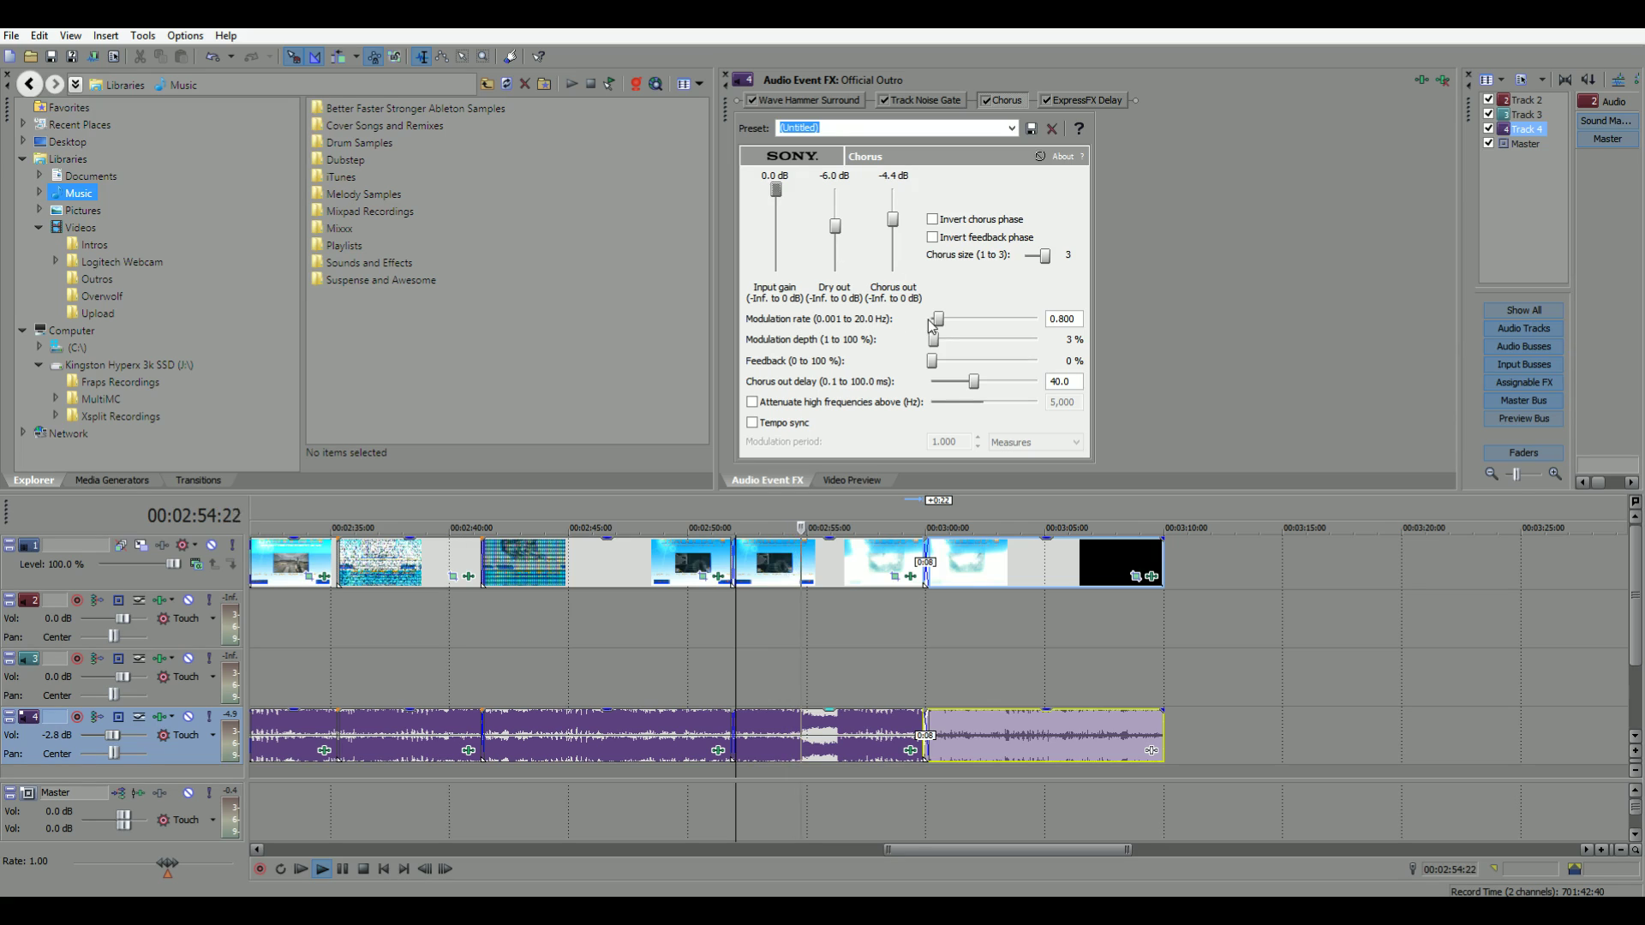
drag(938, 320, 940, 360)
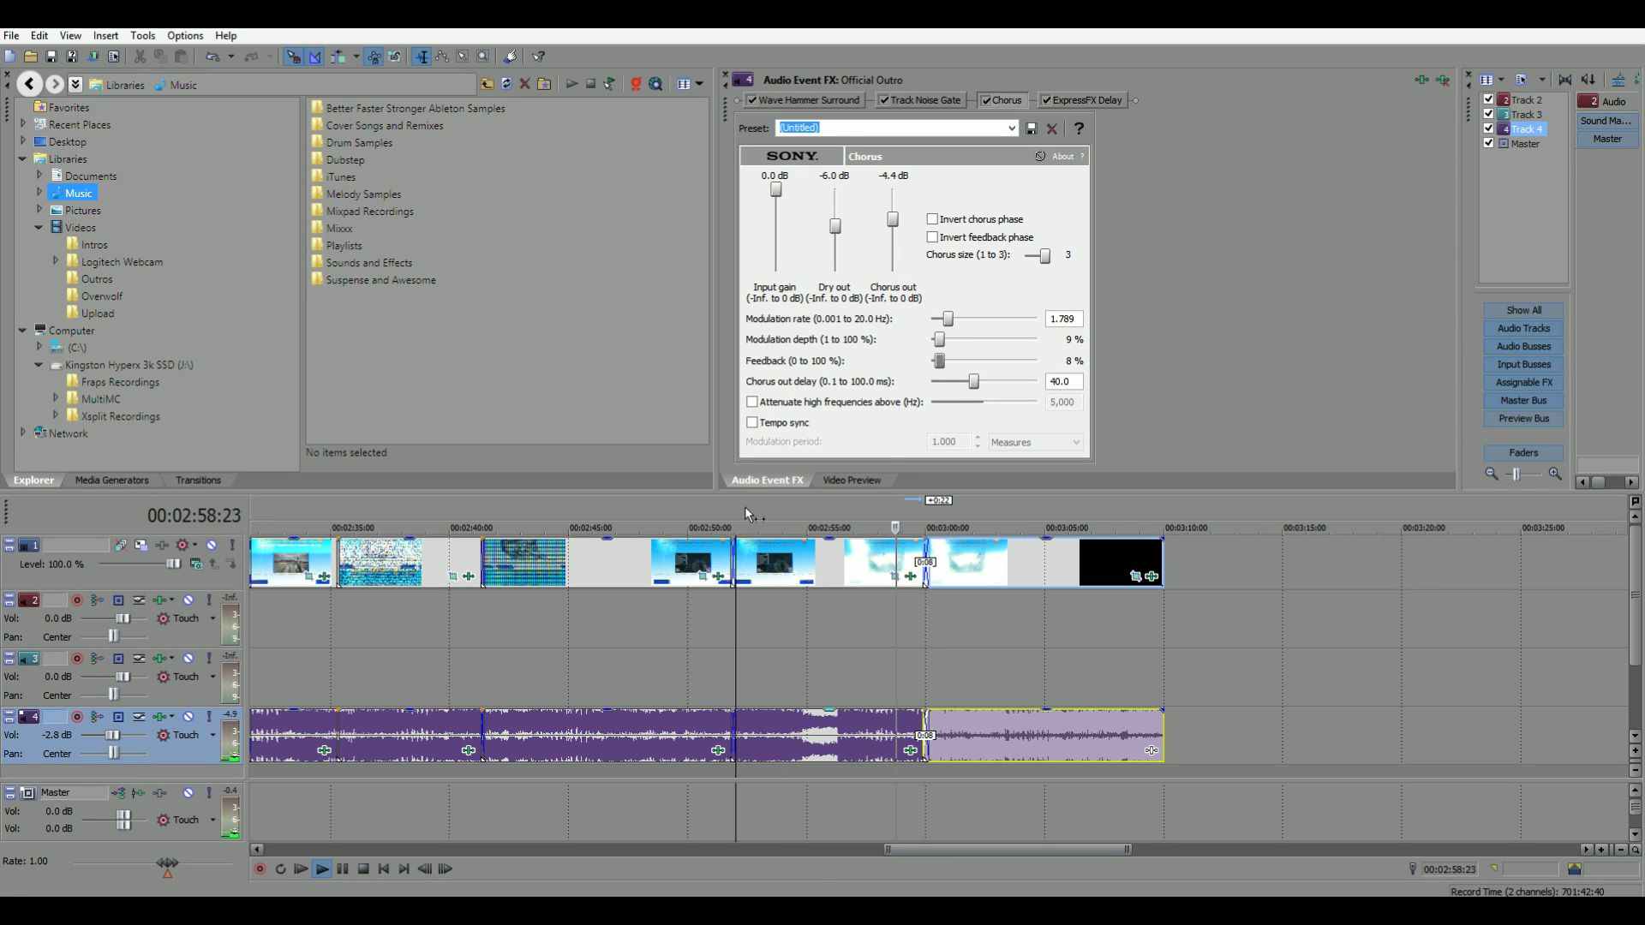
click(745, 512)
mouse_move(966, 386)
mouse_down()
mouse_move(985, 385)
mouse_move(951, 361)
mouse_move(967, 320)
mouse_up()
click(736, 516)
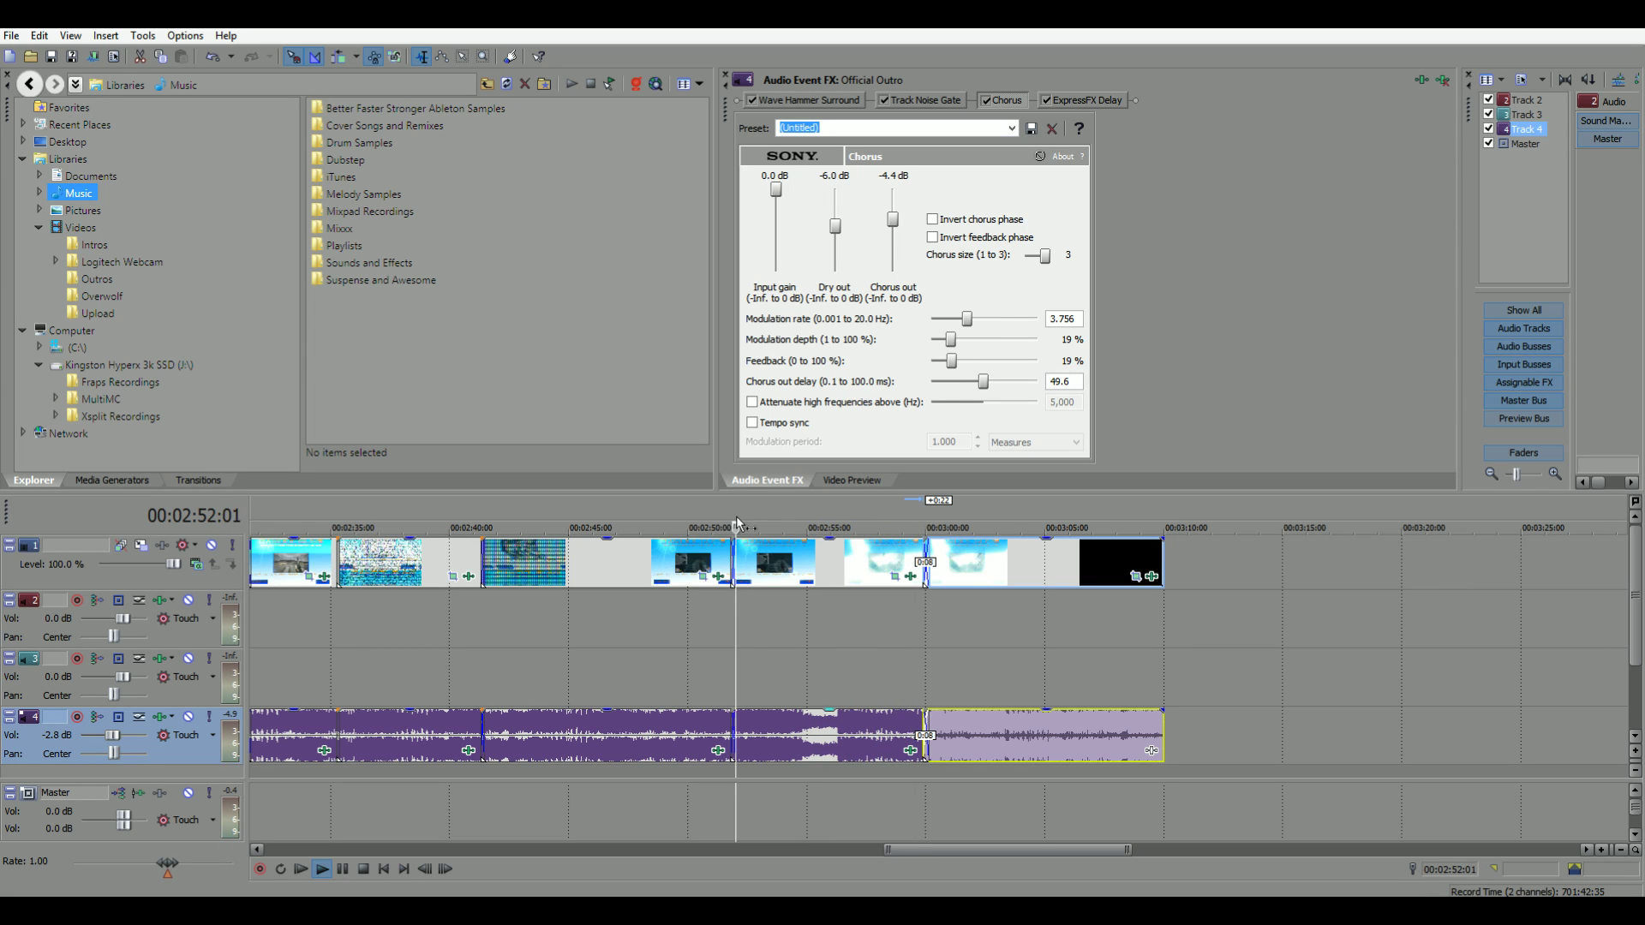
click(726, 77)
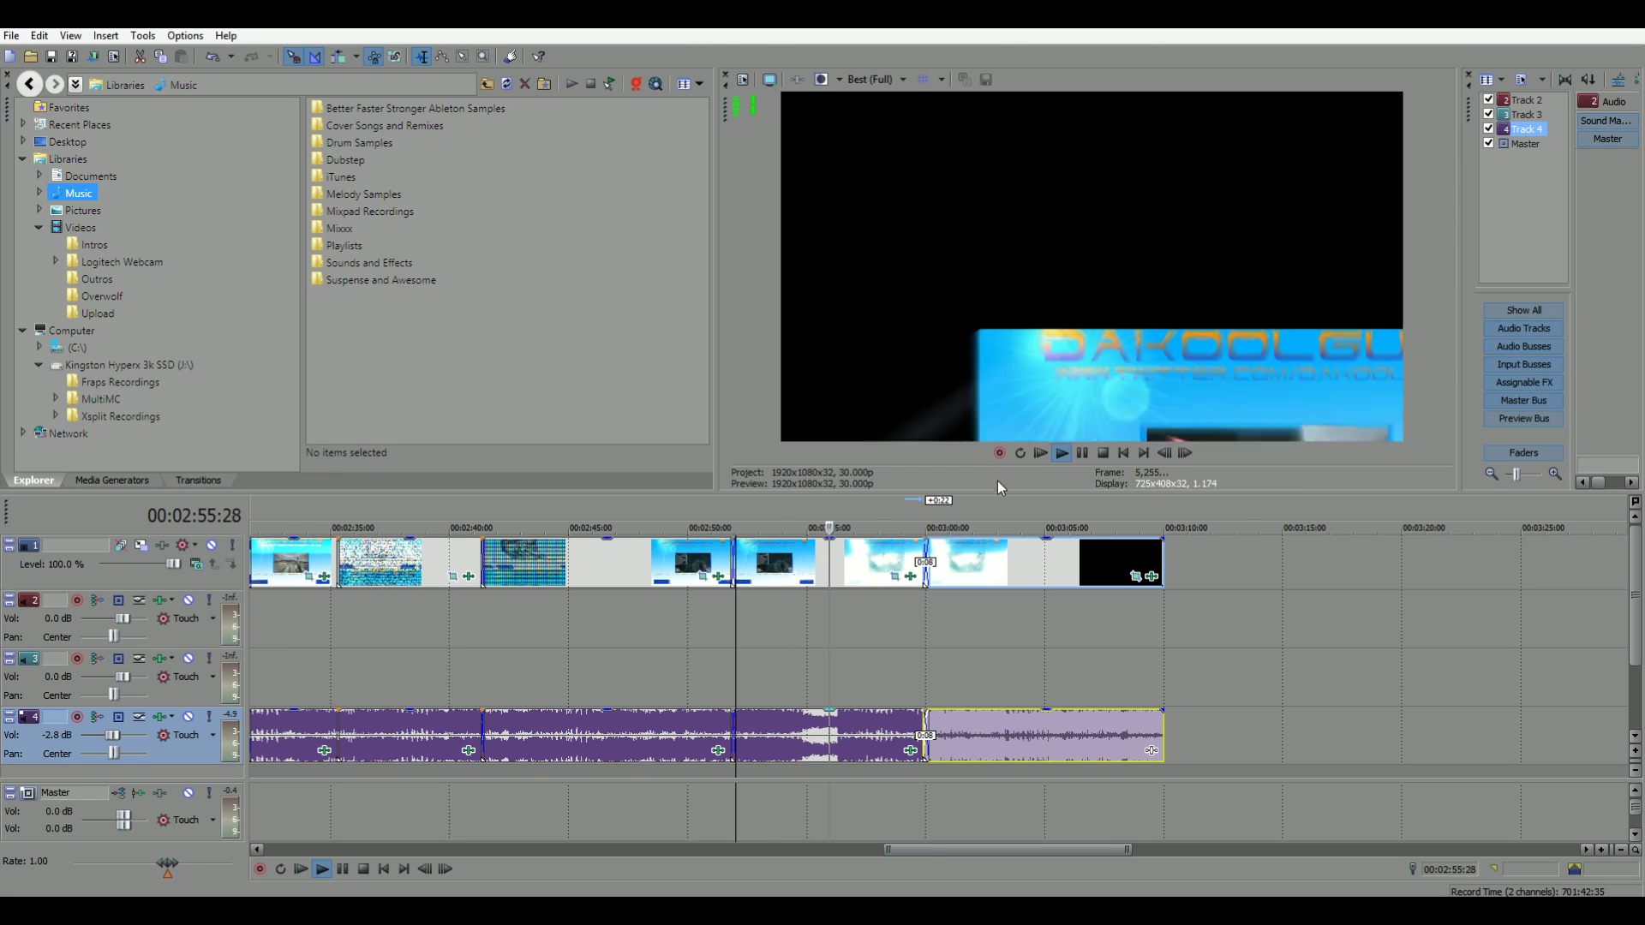
- Stop playback and add ExpressFX Flange/Wah-Wah to the Official Outro section at 00:02:52:01
key(space)
click(1150, 749)
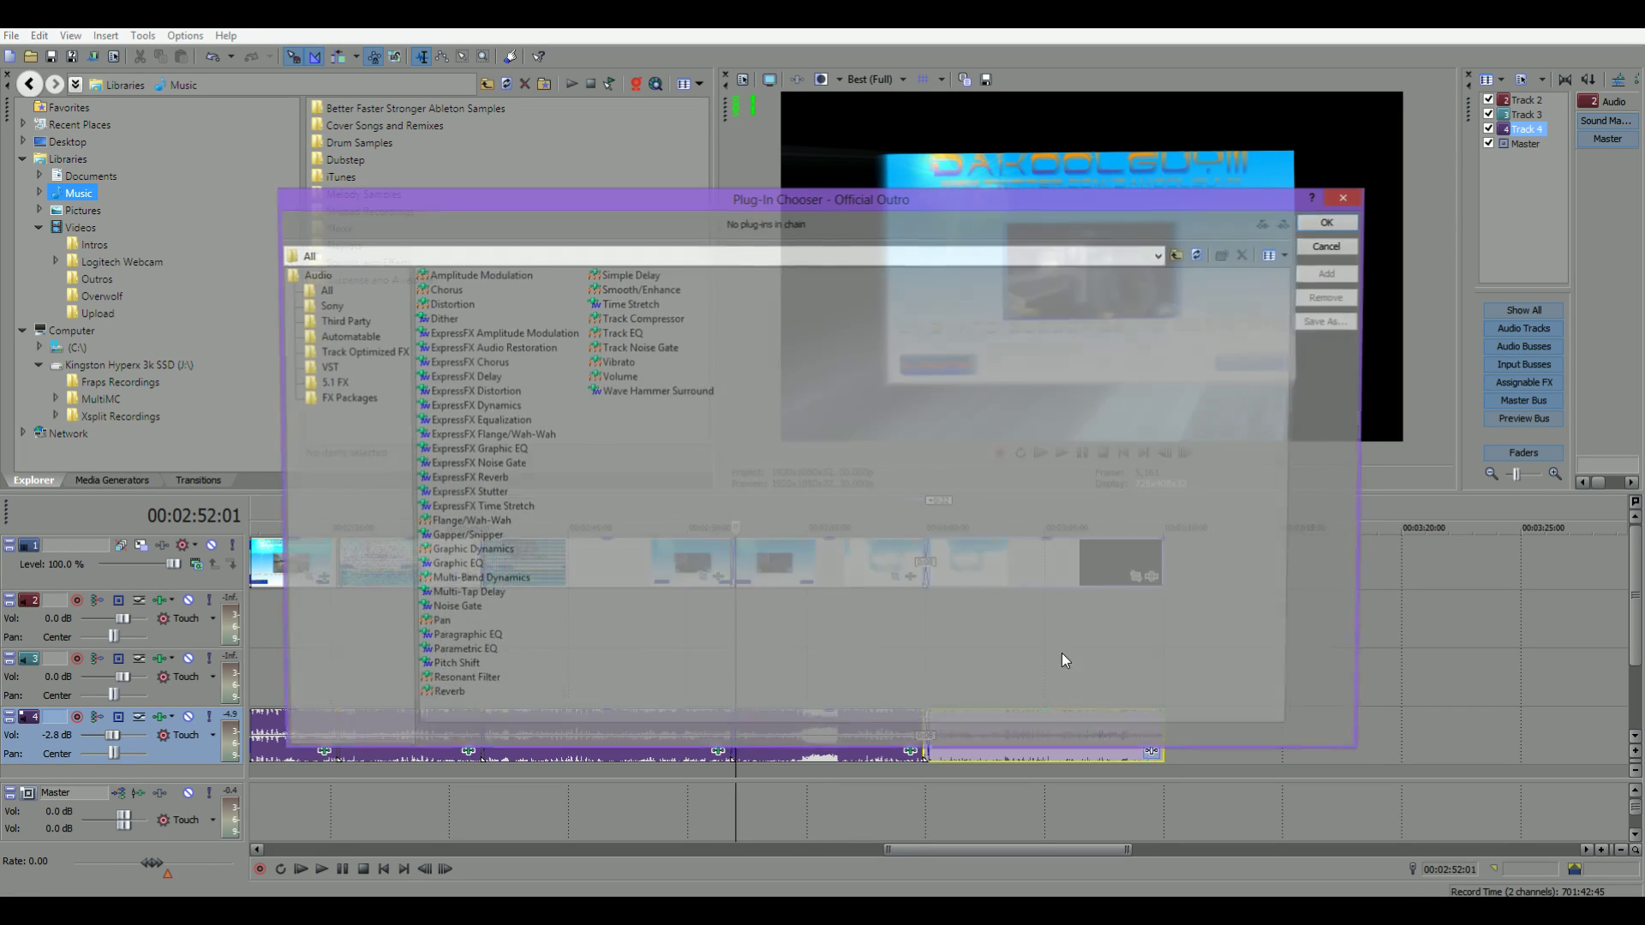
click(489, 435)
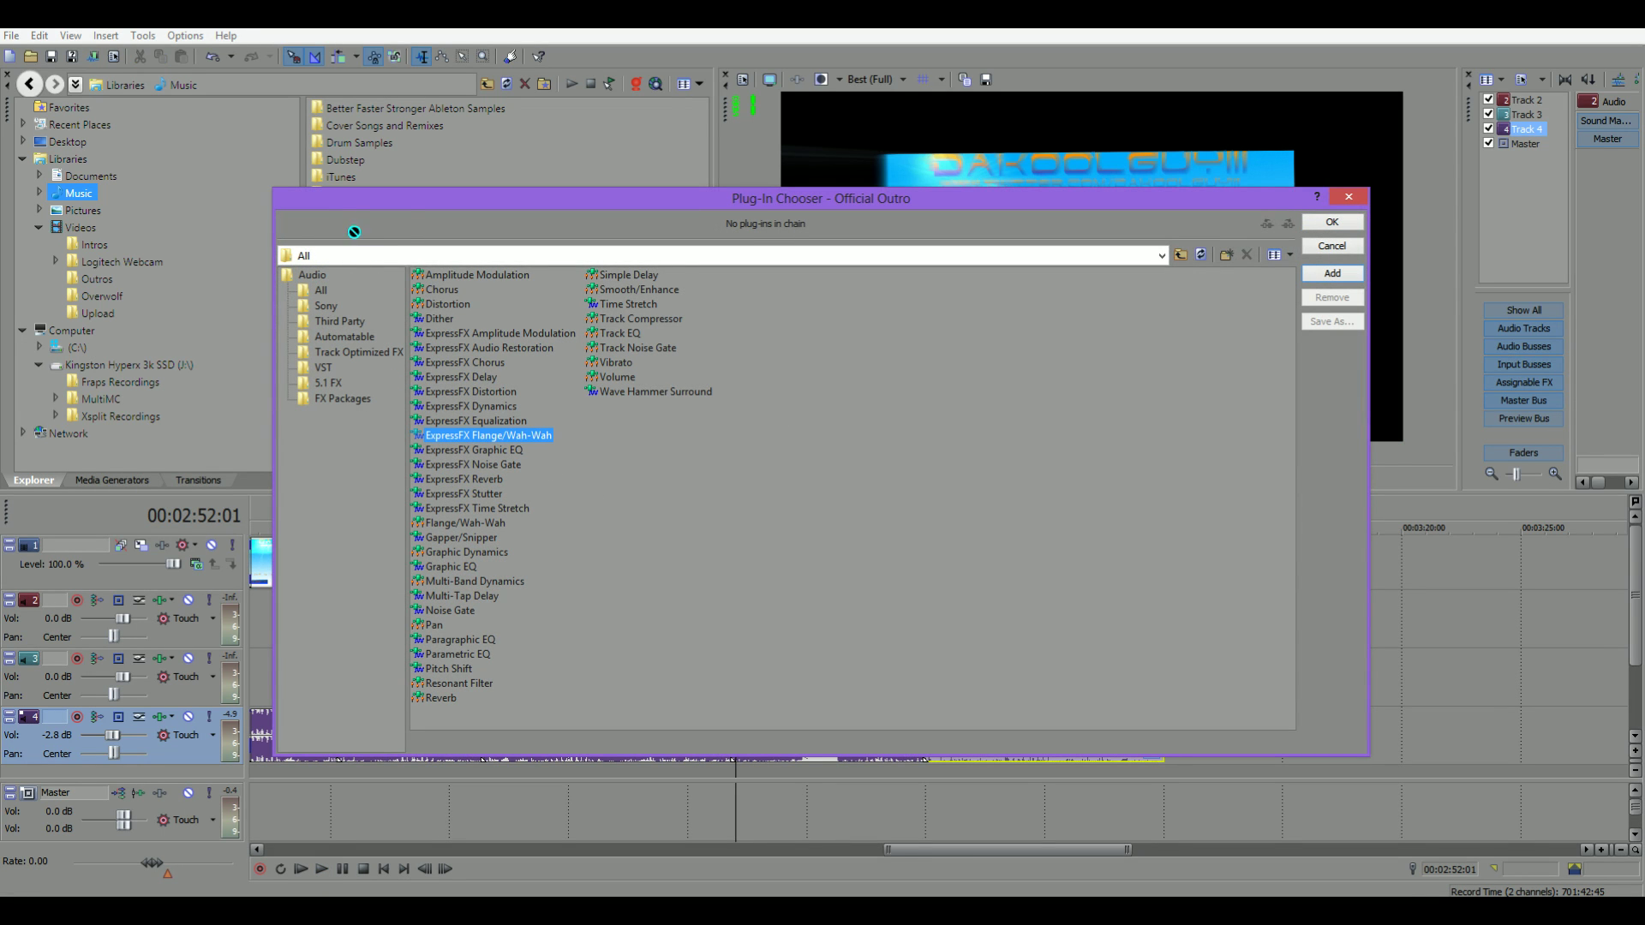
double_click(488, 434)
ctrl+click(532, 435)
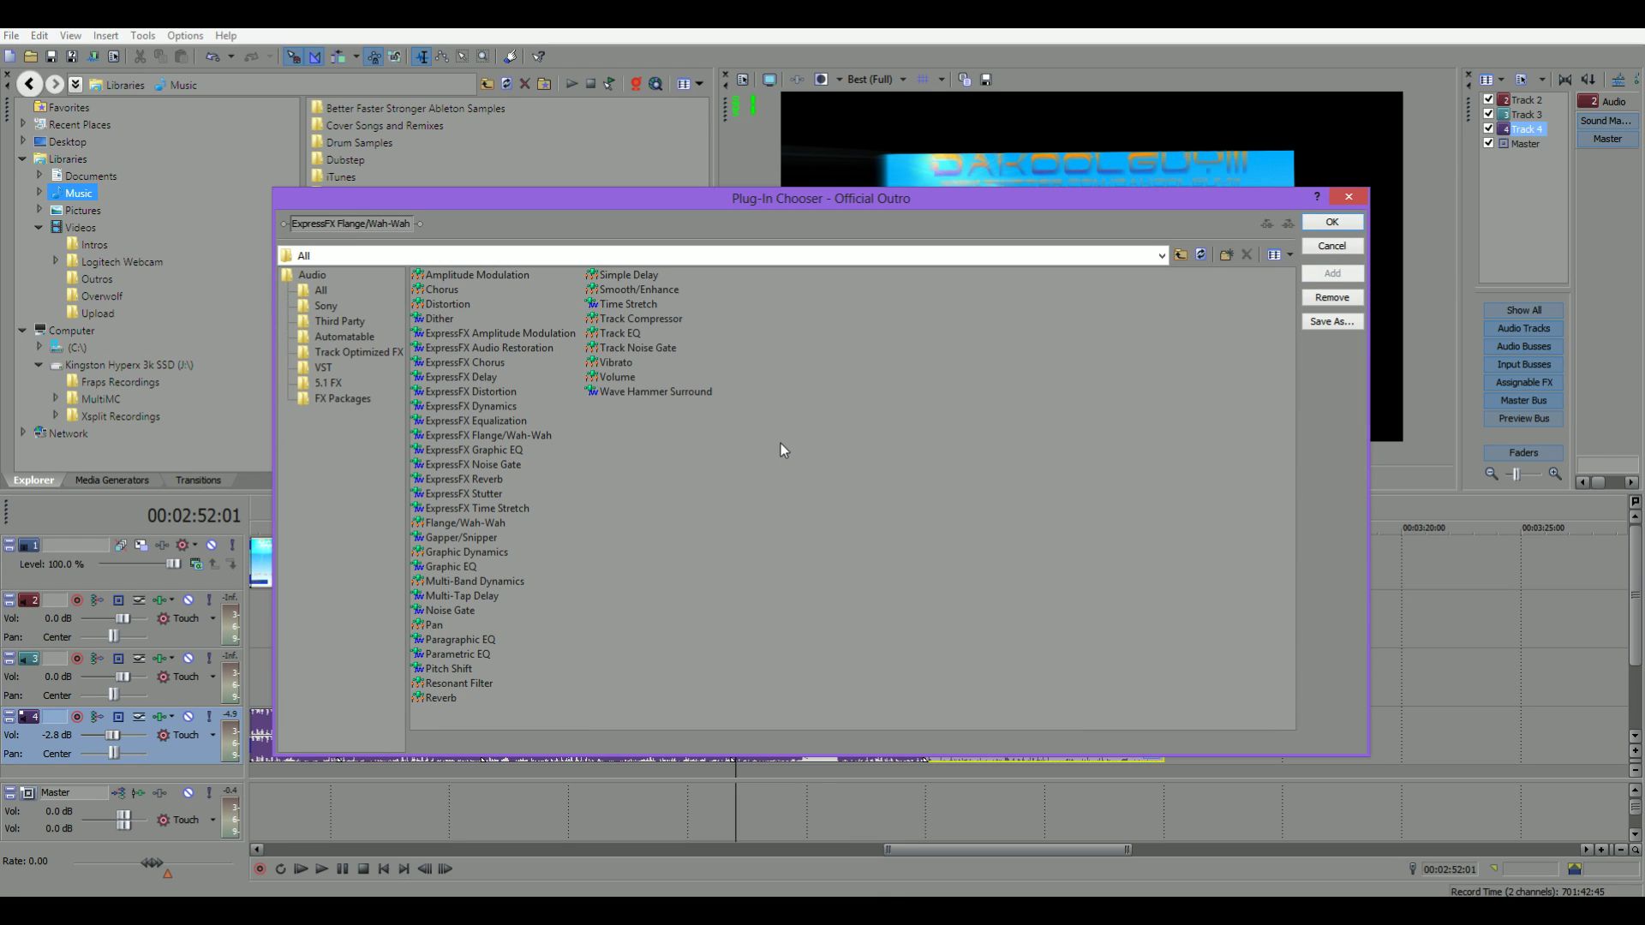
click(1332, 225)
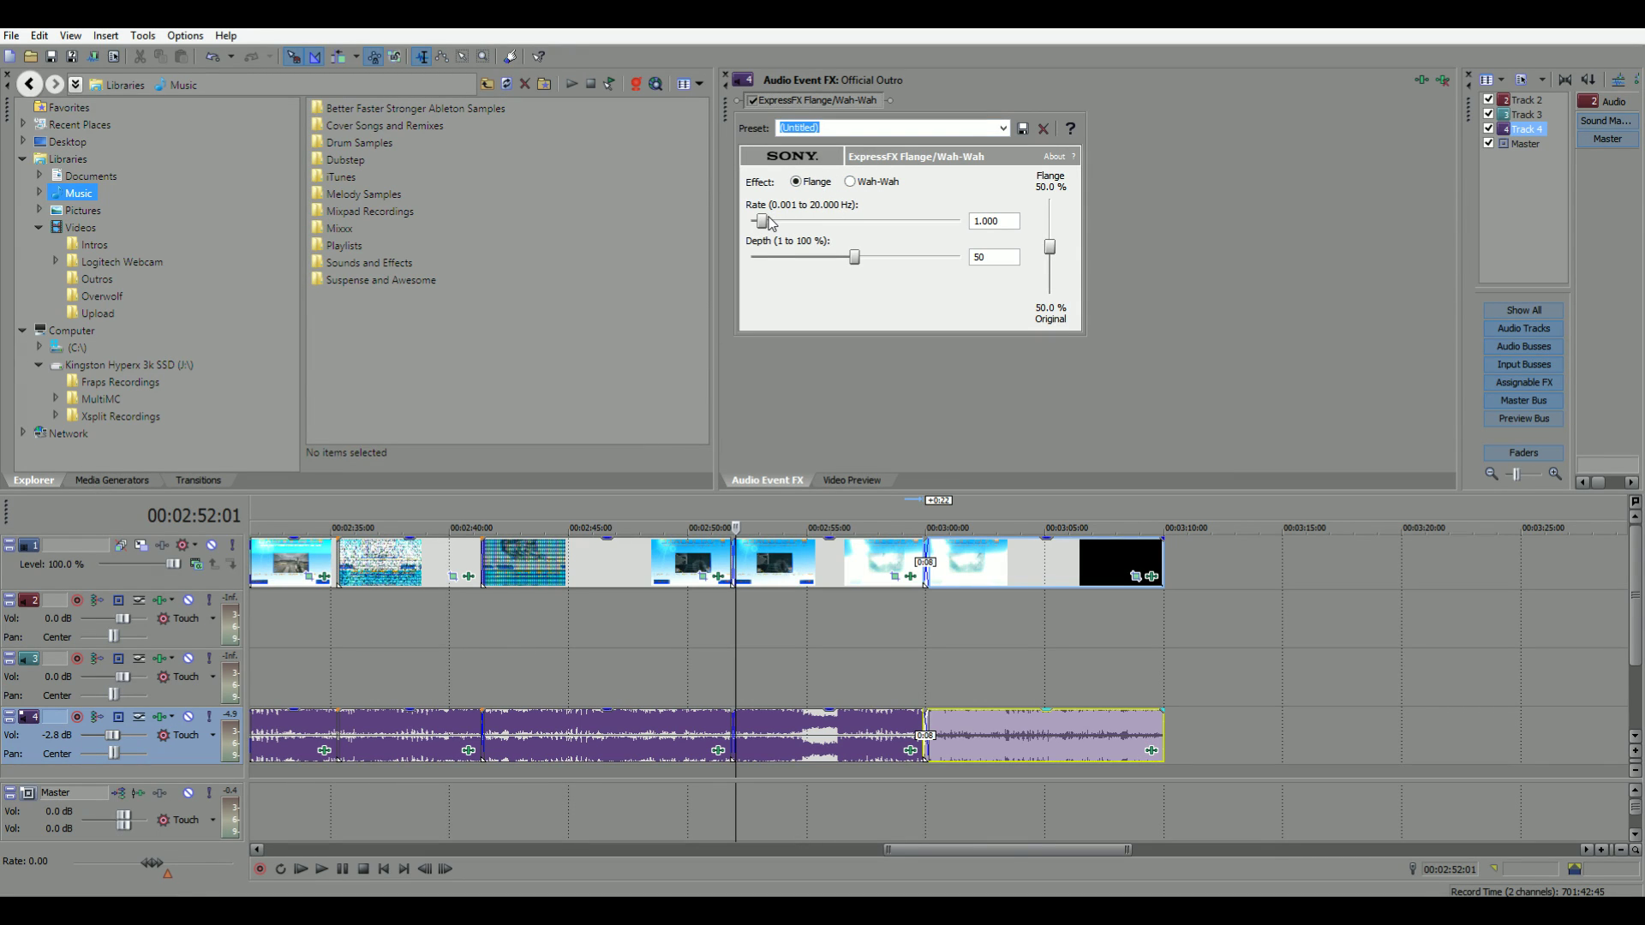
- Preview from 3:00 and switch the Flange/Wah-Wah effect to Wah-Wah mode
click(924, 520)
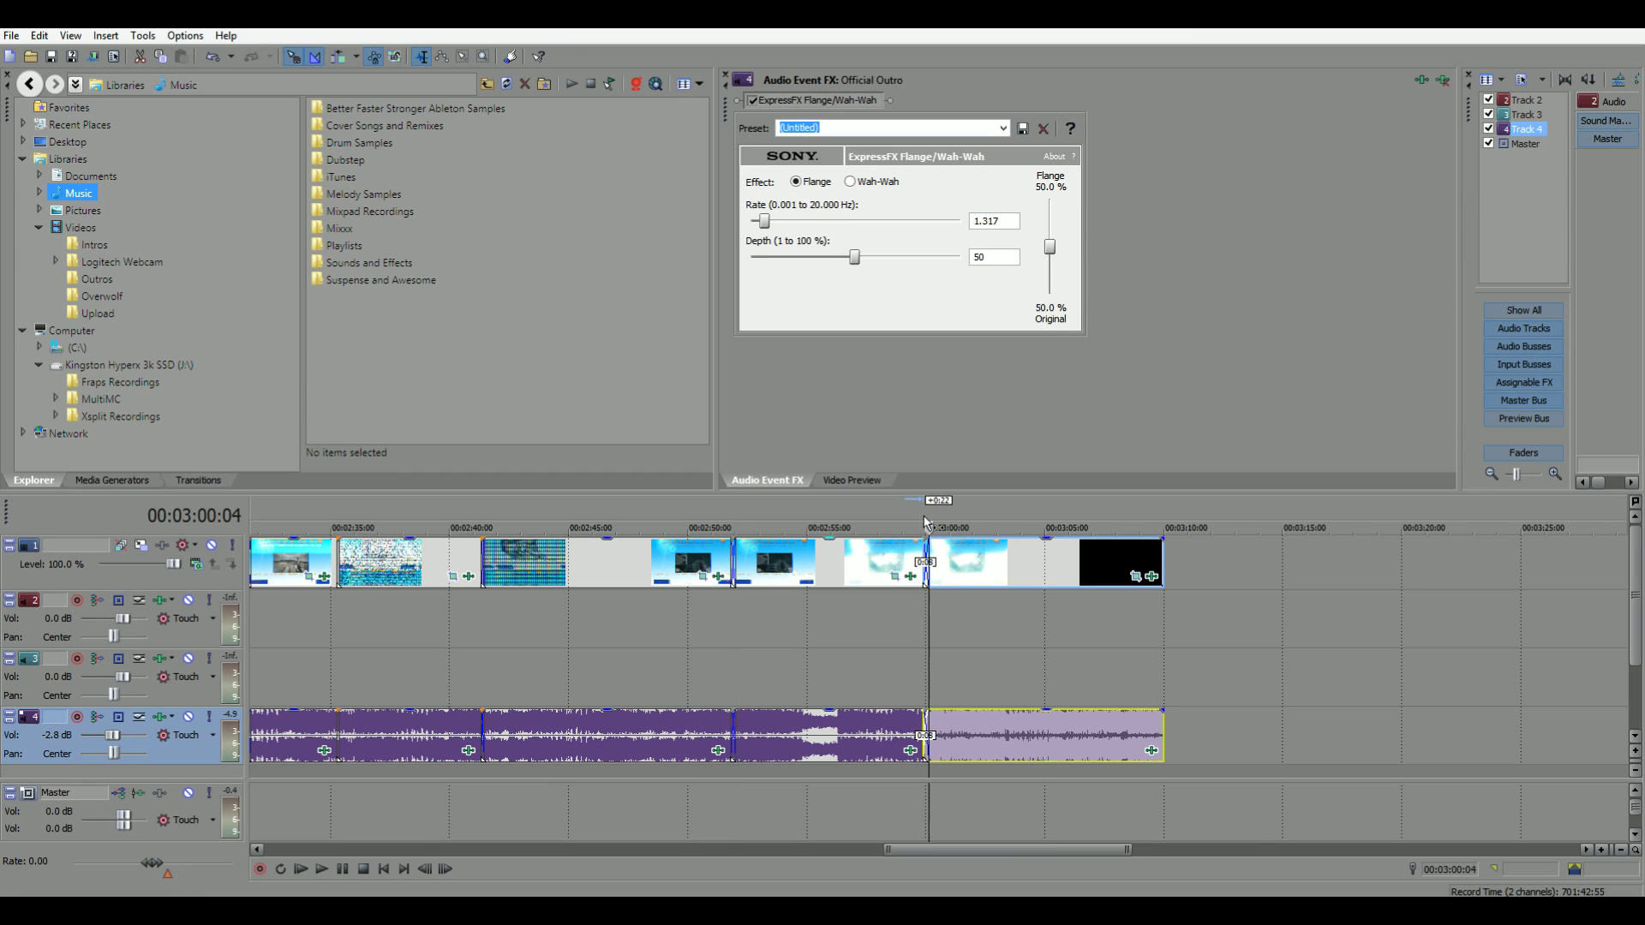
key(space)
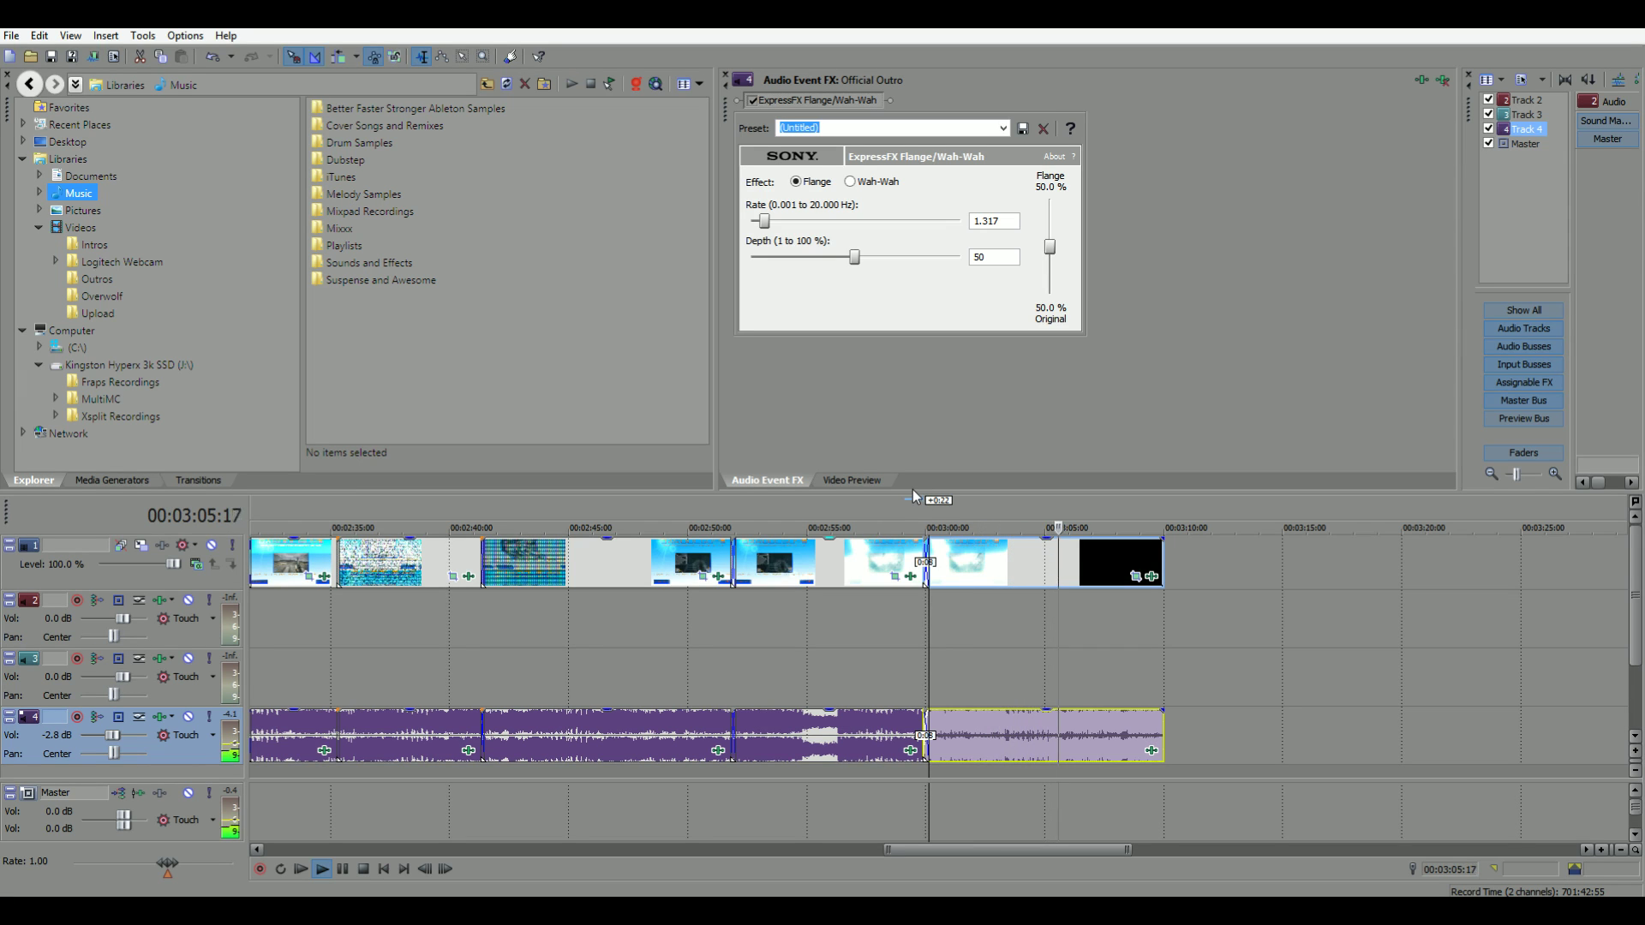
key(space)
click(849, 183)
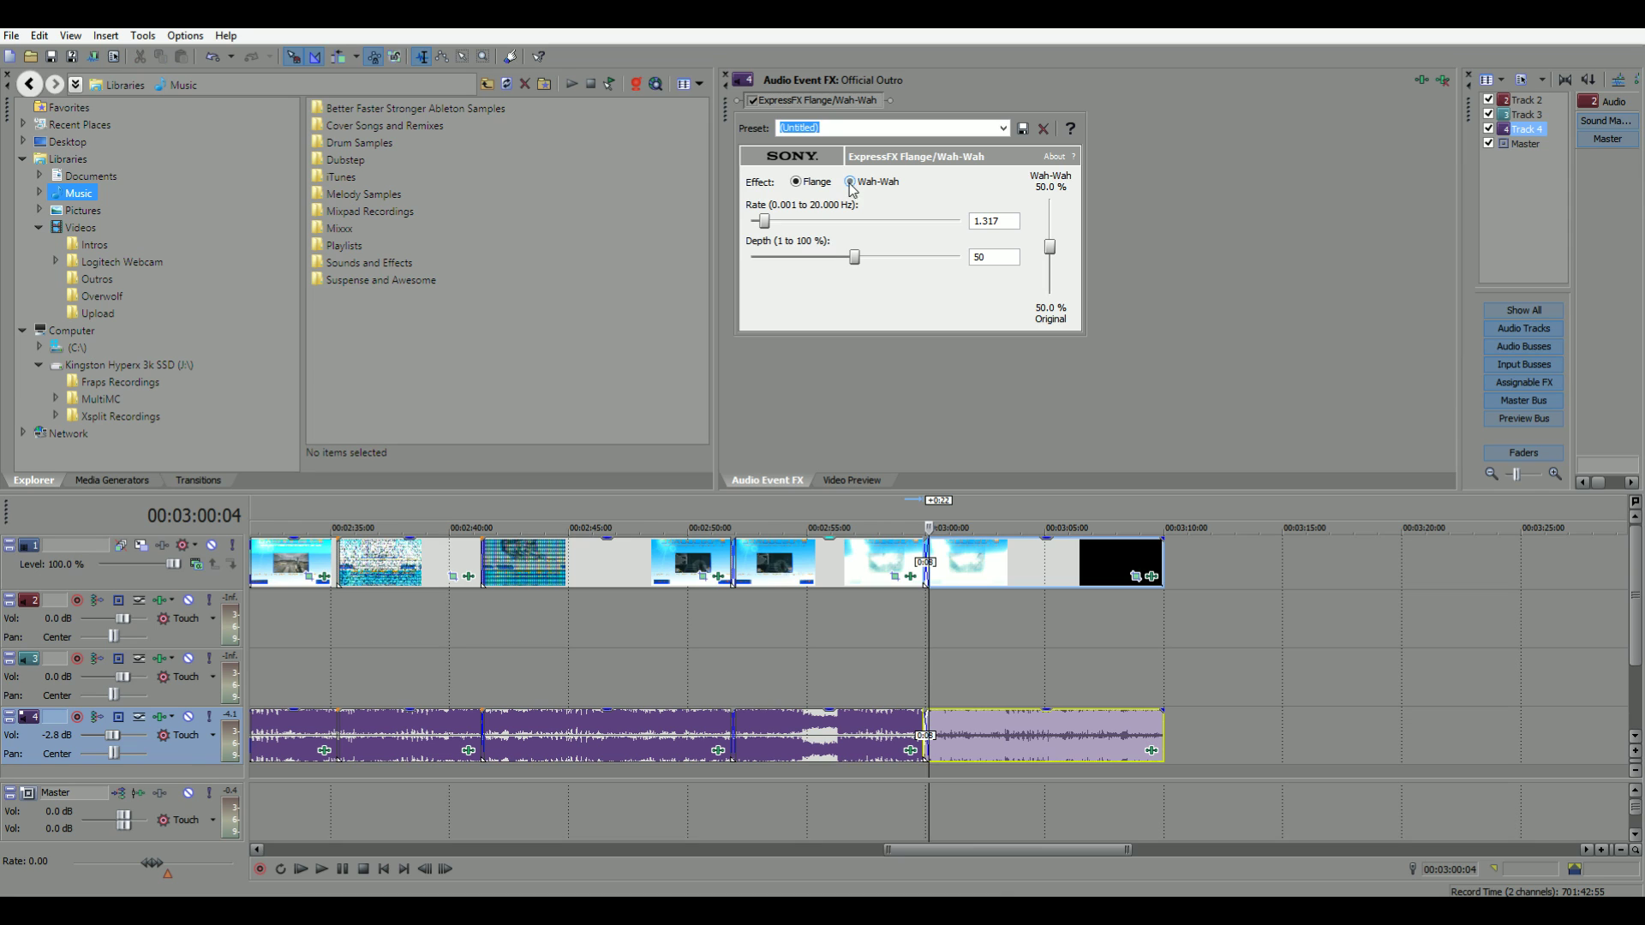
key(space)
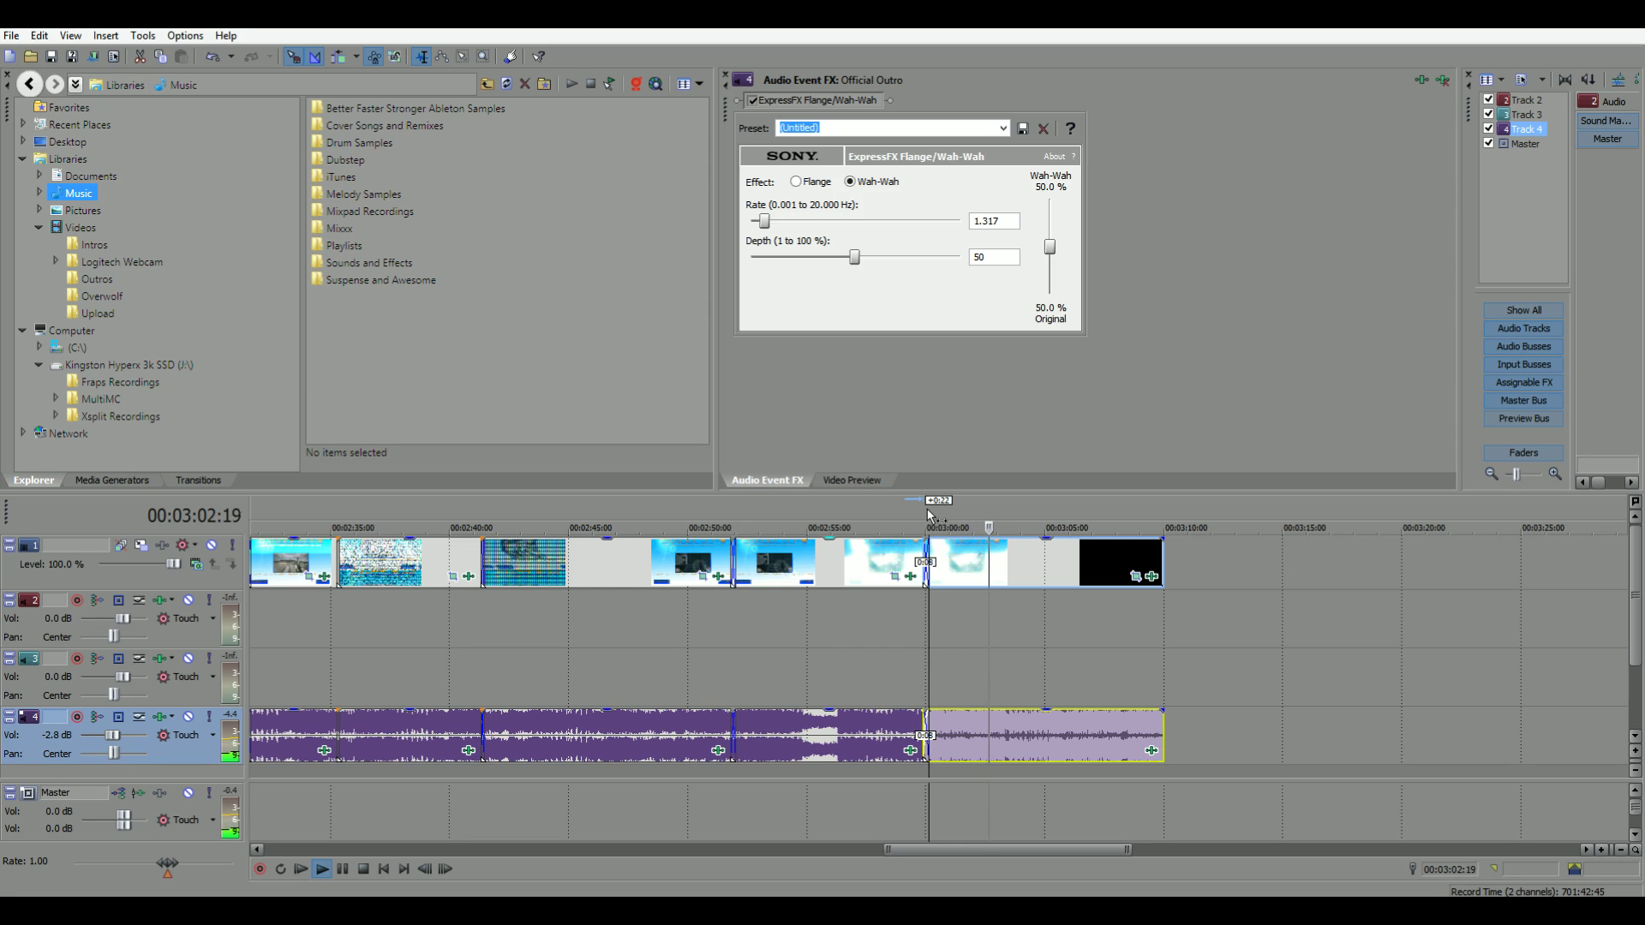
key(space)
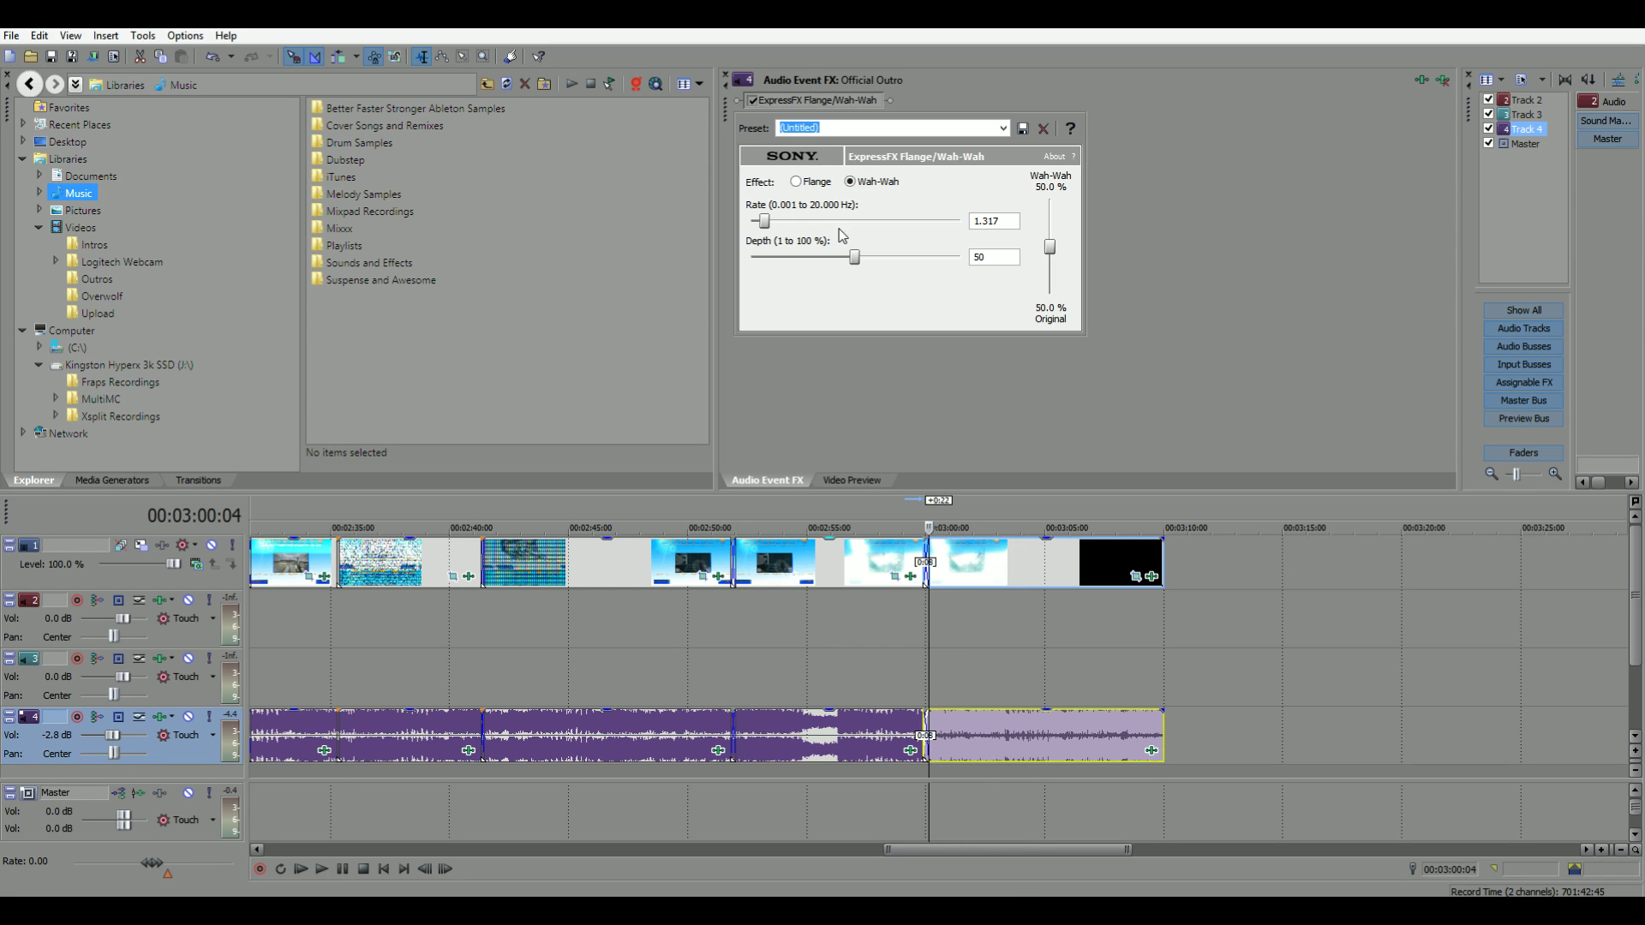
- Raise the wah-wah rate to 16.543 Hz and depth to 84, then undock the effects window
drag(772, 223, 897, 273)
key(space)
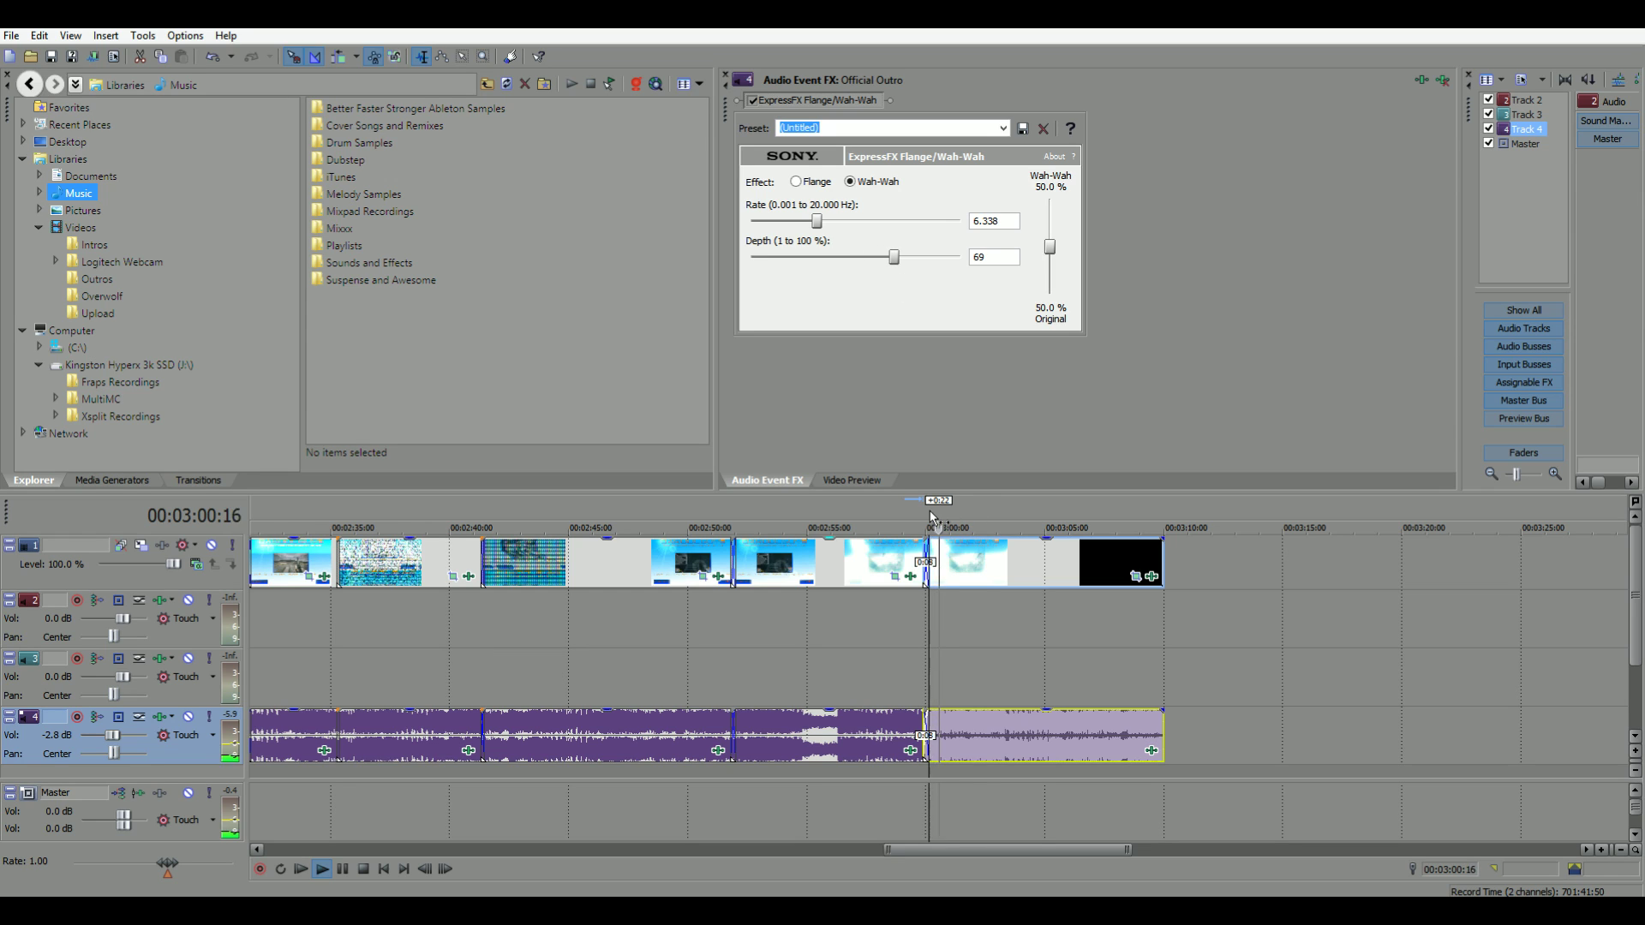
mouse_move(819, 222)
mouse_down()
mouse_move(876, 225)
mouse_move(926, 256)
mouse_move(922, 223)
mouse_up()
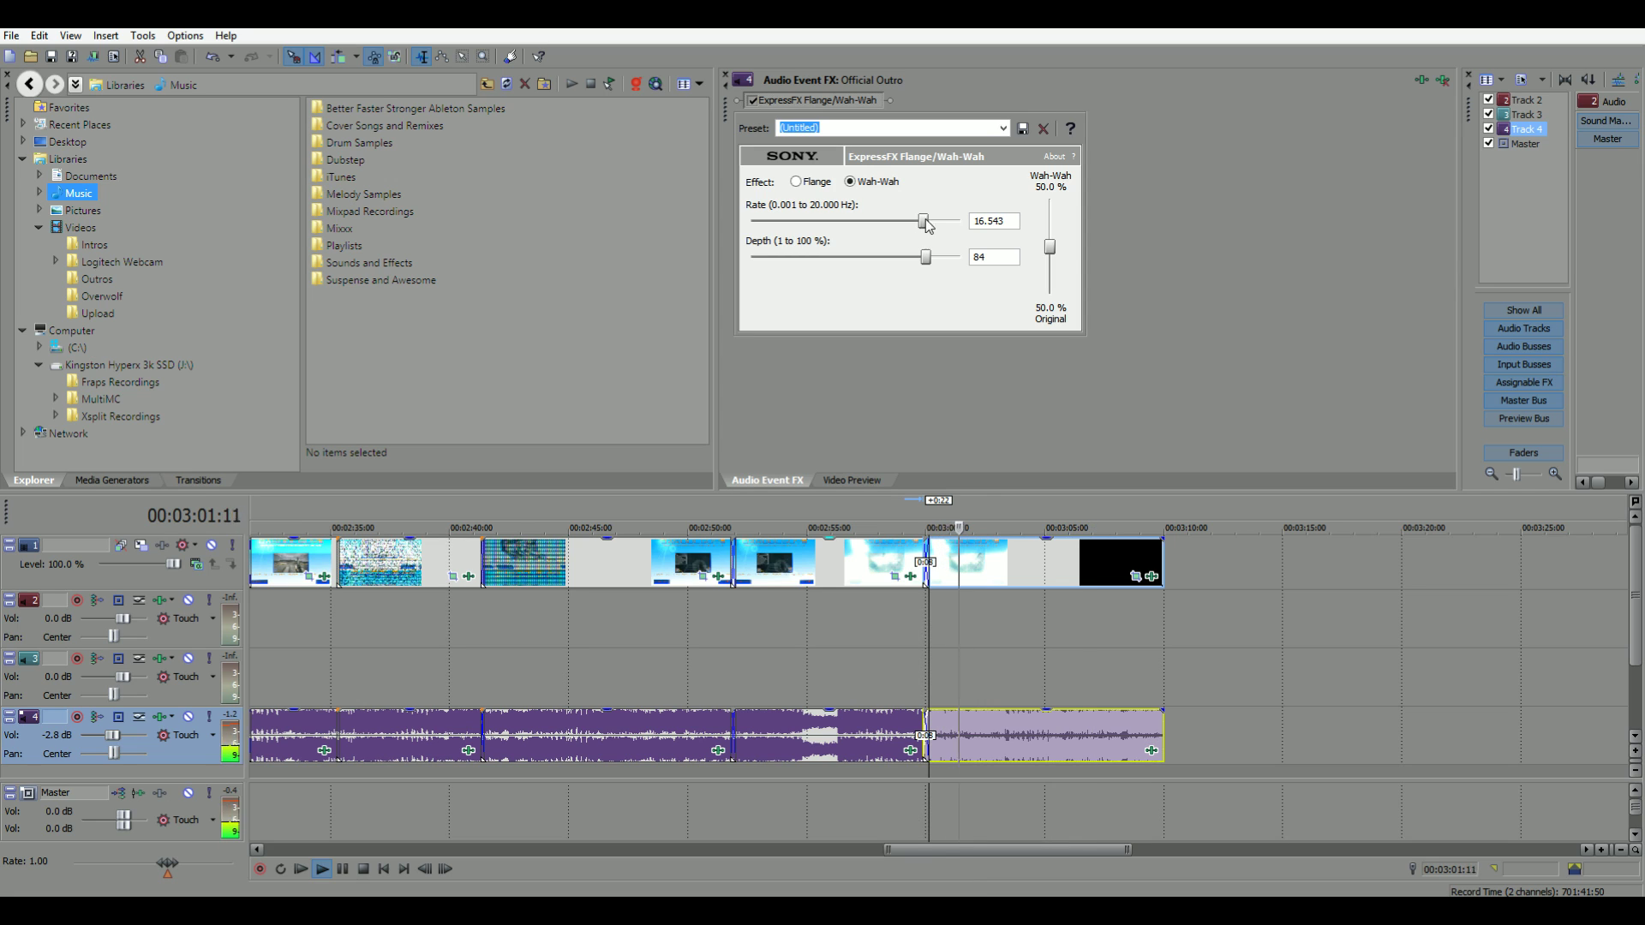
drag(729, 80, 761, 133)
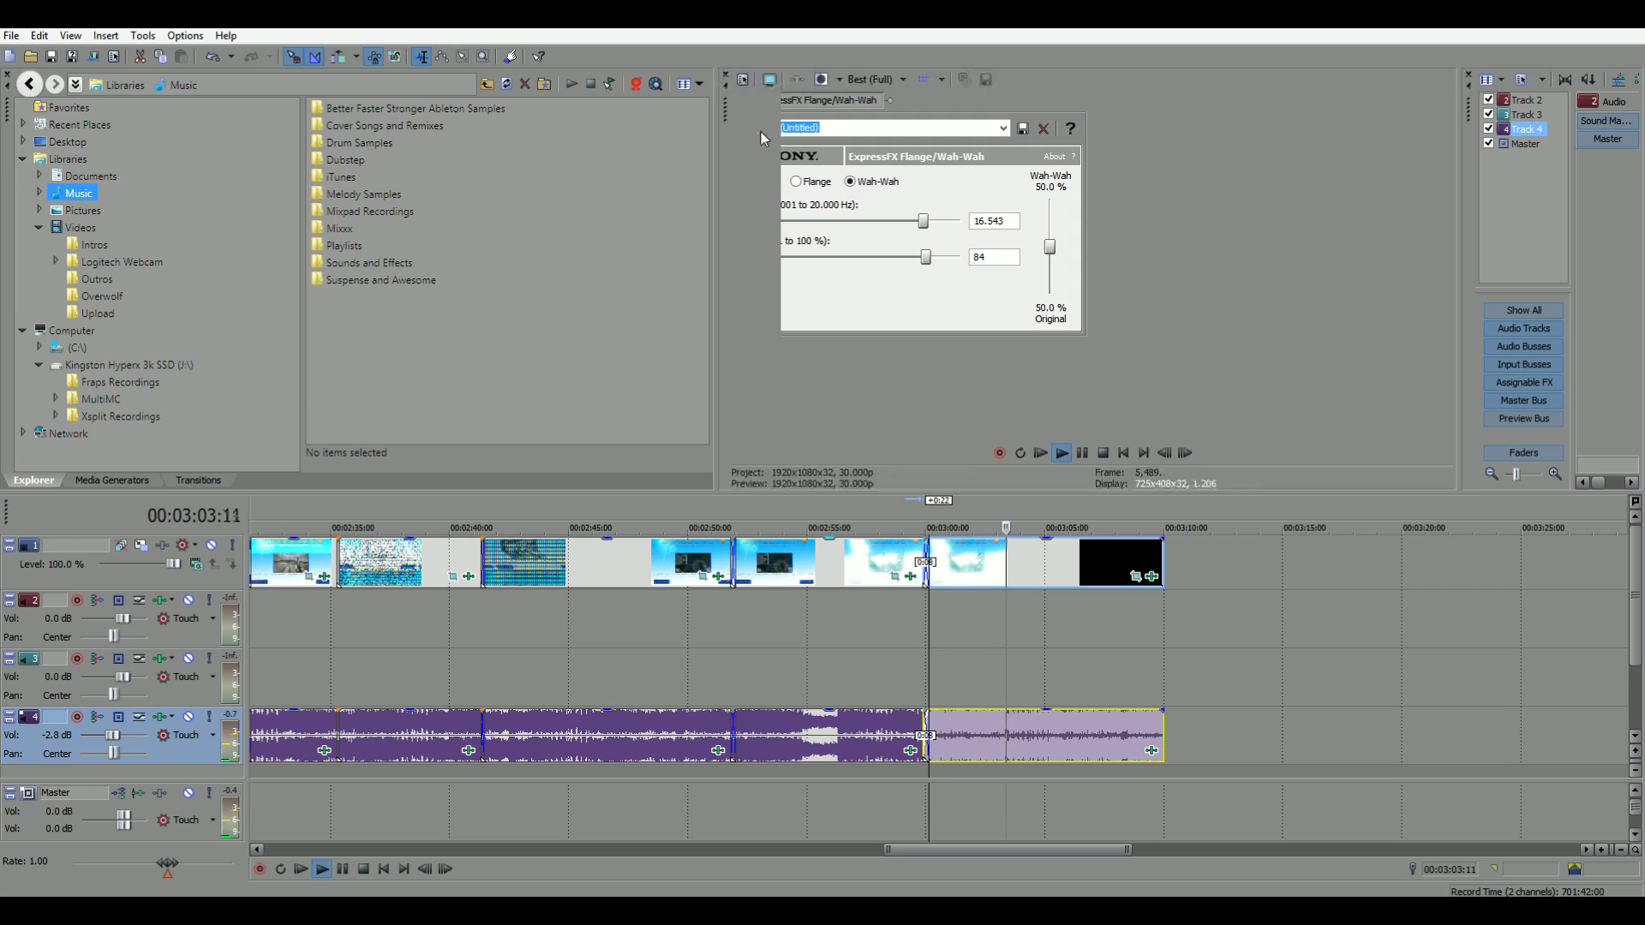
- Stop playback, select the Master bus, and return the playback position to 00:00:00:00
key(space)
scroll(878, 691, down, 2)
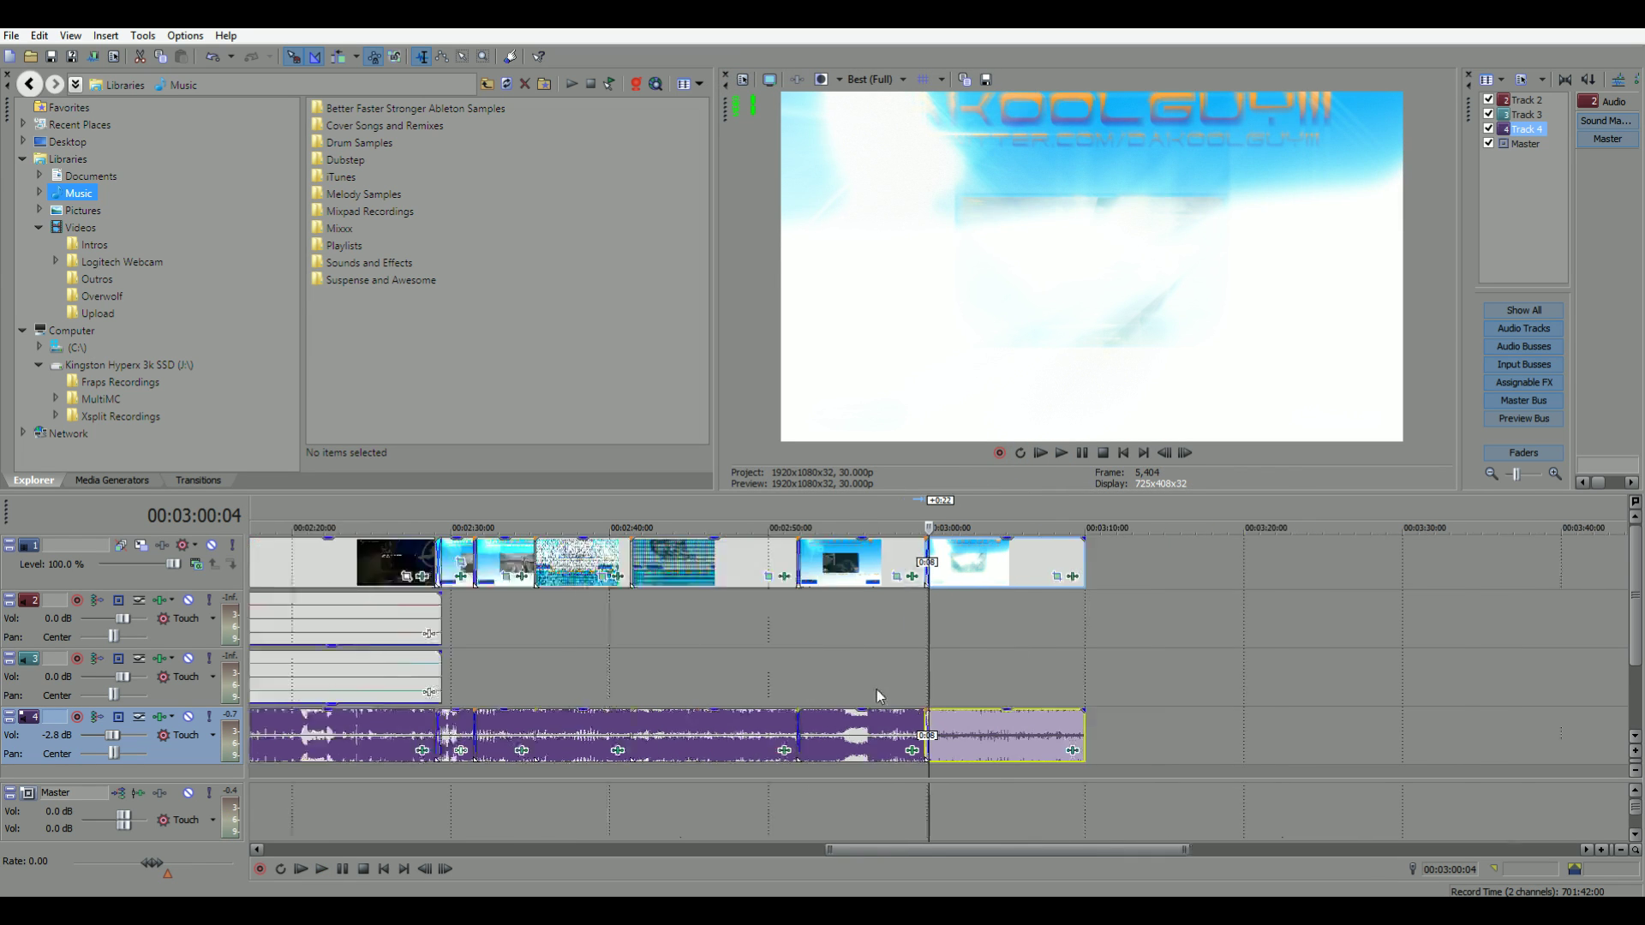
scroll(899, 645, down, 2)
scroll(901, 636, down, 2)
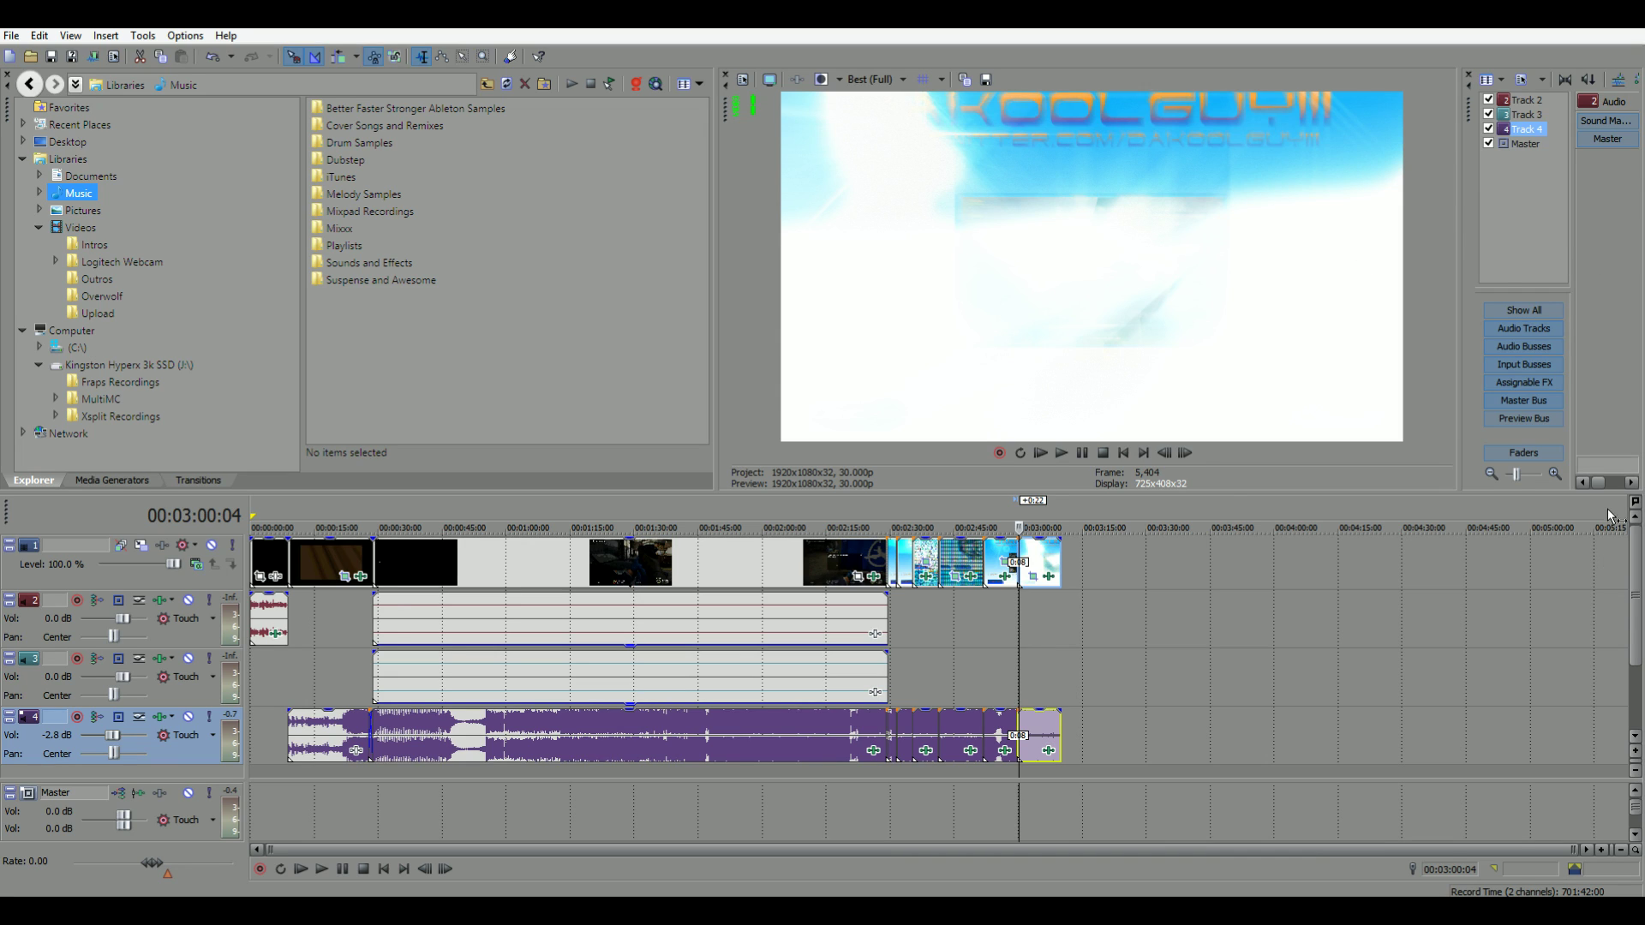
click(1631, 484)
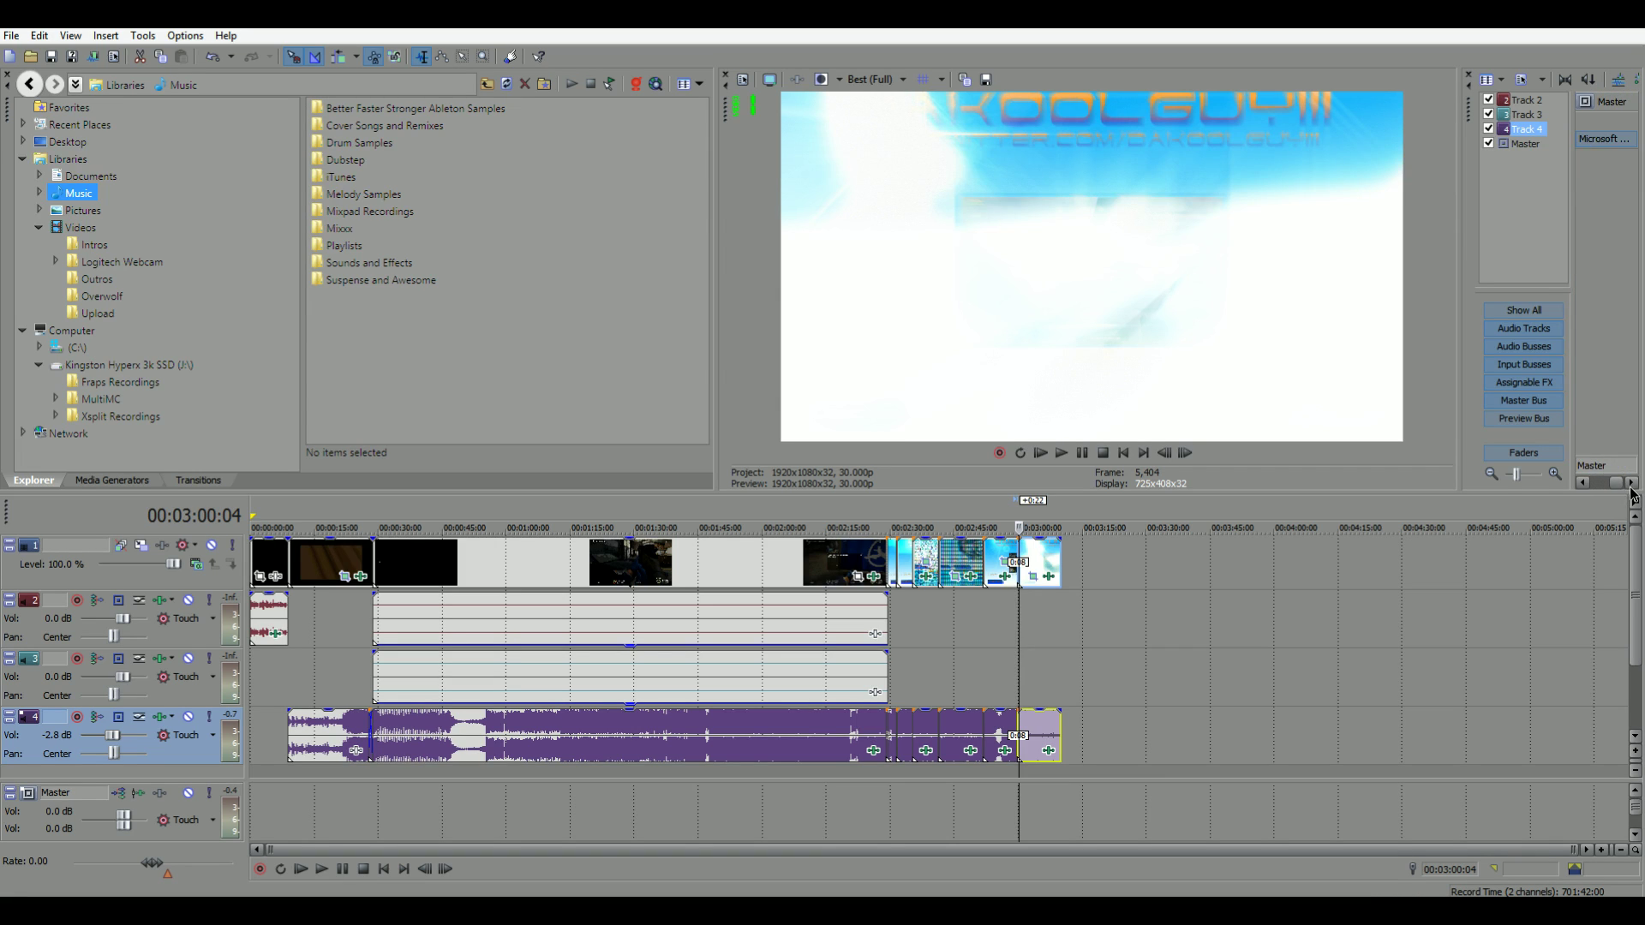
drag(1631, 490, 1532, 502)
click(1632, 465)
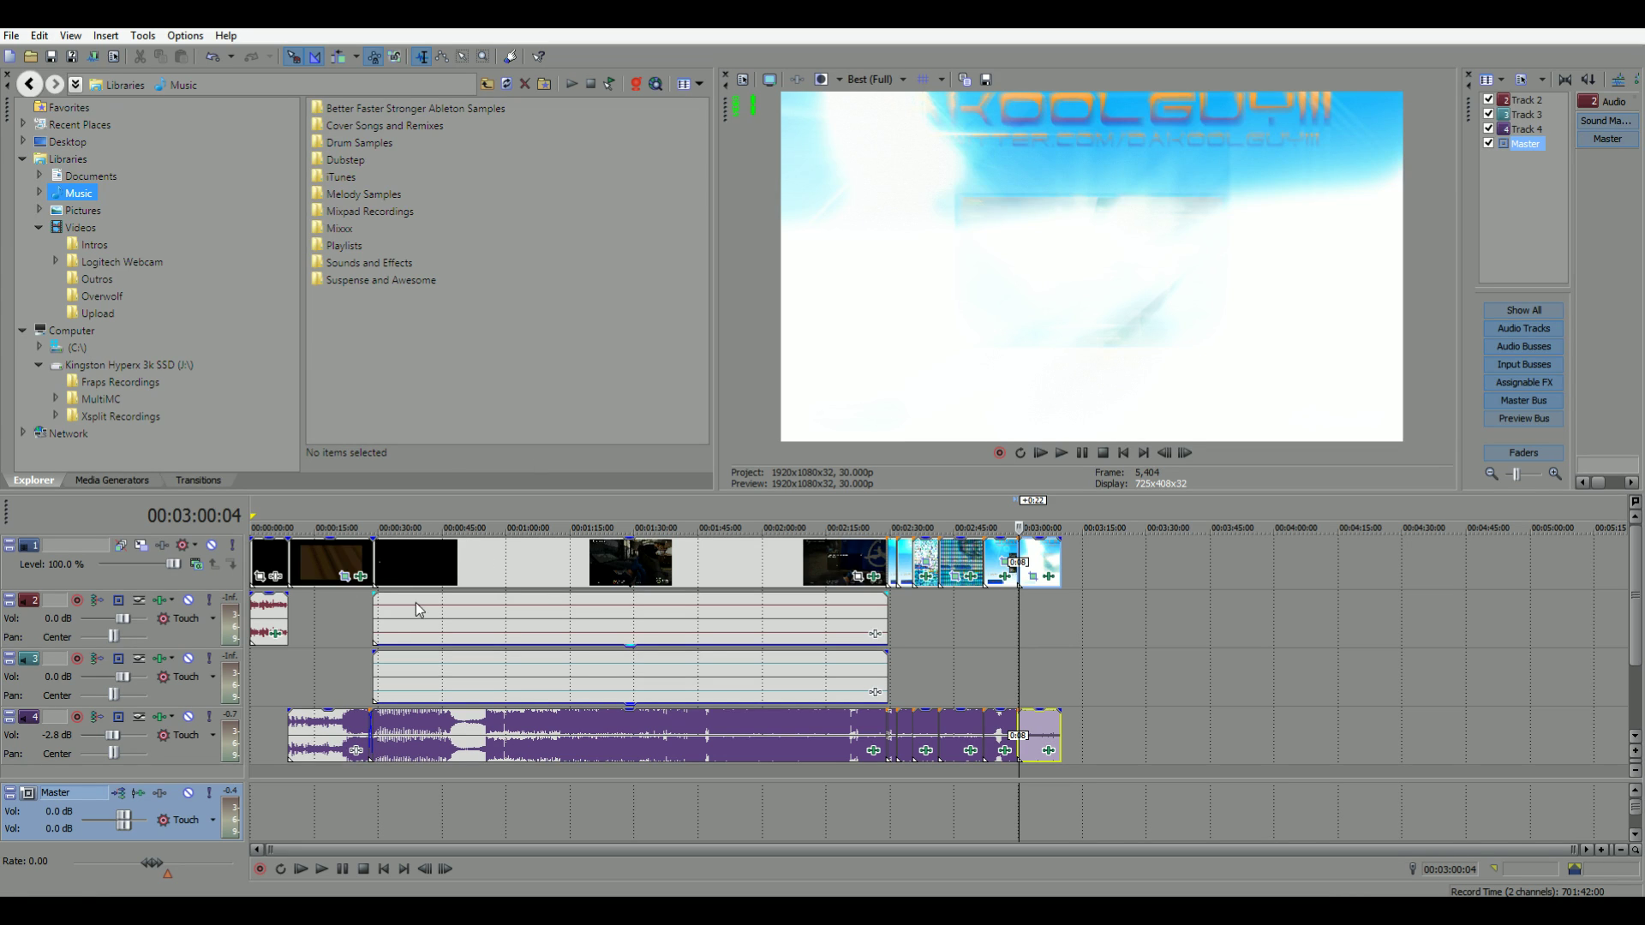
click(253, 515)
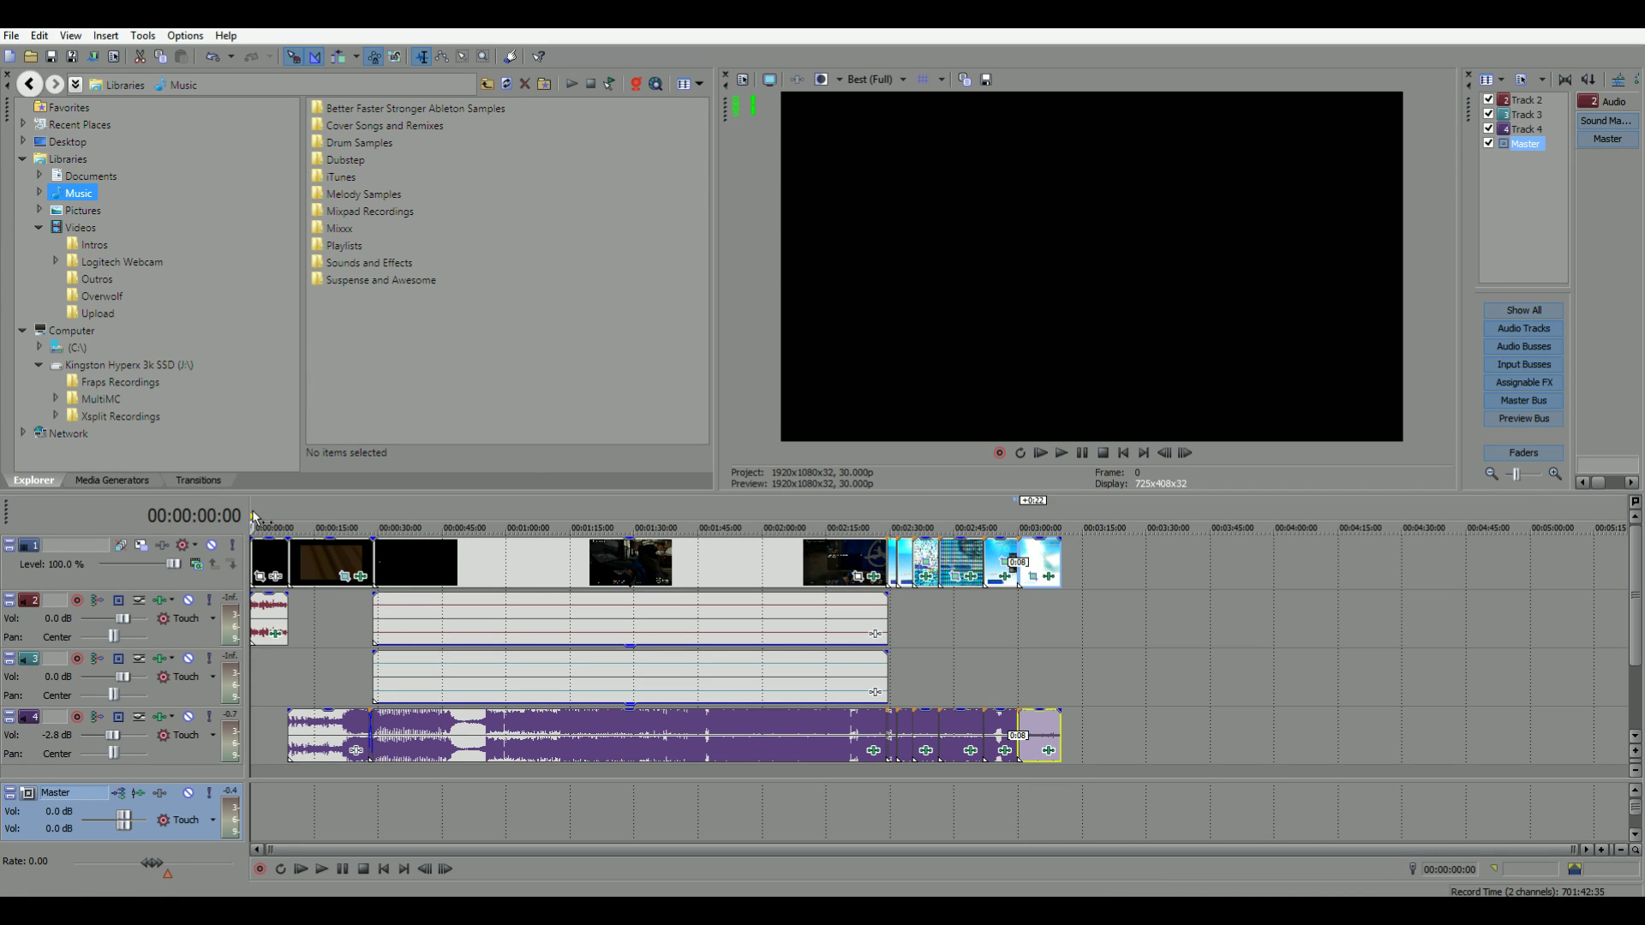